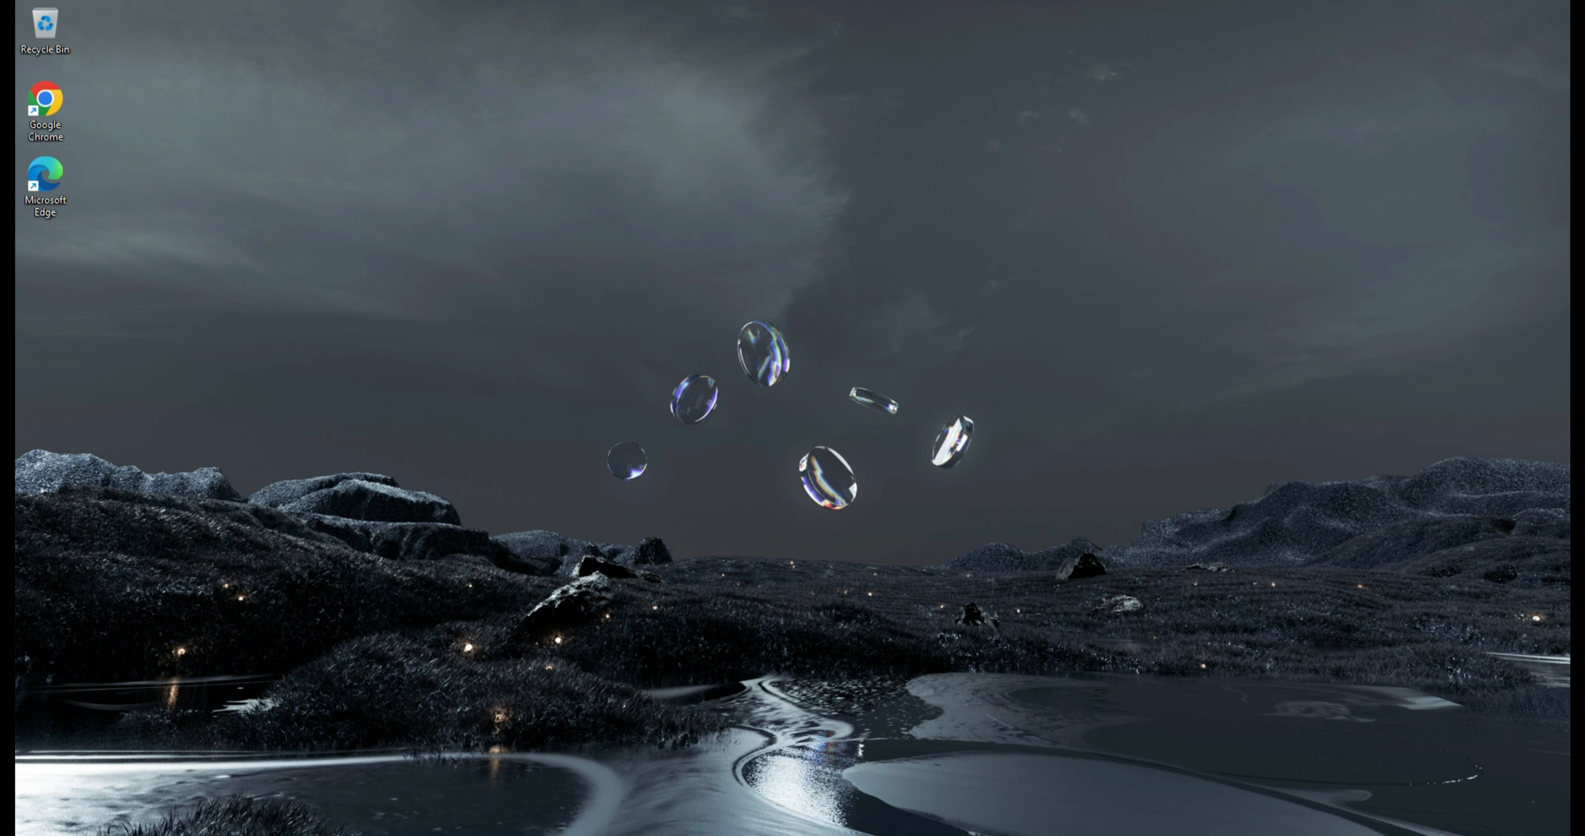
Step: Switch to the Power Query Editor and duplicate the Customer_data query
{"action": "mouse_move", "coordinate": [973, 831]}
{"action": "left_click", "coordinate": [1032, 794]}
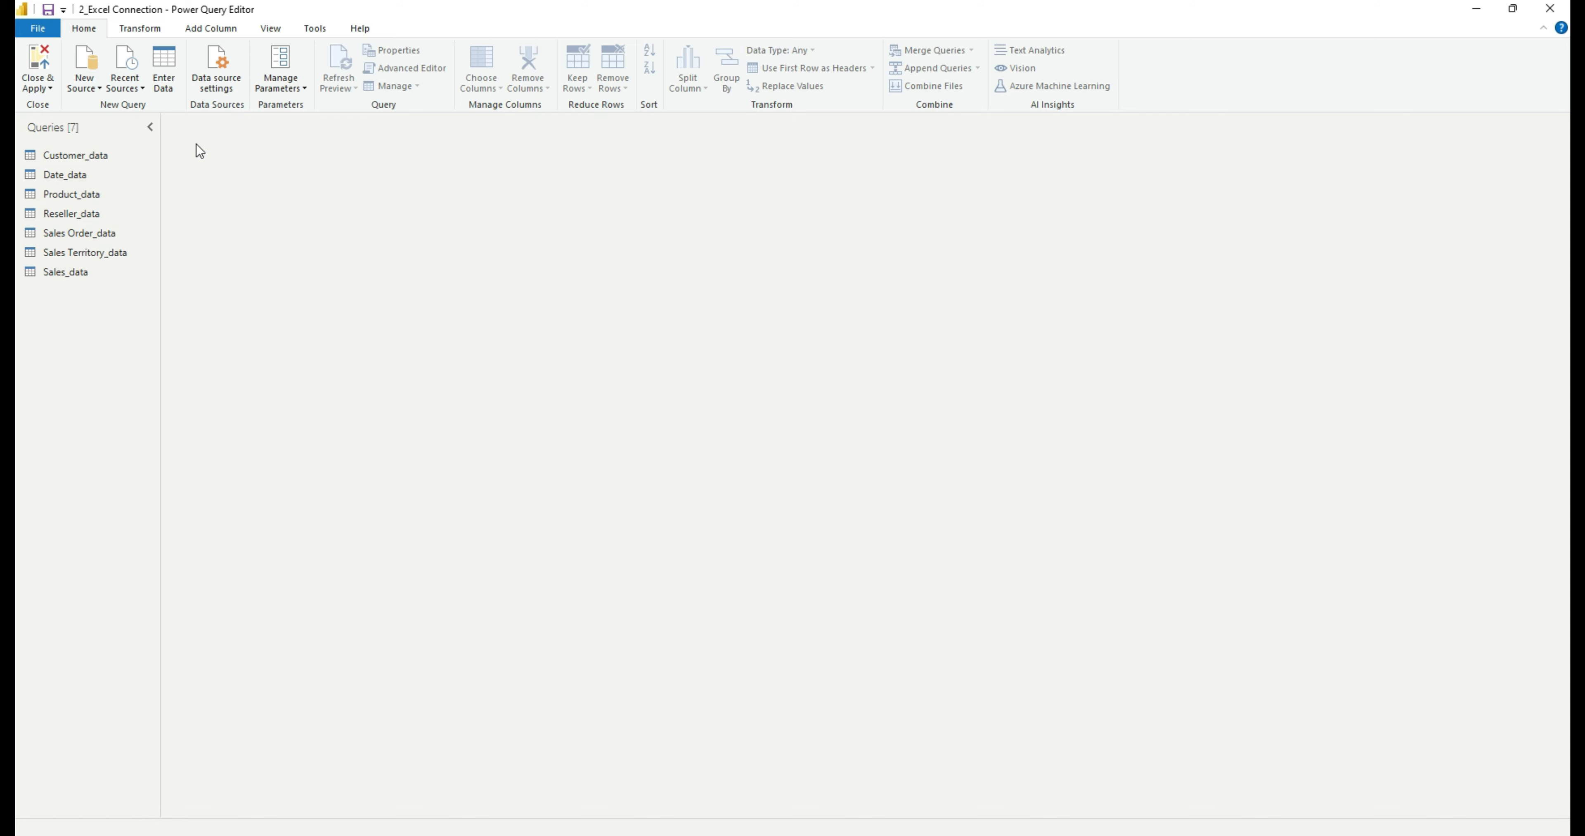
{"action": "left_click", "coordinate": [137, 147]}
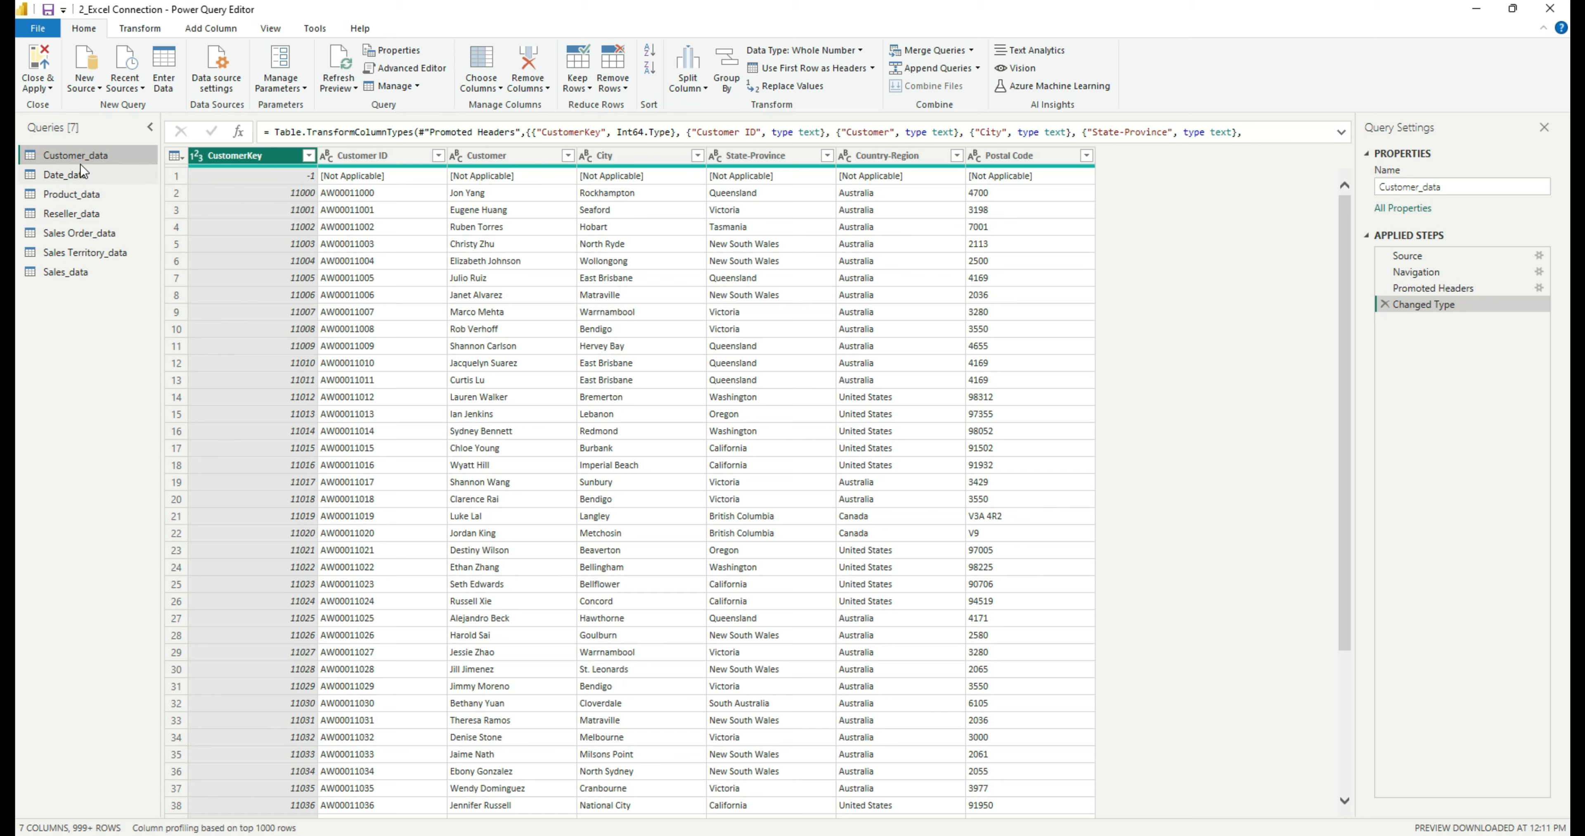
{"action": "right_click", "coordinate": [91, 156]}
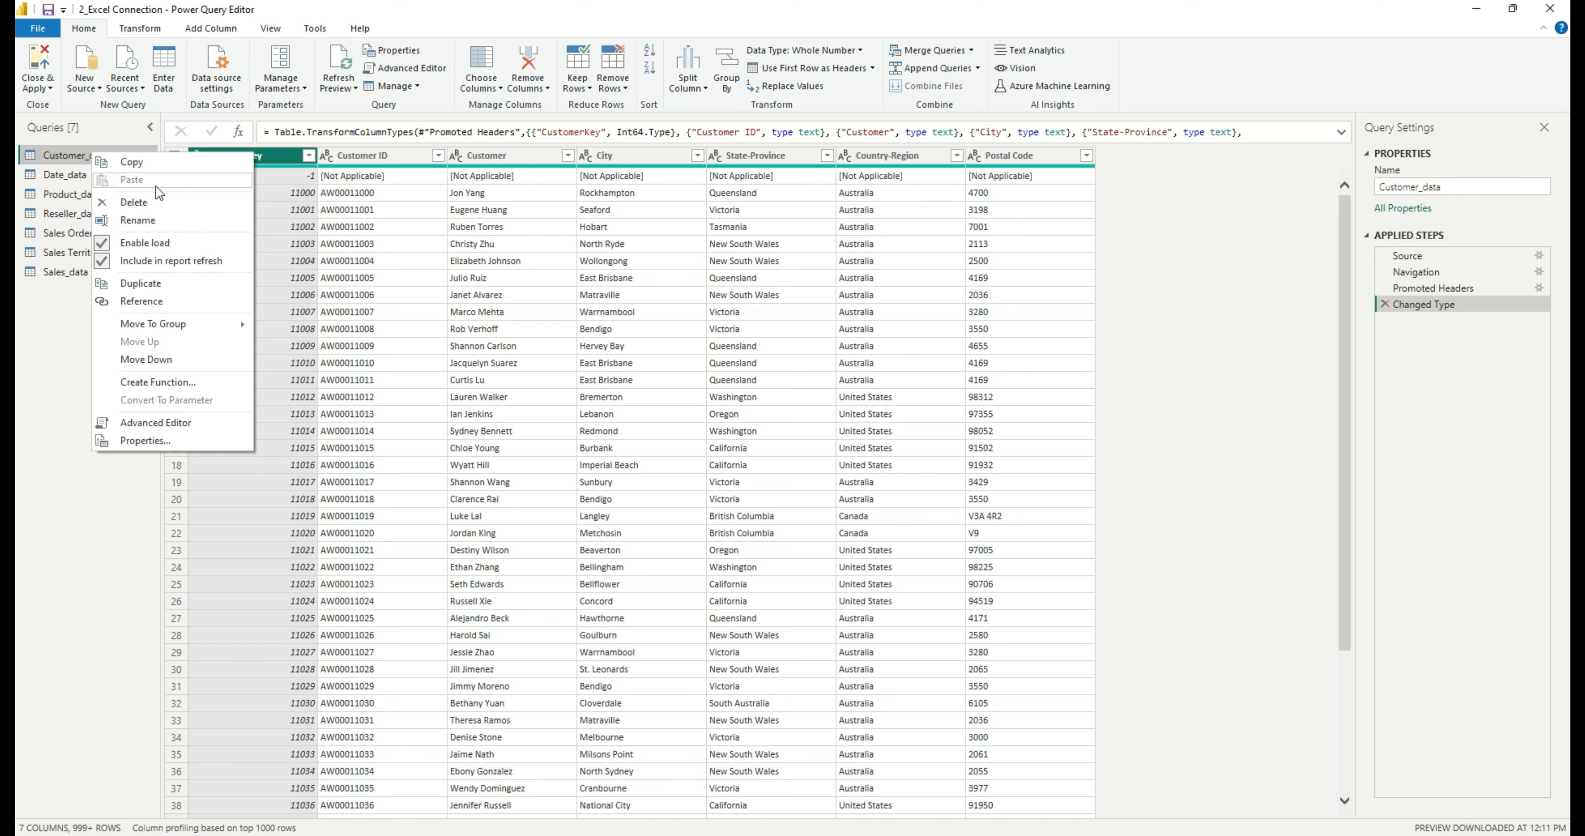
{"action": "left_click", "coordinate": [195, 283]}
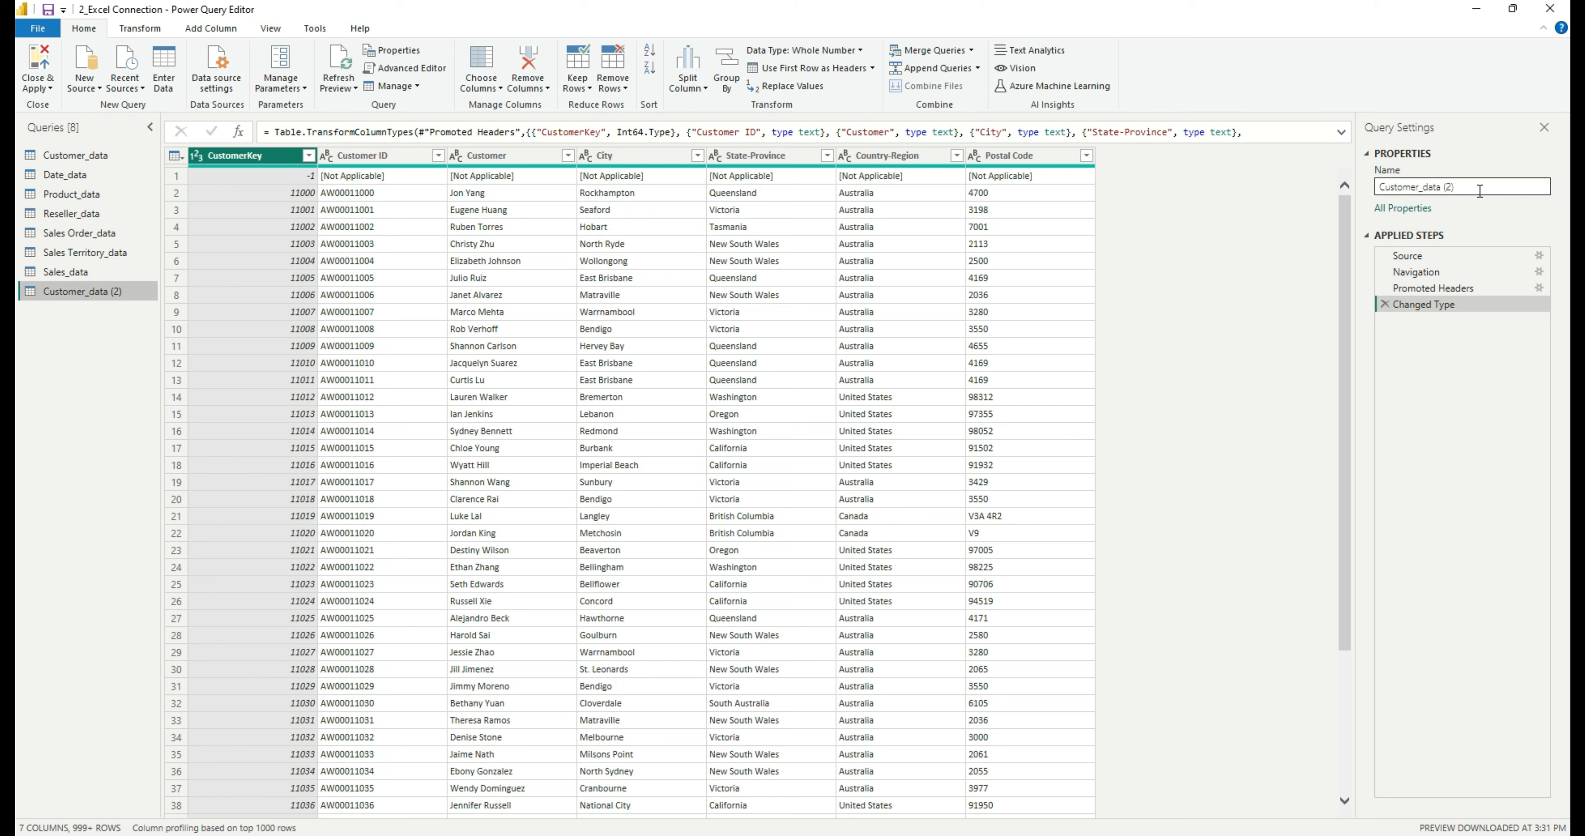
Step: Rename the duplicated query as Test
{"action": "left_click_drag", "start_coordinate": [1474, 188], "coordinate": [1357, 183]}
{"action": "key", "text": "Caps_Lock"}
{"action": "type", "text": "T"}
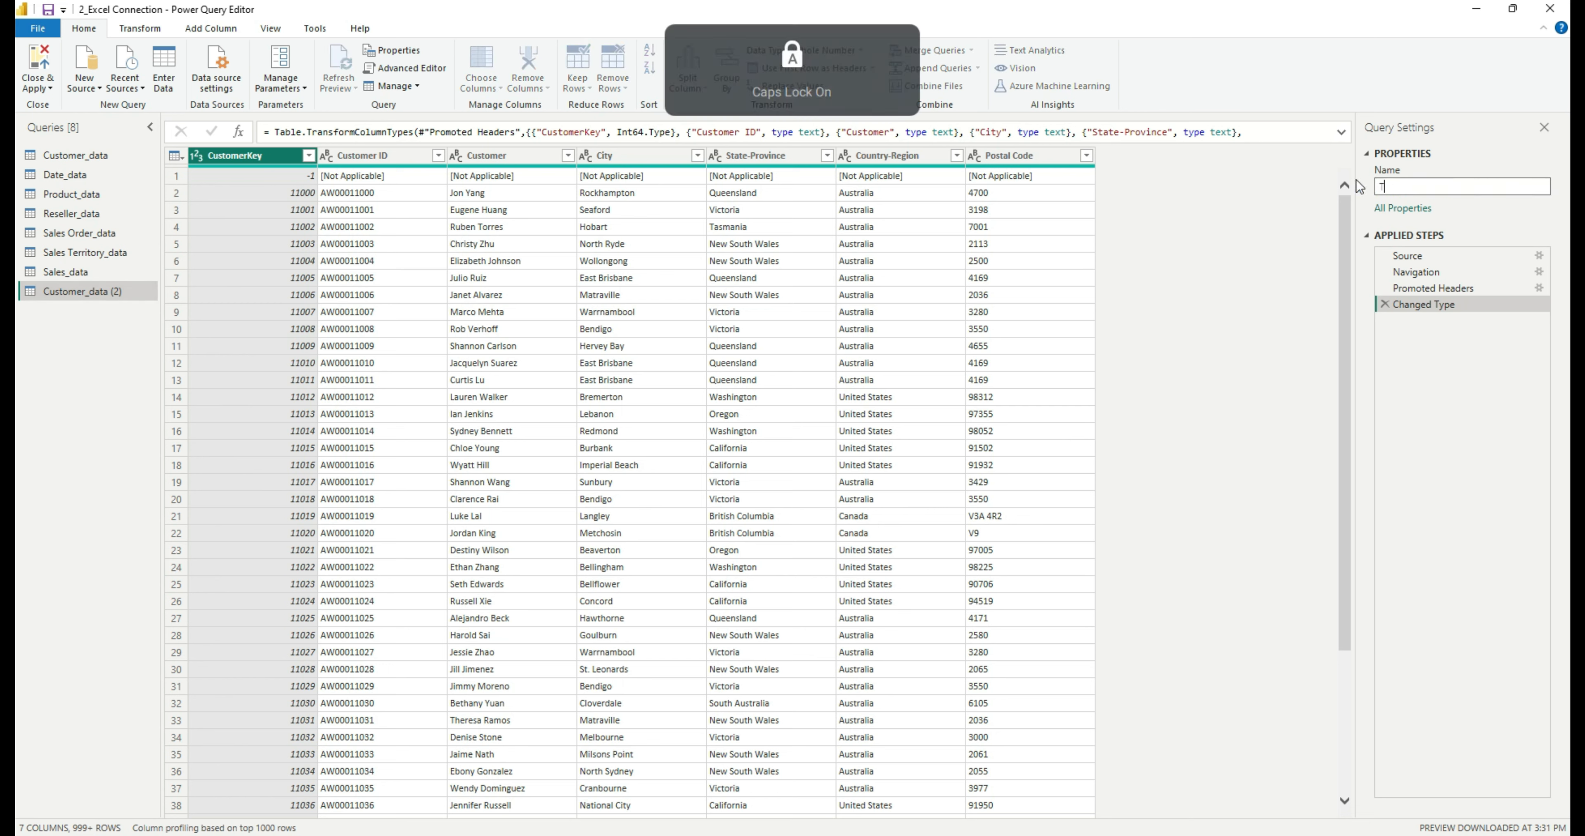
{"action": "key", "text": "Caps_Lock"}
{"action": "type", "text": "est"}
{"action": "key", "text": "Return"}
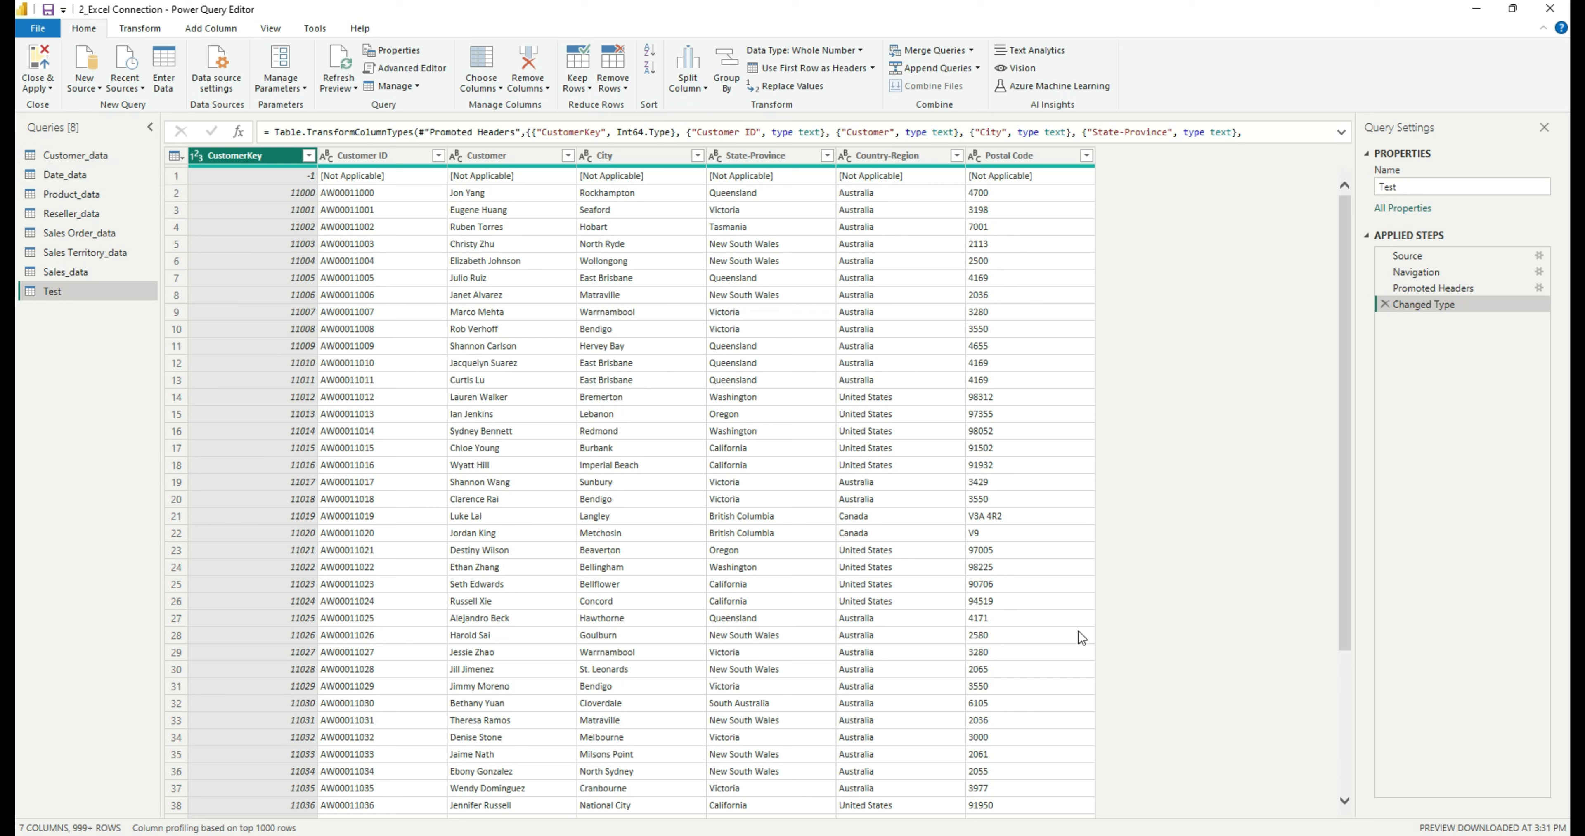
Step: Switch to the AdventureWorks Sales workbook in Excel and examine the extent of the CustomerKey column on the Customer_data sheet
{"action": "left_click", "coordinate": [992, 835]}
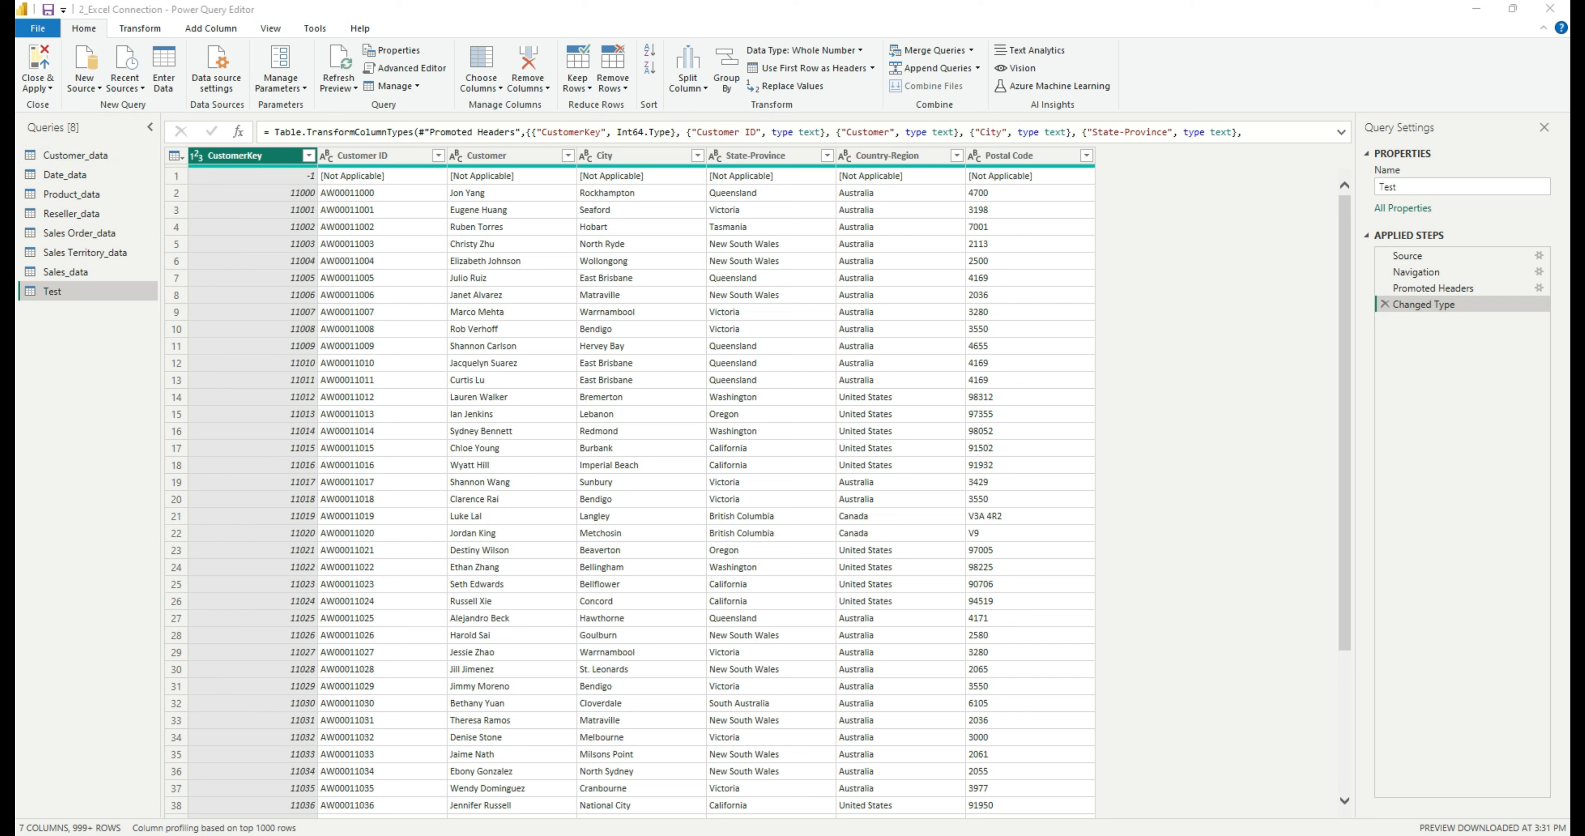
{"action": "left_click", "coordinate": [735, 526]}
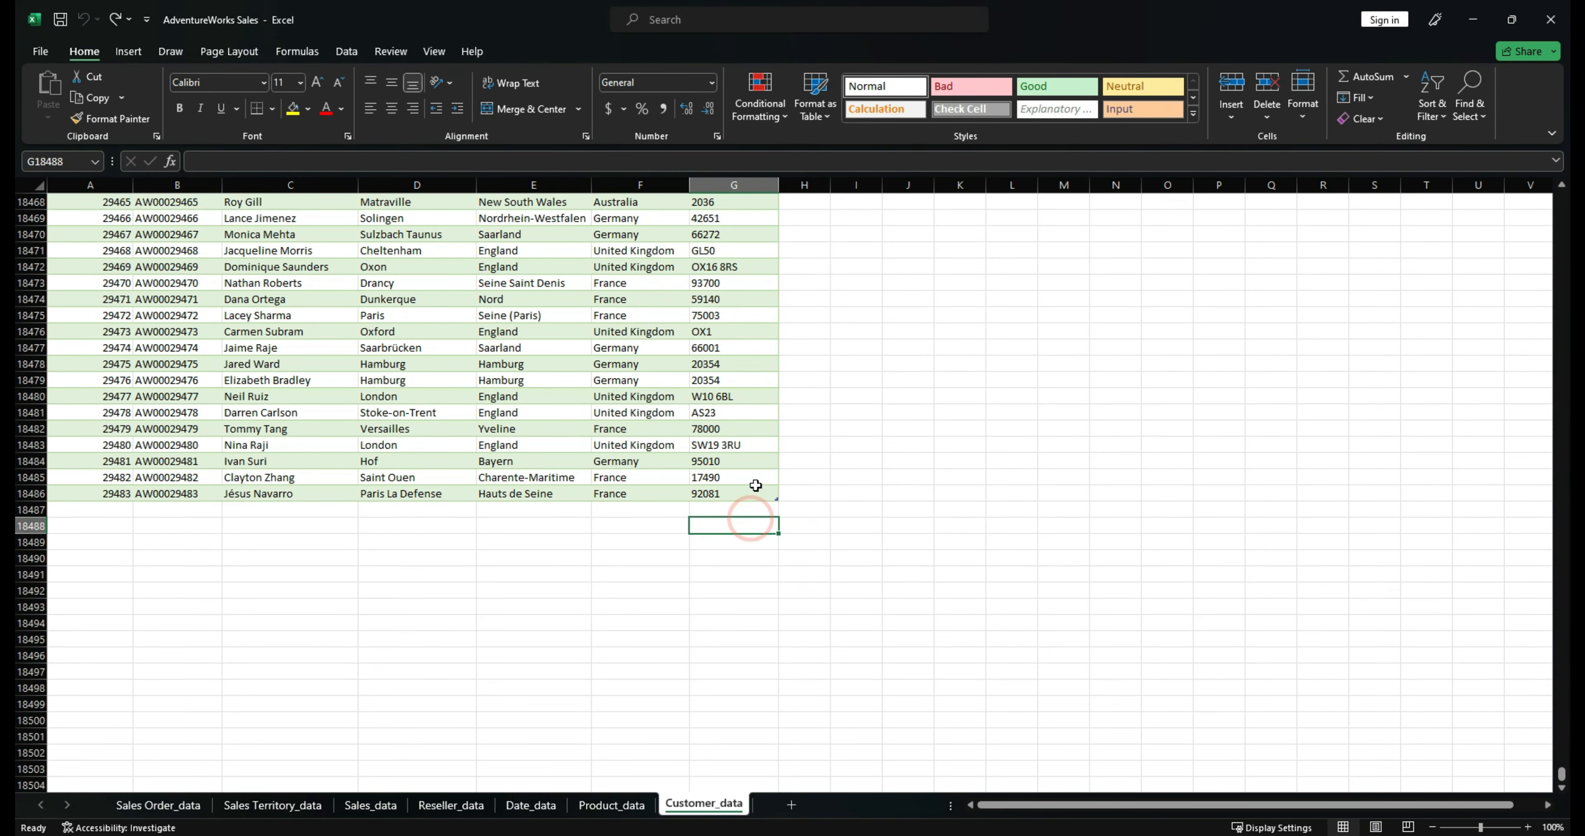
{"action": "scroll", "coordinate": [724, 526], "scroll_direction": "up", "scroll_amount": 6}
{"action": "scroll", "coordinate": [349, 554], "scroll_direction": "down", "scroll_amount": 4}
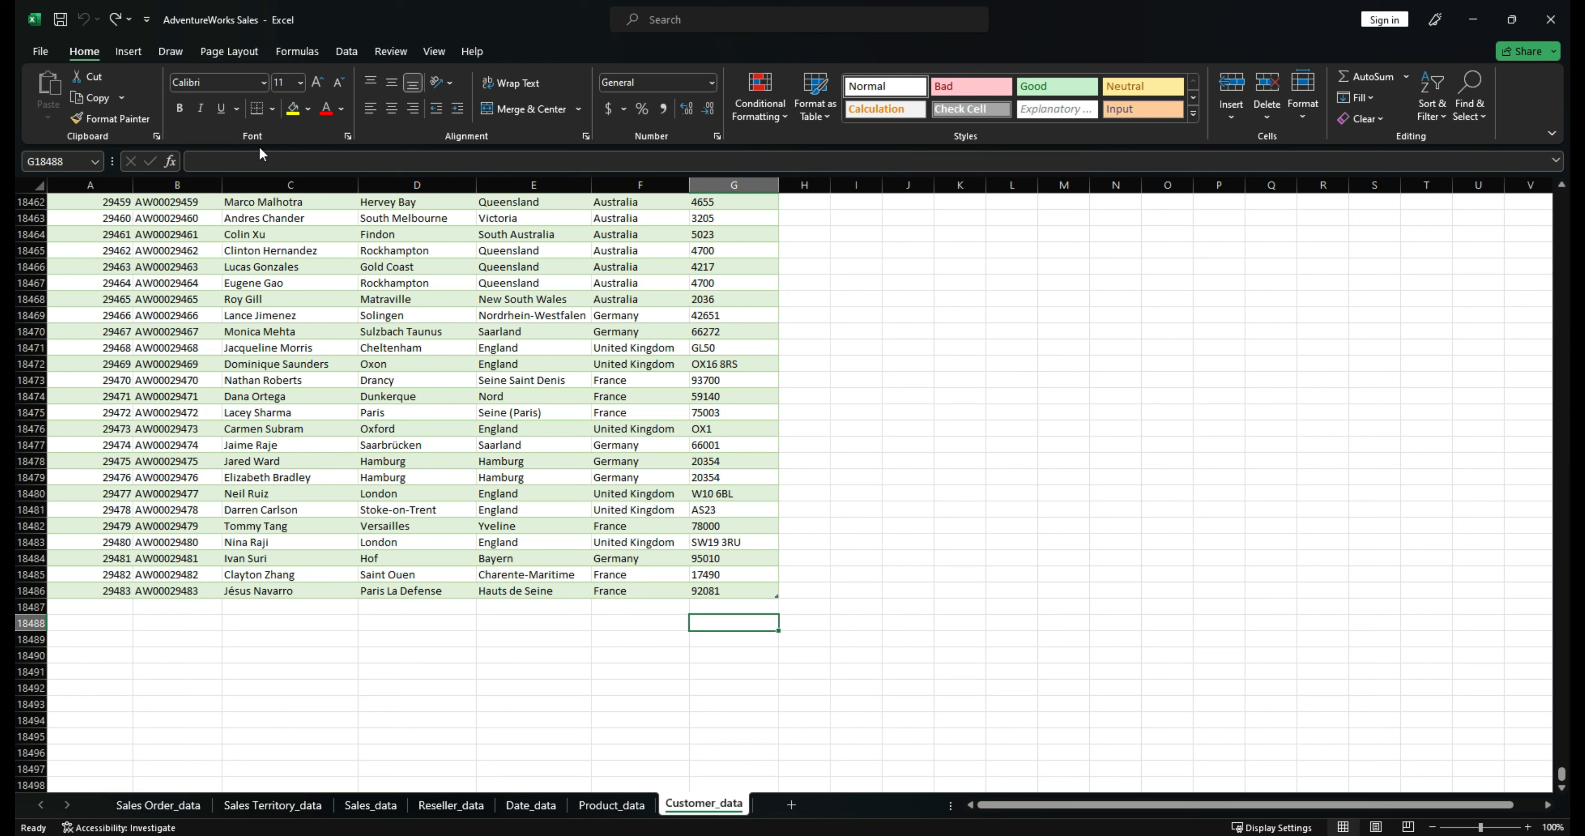
{"action": "left_click", "coordinate": [129, 589]}
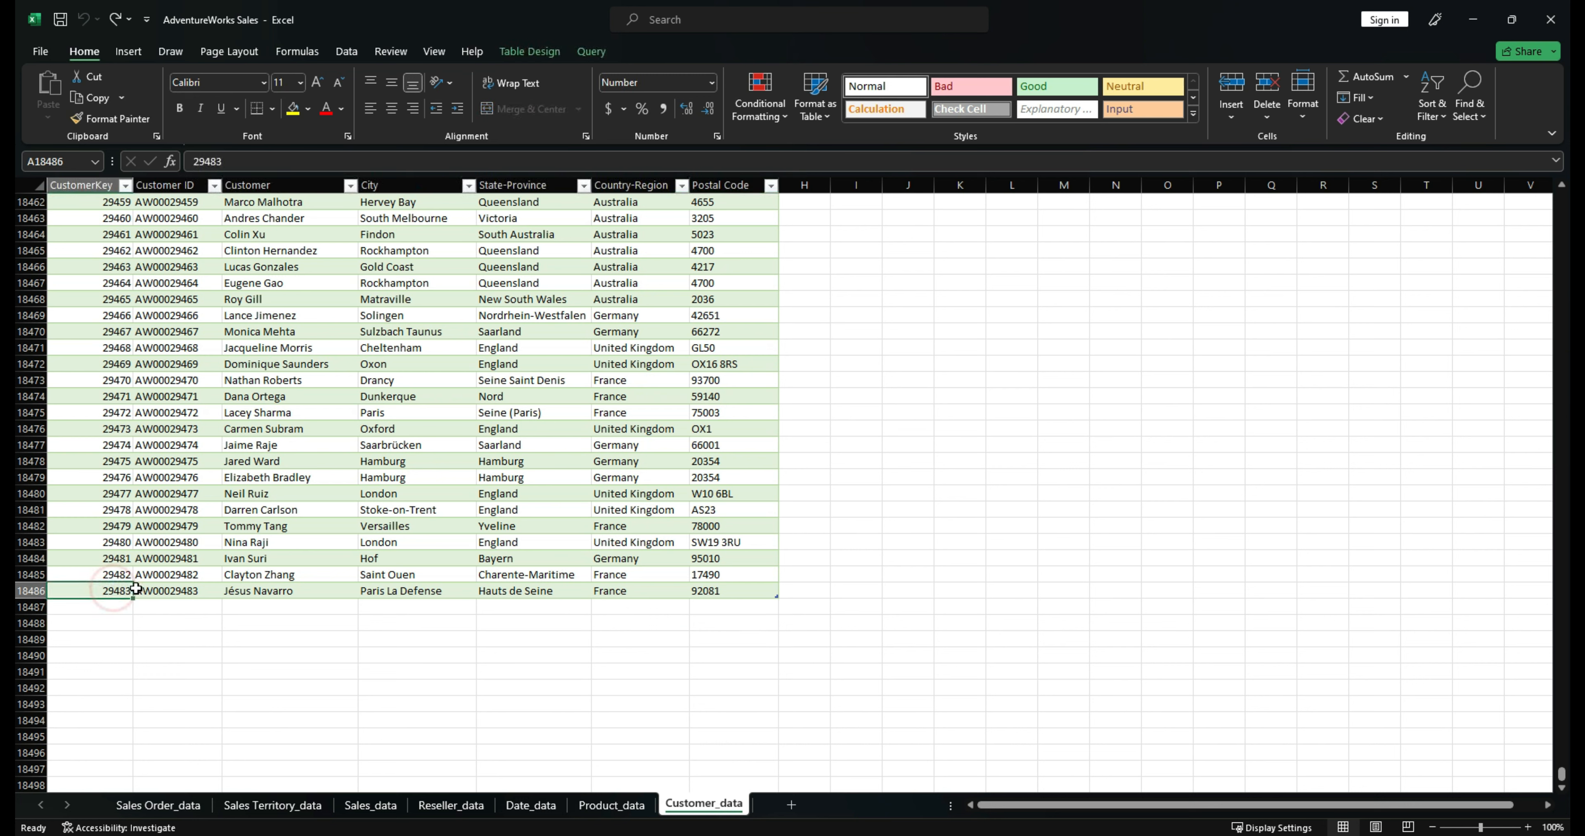
{"action": "key", "text": "ctrl+shift+Up"}
{"action": "key", "text": "ctrl+q"}
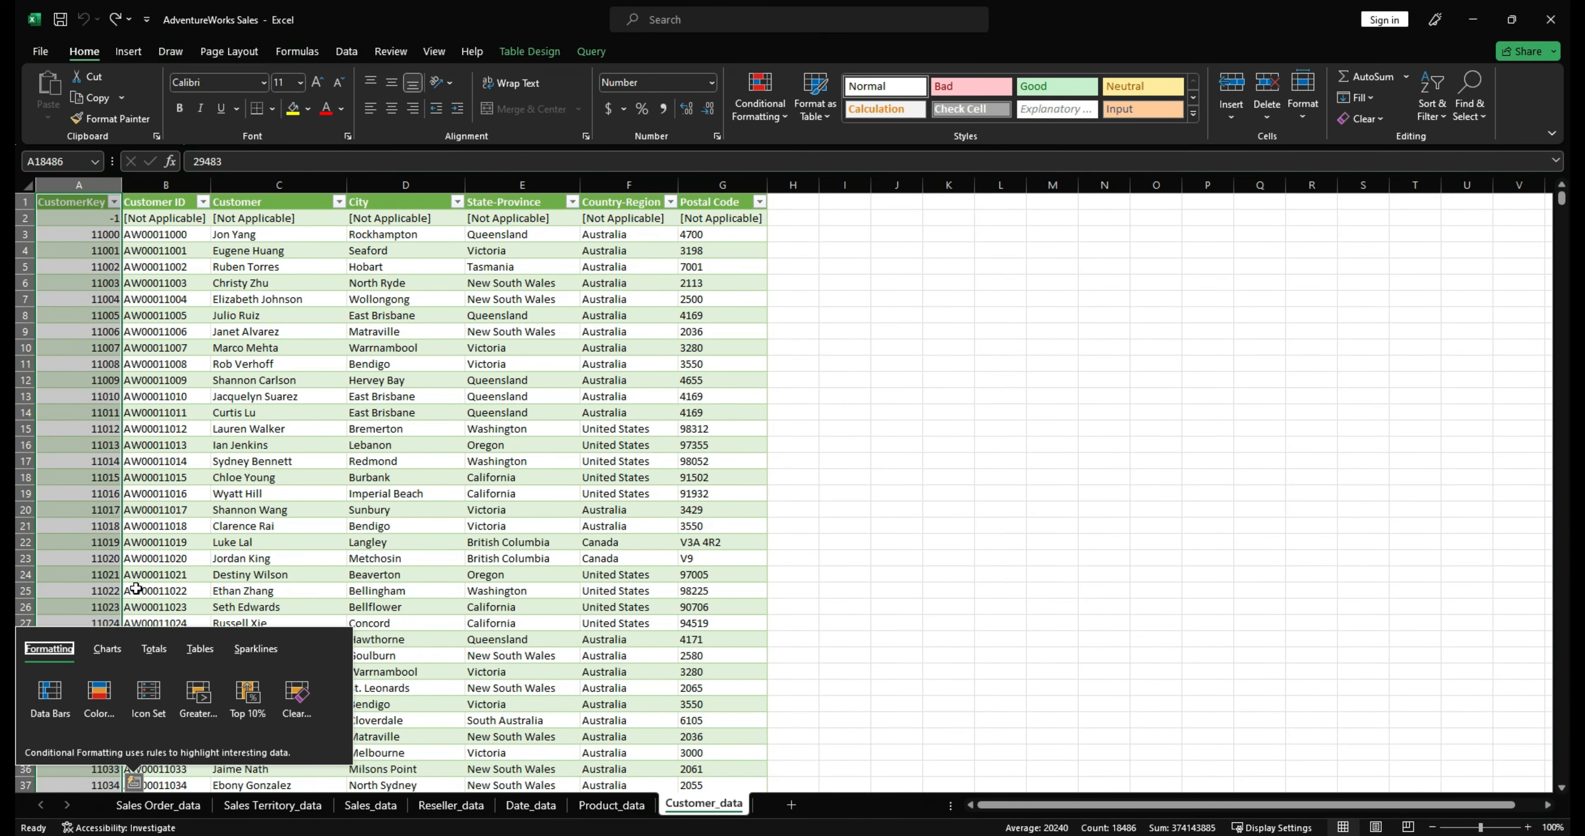
{"action": "key", "text": "Escape"}
{"action": "key", "text": "ctrl+shift+Down"}
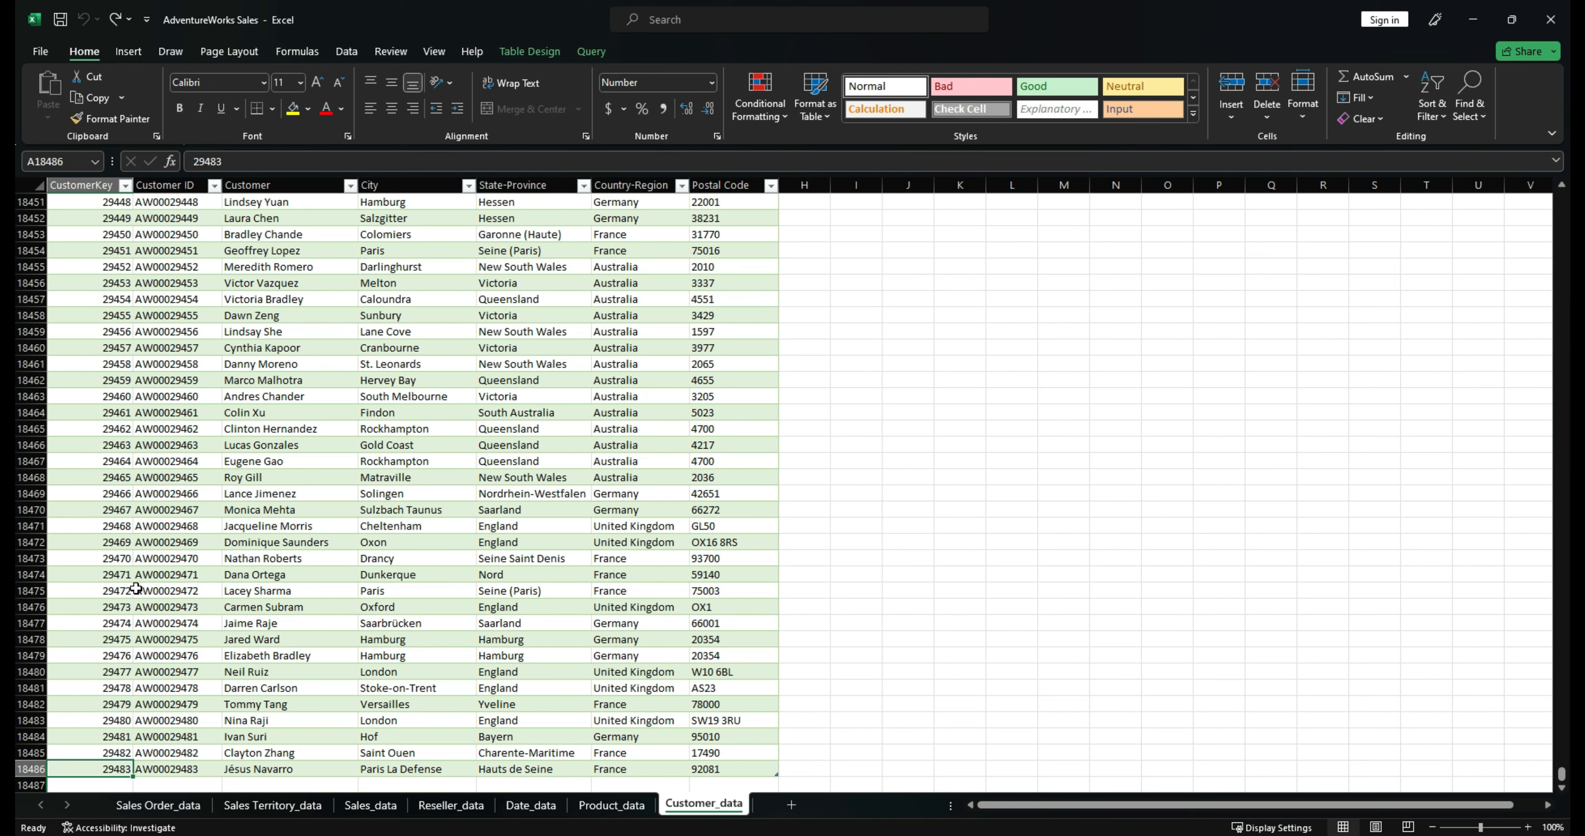
Step: Switch back to the Power Query Editor and keep only the top 20 rows of the Test query
{"action": "key", "text": "alt+Tab"}
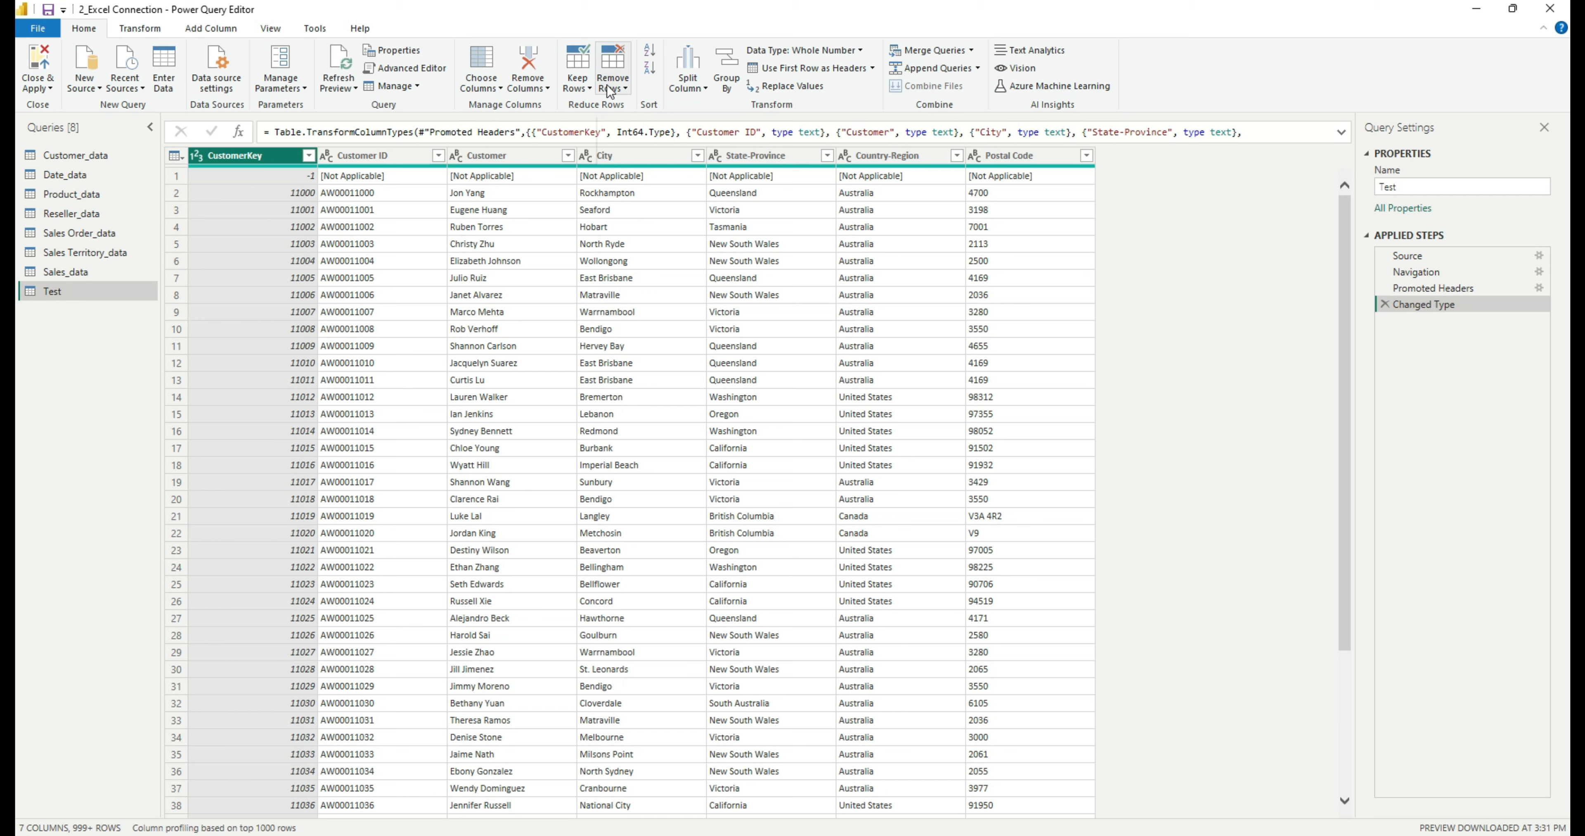
{"action": "left_click", "coordinate": [588, 91]}
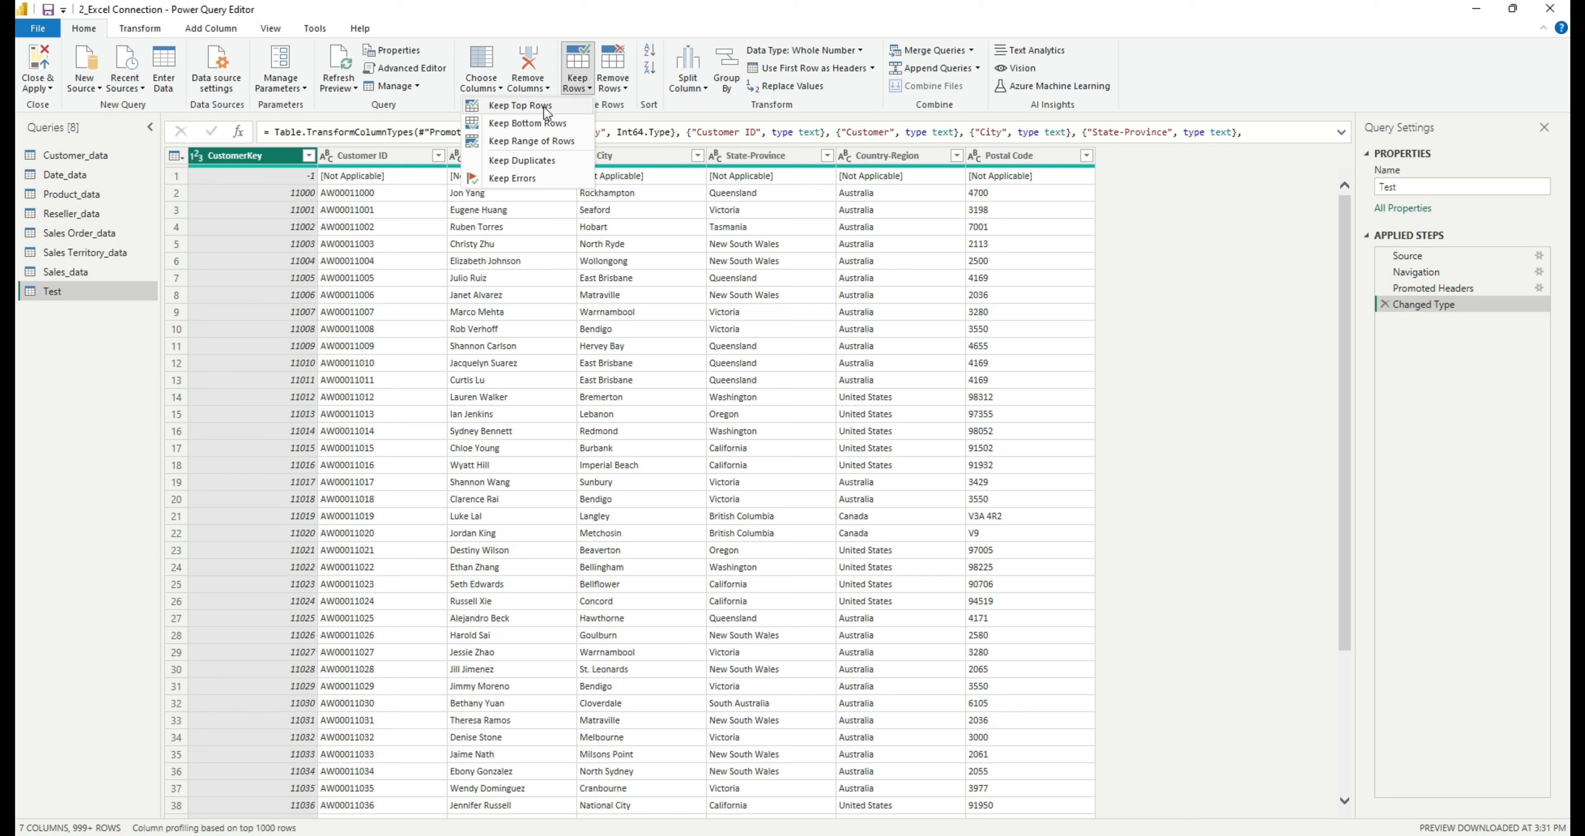
{"action": "left_click", "coordinate": [525, 105]}
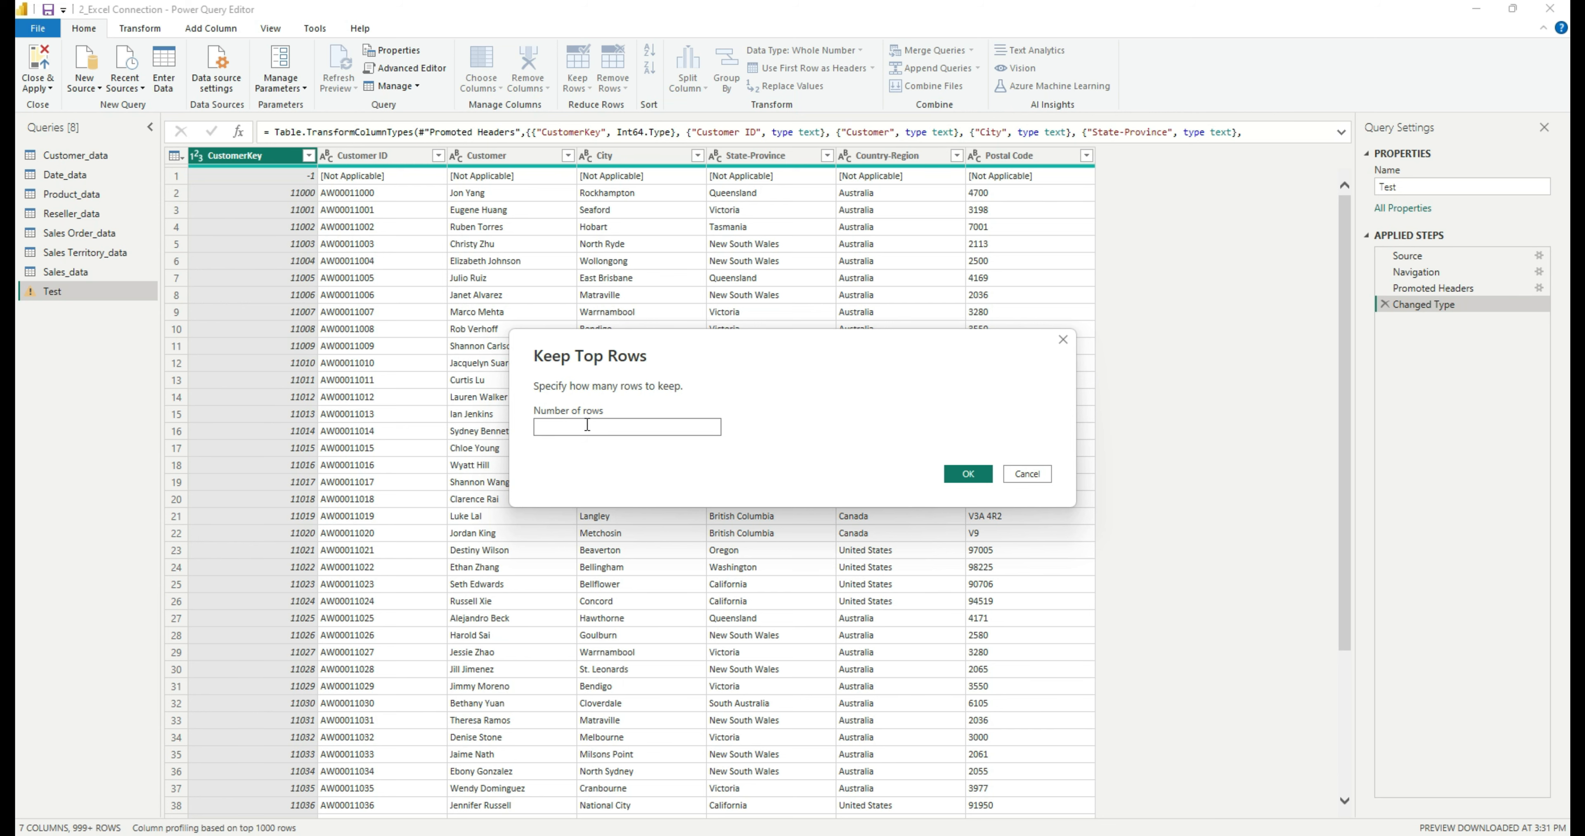
{"action": "type", "text": "20"}
{"action": "left_click", "coordinate": [972, 475]}
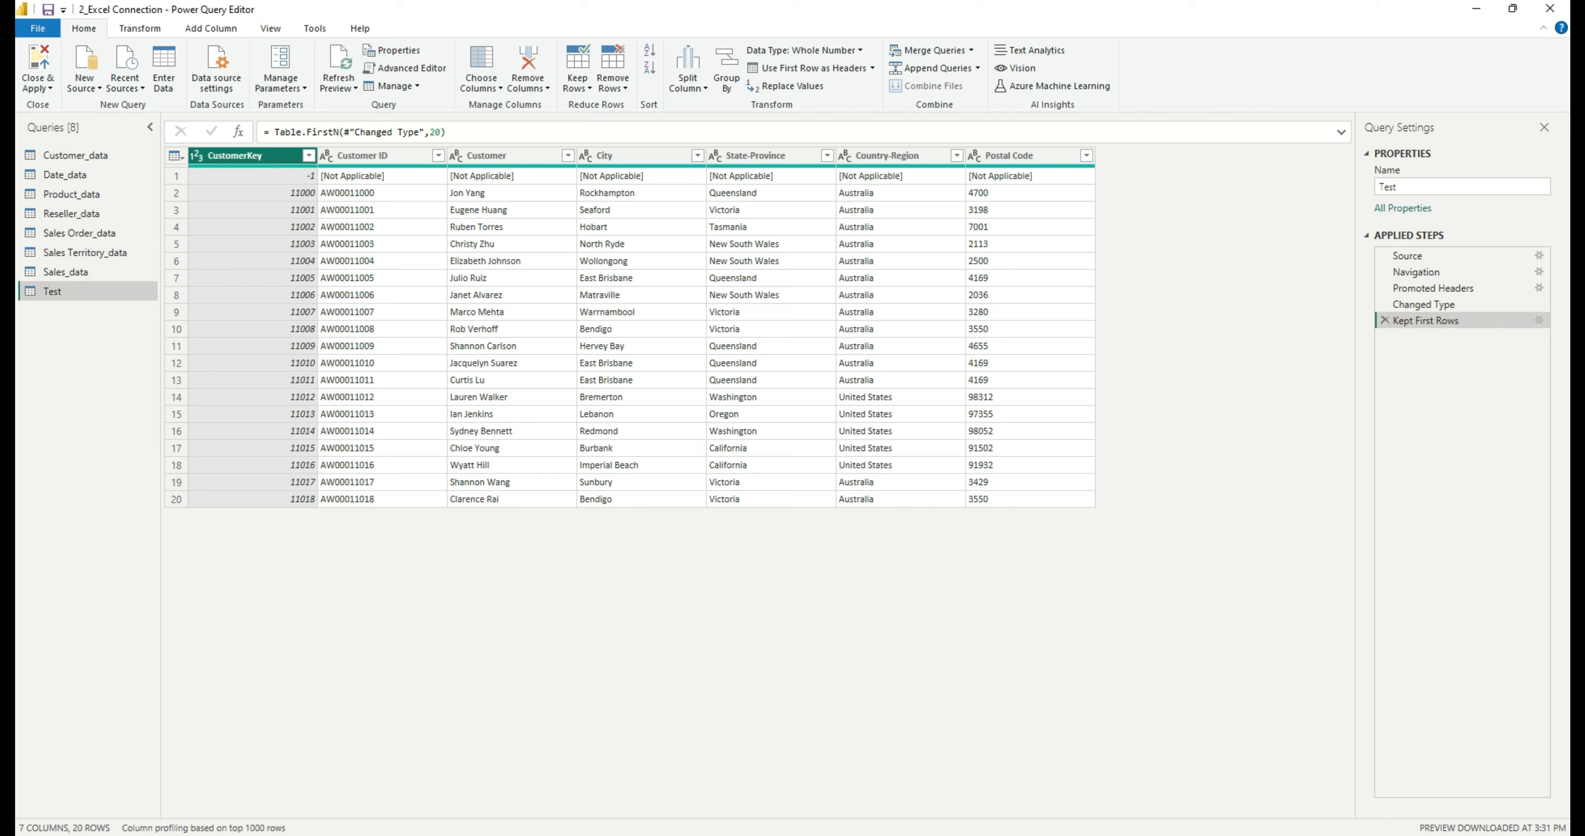
Step: Compare the first and twentieth records of the Customer_data sheet in Excel with the rows kept in the Test query
{"action": "key", "text": "alt+Tab"}
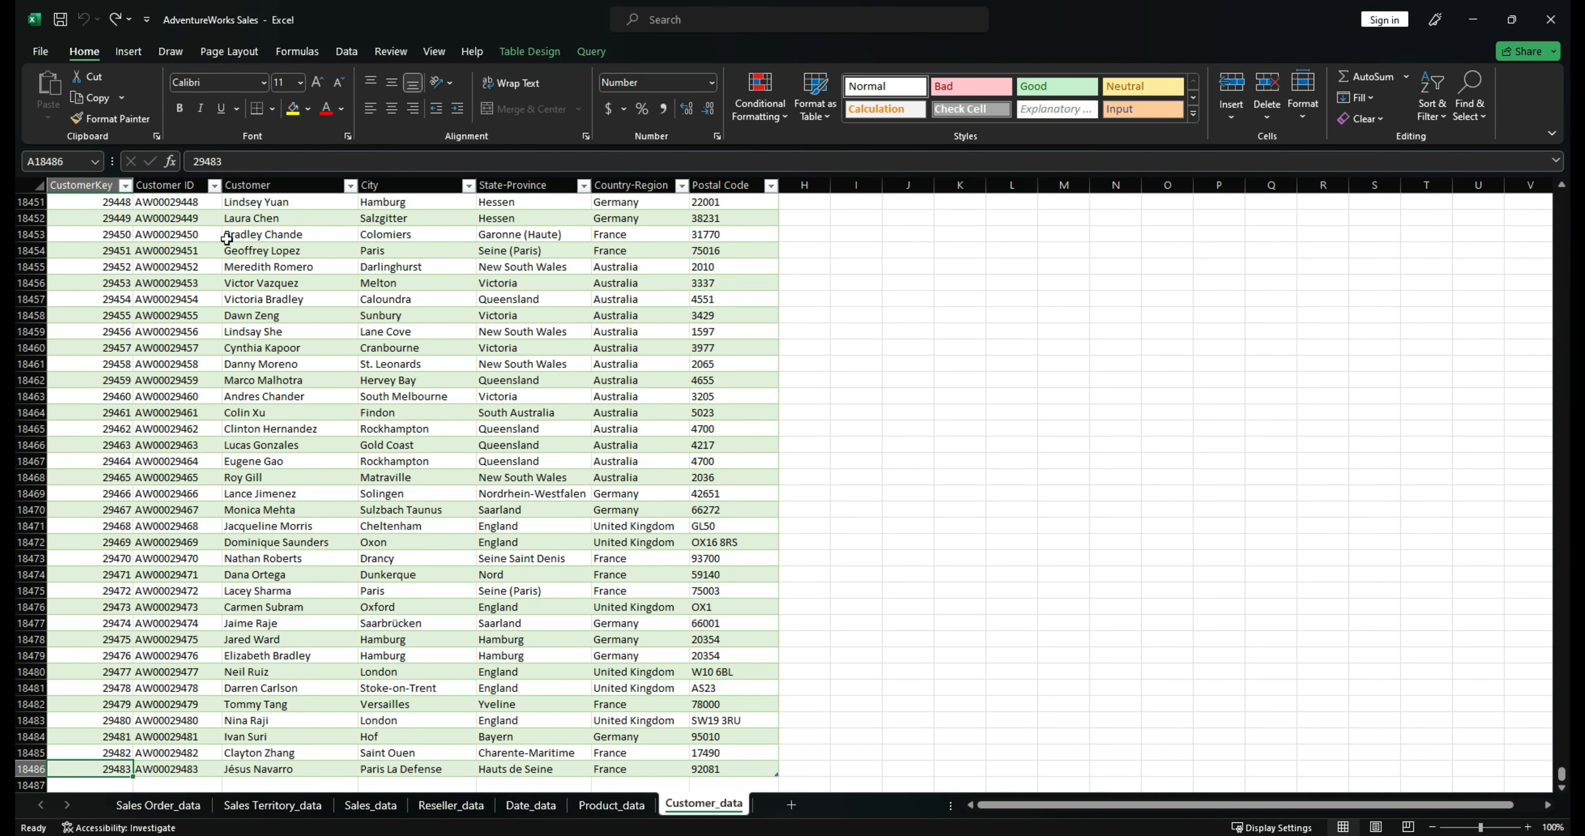
{"action": "left_click", "coordinate": [119, 317]}
{"action": "key", "text": "ctrl+shift+Up"}
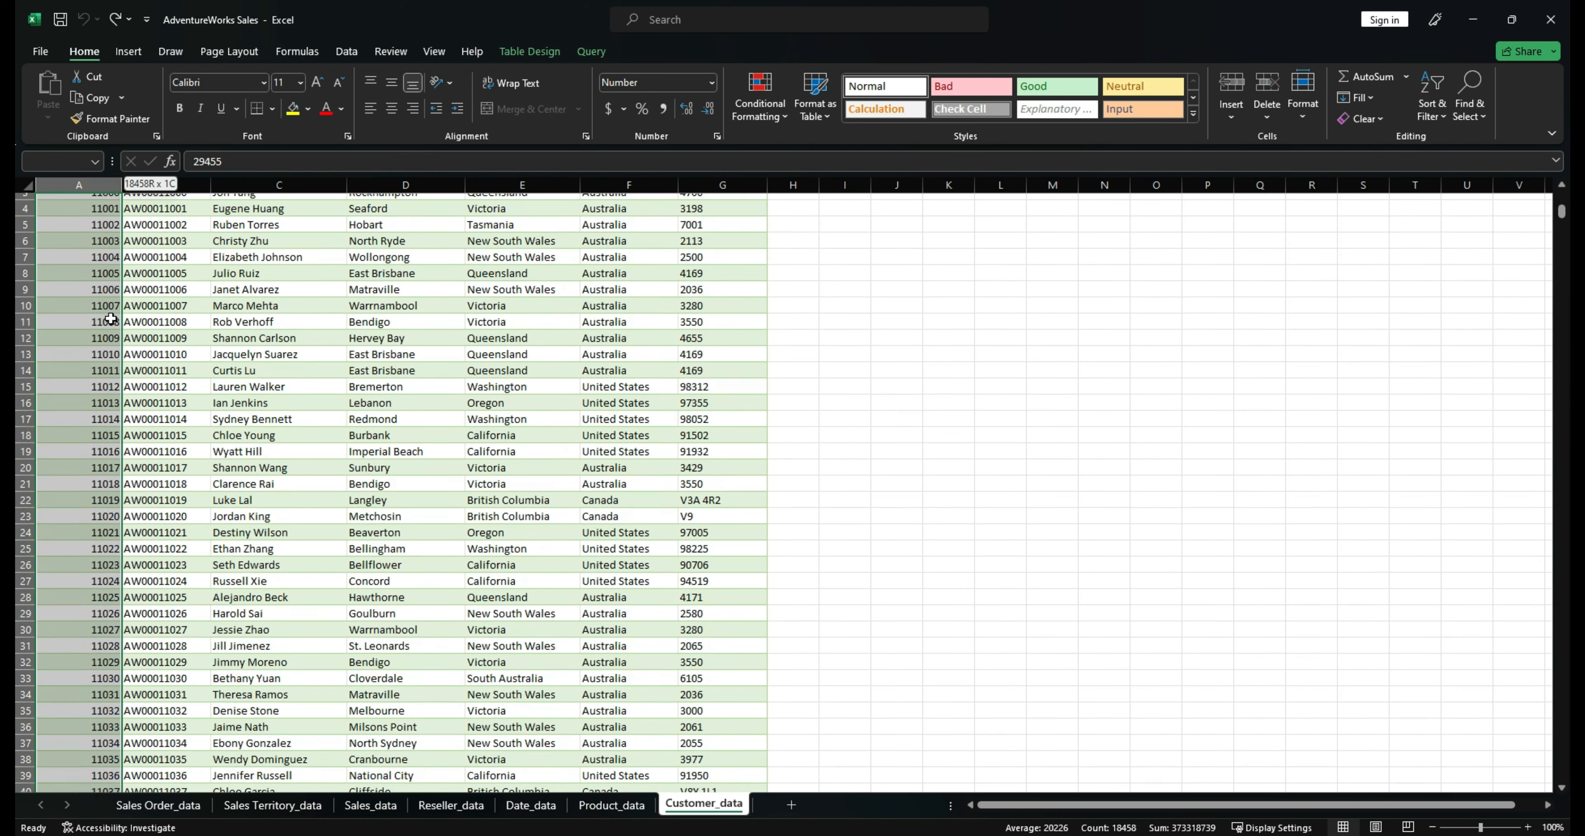
{"action": "left_click", "coordinate": [107, 222]}
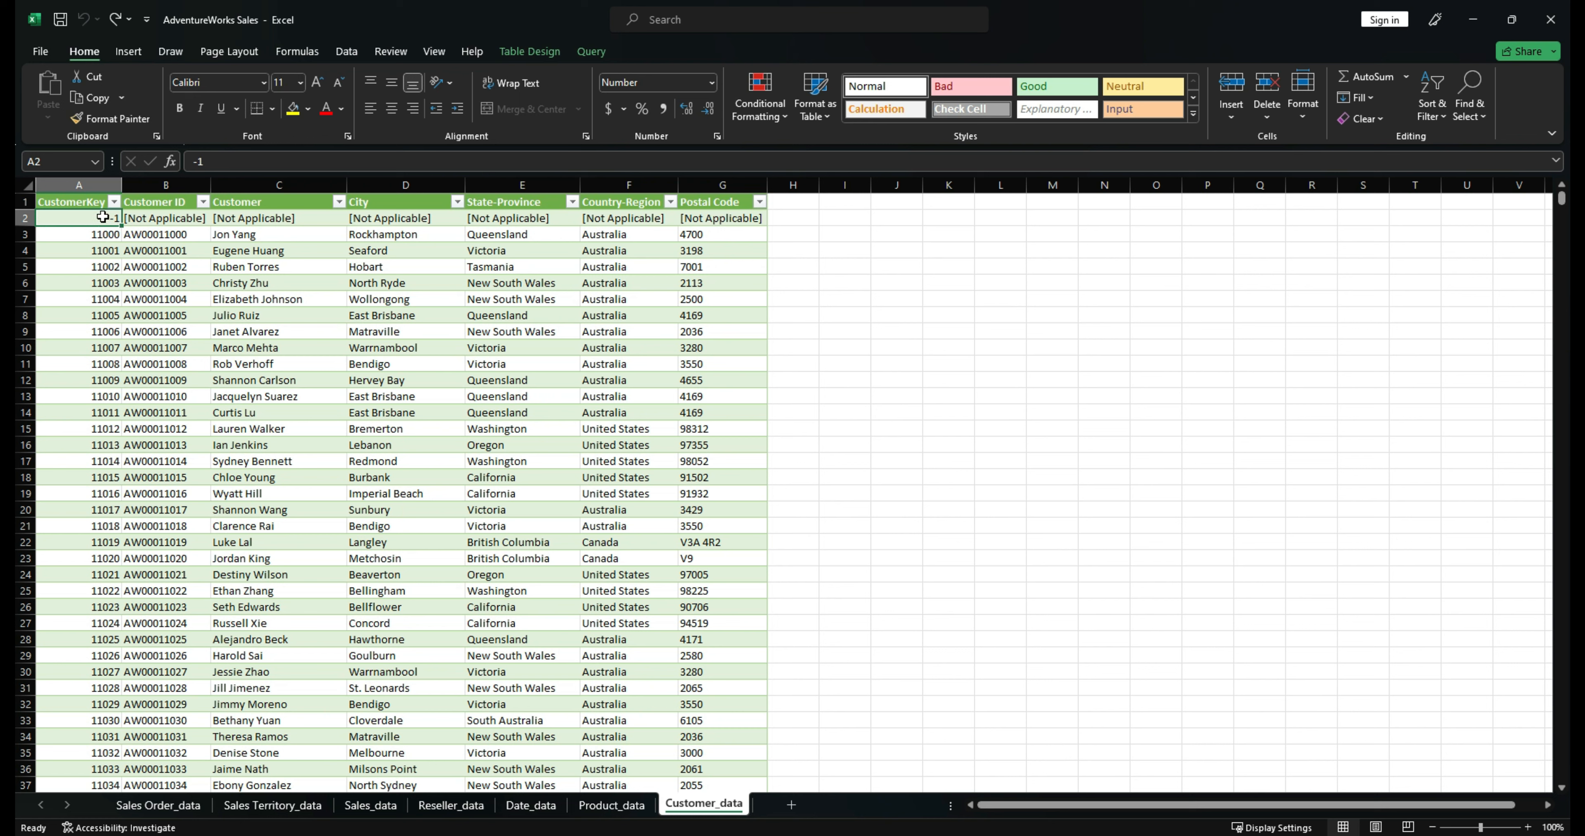
{"action": "left_click", "coordinate": [73, 524]}
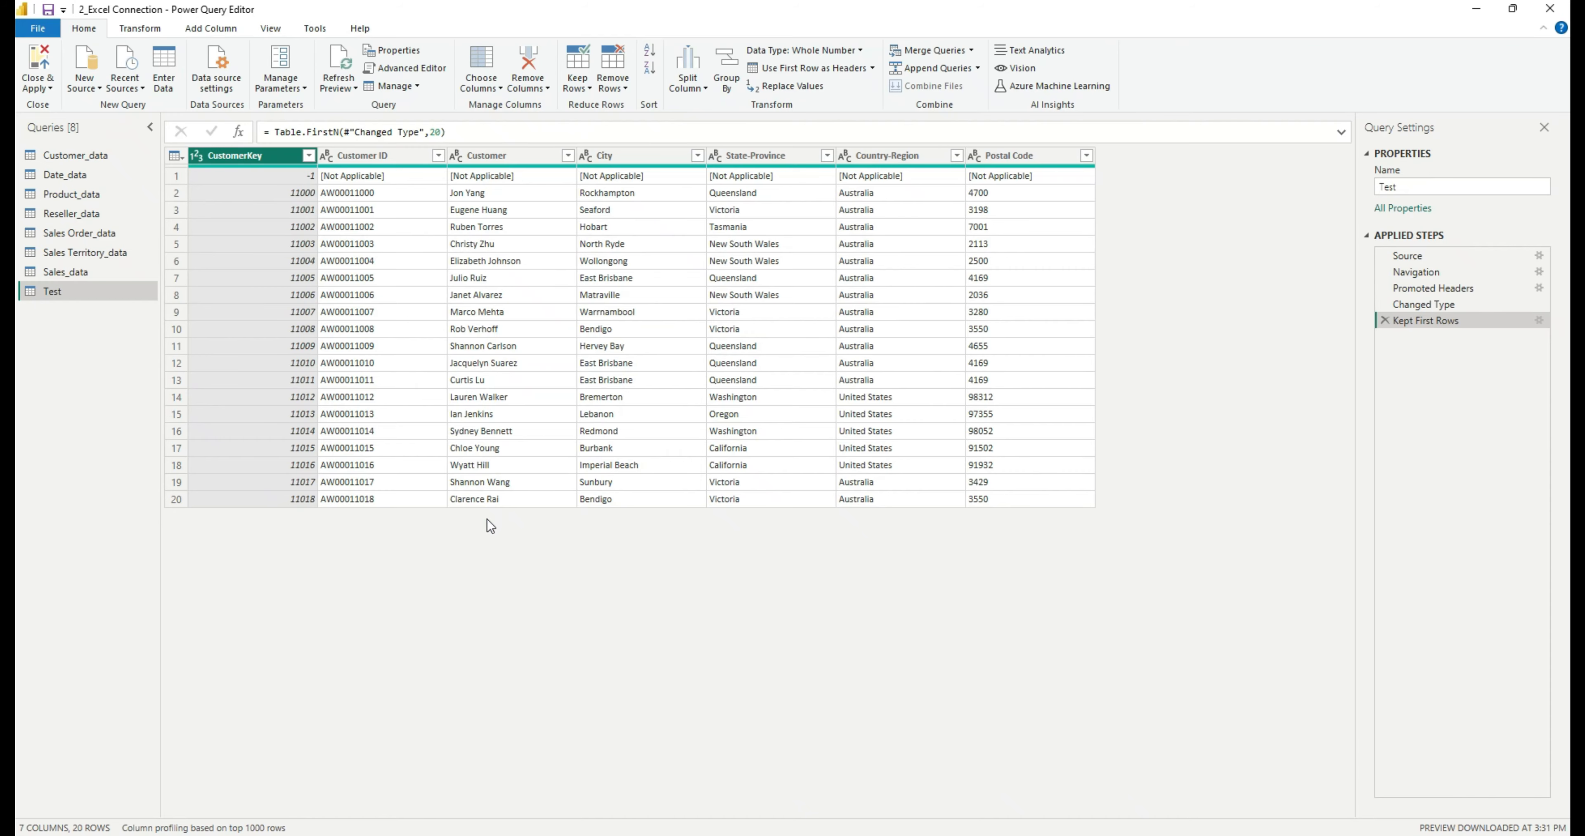
{"action": "left_click", "coordinate": [175, 499]}
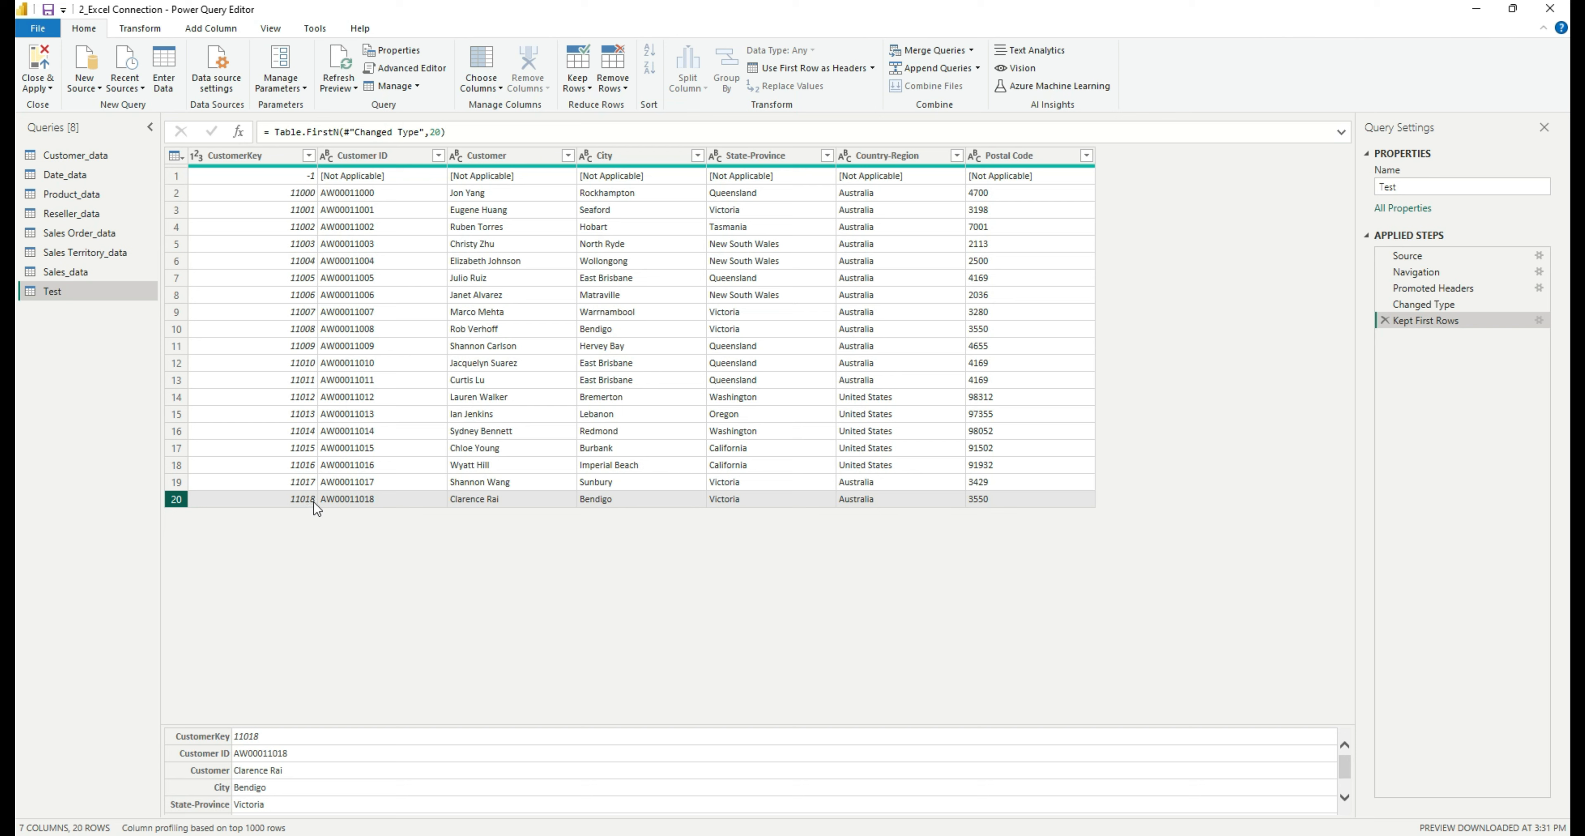
{"action": "left_click", "coordinate": [174, 176]}
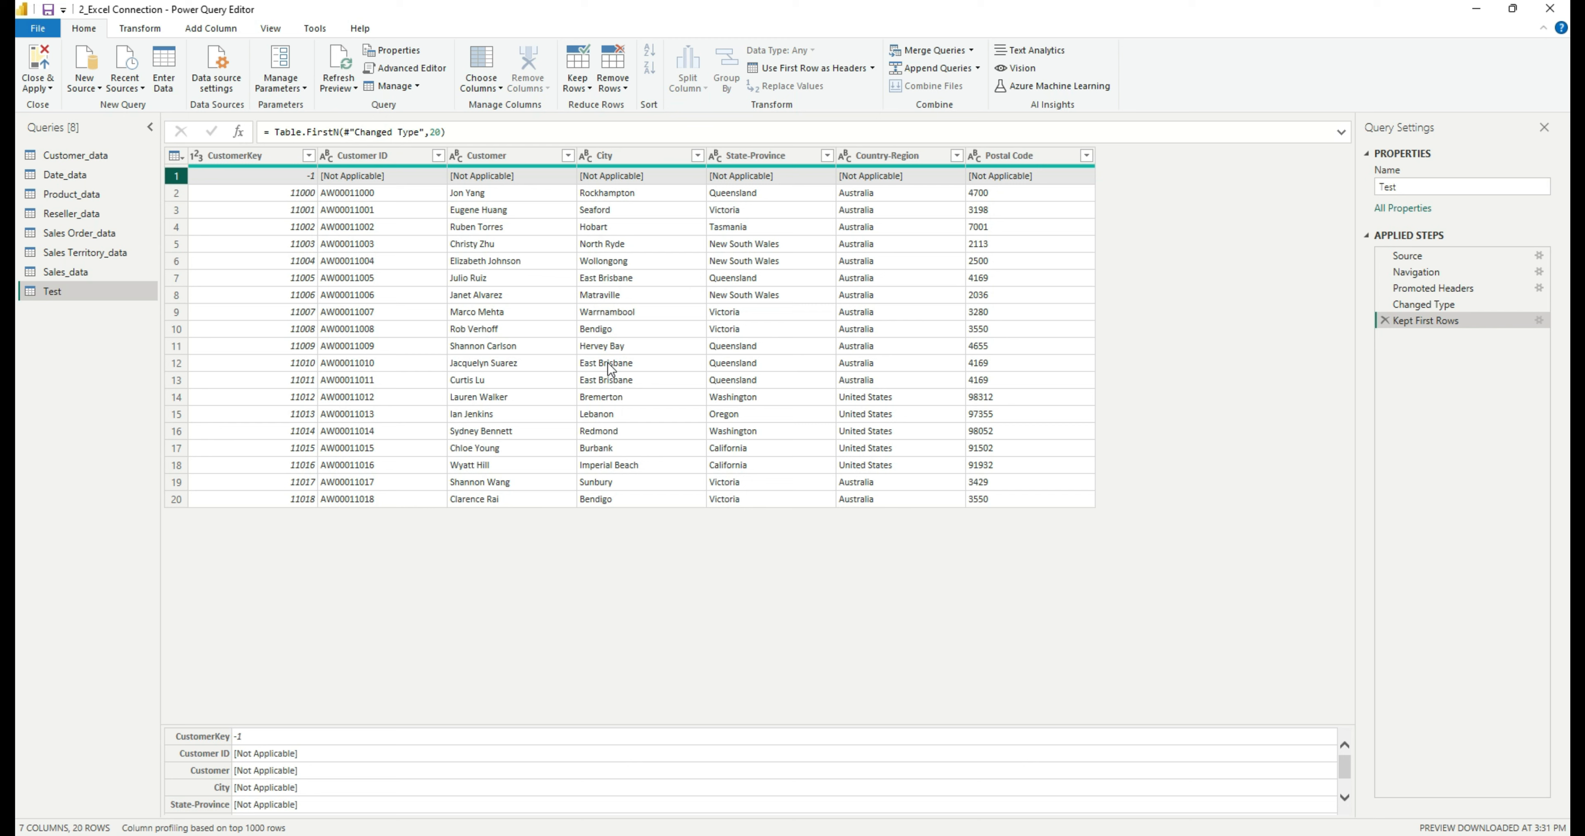
Step: Delete the Kept First Rows step from the Test query
{"action": "left_click", "coordinate": [589, 88]}
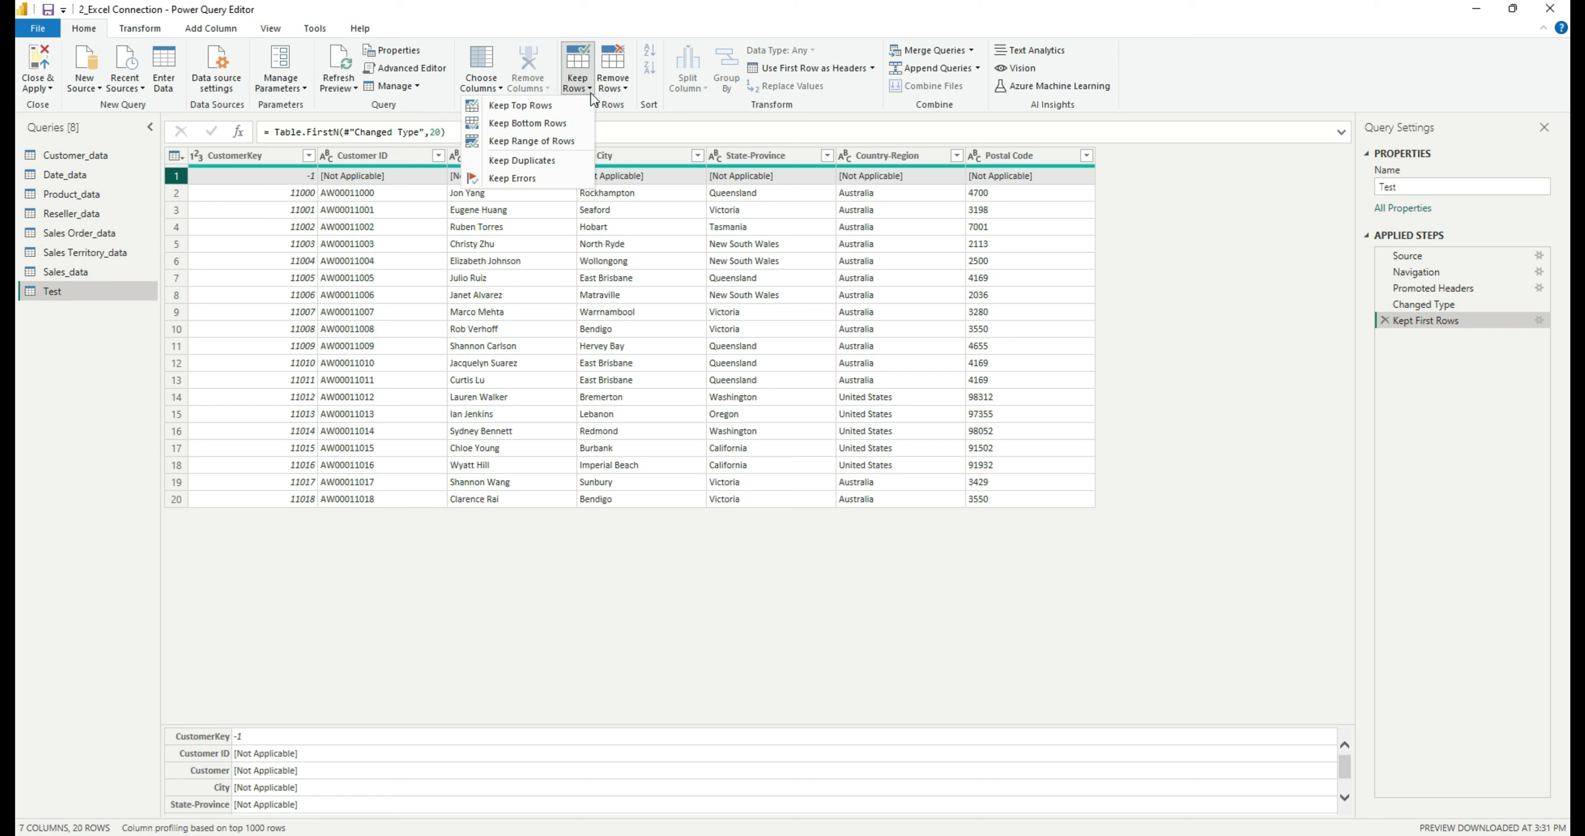
{"action": "left_click", "coordinate": [1401, 386]}
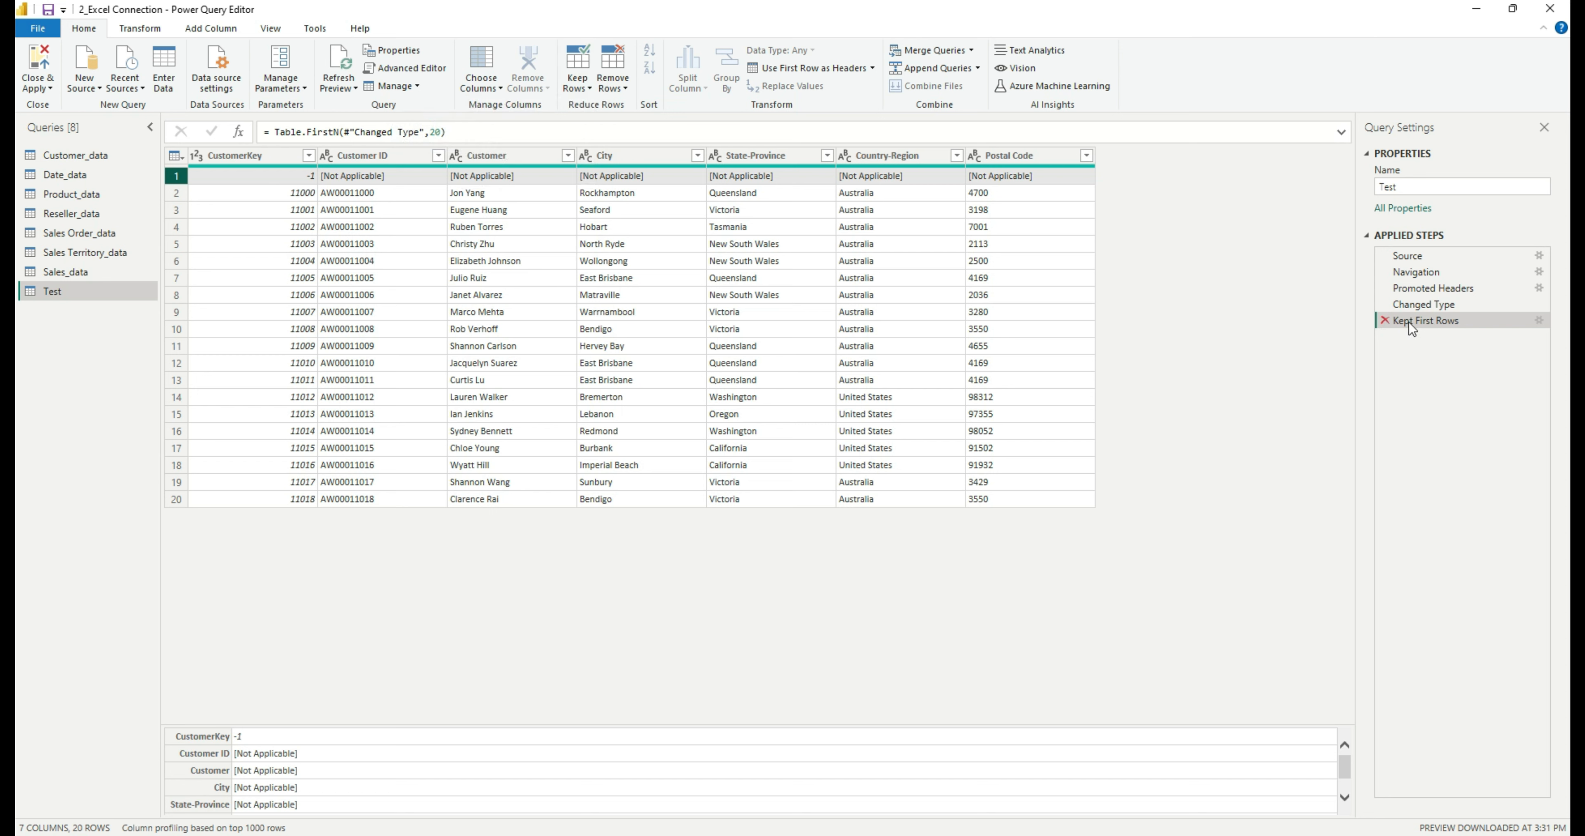
{"action": "left_click", "coordinate": [1384, 320]}
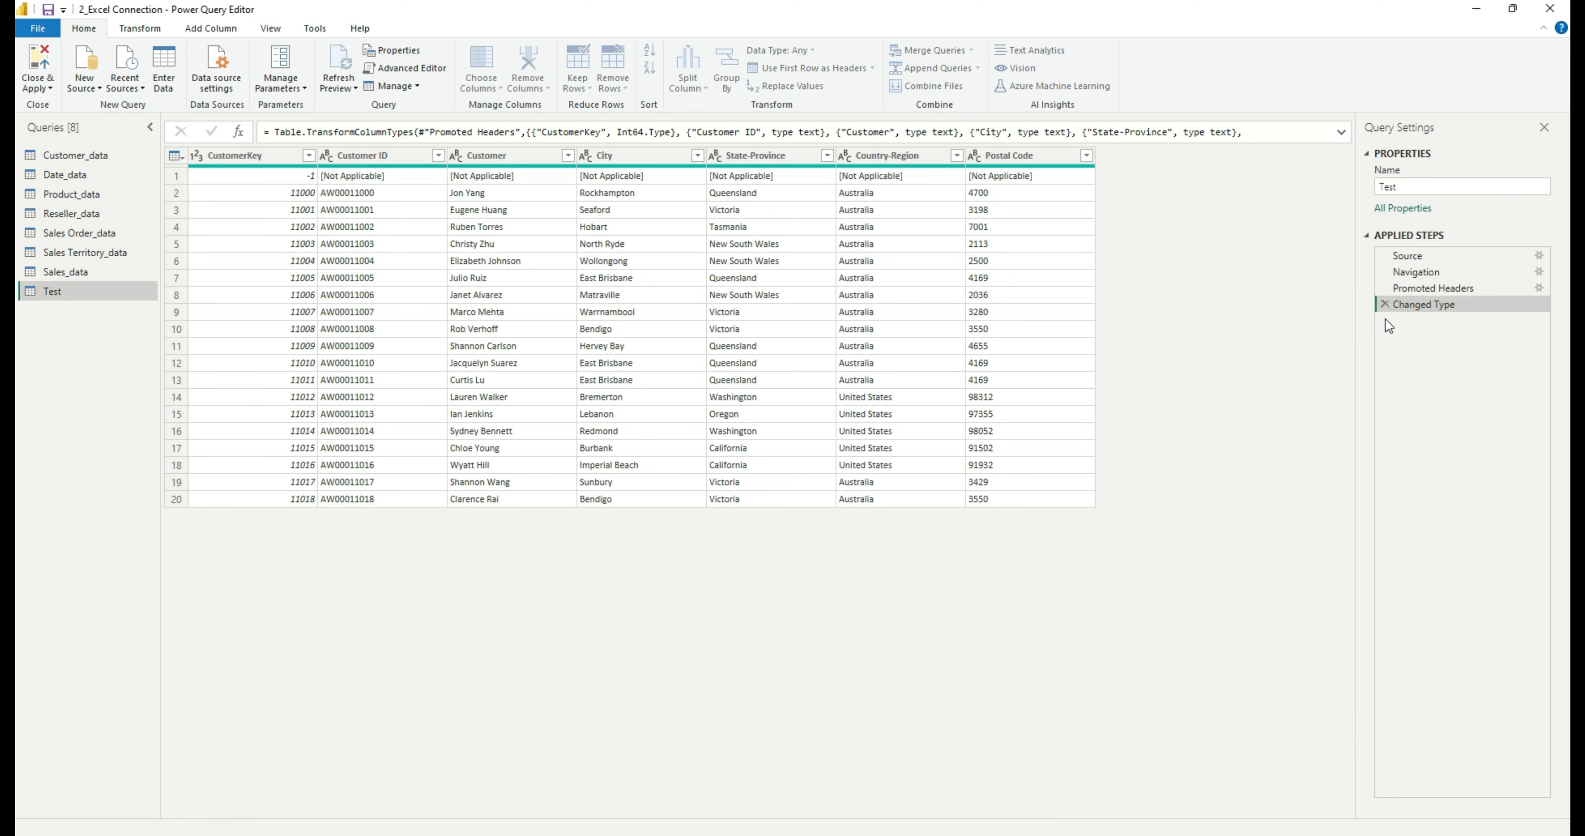
Step: Keep only the bottom 15 rows of the Test query
{"action": "left_click", "coordinate": [582, 87]}
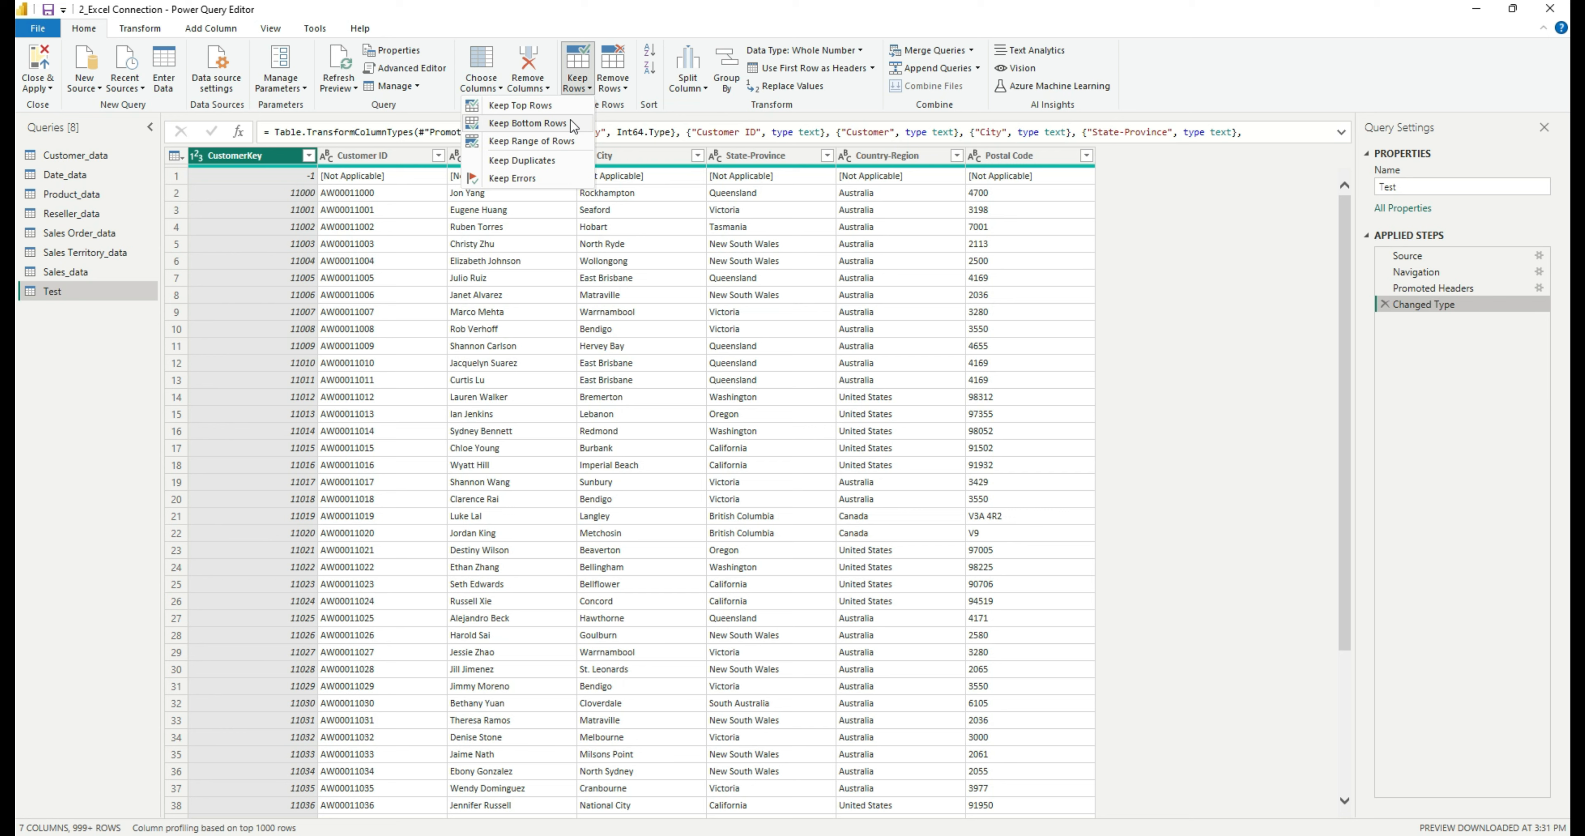
{"action": "left_click", "coordinate": [571, 122]}
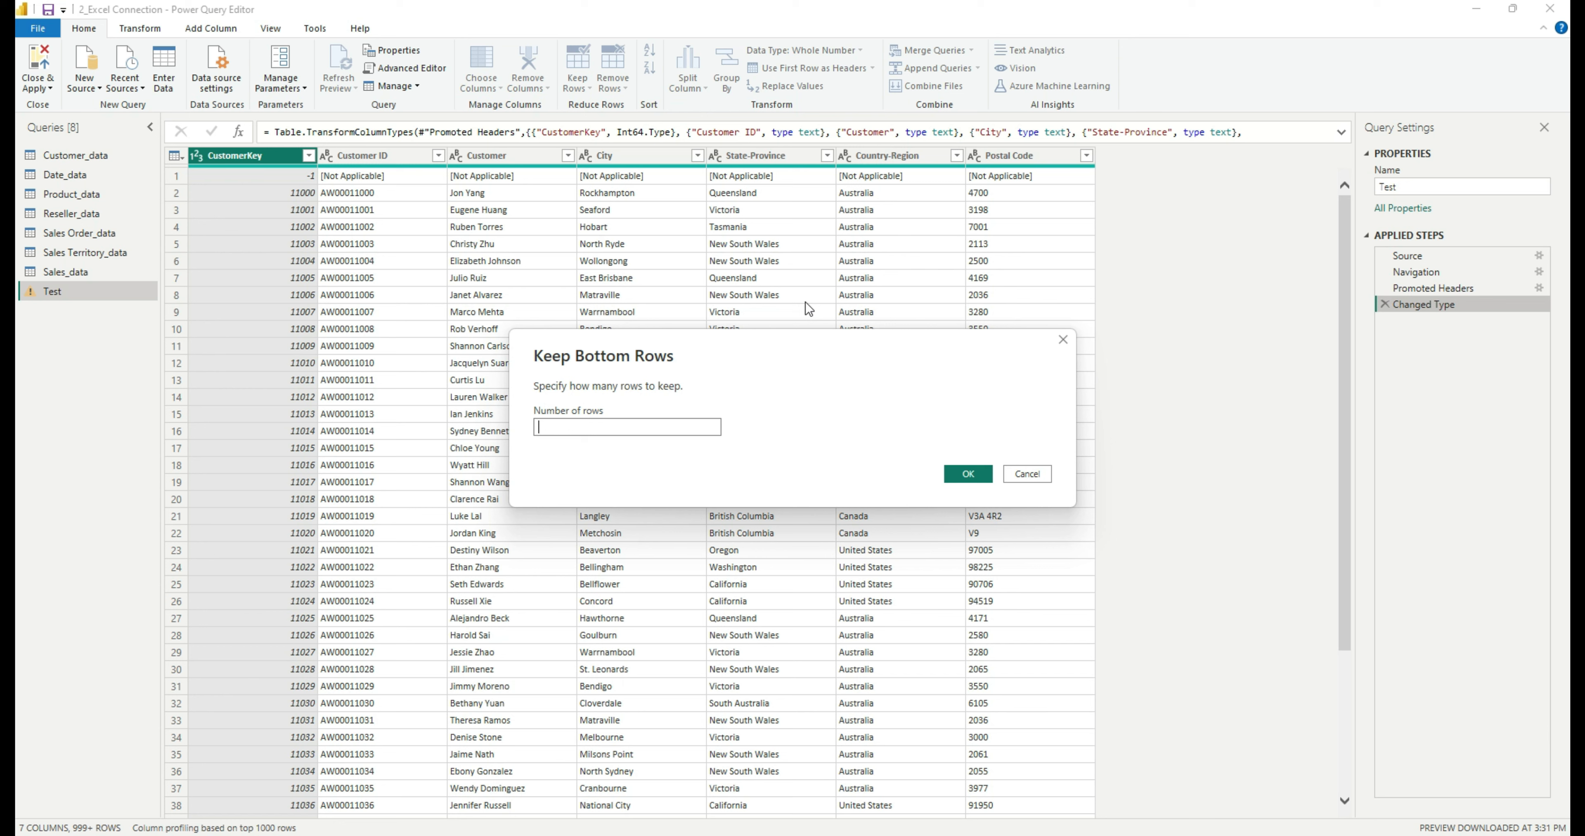
{"action": "type", "text": "15"}
{"action": "left_click", "coordinate": [965, 476]}
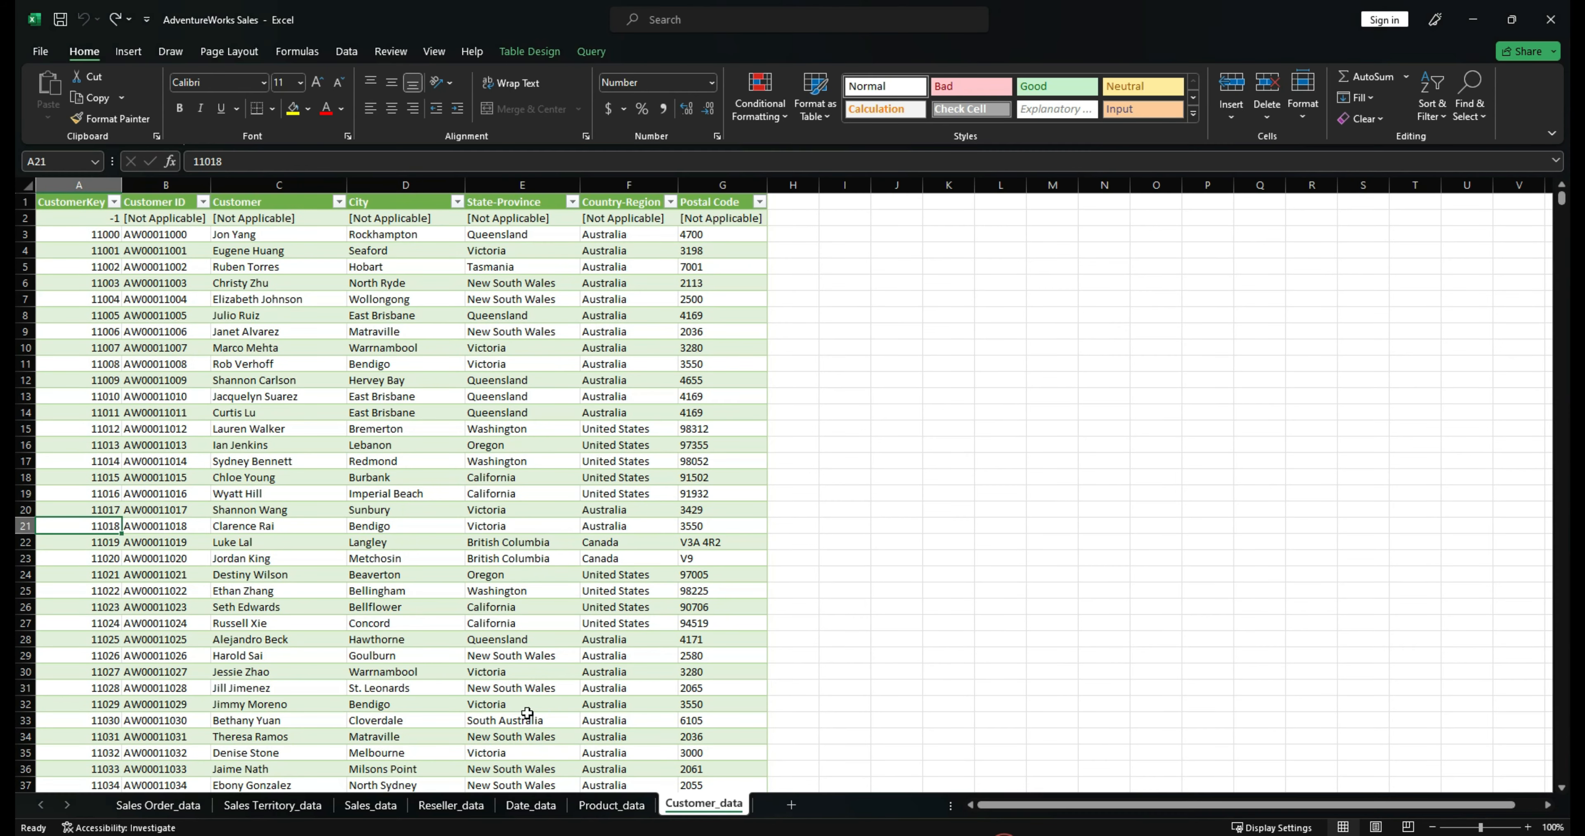
Step: Compare the last 15 records of the Customer_data sheet in Excel with the first and last rows kept in the Test query
{"action": "left_click", "coordinate": [100, 603]}
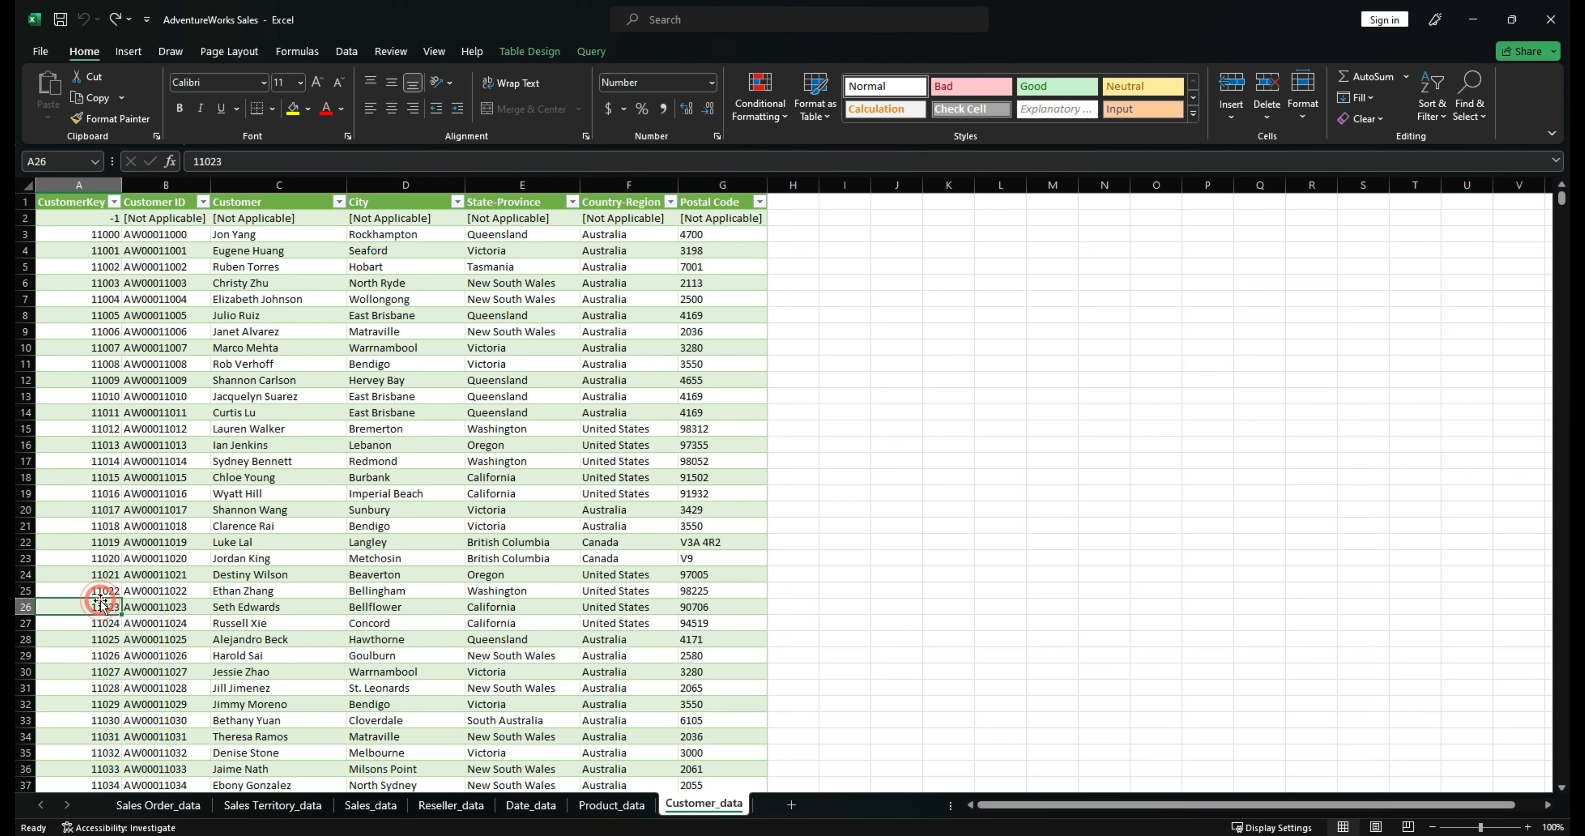
{"action": "key", "text": "ctrl+shift+Down"}
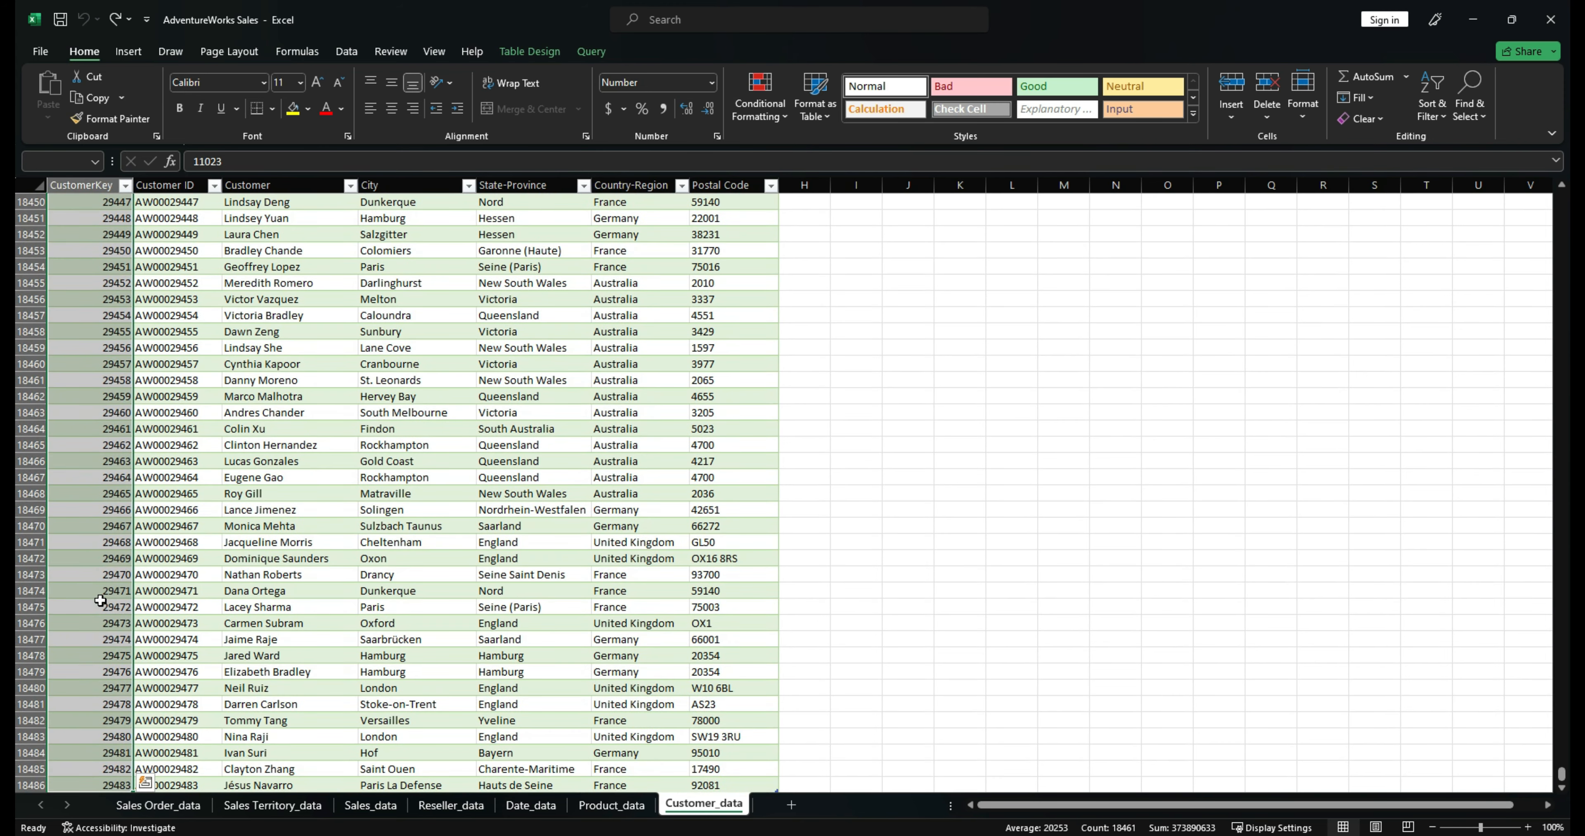
{"action": "scroll", "coordinate": [188, 704], "scroll_direction": "down", "scroll_amount": 2}
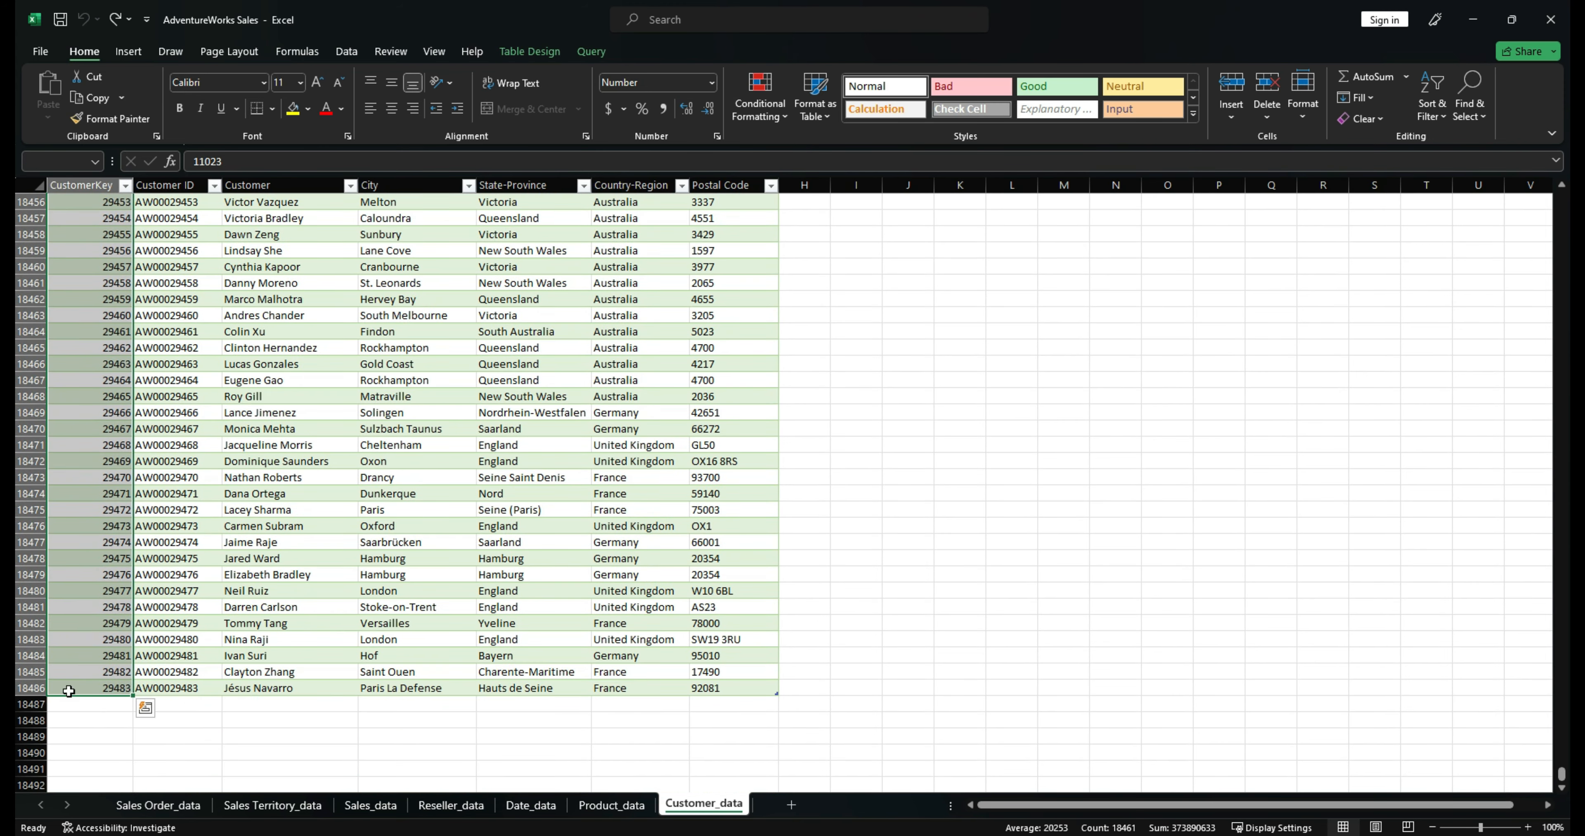
{"action": "left_click_drag", "start_coordinate": [68, 691], "coordinate": [710, 462]}
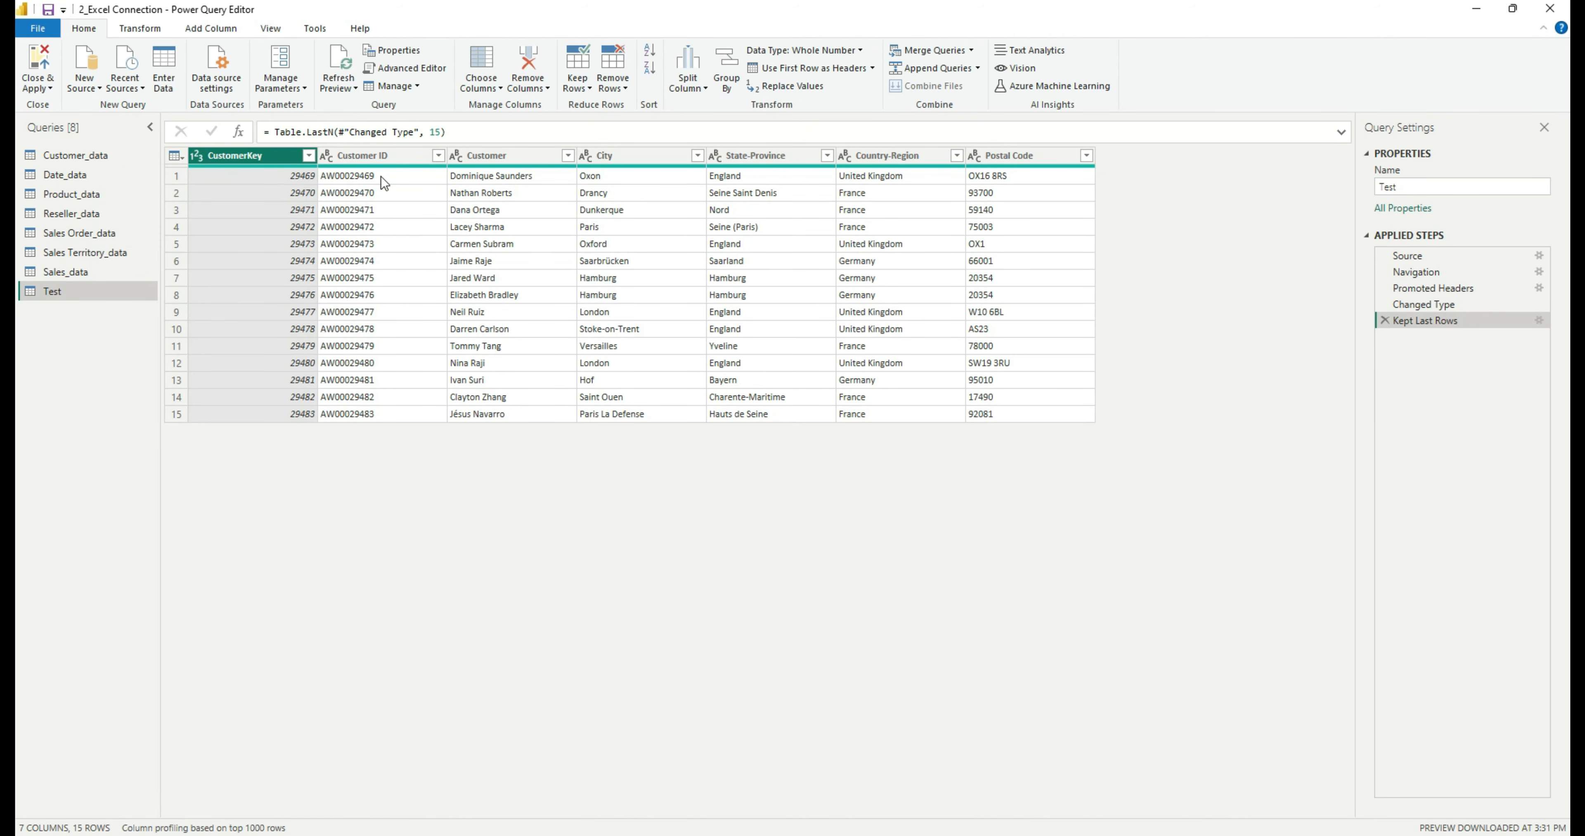
{"action": "left_click", "coordinate": [382, 177]}
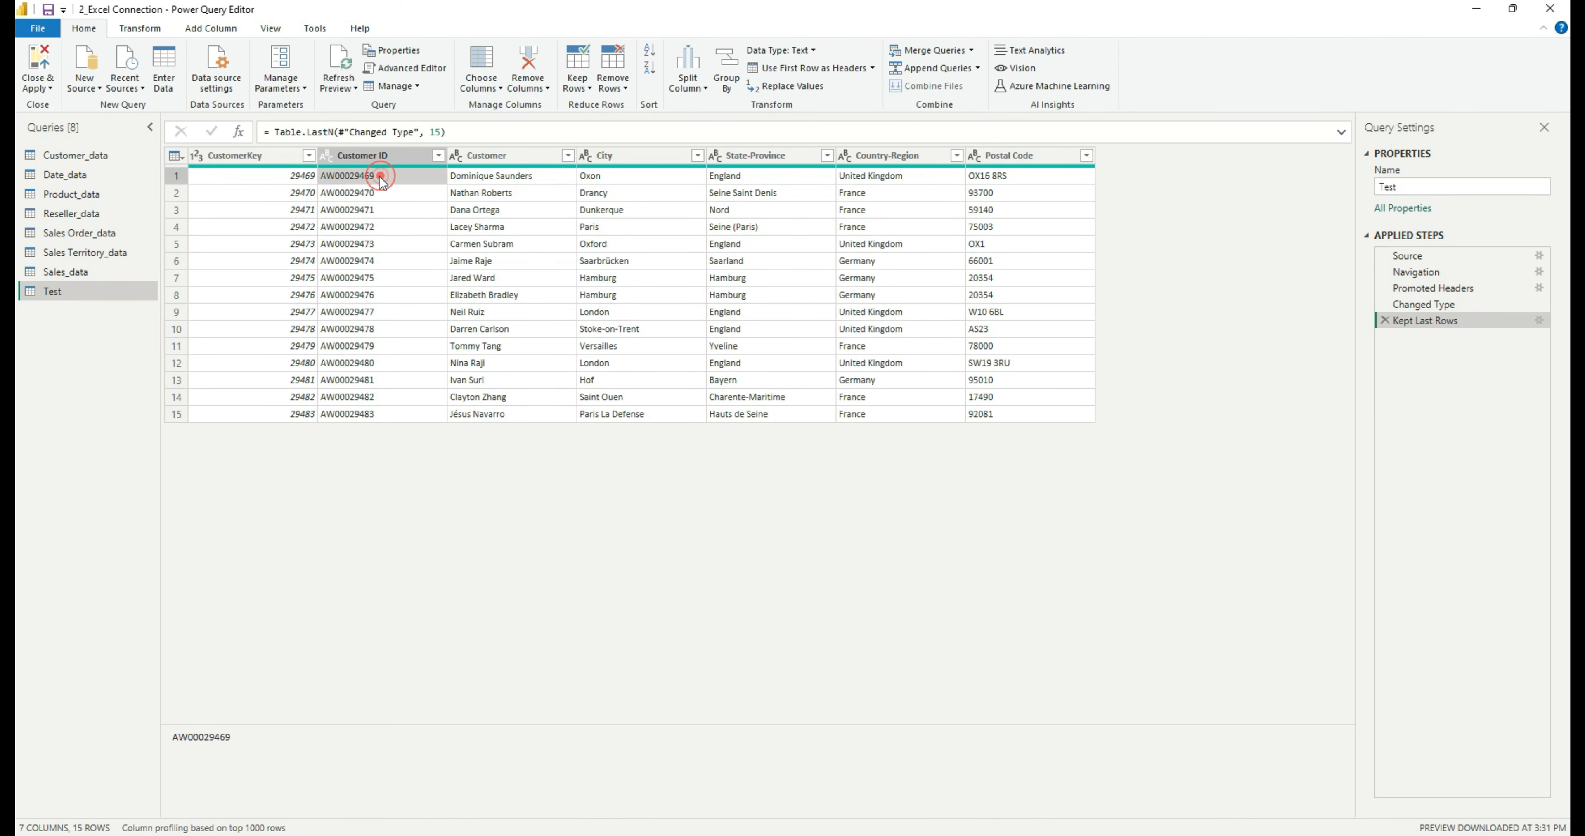
{"action": "left_click", "coordinate": [177, 177]}
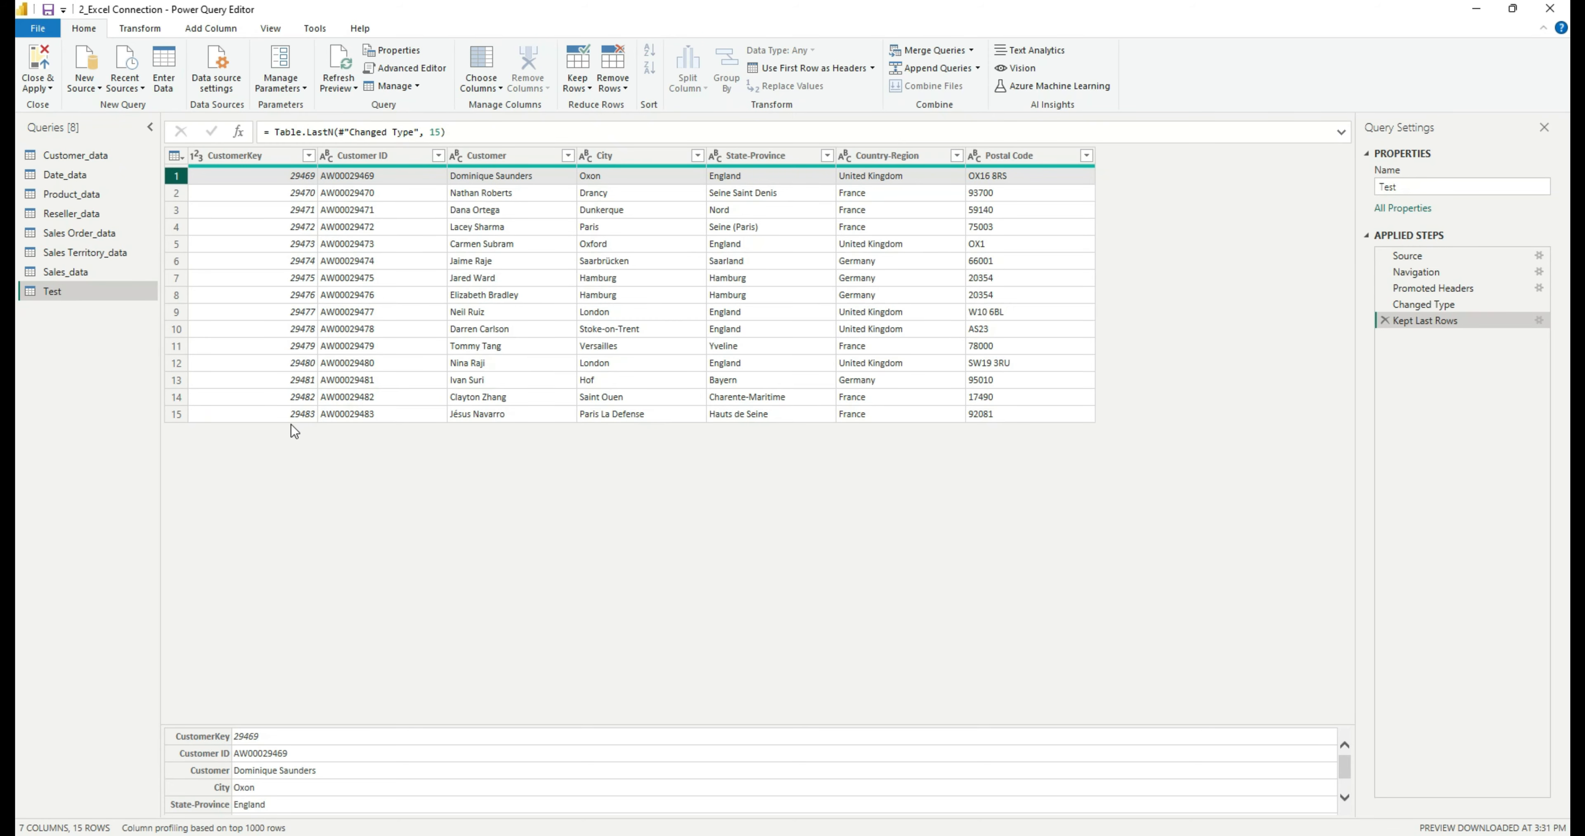
{"action": "left_click", "coordinate": [295, 417]}
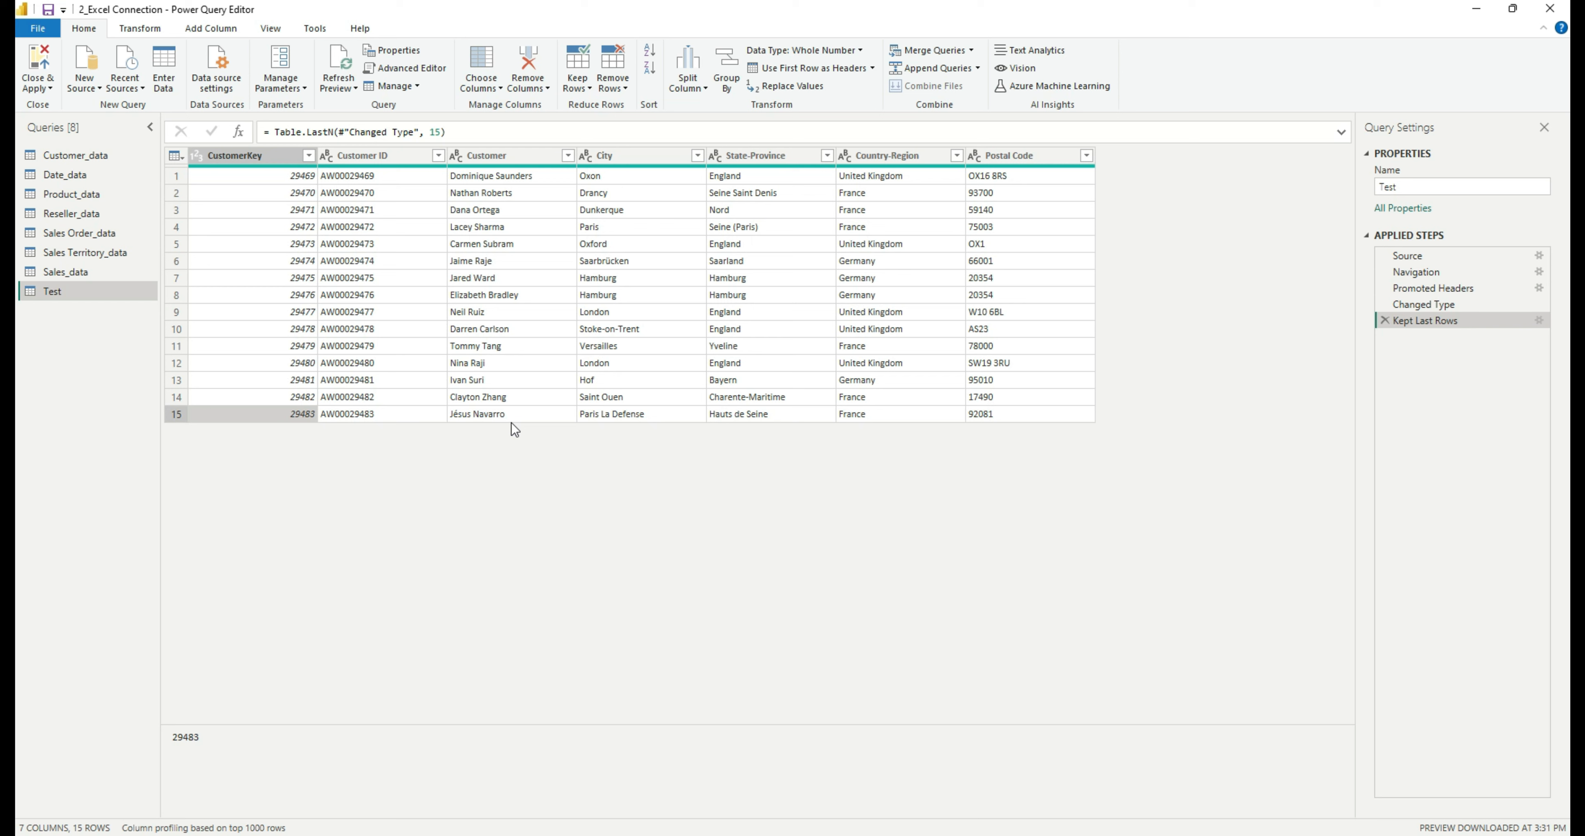
Step: Delete the Kept Last Rows step from the Test query and keep a range of 10 rows starting at row 200
{"action": "left_click", "coordinate": [1385, 322]}
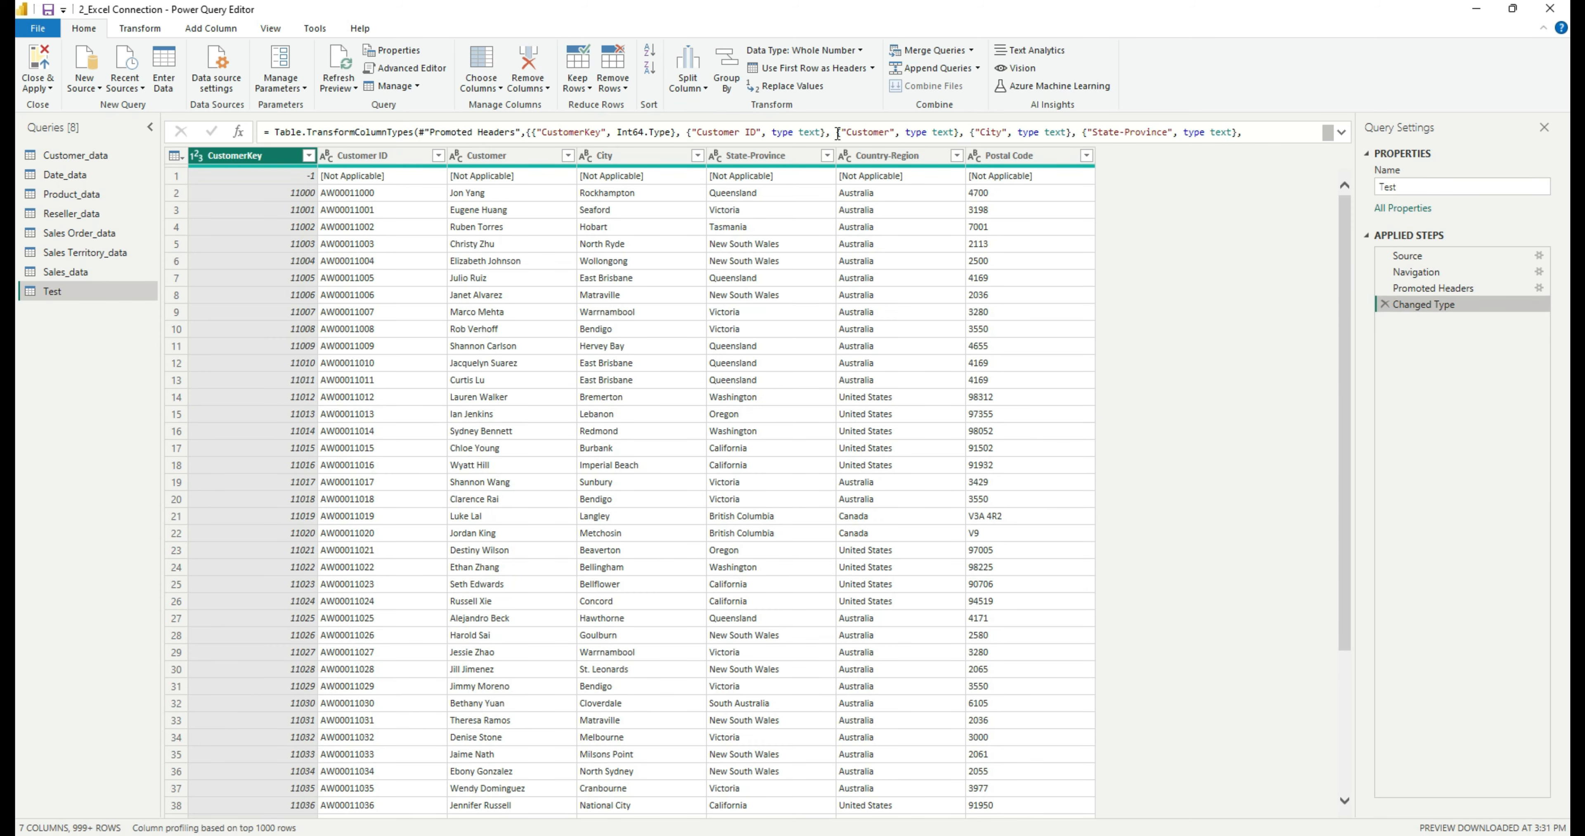
{"action": "left_click", "coordinate": [582, 88]}
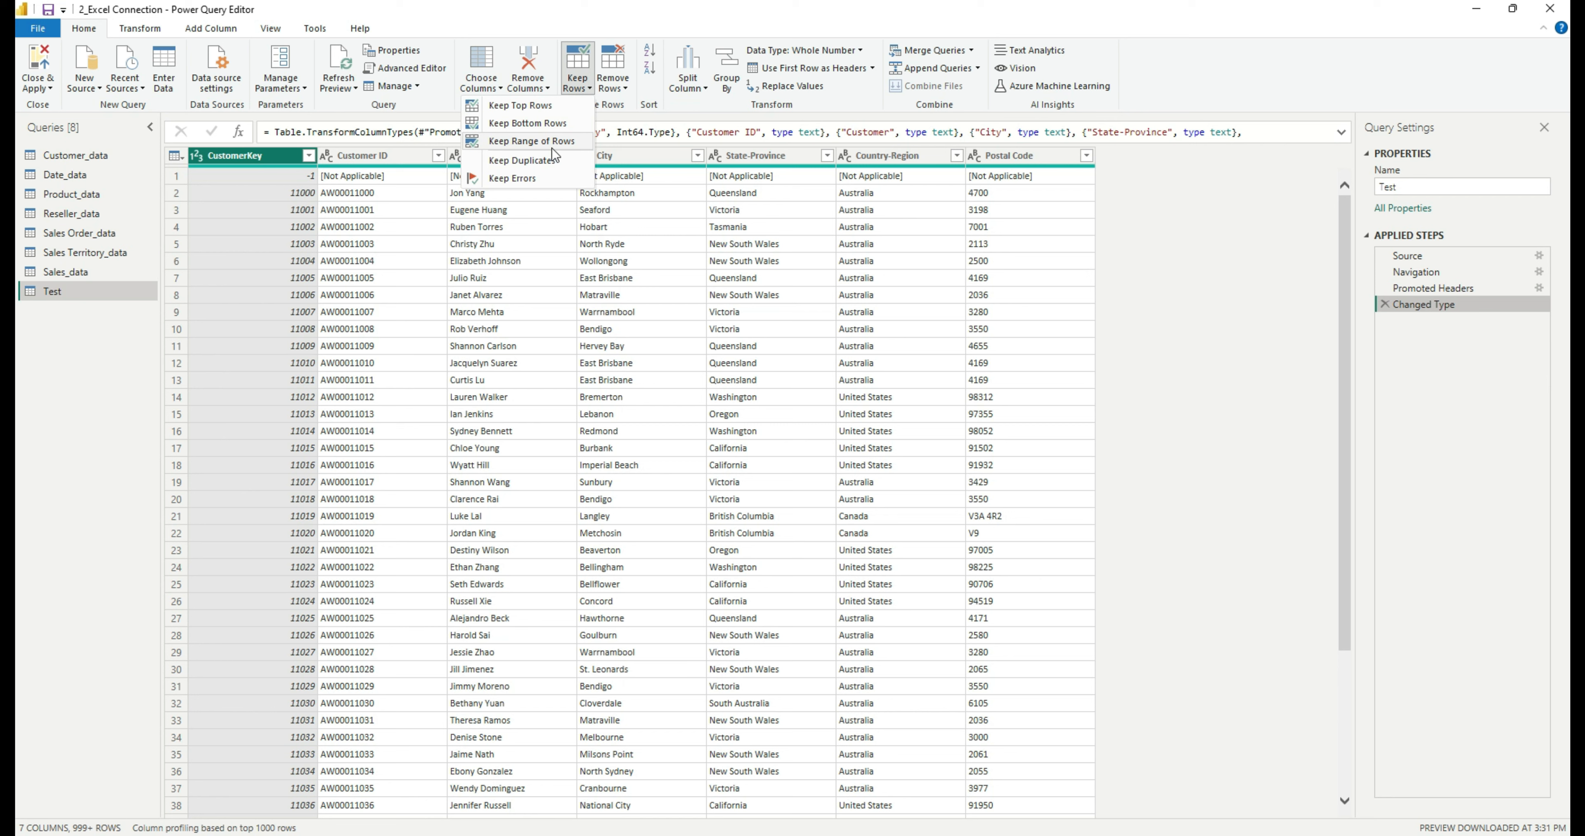
{"action": "left_click", "coordinate": [553, 148]}
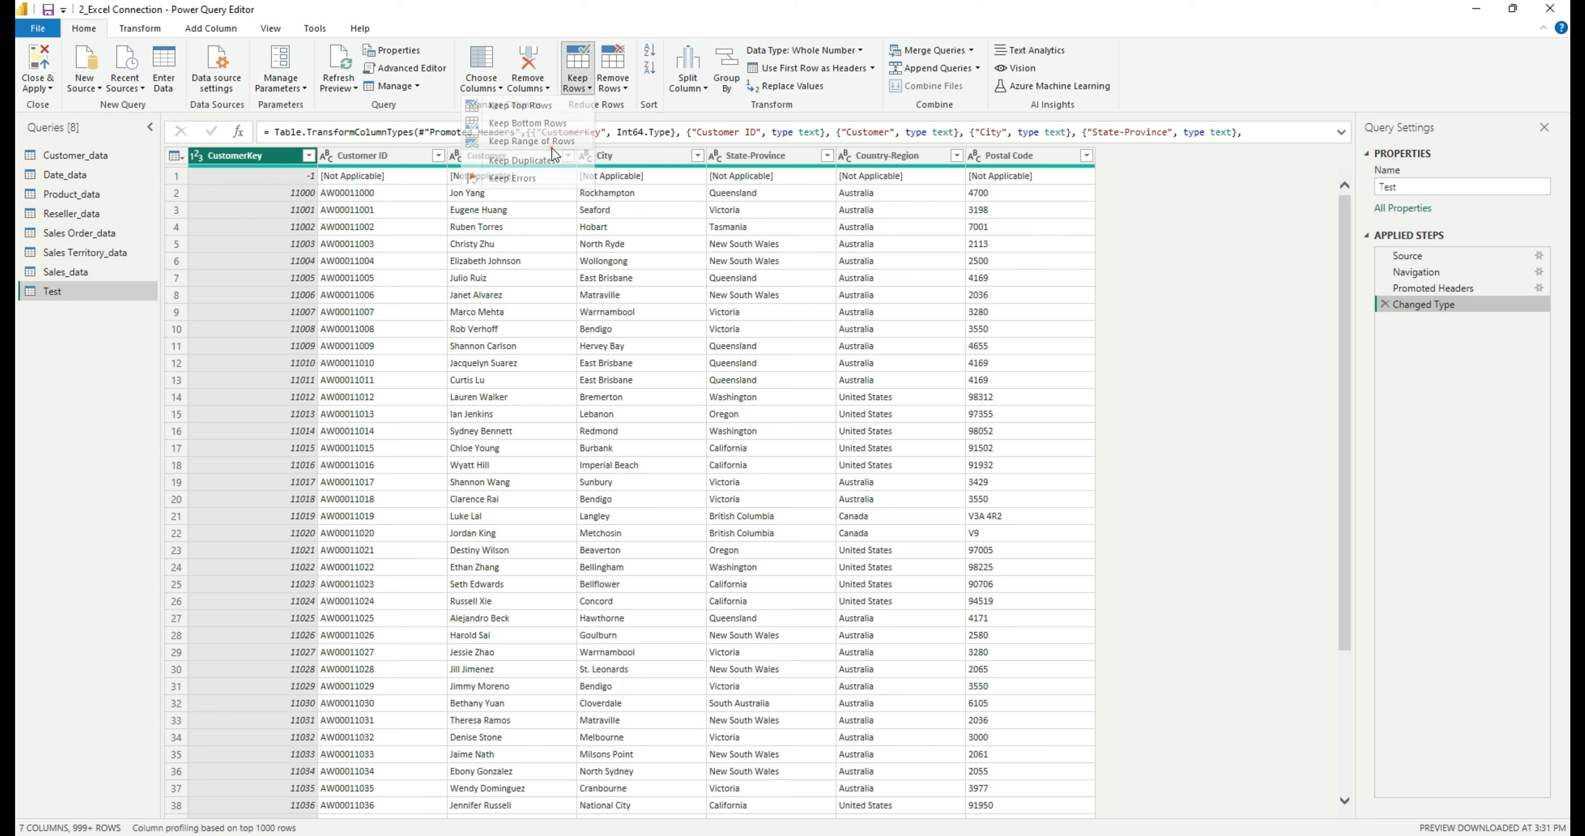
{"action": "left_click", "coordinate": [633, 409]}
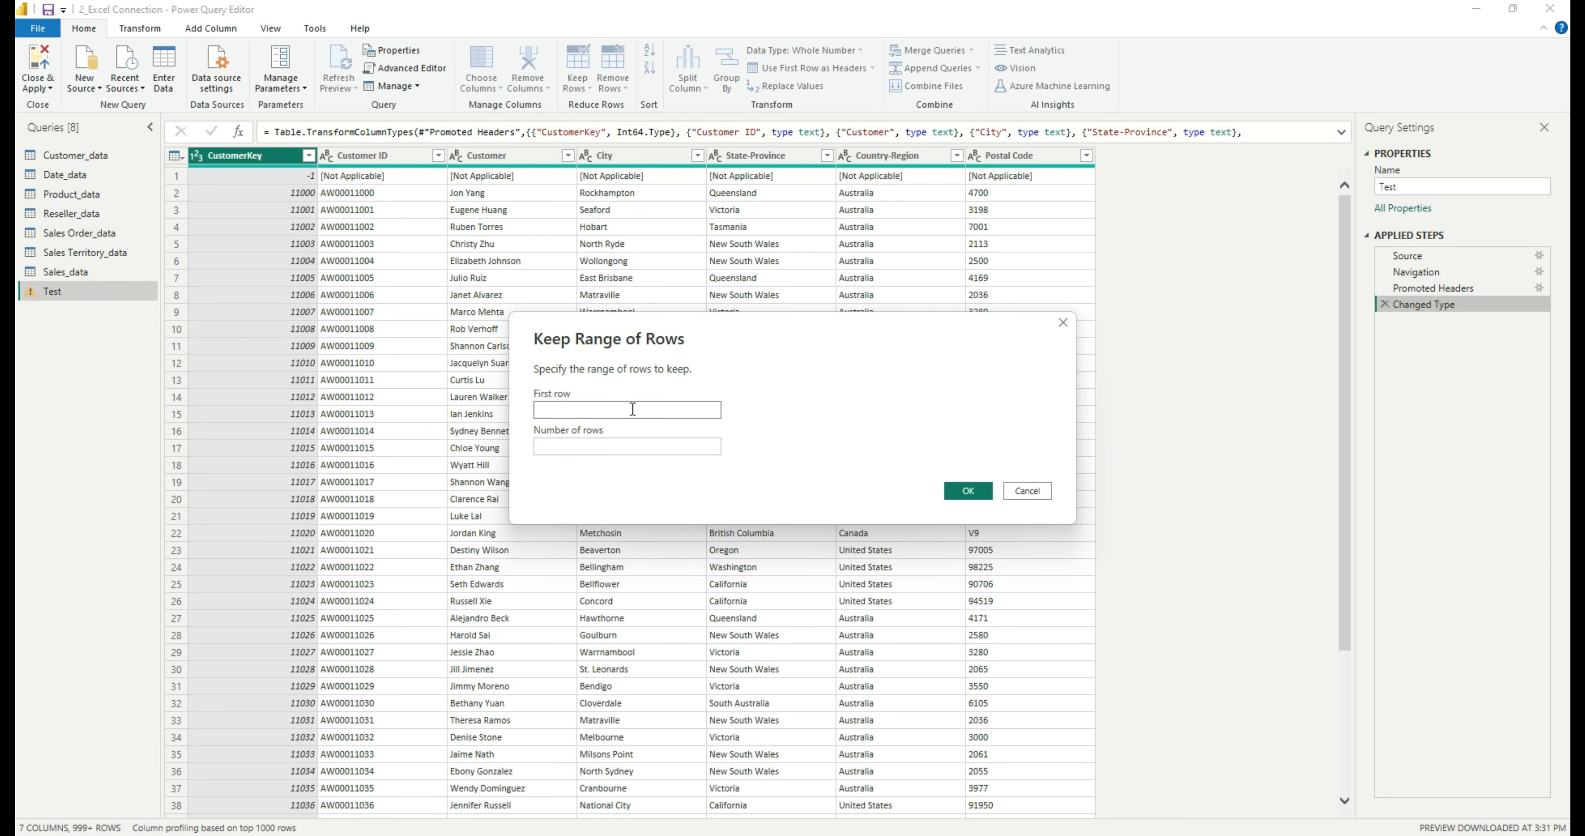
{"action": "type", "text": "200"}
{"action": "key", "text": "Tab"}
{"action": "type", "text": "10"}
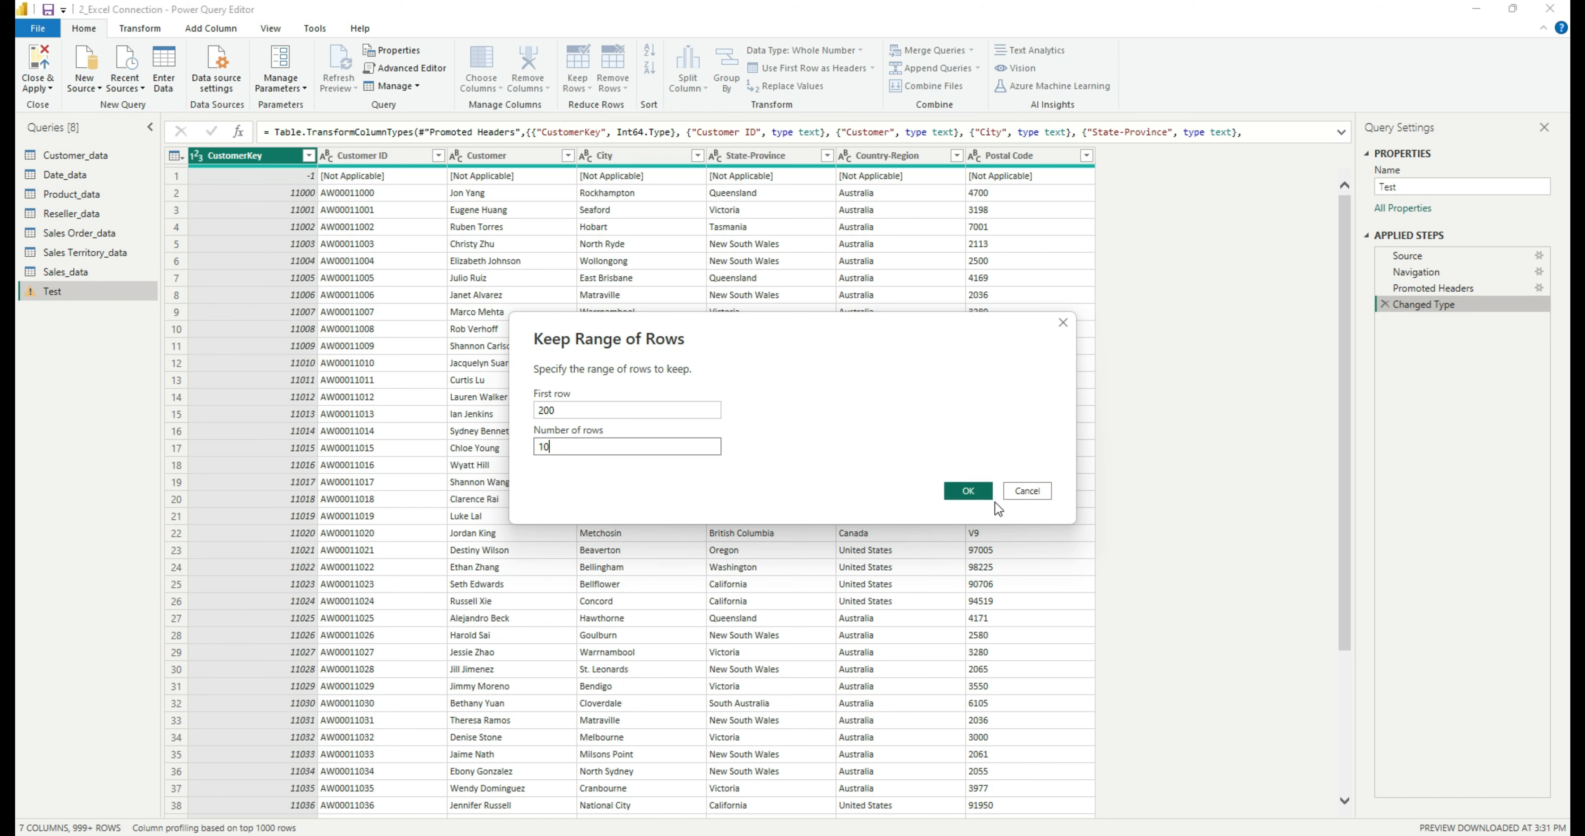
{"action": "left_click", "coordinate": [975, 492]}
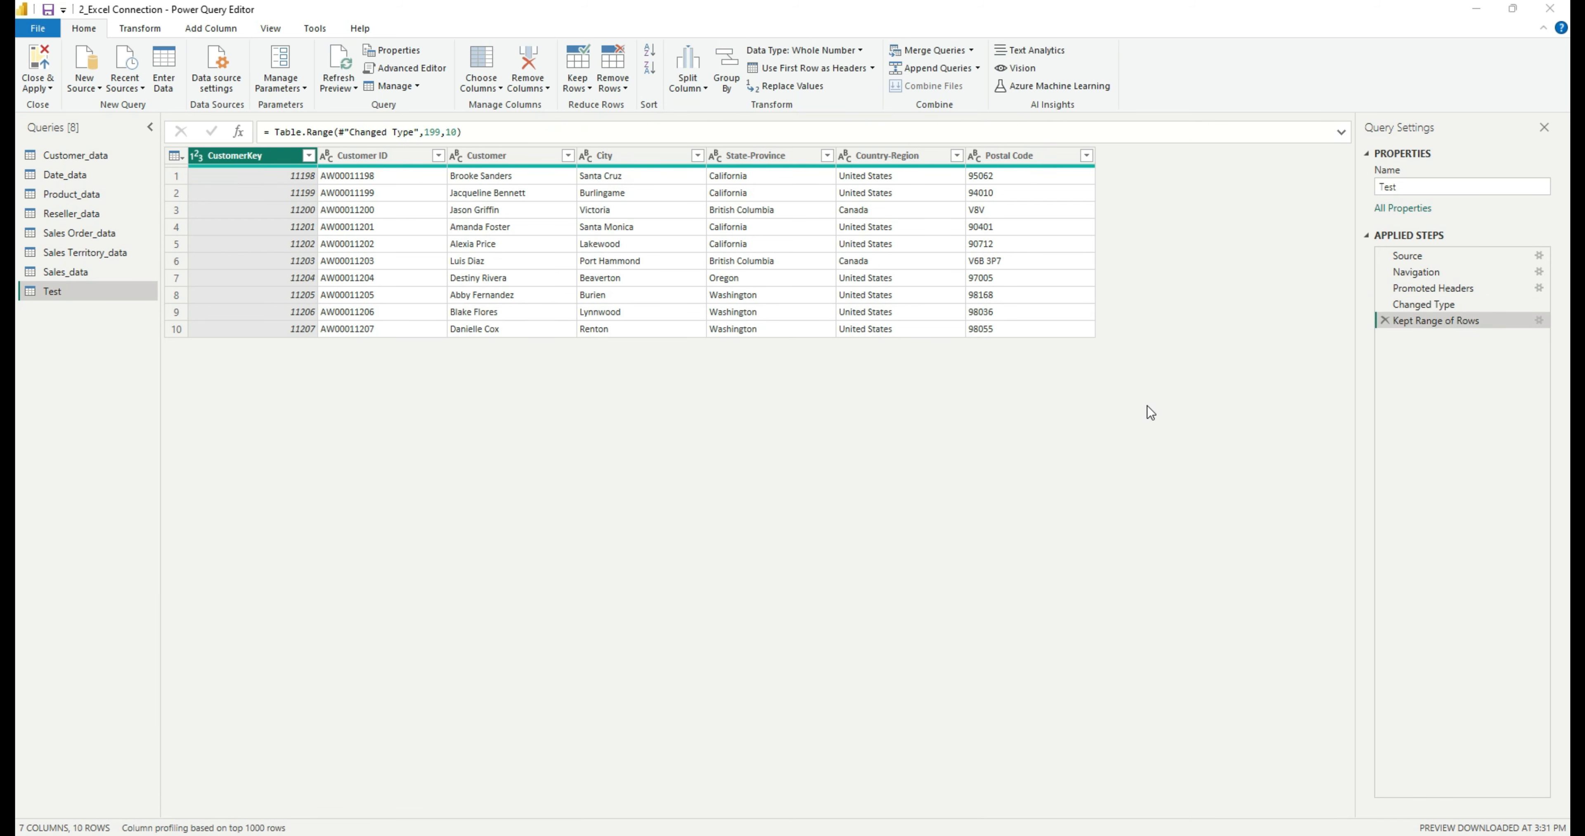
Step: Compare the record in cell A201 of the Customer_data sheet in Excel with the first row kept in the Test query
{"action": "key", "text": "alt+Tab"}
{"action": "left_click", "coordinate": [86, 299]}
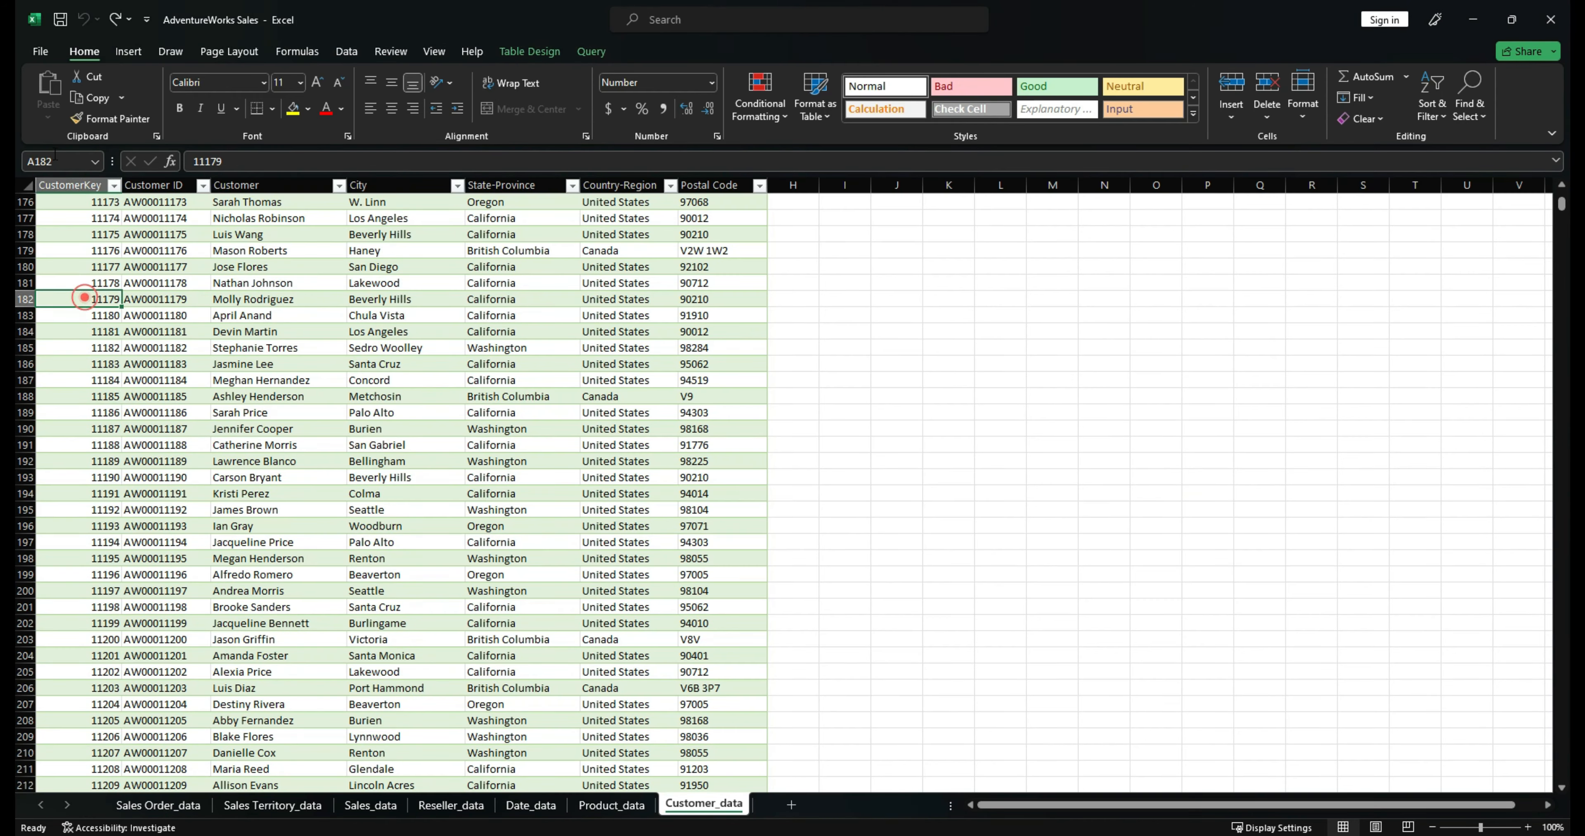
{"action": "left_click", "coordinate": [86, 607]}
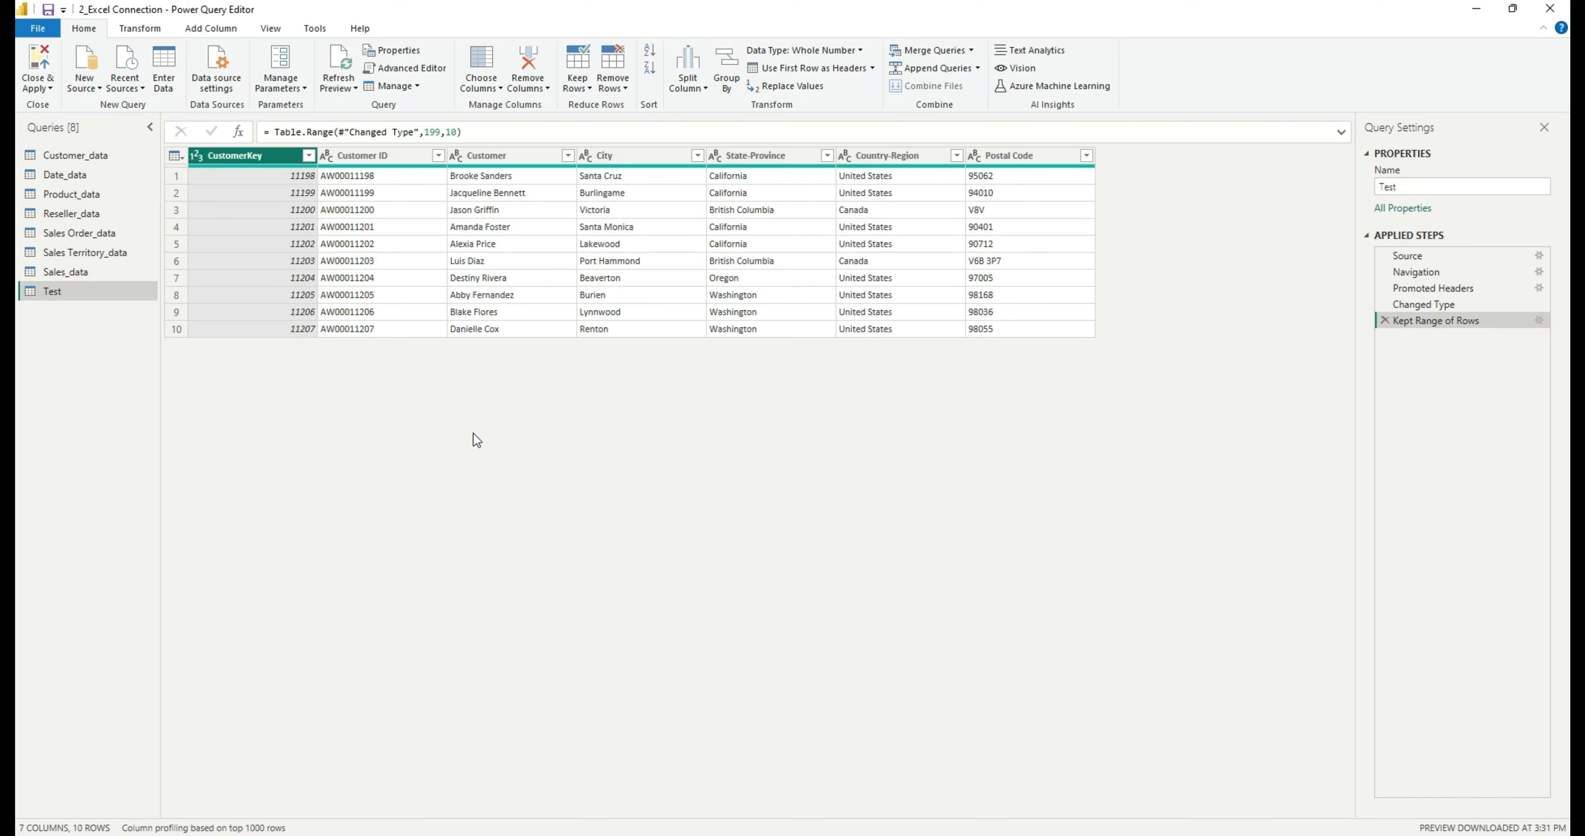
{"action": "left_click", "coordinate": [294, 178]}
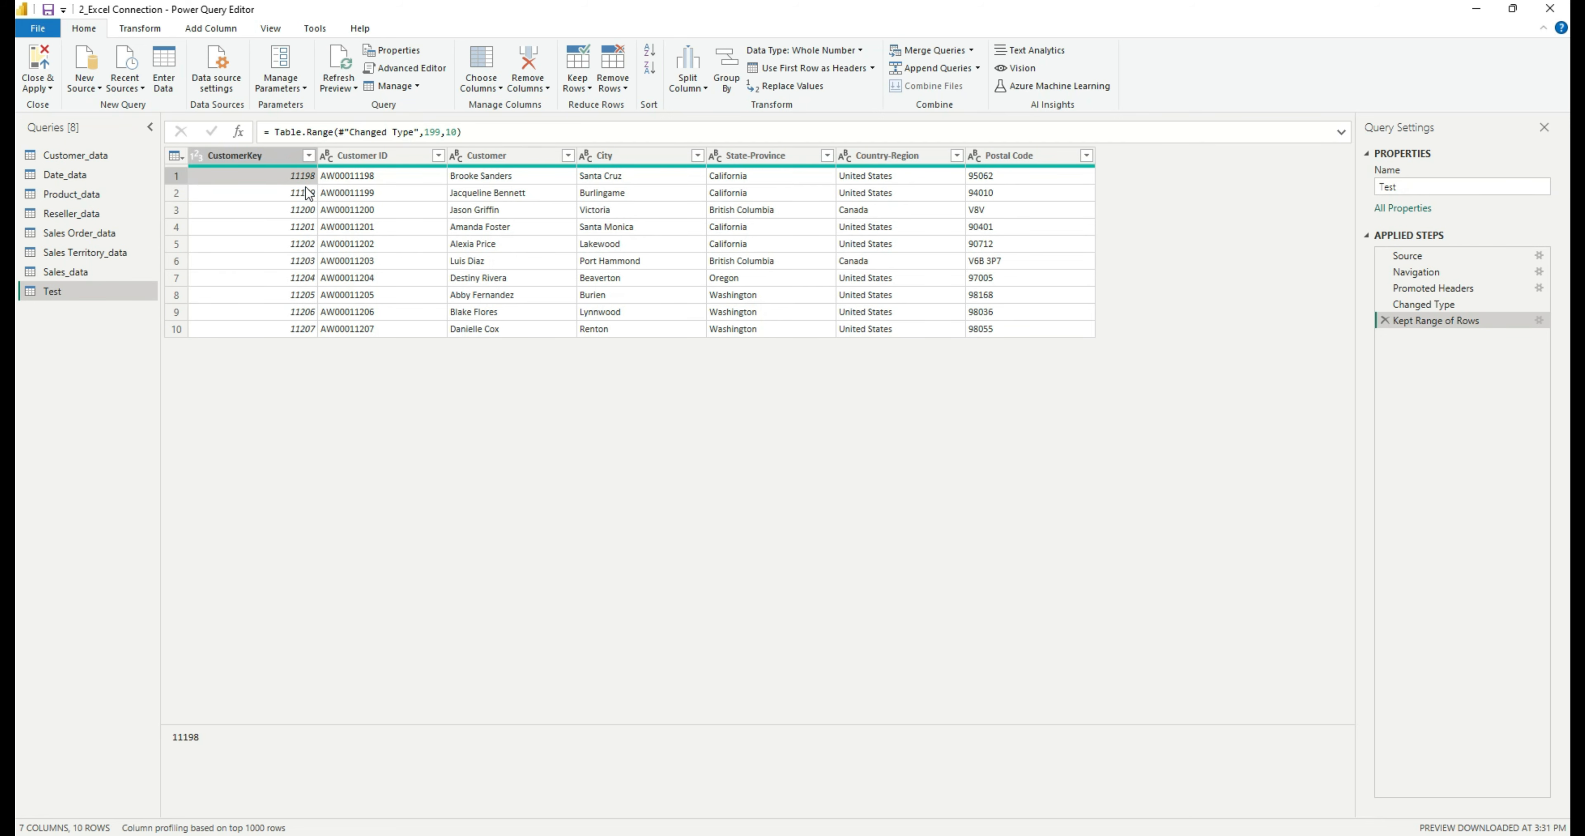
Step: Select cells A201 to A210 of the Customer_data sheet in Excel and compare the last one with the Test query's tenth row
{"action": "key", "text": "alt+Tab"}
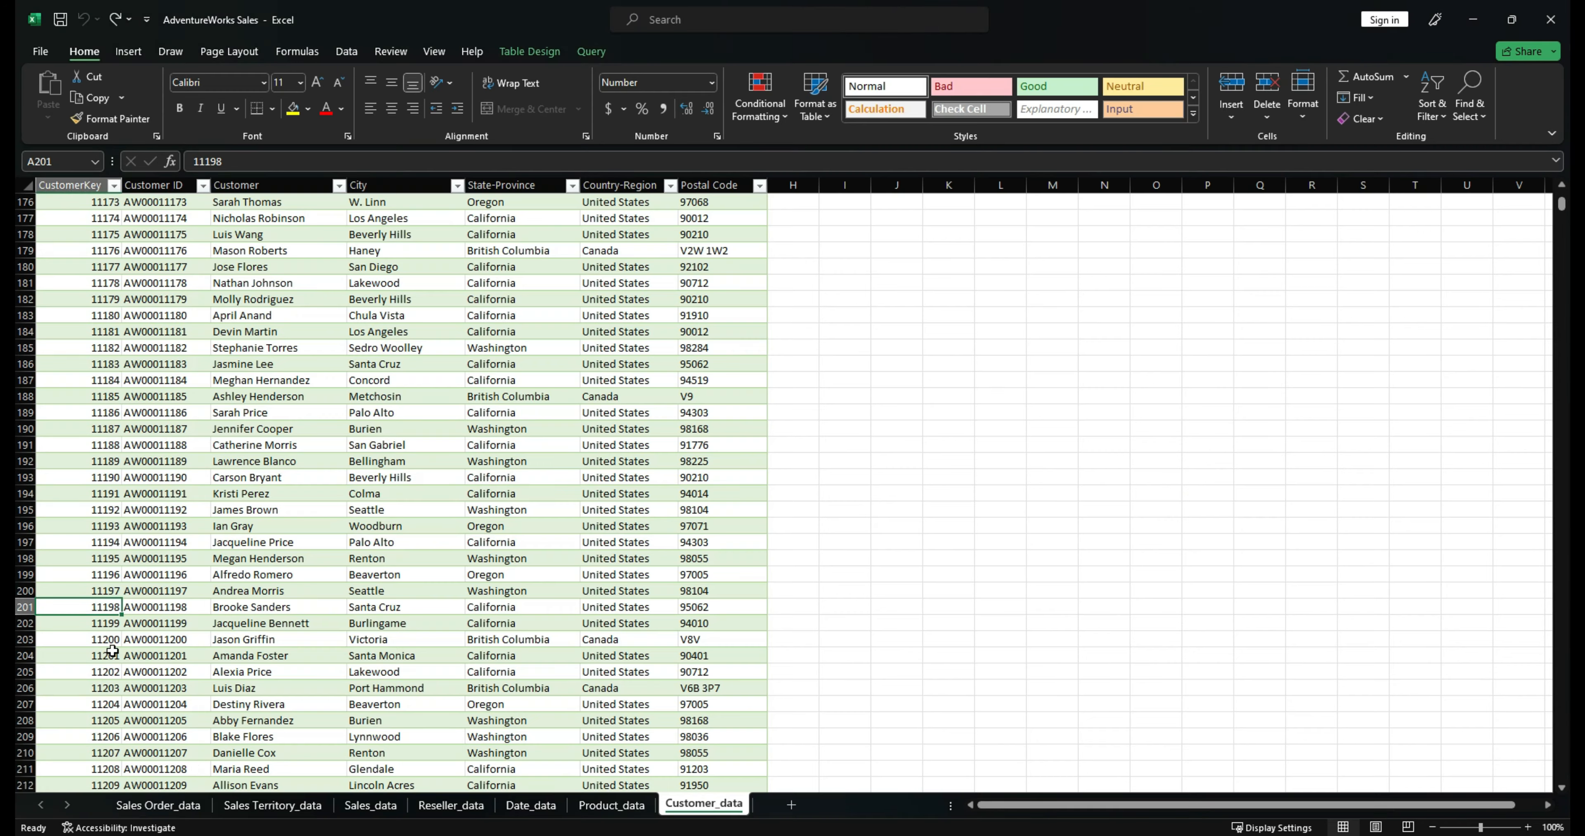
{"action": "key", "text": "shift+Down"}
{"action": "key", "text": "shift+Down"}
{"action": "key", "text": "shift+Down"}
{"action": "key", "text": "shift+Down"}
{"action": "key", "text": "shift+Down"}
{"action": "key", "text": "shift+Down"}
{"action": "key", "text": "shift+Down"}
{"action": "key", "text": "shift+Down"}
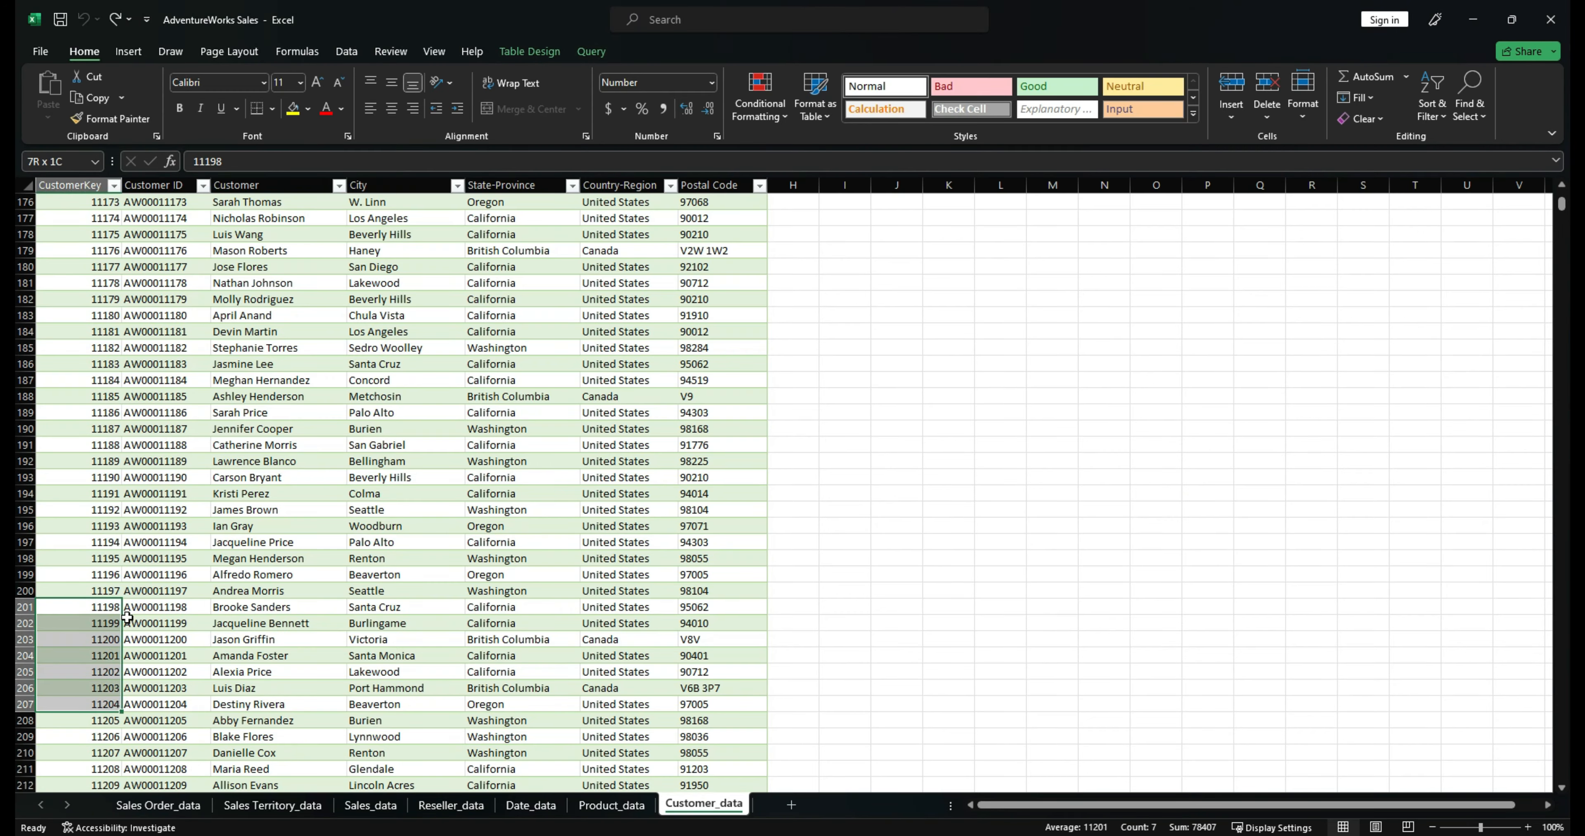
{"action": "key", "text": "shift+Down"}
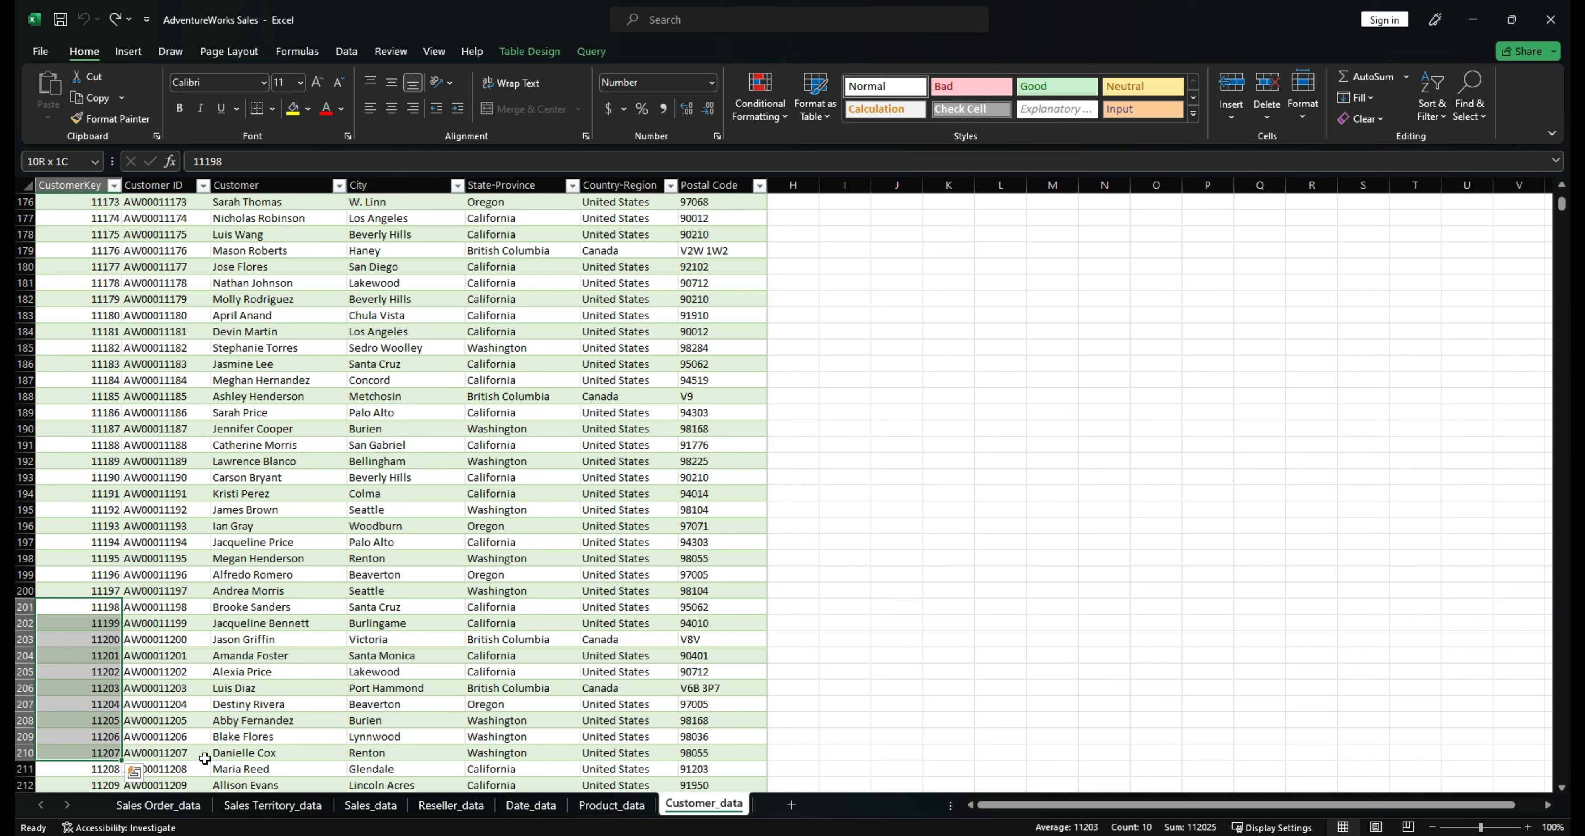
{"action": "key", "text": "alt+Tab"}
{"action": "left_click", "coordinate": [299, 331]}
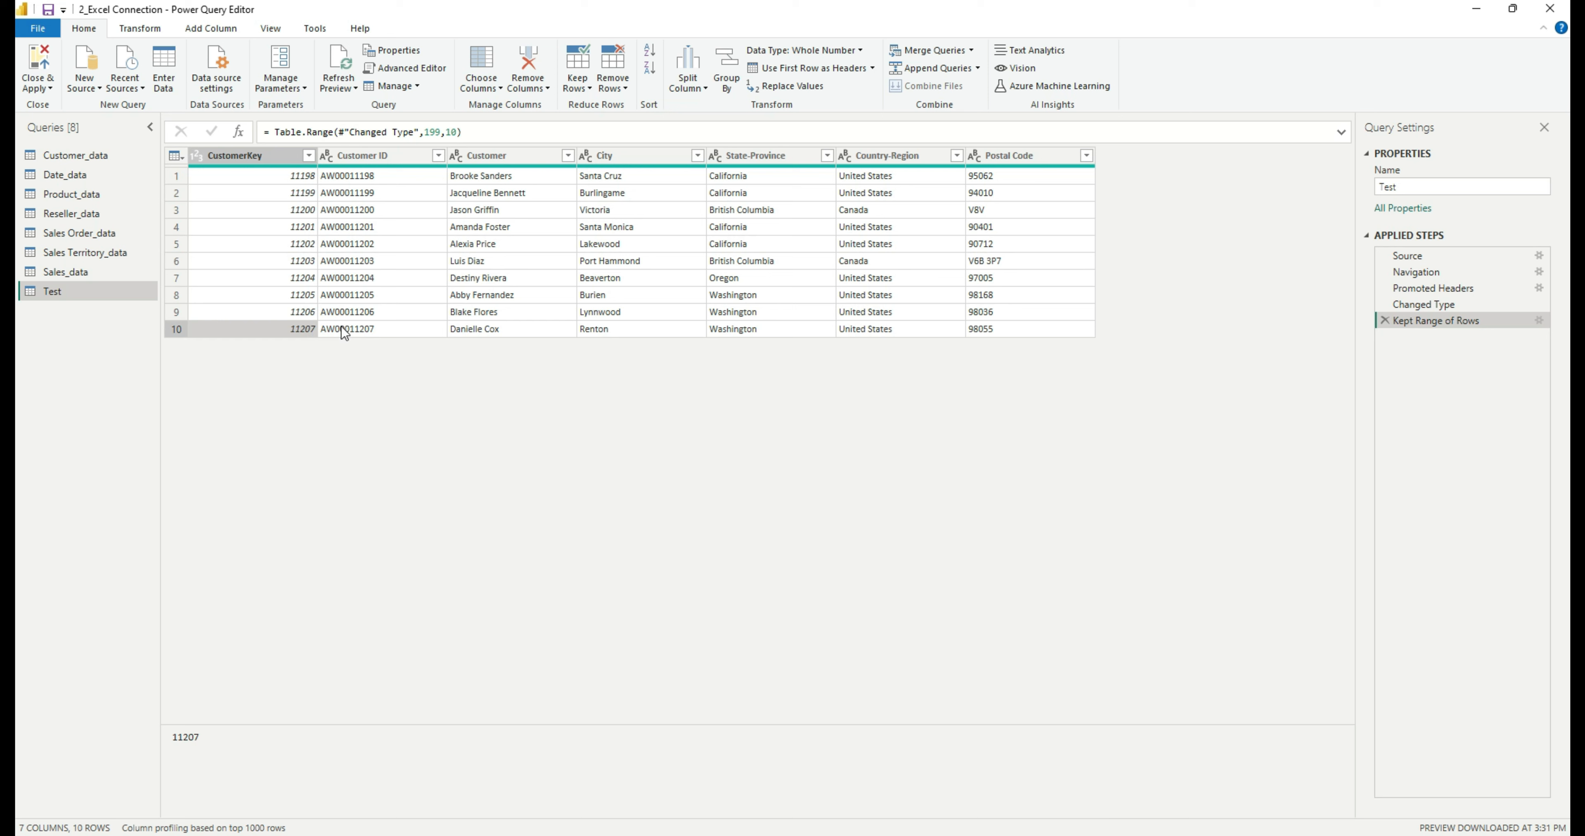
Step: Review the Kept Range of Rows step's settings and the offset and count arguments in its Table.Range formula
{"action": "left_click", "coordinate": [1538, 320]}
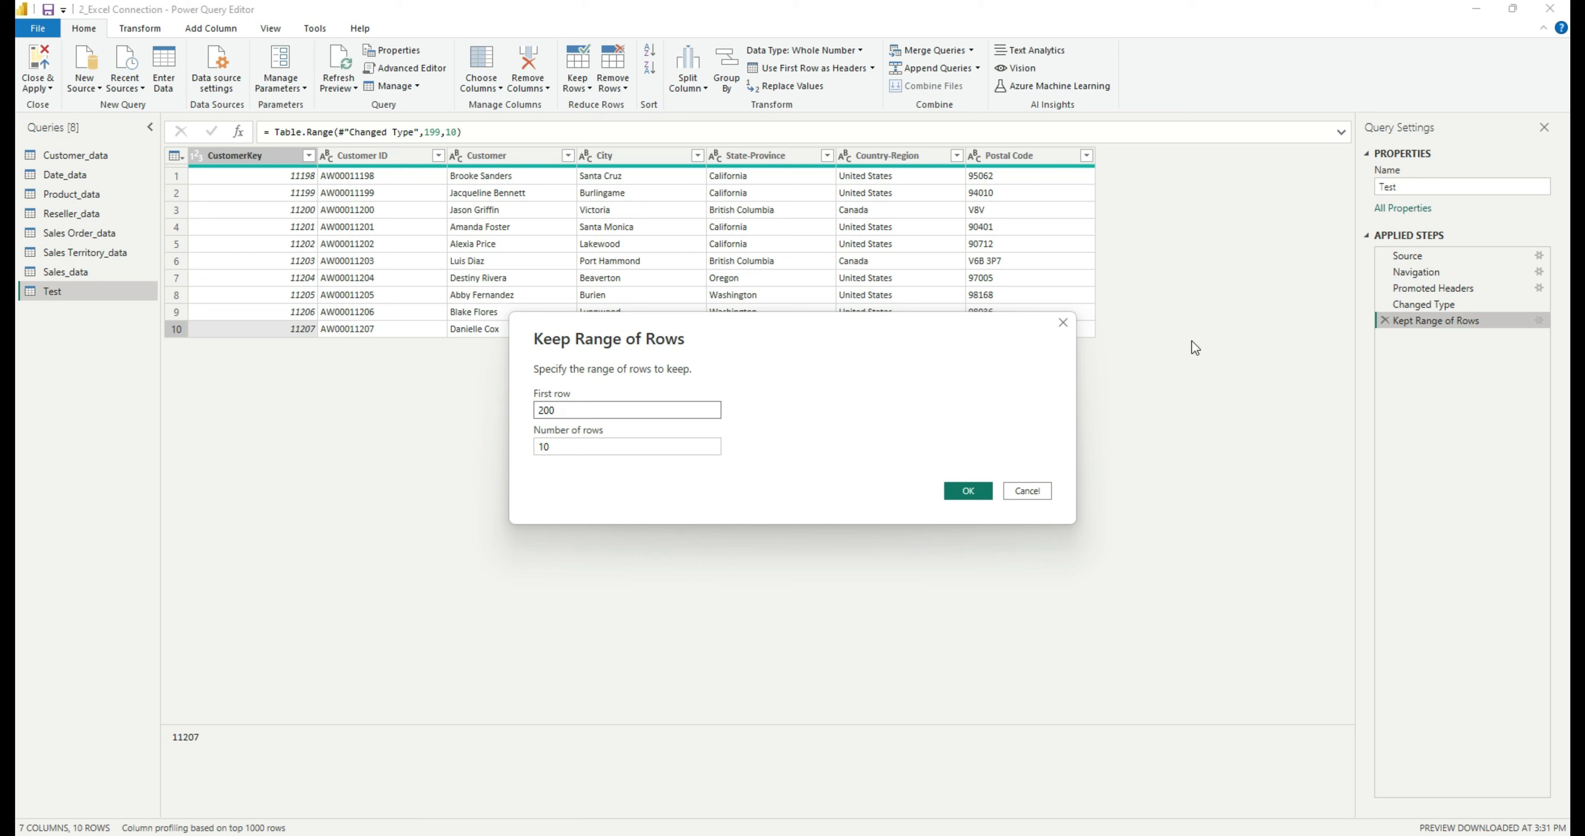
{"action": "left_click", "coordinate": [1060, 325]}
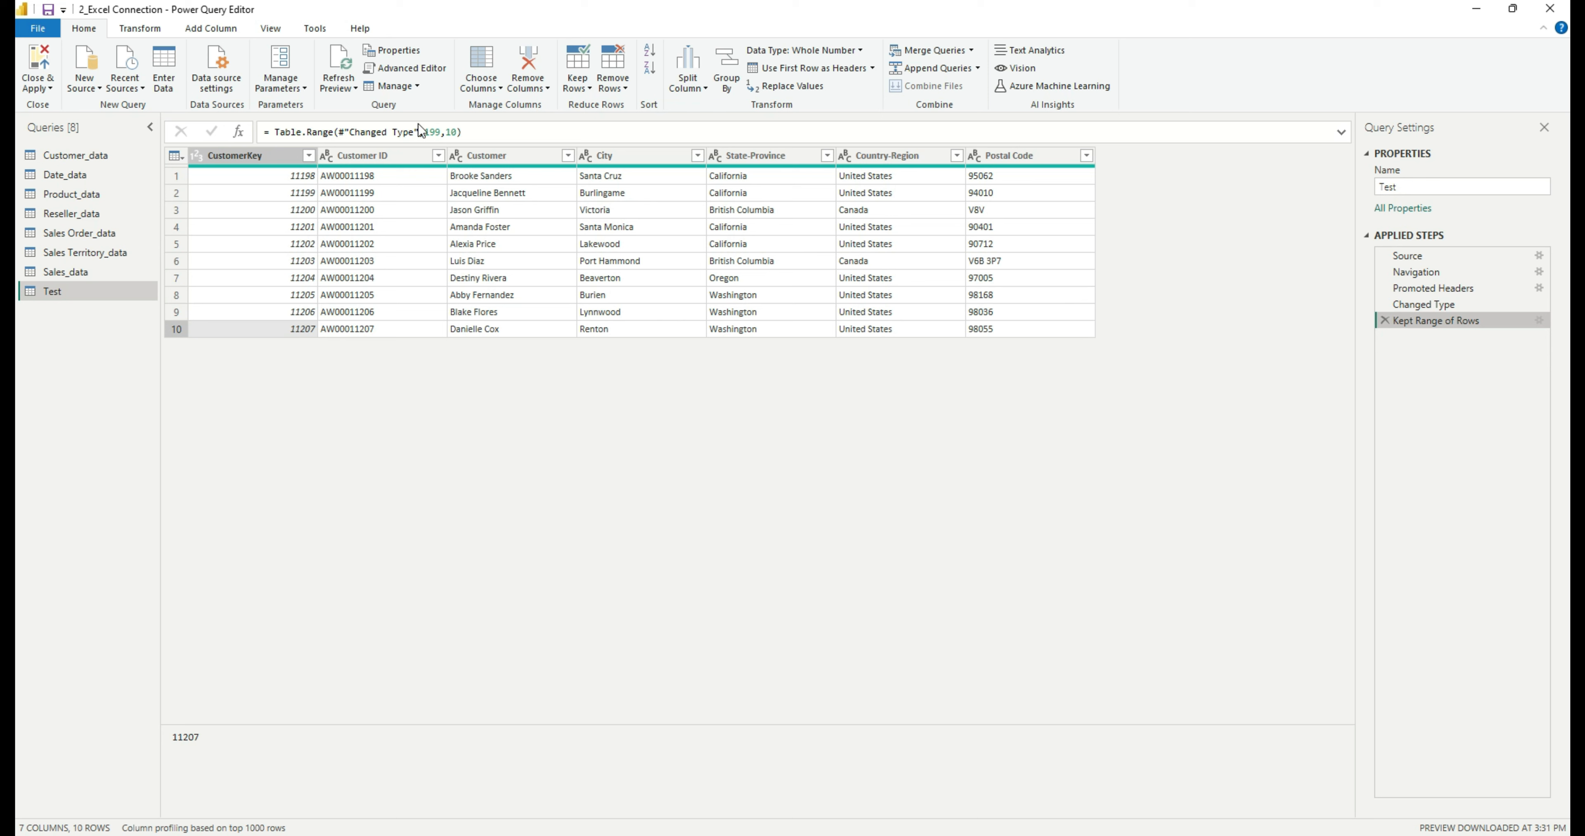
{"action": "left_click_drag", "start_coordinate": [420, 131], "coordinate": [462, 131]}
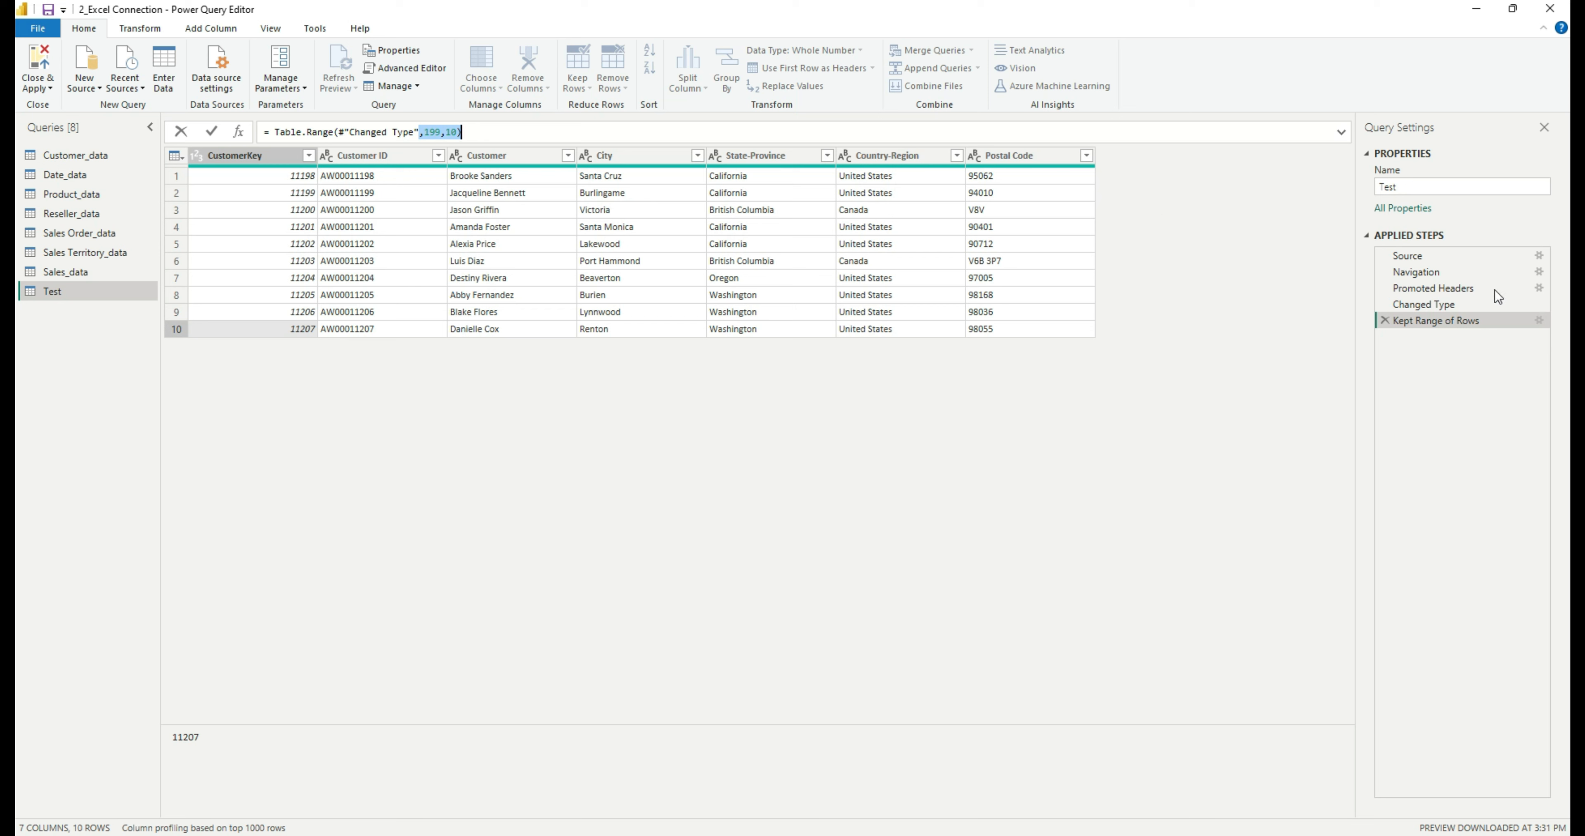
{"action": "left_click", "coordinate": [1465, 421]}
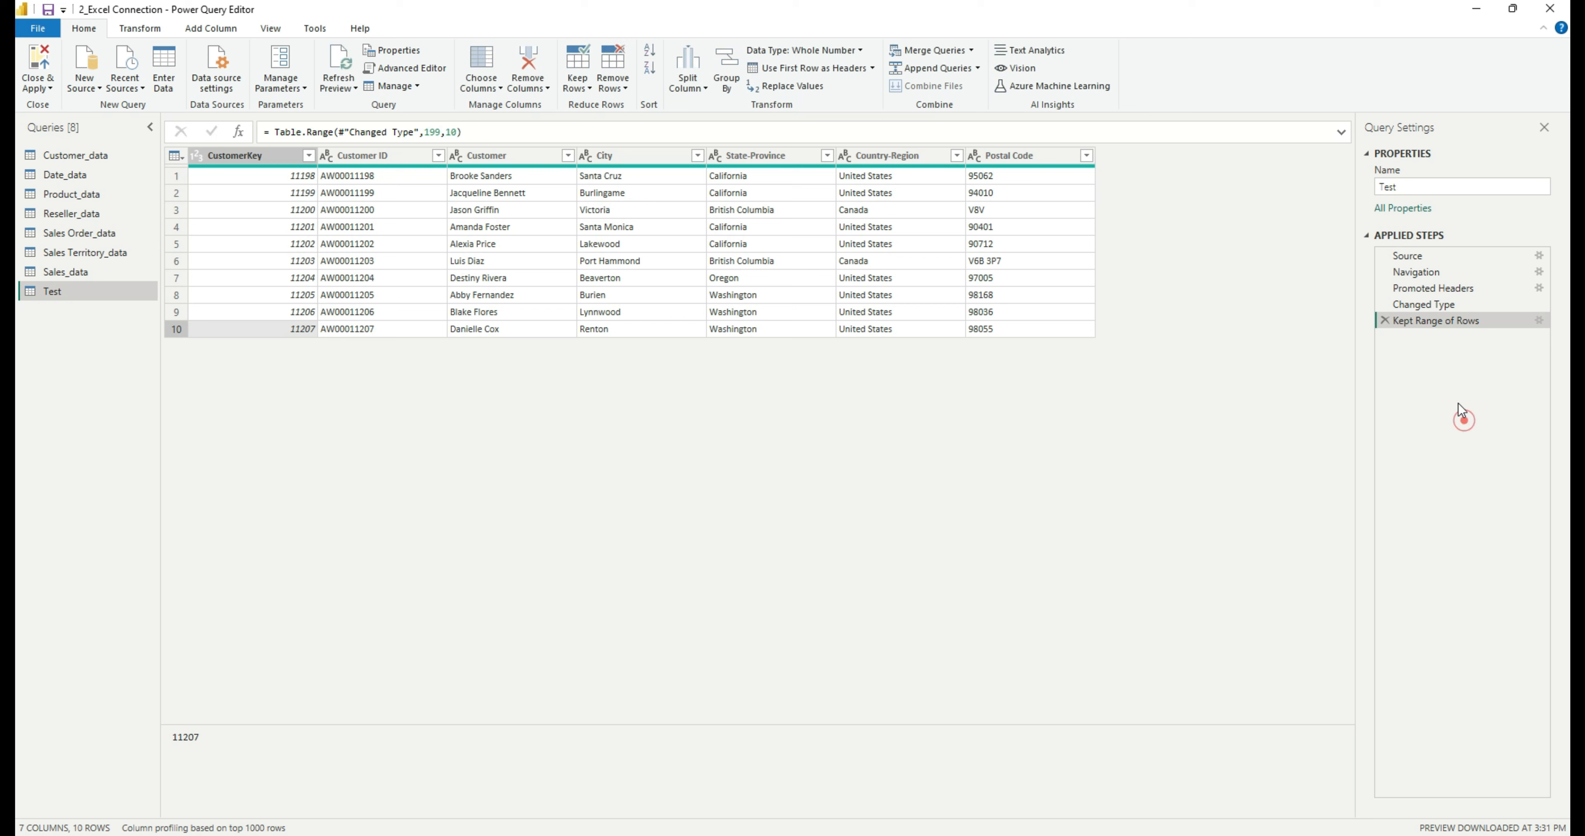
Step: Delete the Kept Range of Rows step from the Test query
{"action": "left_click", "coordinate": [1385, 320]}
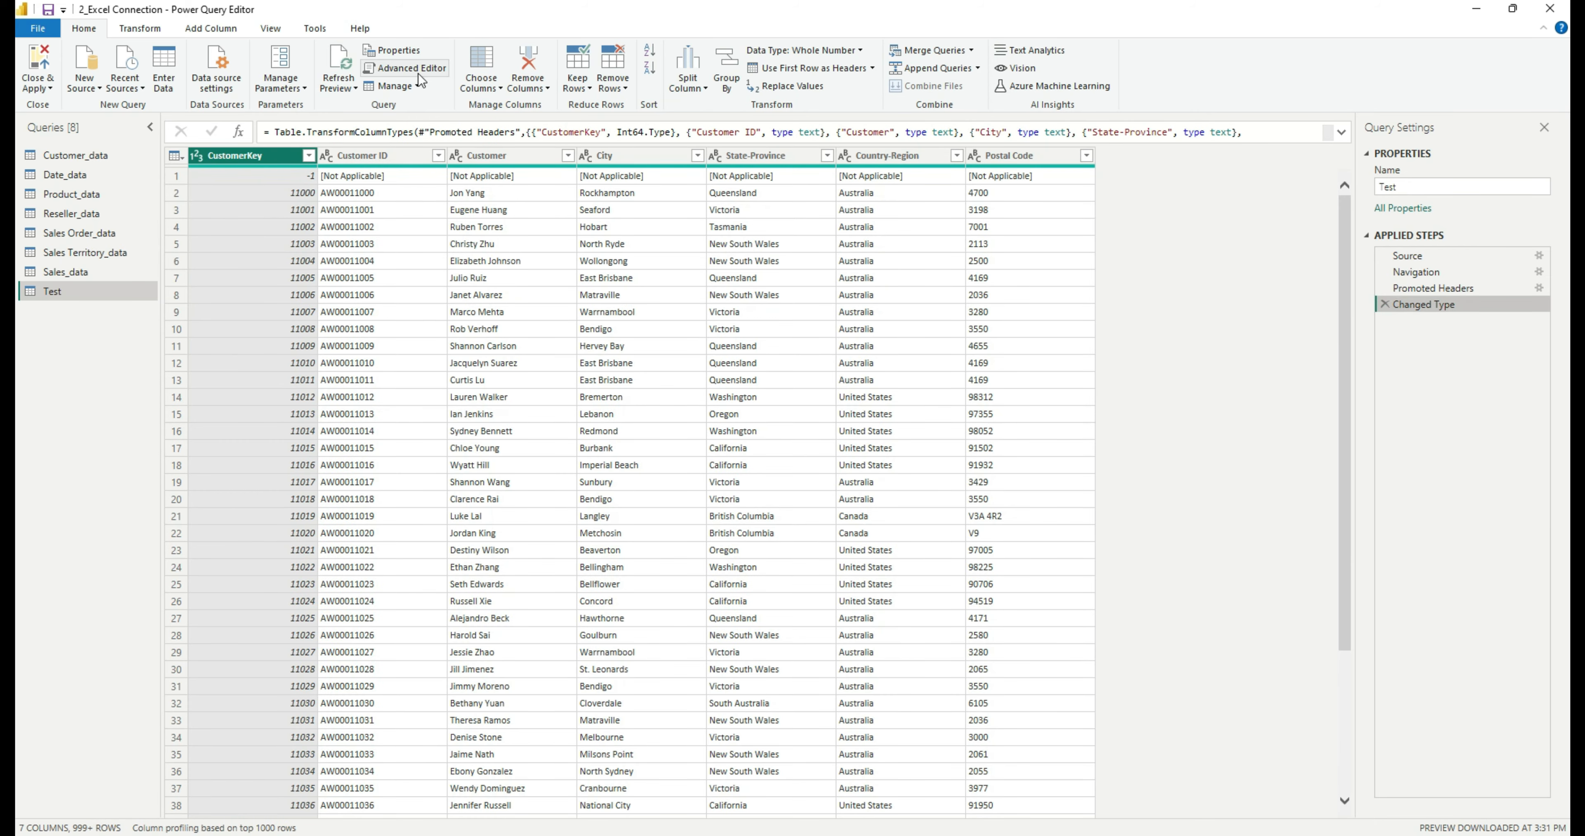
{"action": "left_click", "coordinate": [589, 90]}
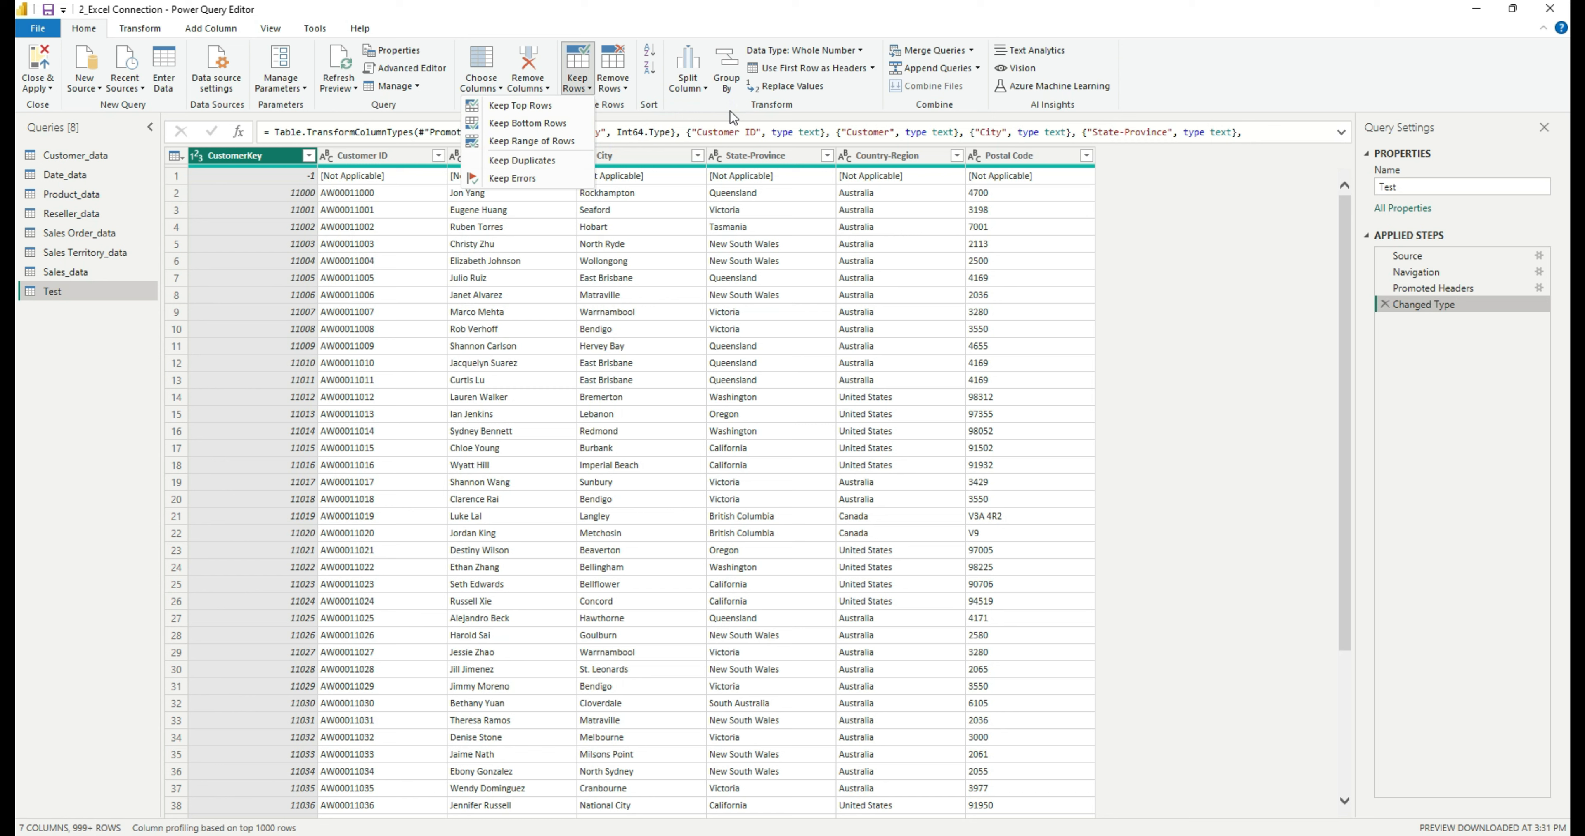
{"action": "left_click", "coordinate": [1165, 286]}
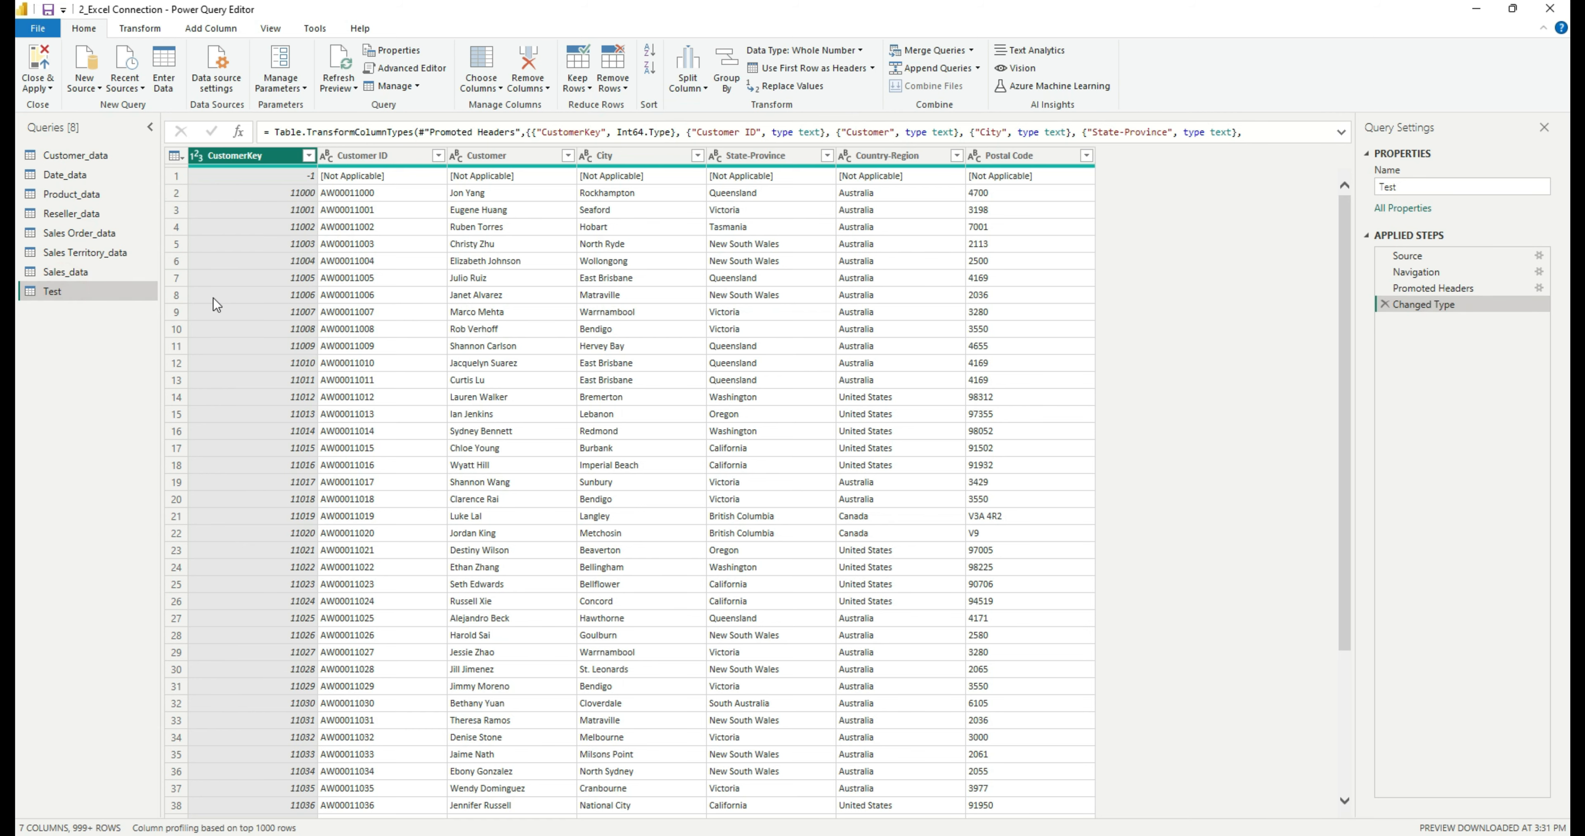
Step: Select the Test query's CustomerKey, Customer ID, Customer, City and State-Province columns one at a time
{"action": "left_click", "coordinate": [290, 296]}
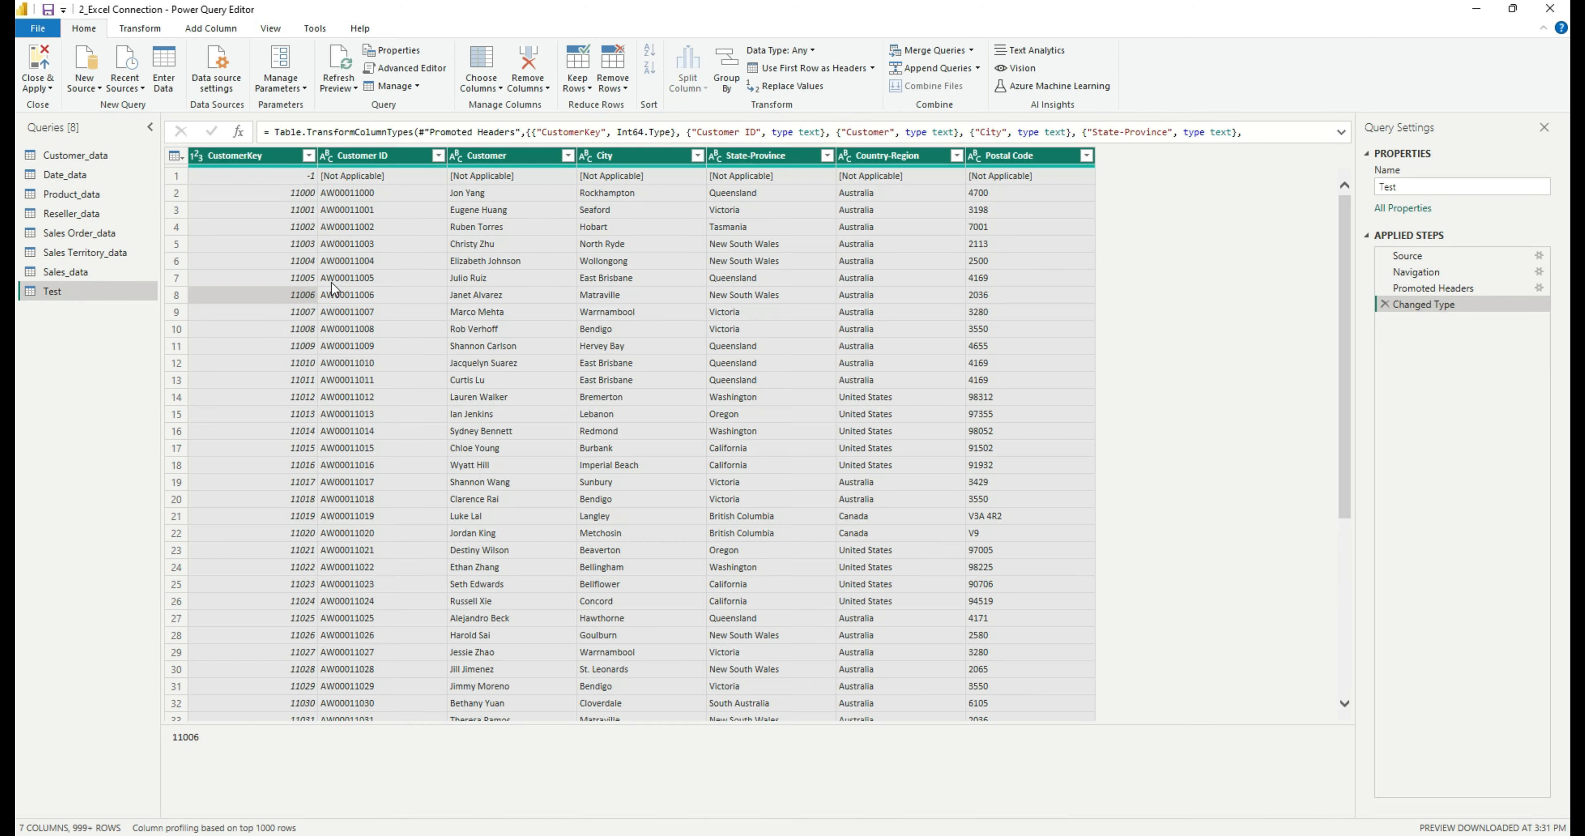
{"action": "left_click", "coordinate": [274, 156]}
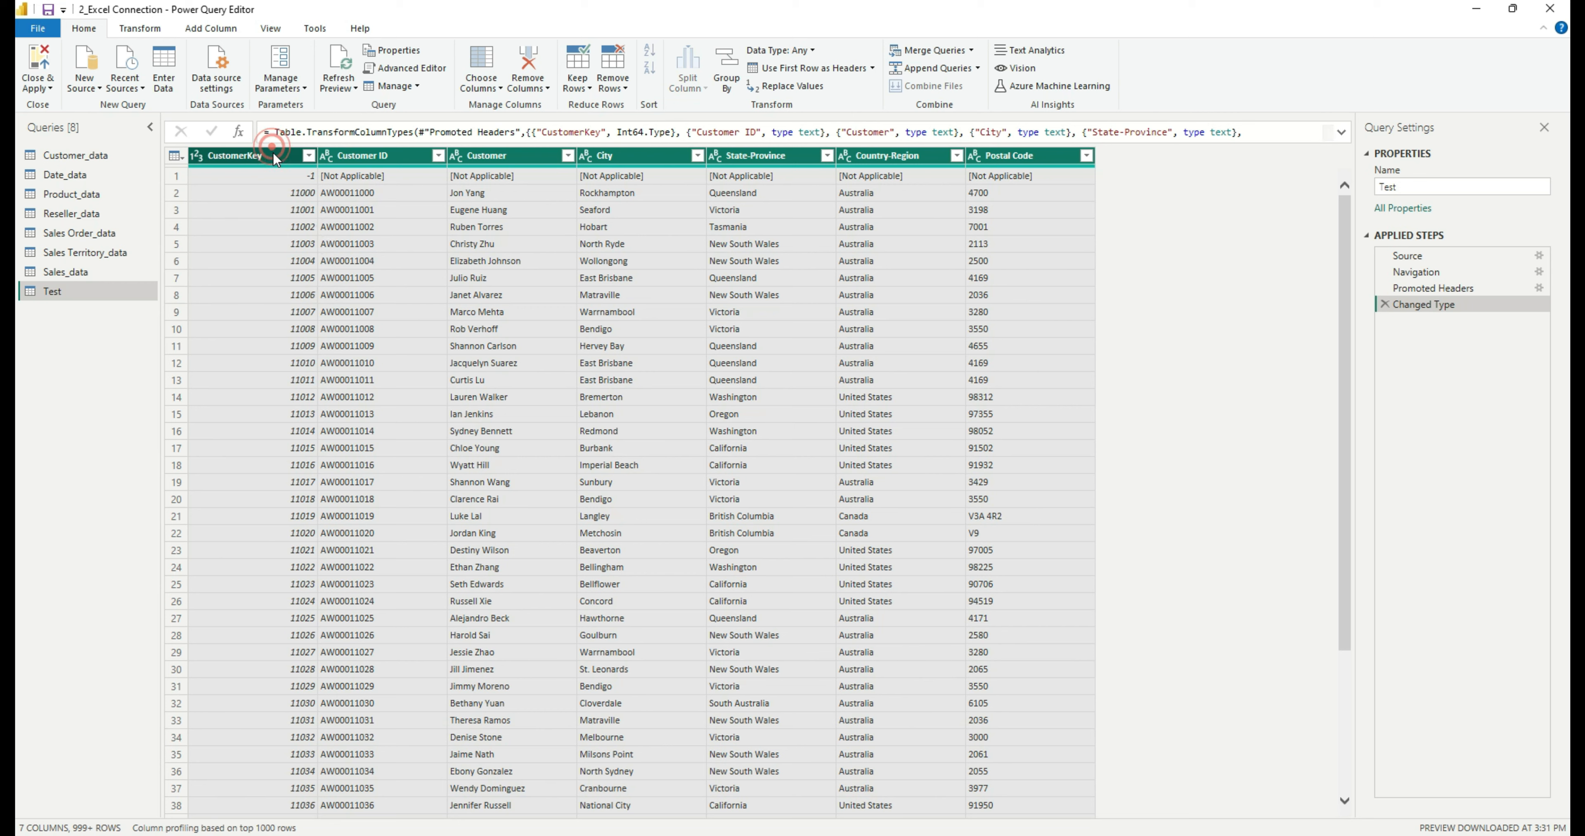
{"action": "left_click", "coordinate": [342, 155], "text": "ctrl"}
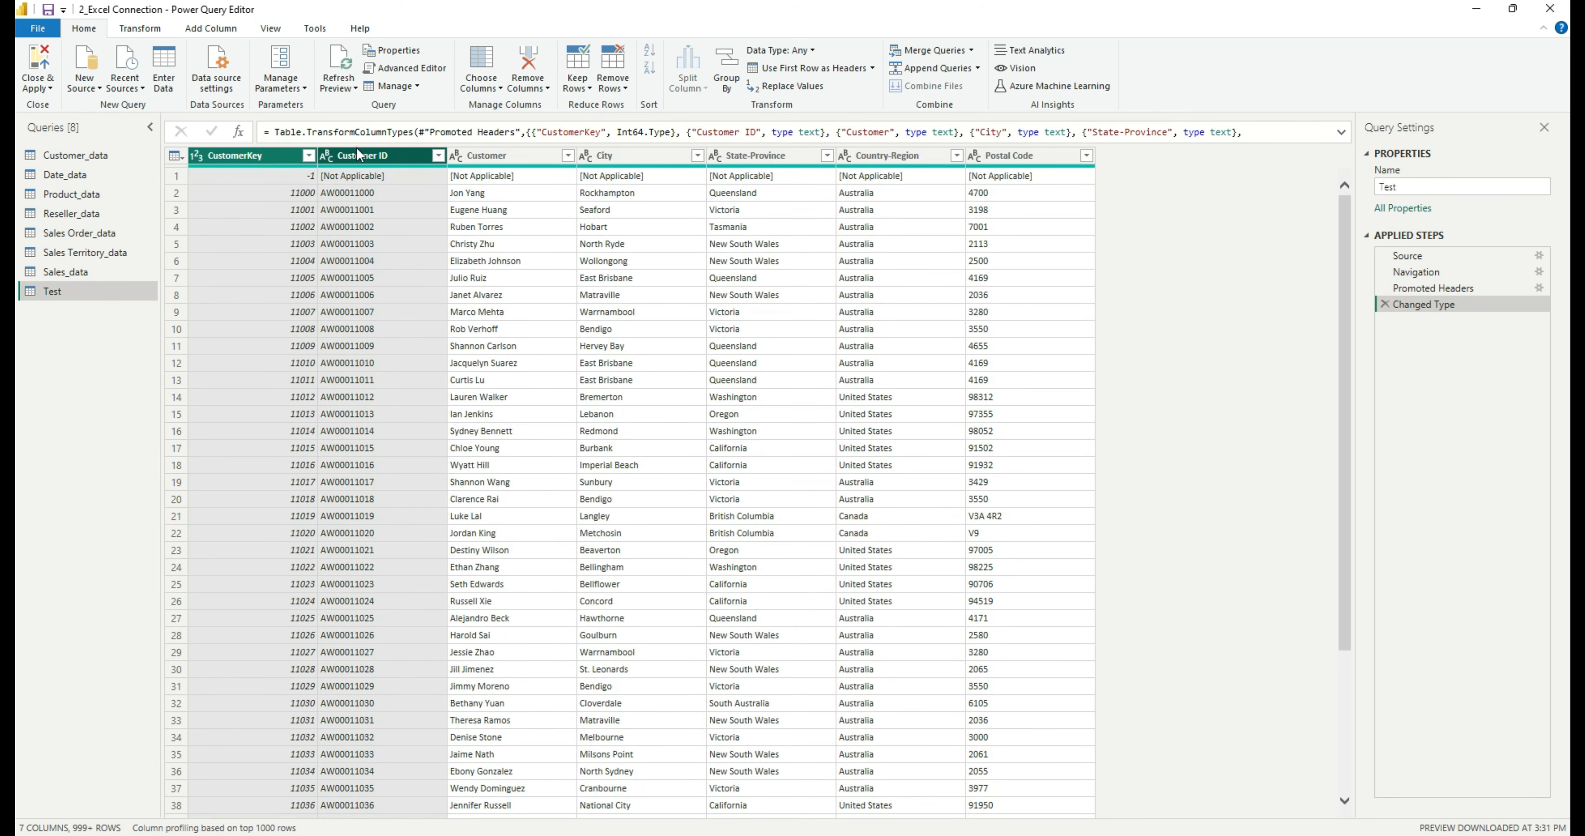
{"action": "left_click", "coordinate": [498, 157], "text": "ctrl"}
{"action": "left_click", "coordinate": [612, 157], "text": "ctrl"}
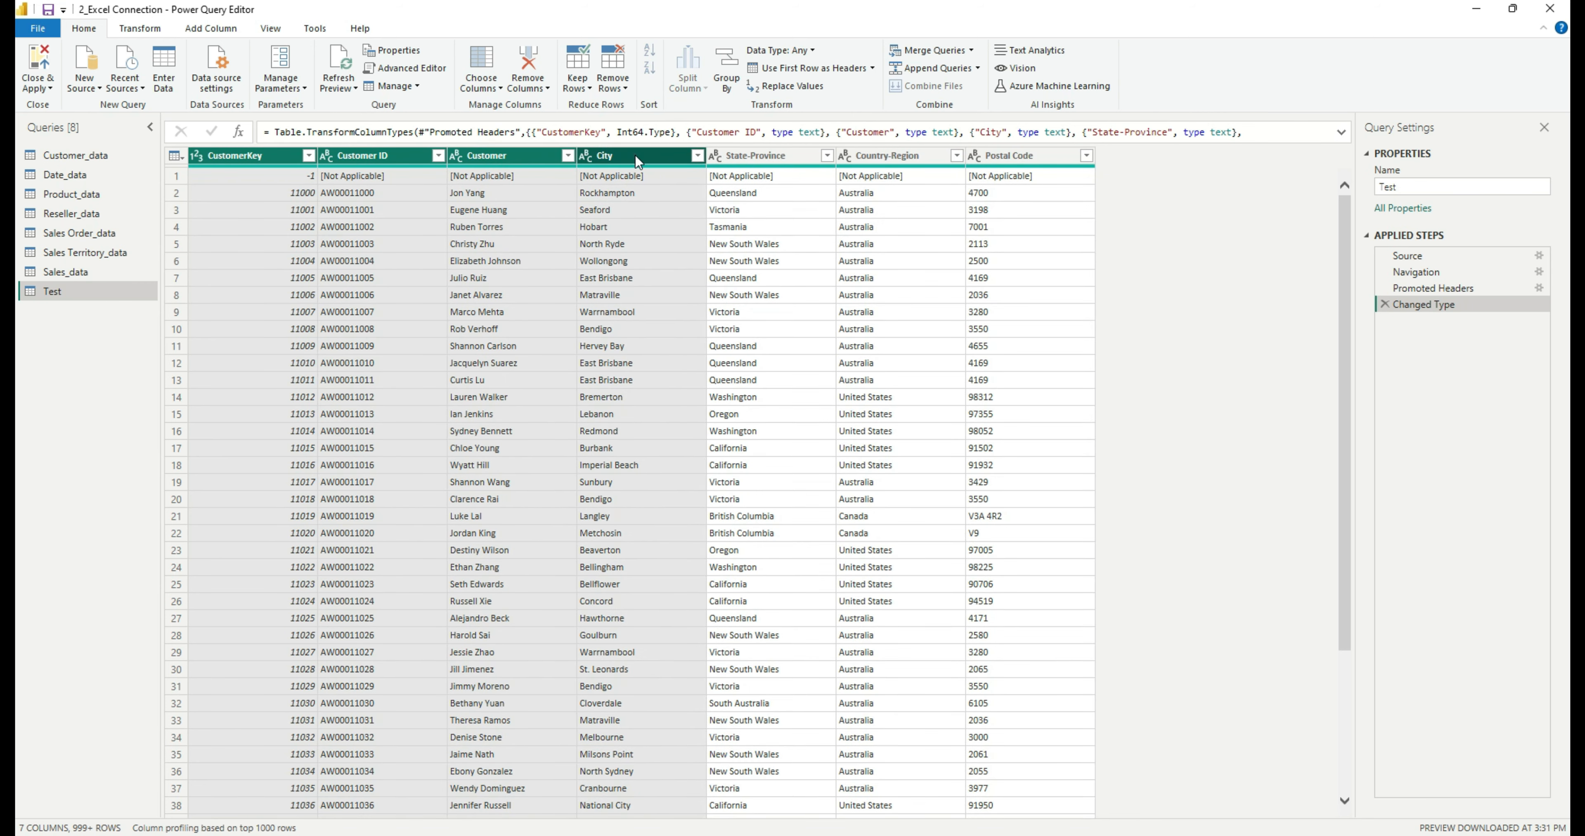
{"action": "left_click", "coordinate": [747, 158], "text": "ctrl"}
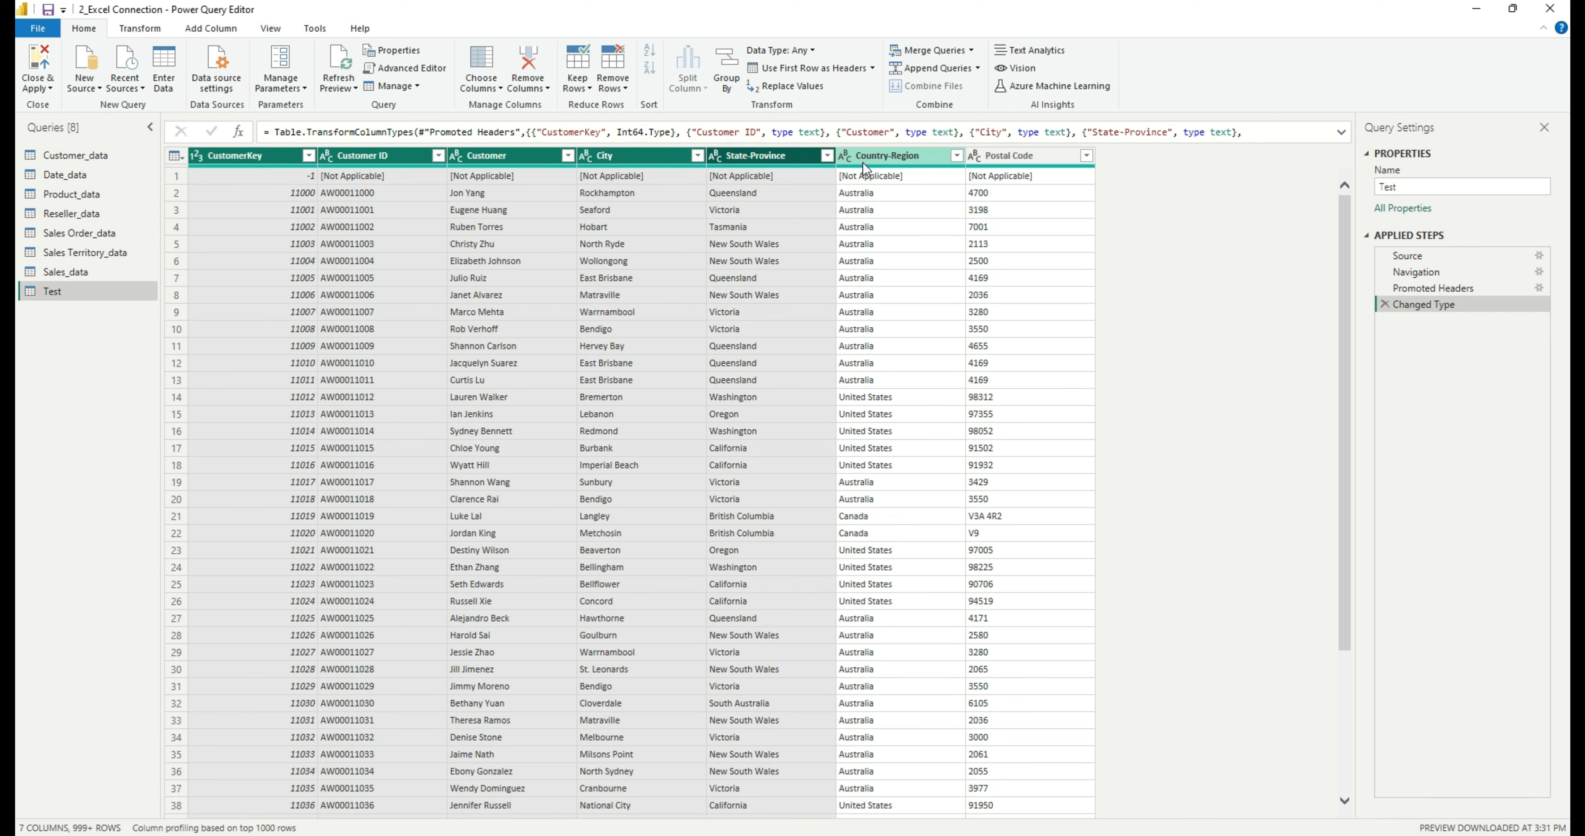
Step: Select all columns of the Test query and keep only the duplicate rows
{"action": "left_click", "coordinate": [1121, 251]}
{"action": "key", "text": "ctrl+a"}
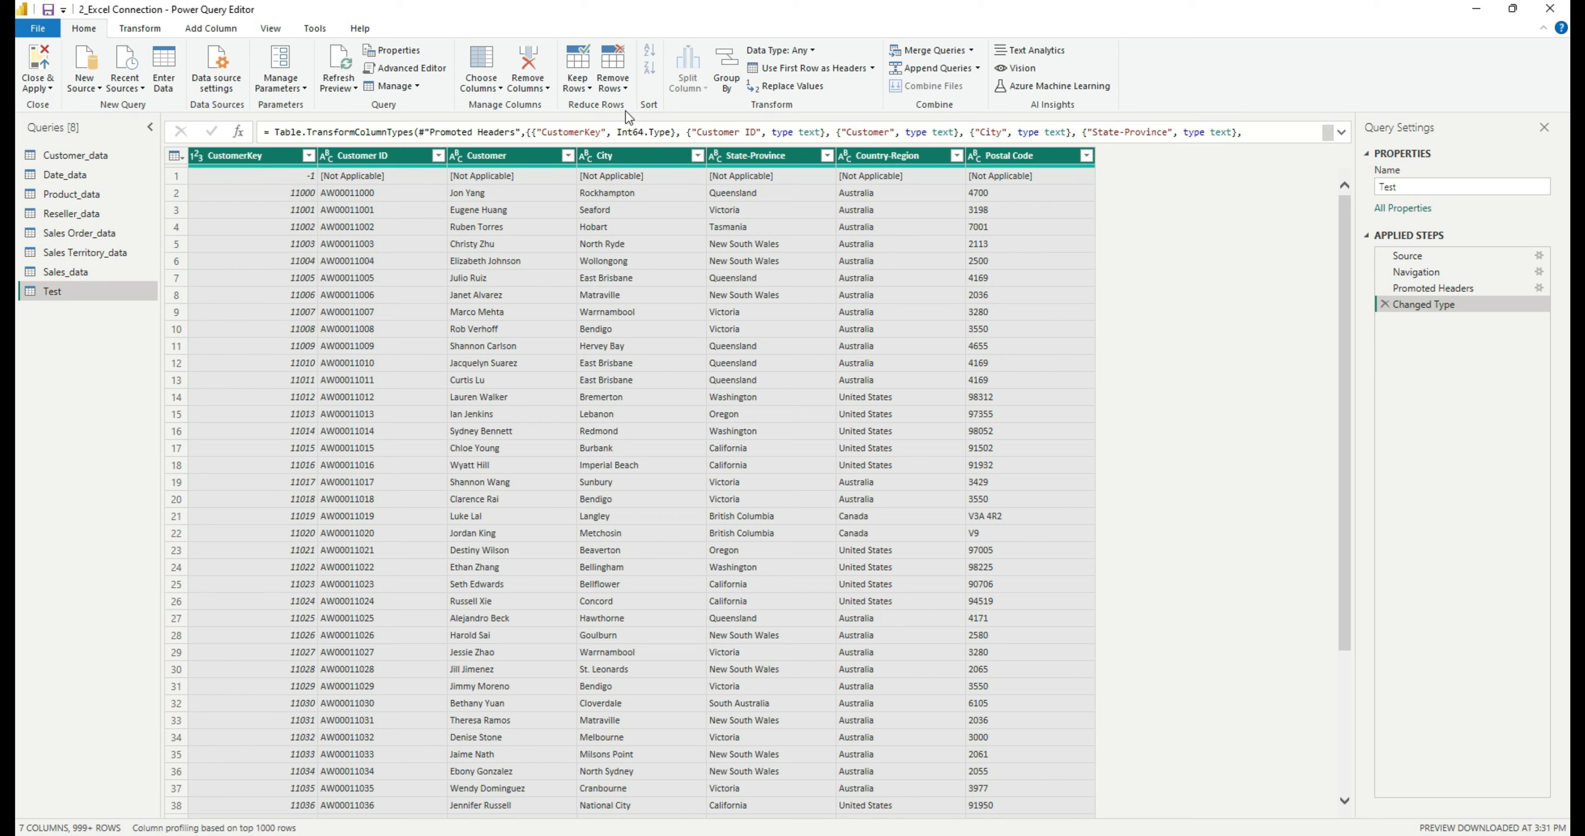
{"action": "left_click", "coordinate": [577, 89]}
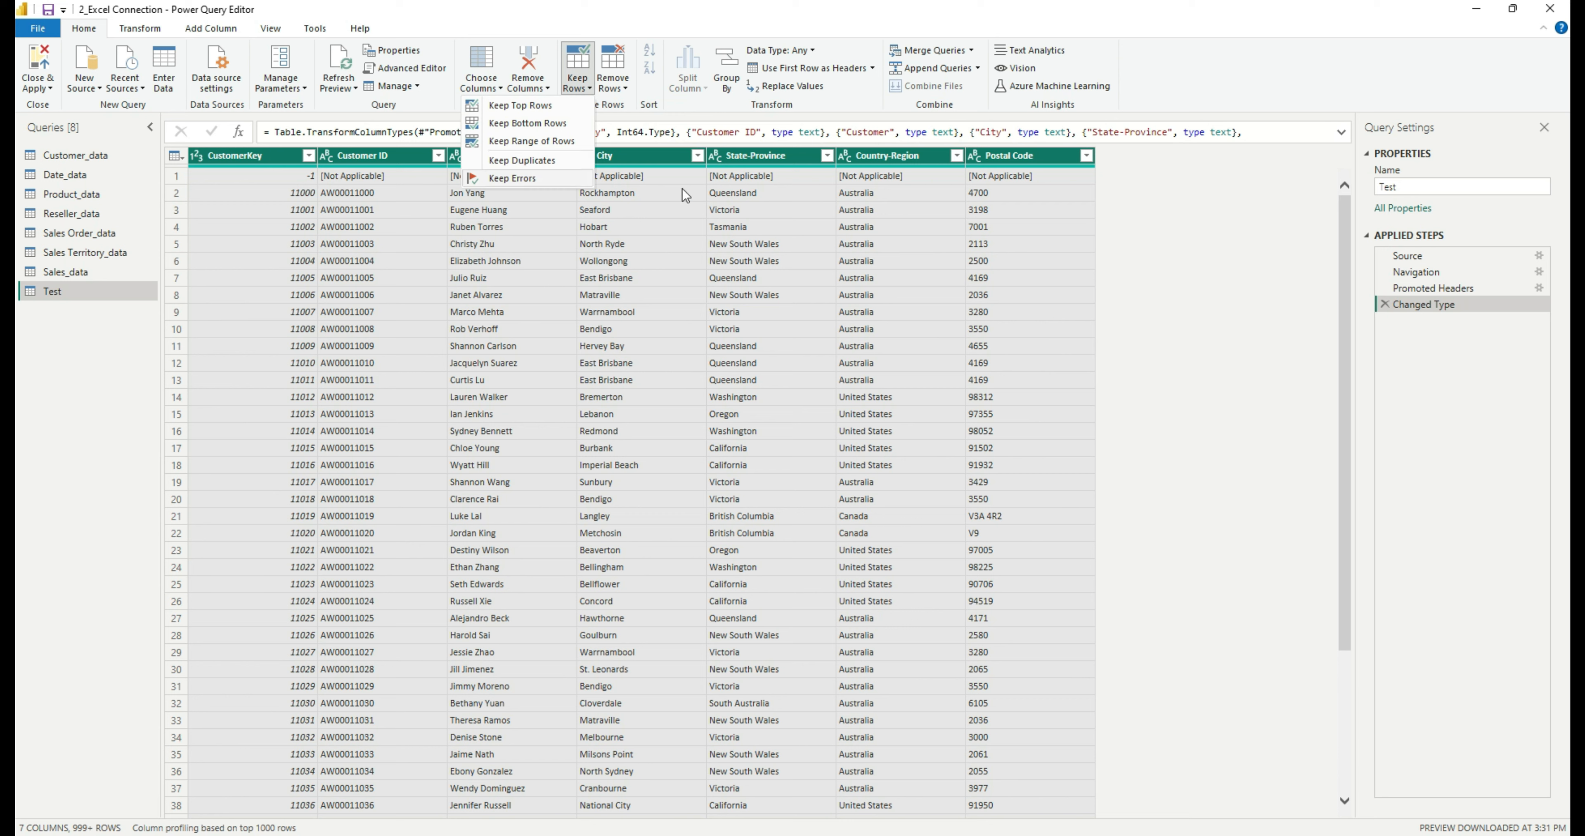
{"action": "left_click", "coordinate": [1184, 232]}
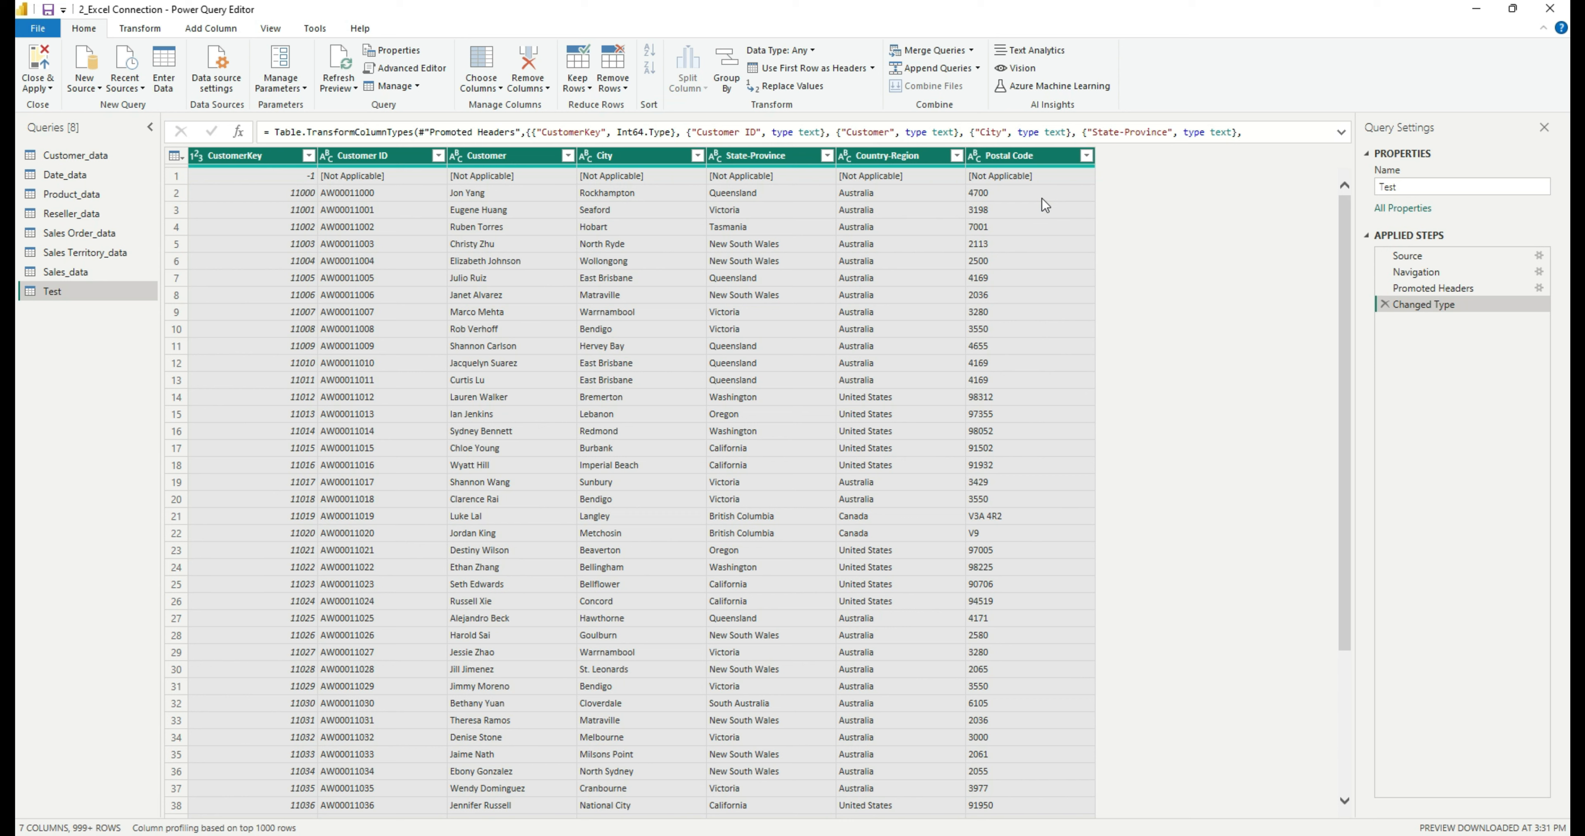
{"action": "left_click", "coordinate": [593, 93]}
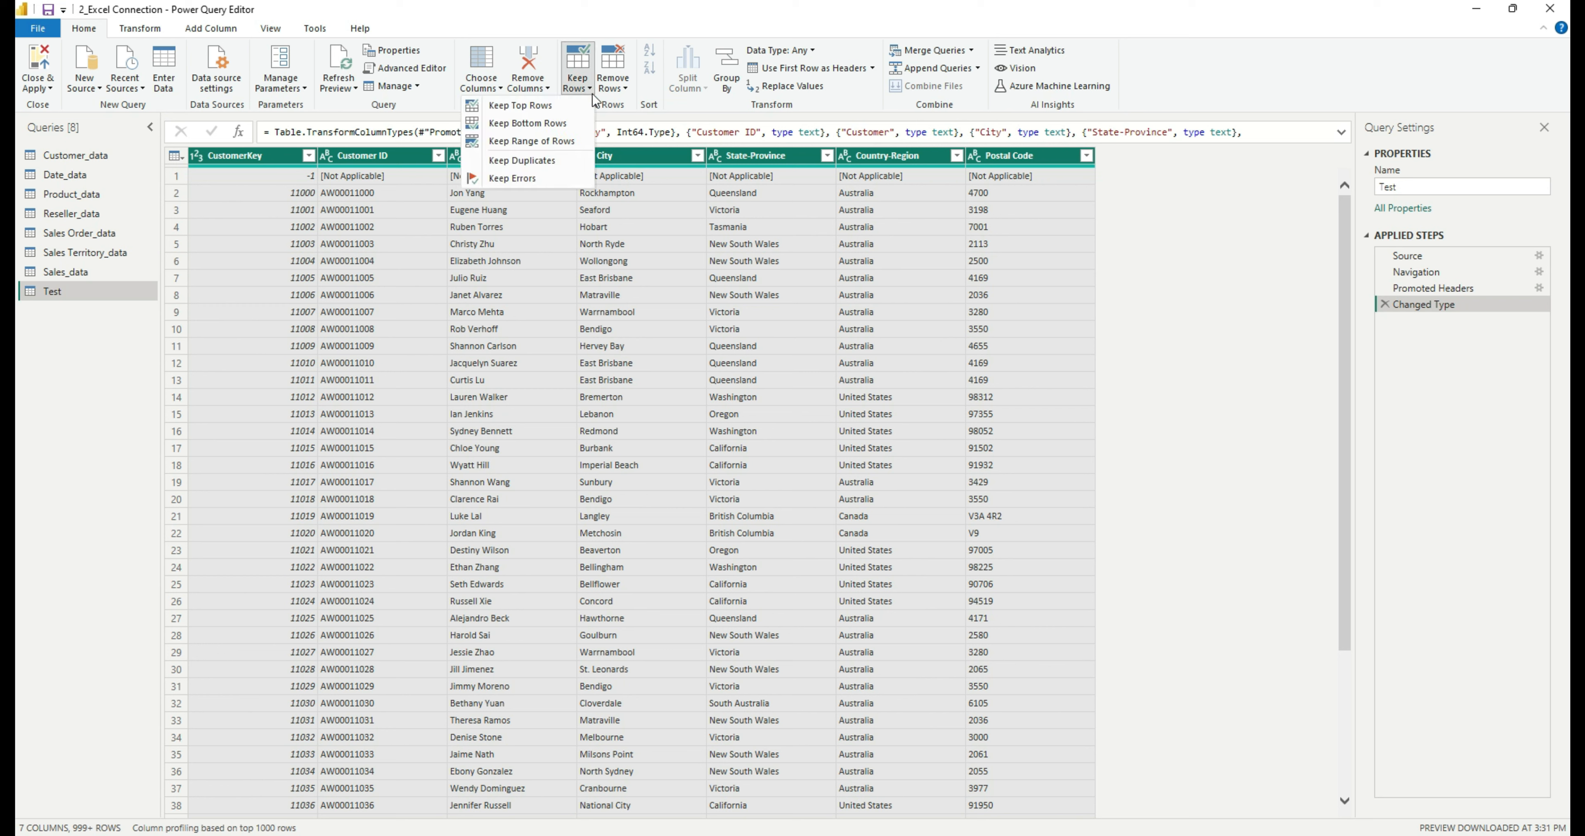
{"action": "left_click", "coordinate": [511, 164]}
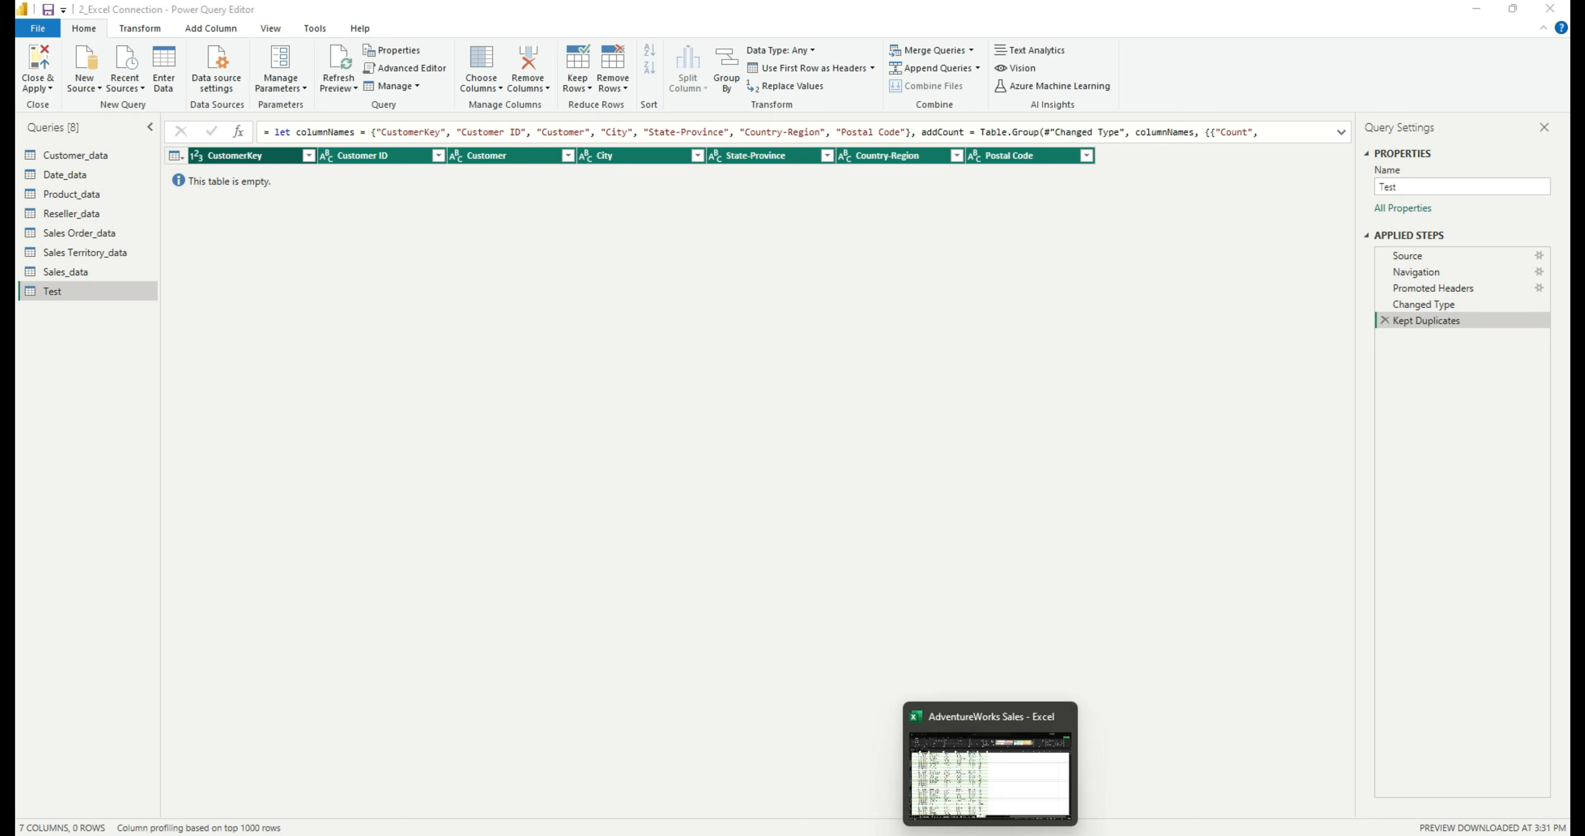
Step: Switch to the AdventureWorks Sales workbook in Excel and go to the last records of the Customer_data sheet
{"action": "left_click", "coordinate": [1004, 830]}
{"action": "left_click", "coordinate": [78, 707]}
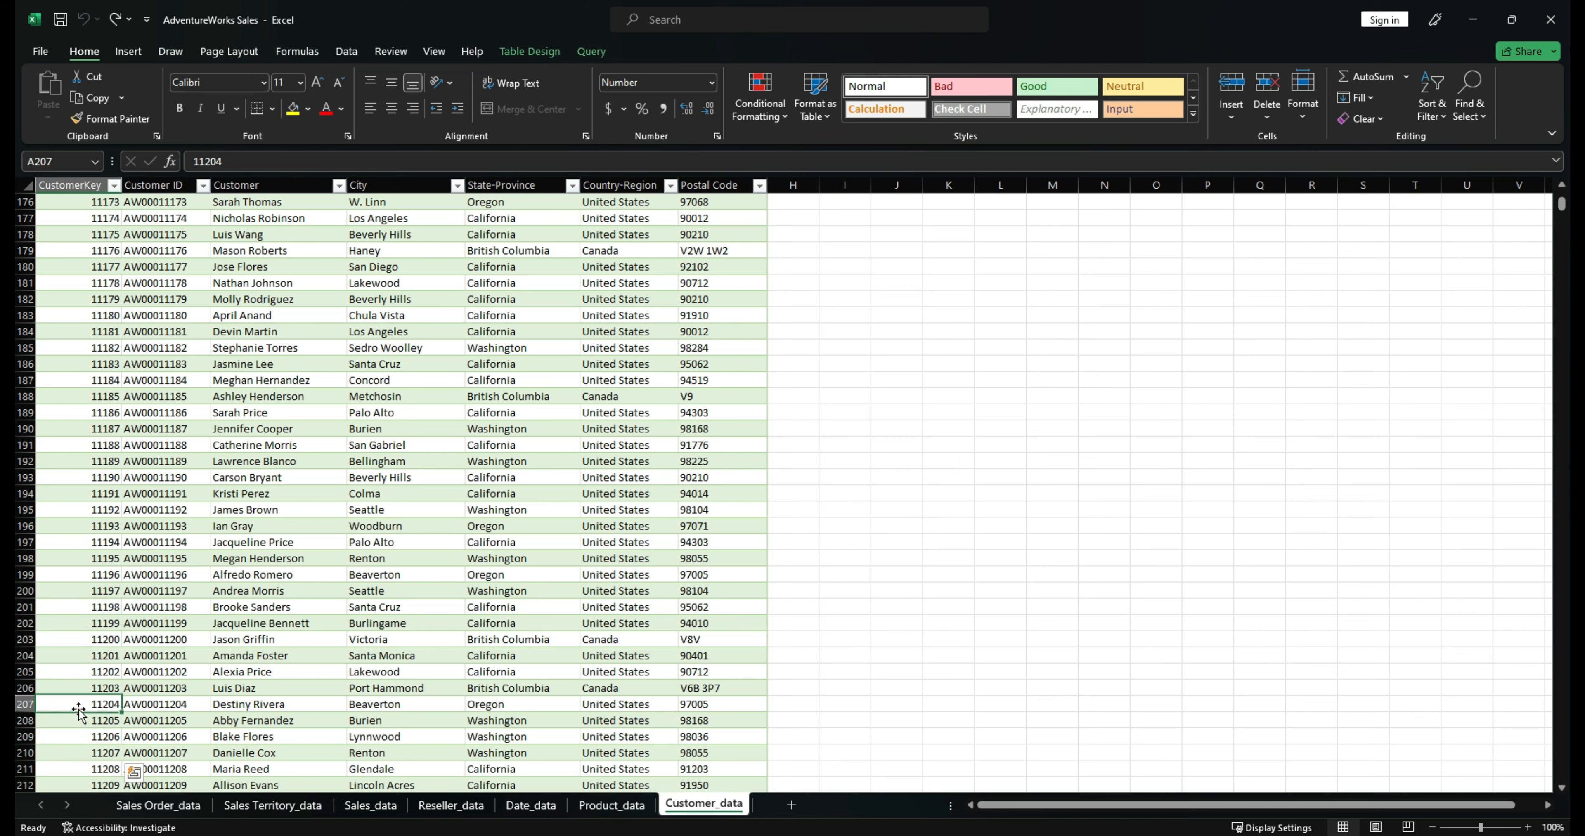
{"action": "key", "text": "ctrl+a"}
{"action": "key", "text": "ctrl+a"}
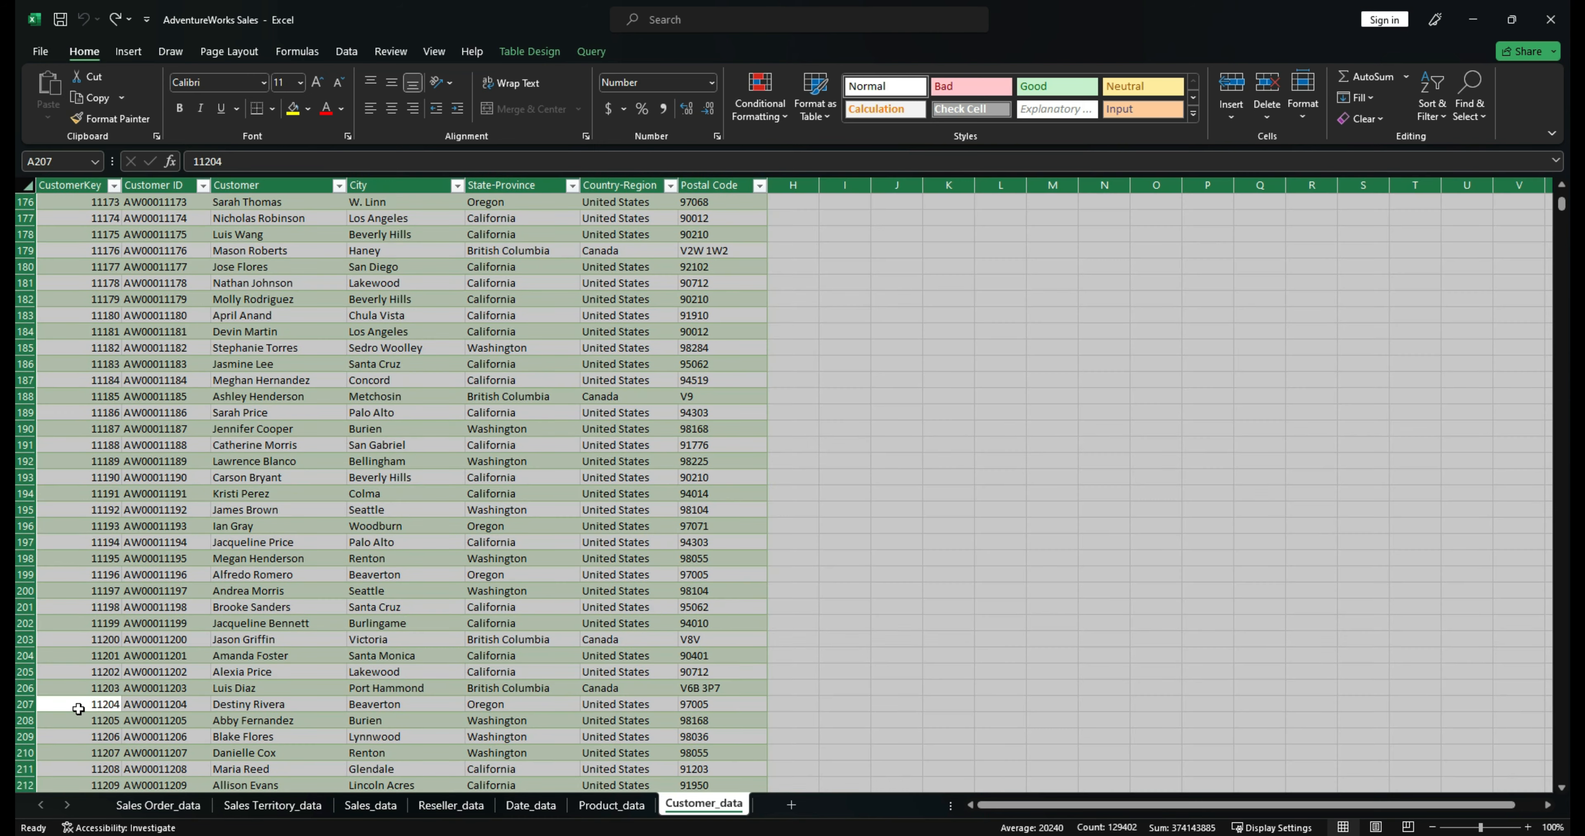
{"action": "left_click", "coordinate": [79, 713]}
{"action": "key", "text": "ctrl+a"}
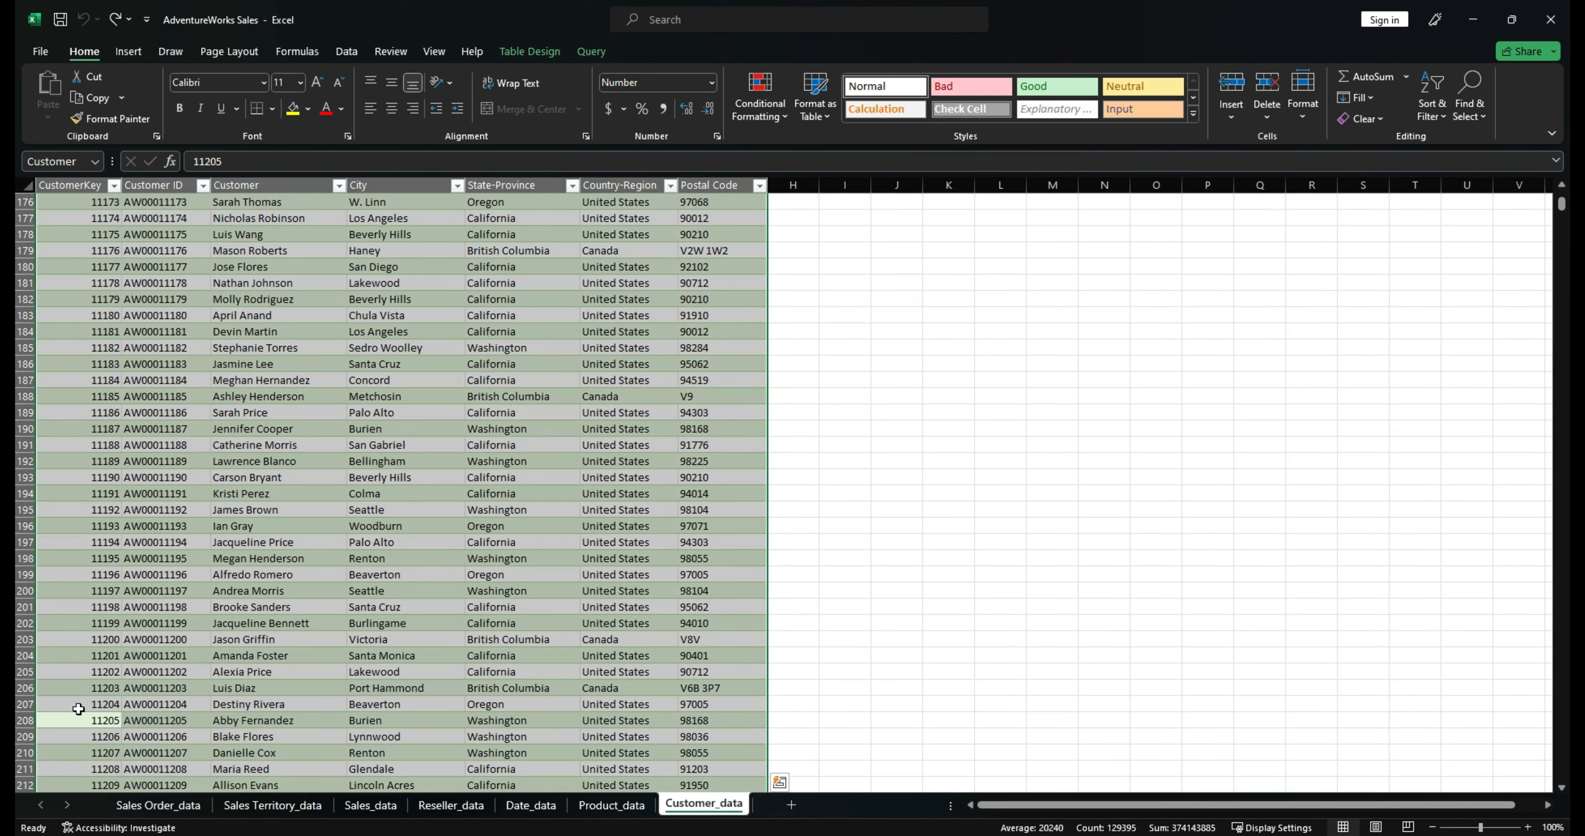
{"action": "left_click", "coordinate": [80, 713]}
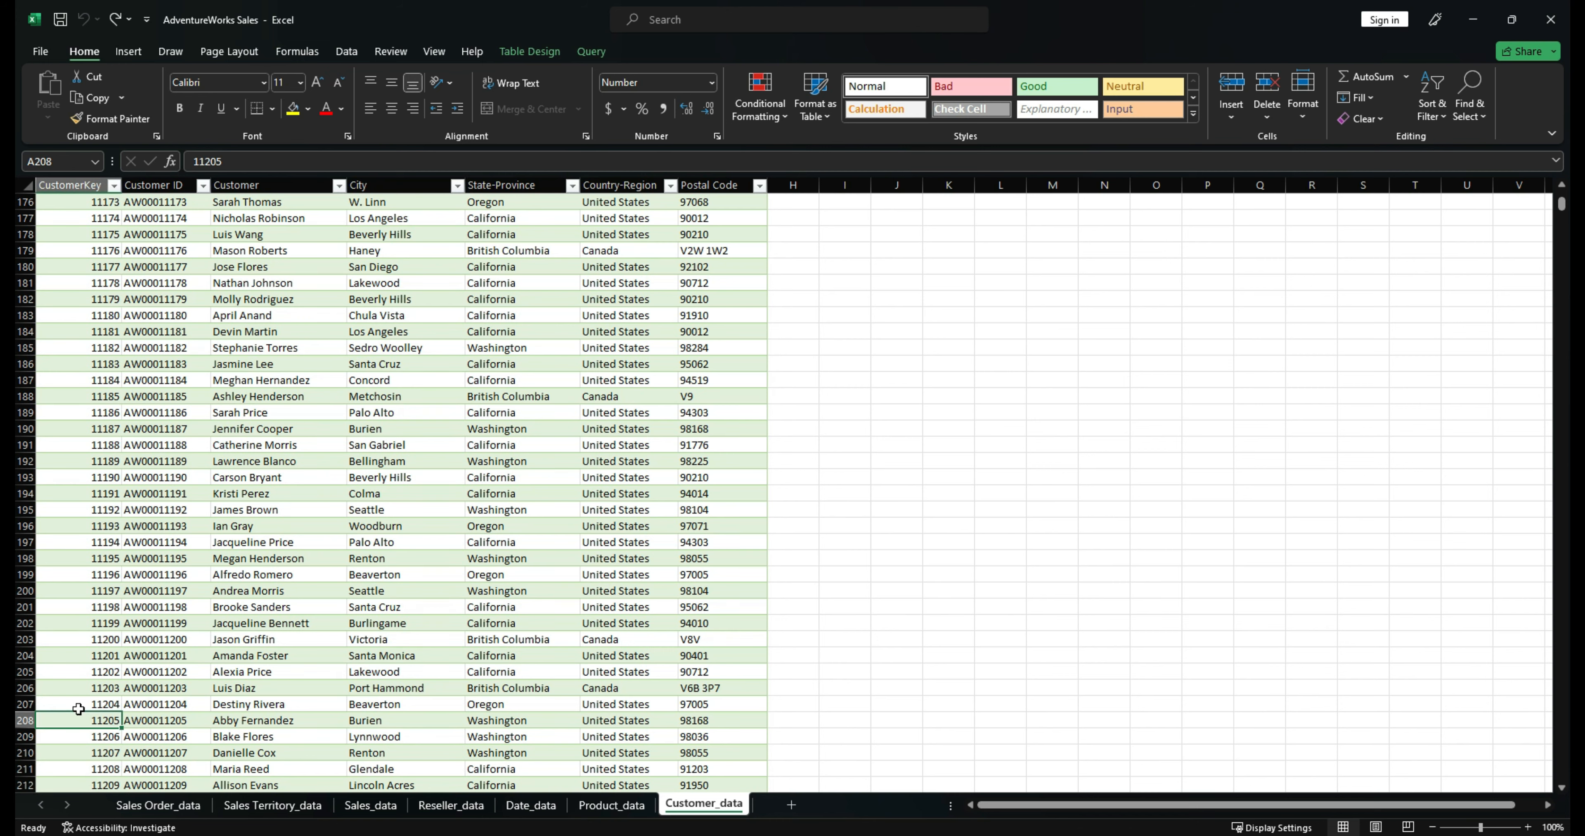
{"action": "key", "text": "ctrl+shift+Down"}
{"action": "scroll", "coordinate": [425, 608], "scroll_direction": "down", "scroll_amount": 4}
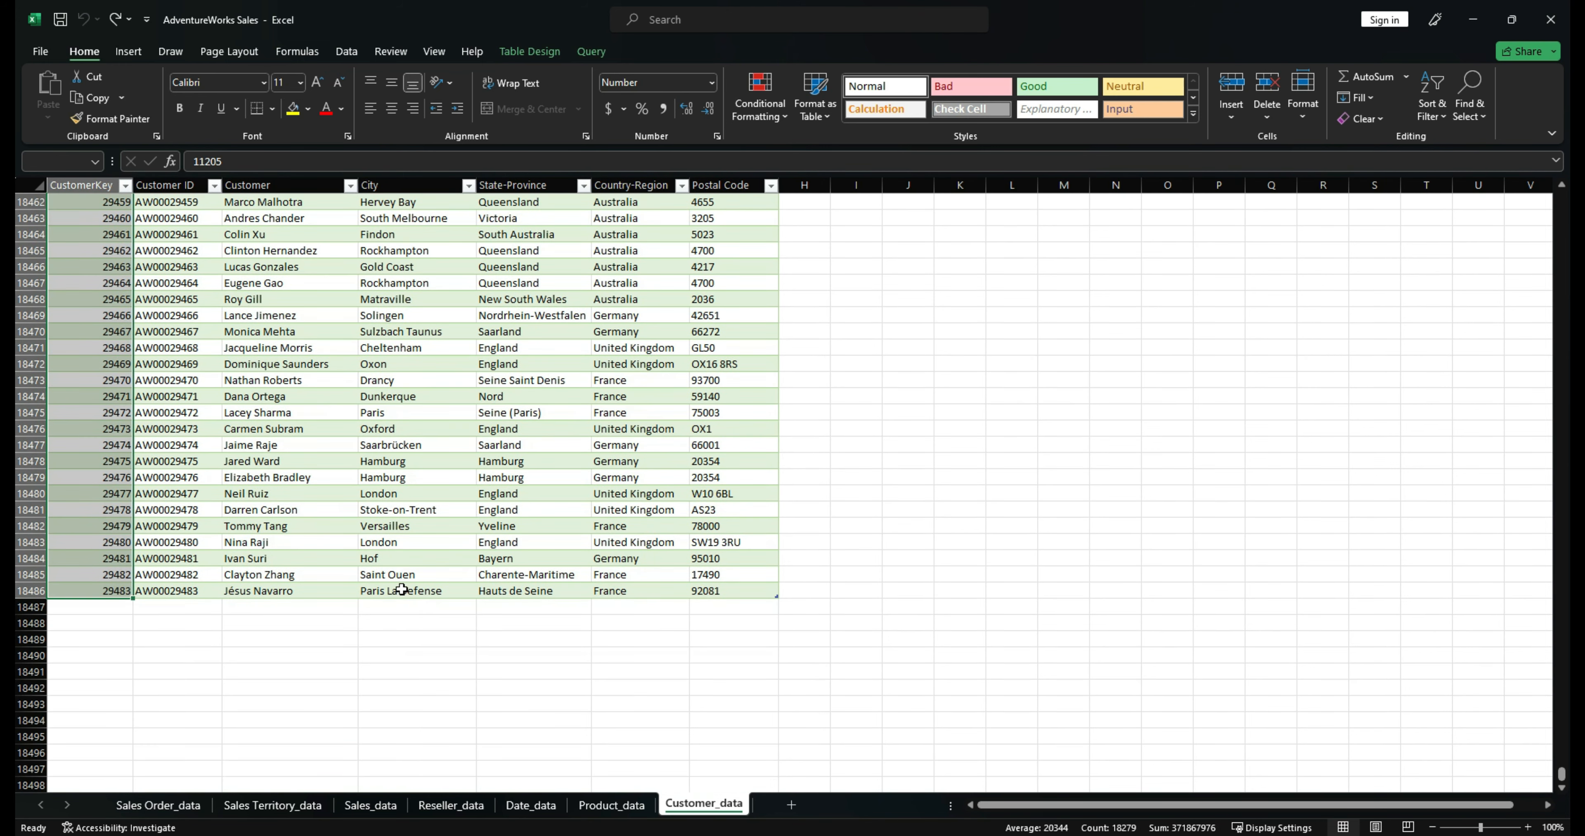
Step: Copy the last five Customer_data records, A18482:G18486, and paste them directly below the table starting at cell A18487
{"action": "left_click_drag", "start_coordinate": [84, 592], "coordinate": [712, 531]}
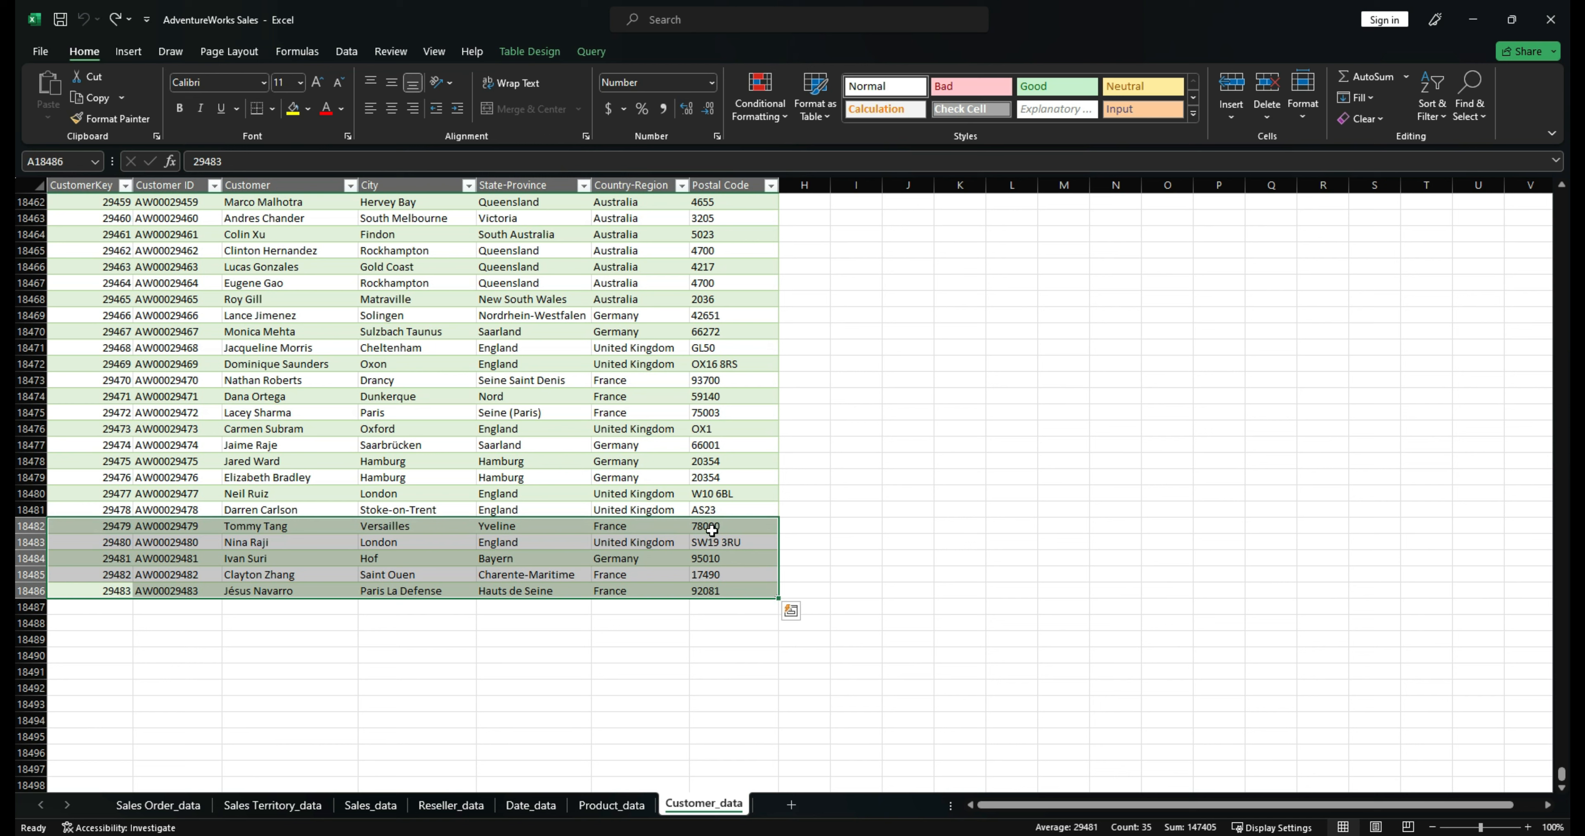
{"action": "key", "text": "ctrl+c"}
{"action": "left_click", "coordinate": [78, 607]}
{"action": "key", "text": "ctrl+v"}
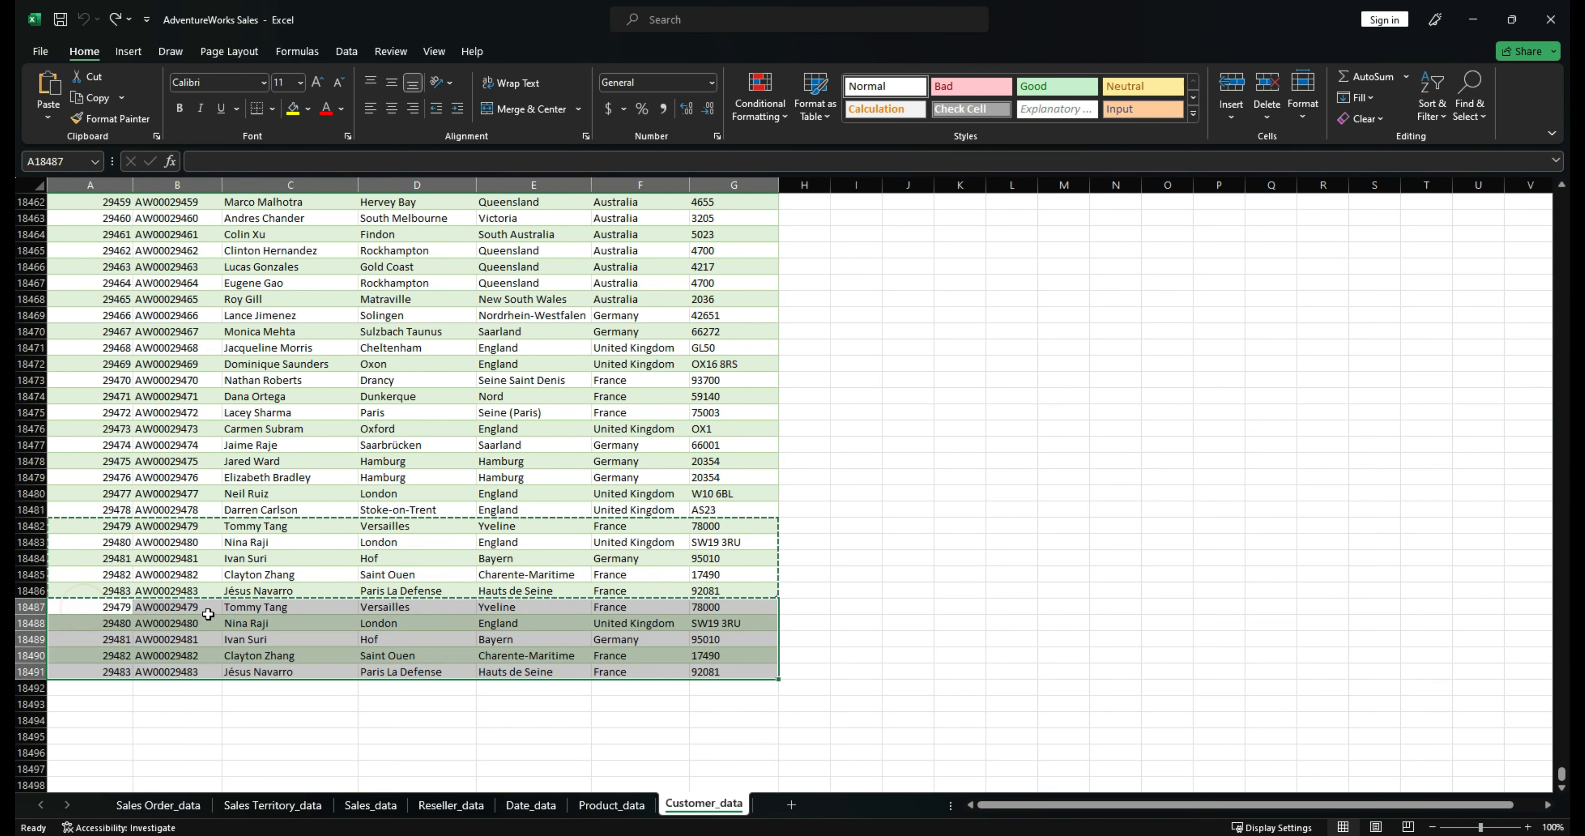
Step: Fill the five pasted records with yellow and save the workbook
{"action": "left_click", "coordinate": [293, 110]}
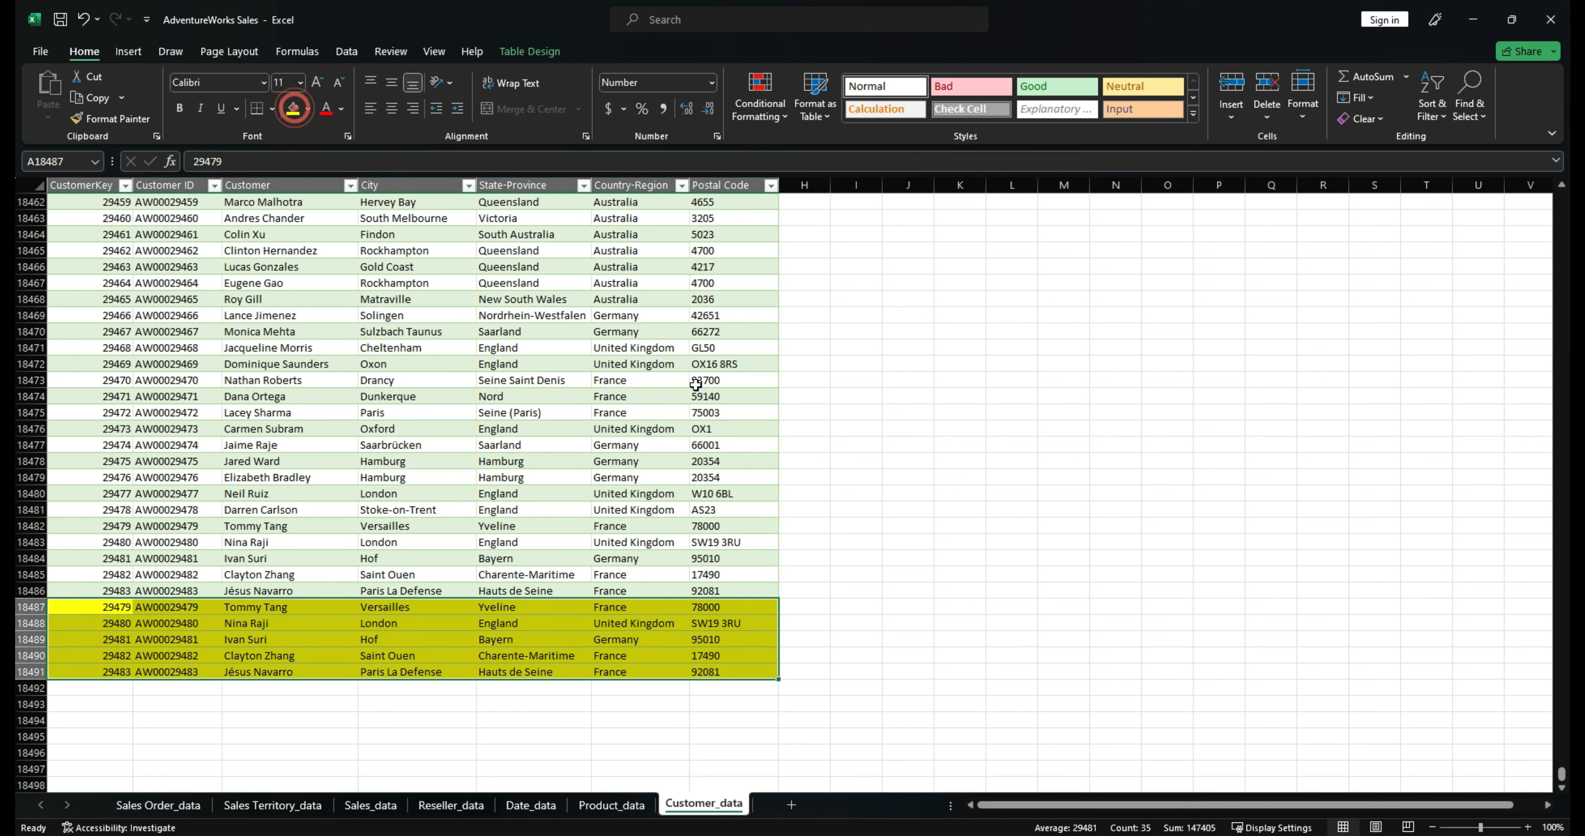
{"action": "left_click", "coordinate": [829, 541]}
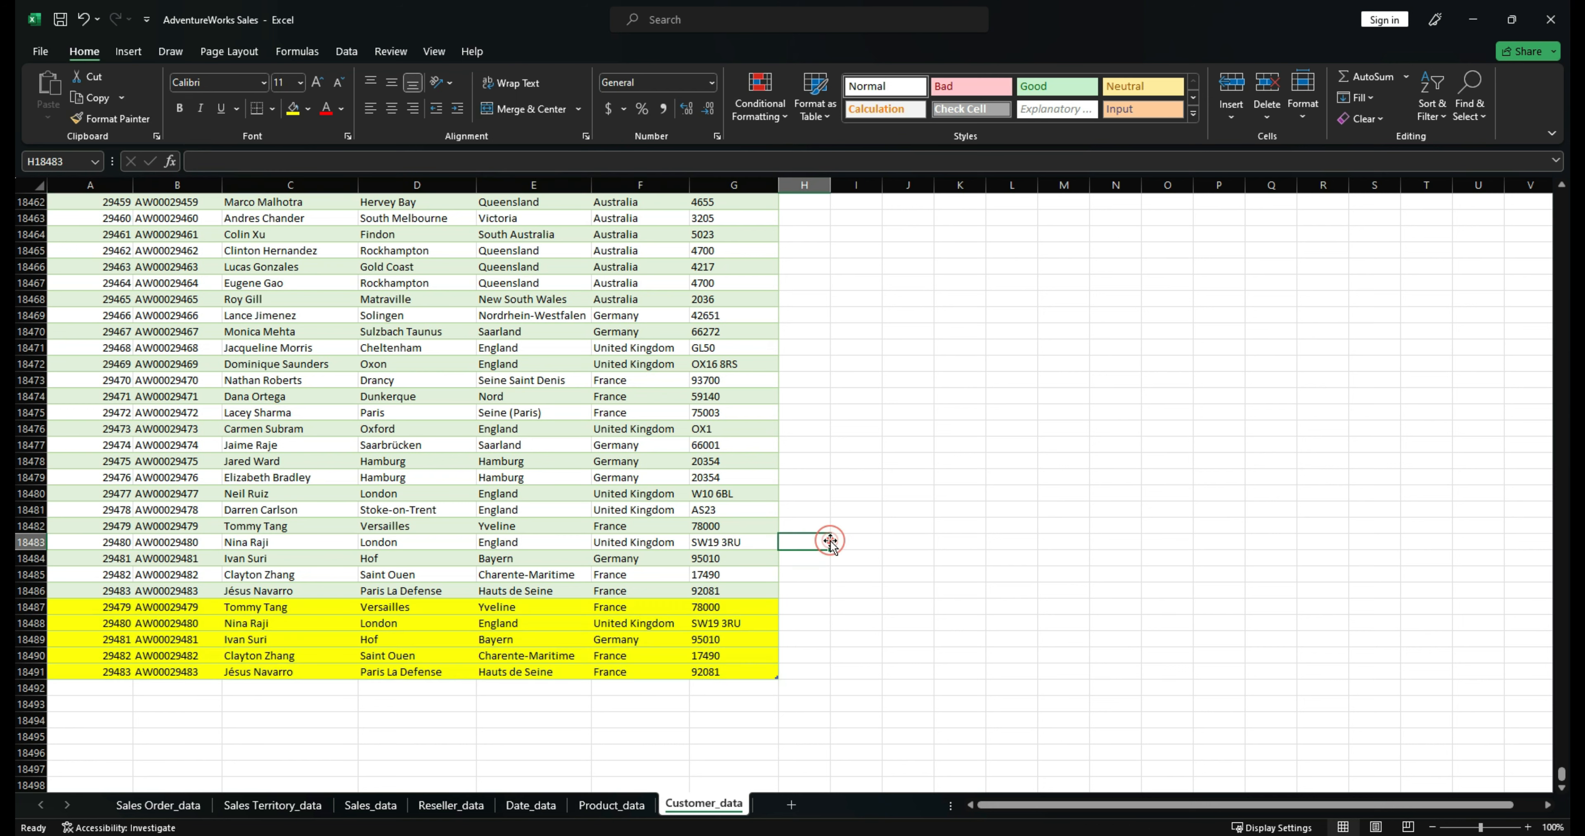
{"action": "key", "text": "ctrl+s"}
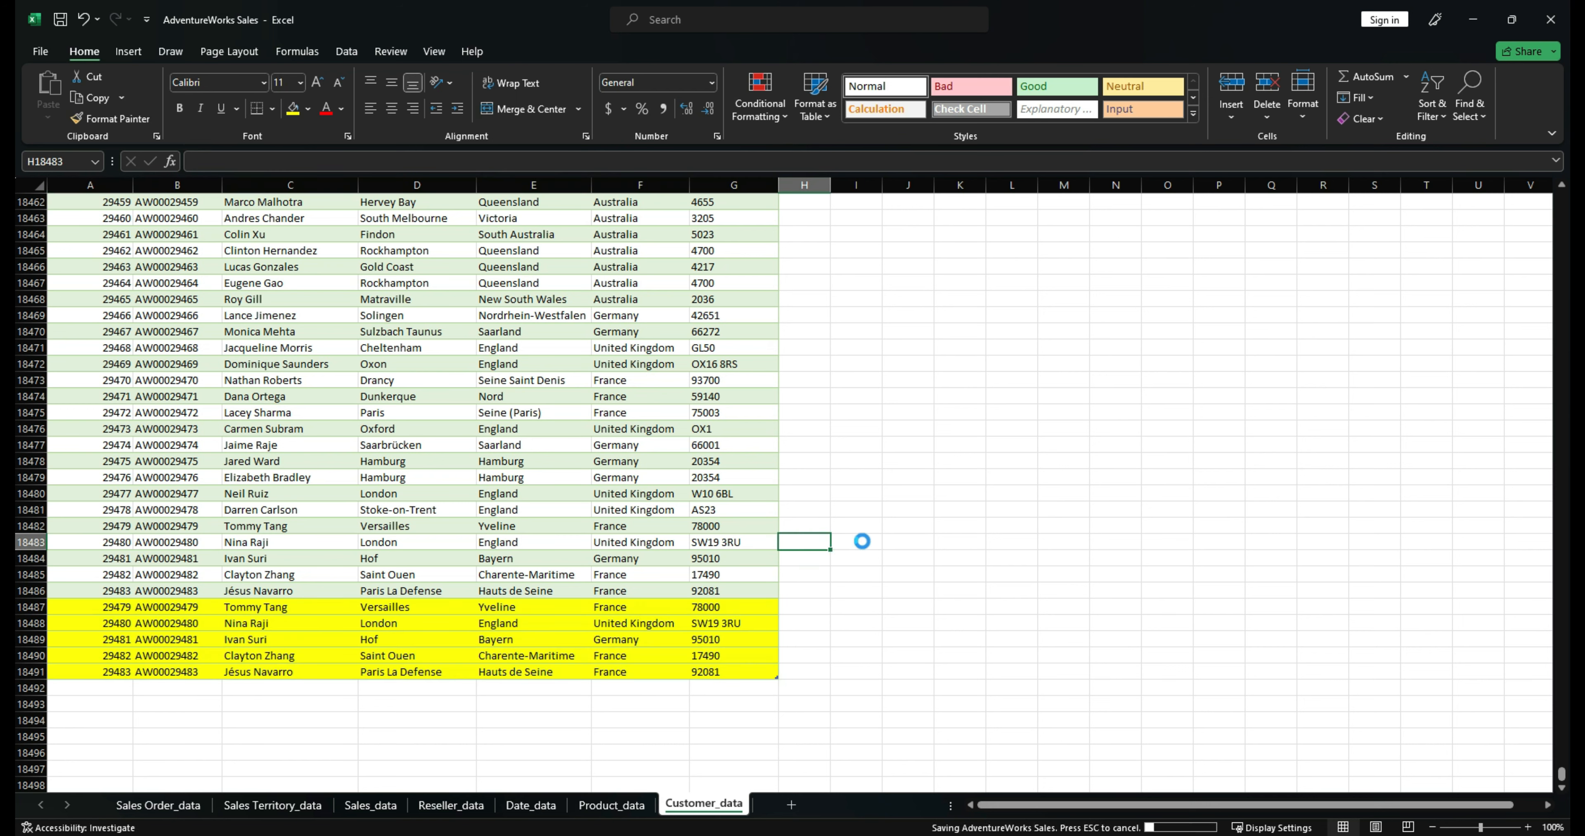
Step: Switch to Power Query Editor and refresh the preview of the Test query
{"action": "key", "text": "alt+Tab"}
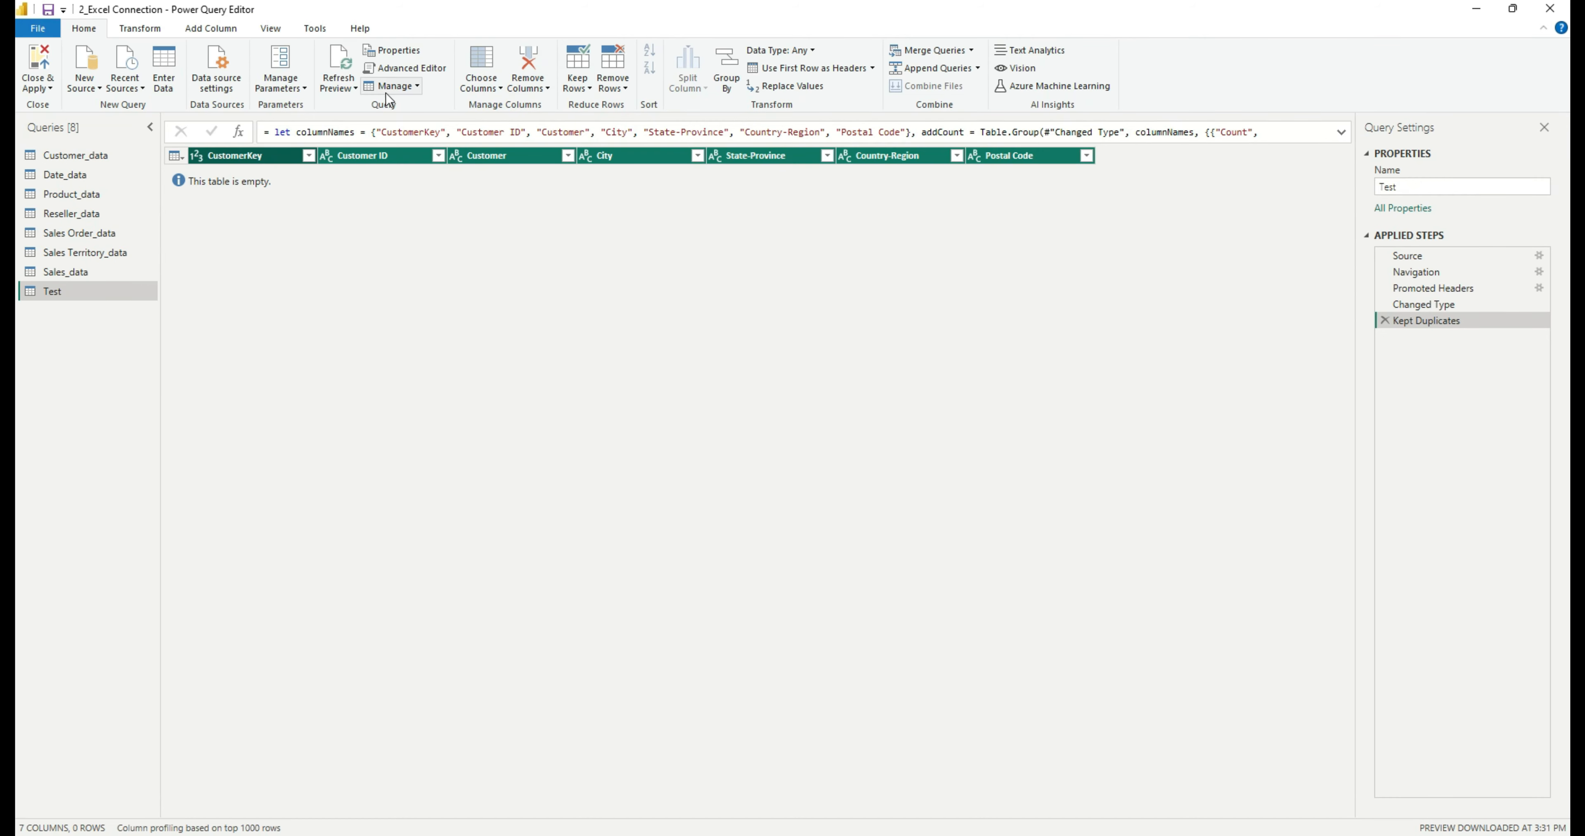
{"action": "left_click", "coordinate": [338, 88]}
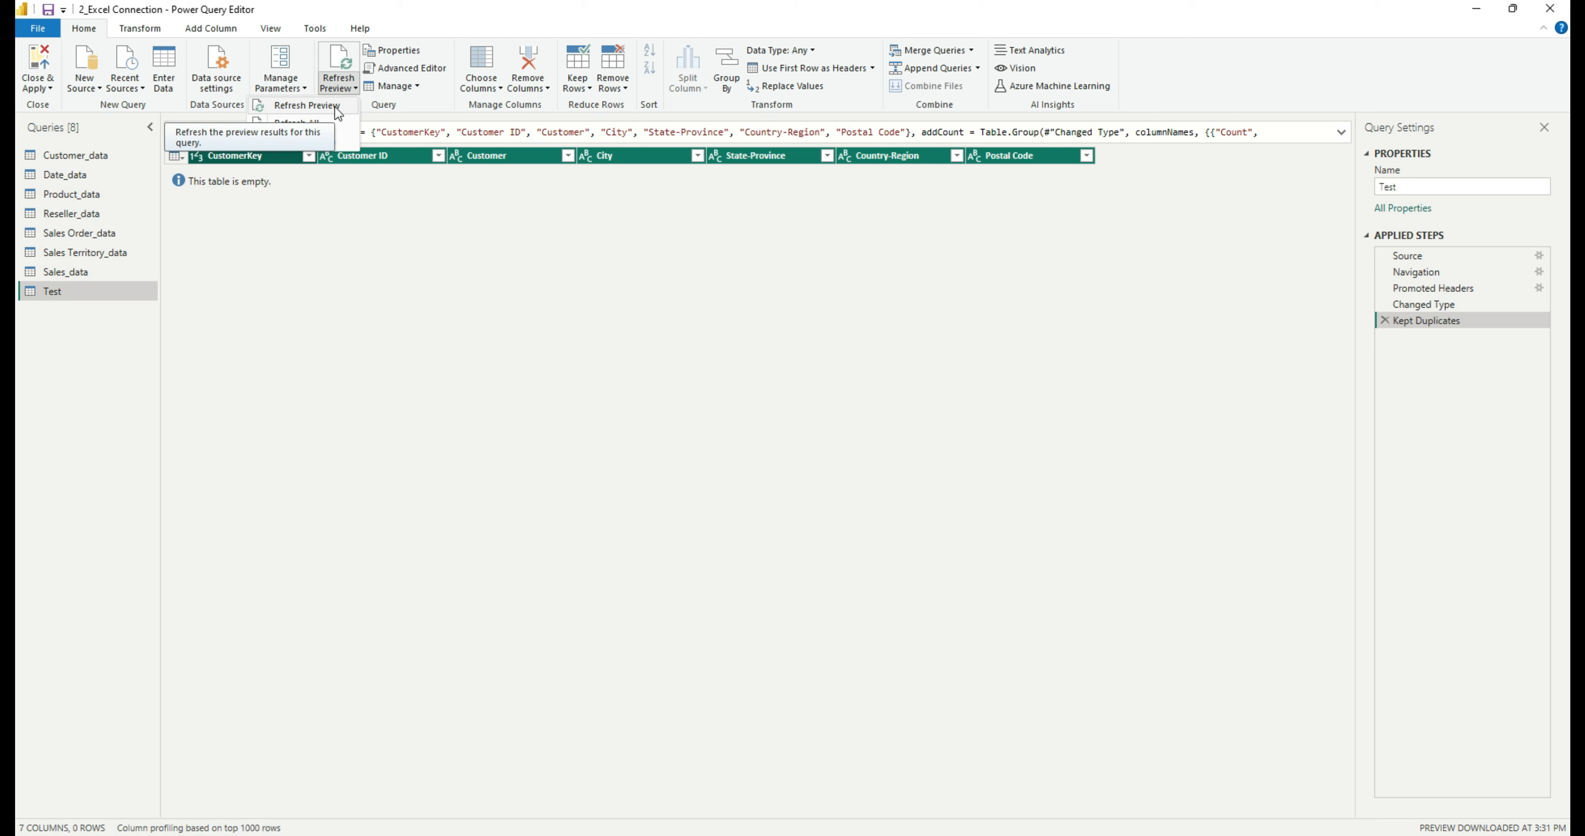
{"action": "left_click", "coordinate": [334, 106]}
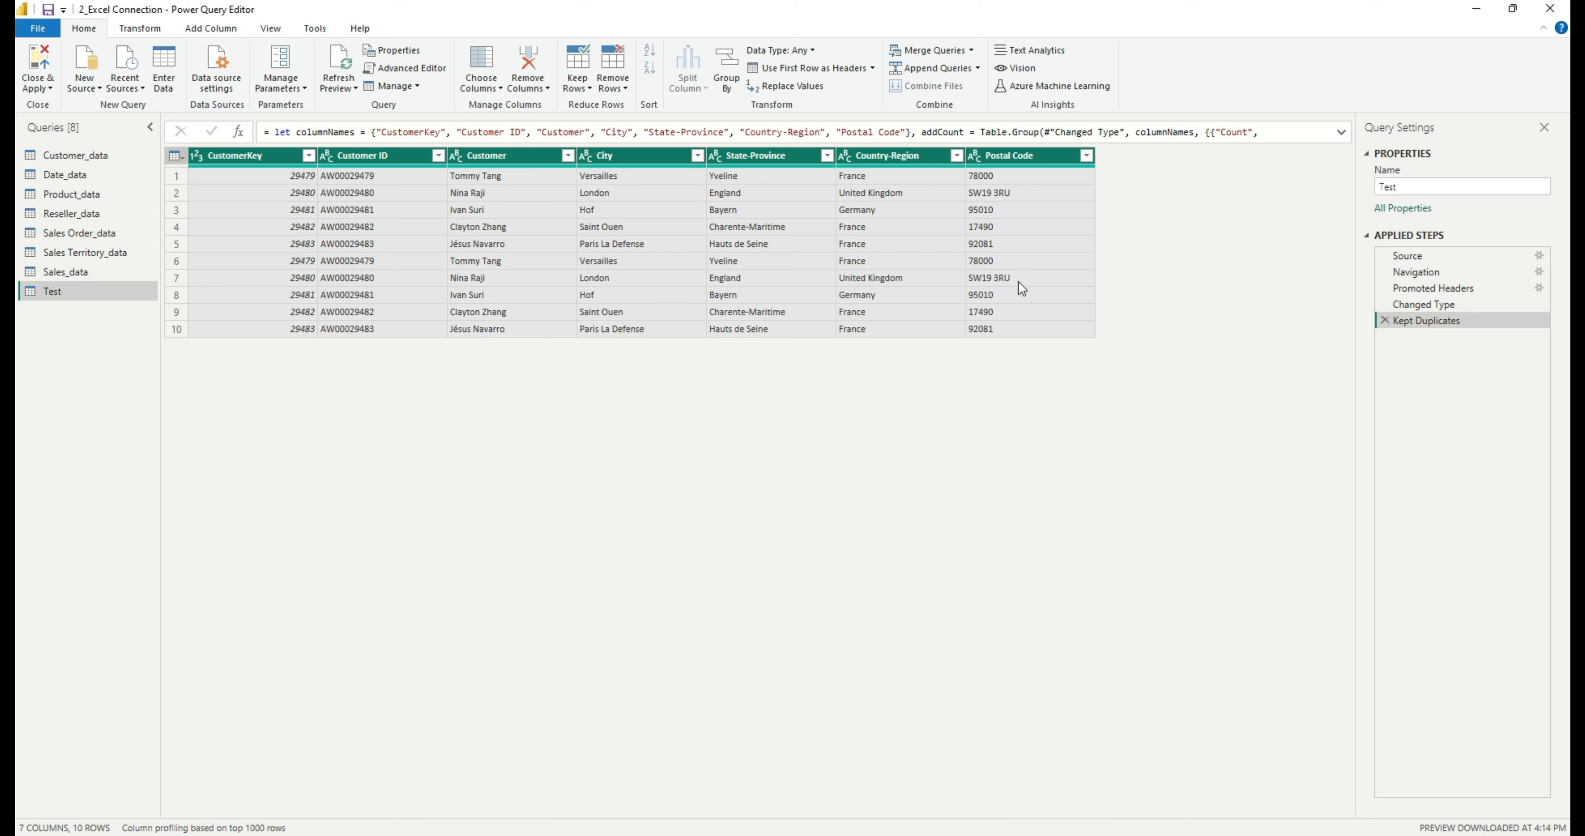
Step: Select the yellow records' CustomerKey cells A18487:A18491 in the Excel workbook, then return to Power Query Editor
{"action": "key", "text": "alt+Tab"}
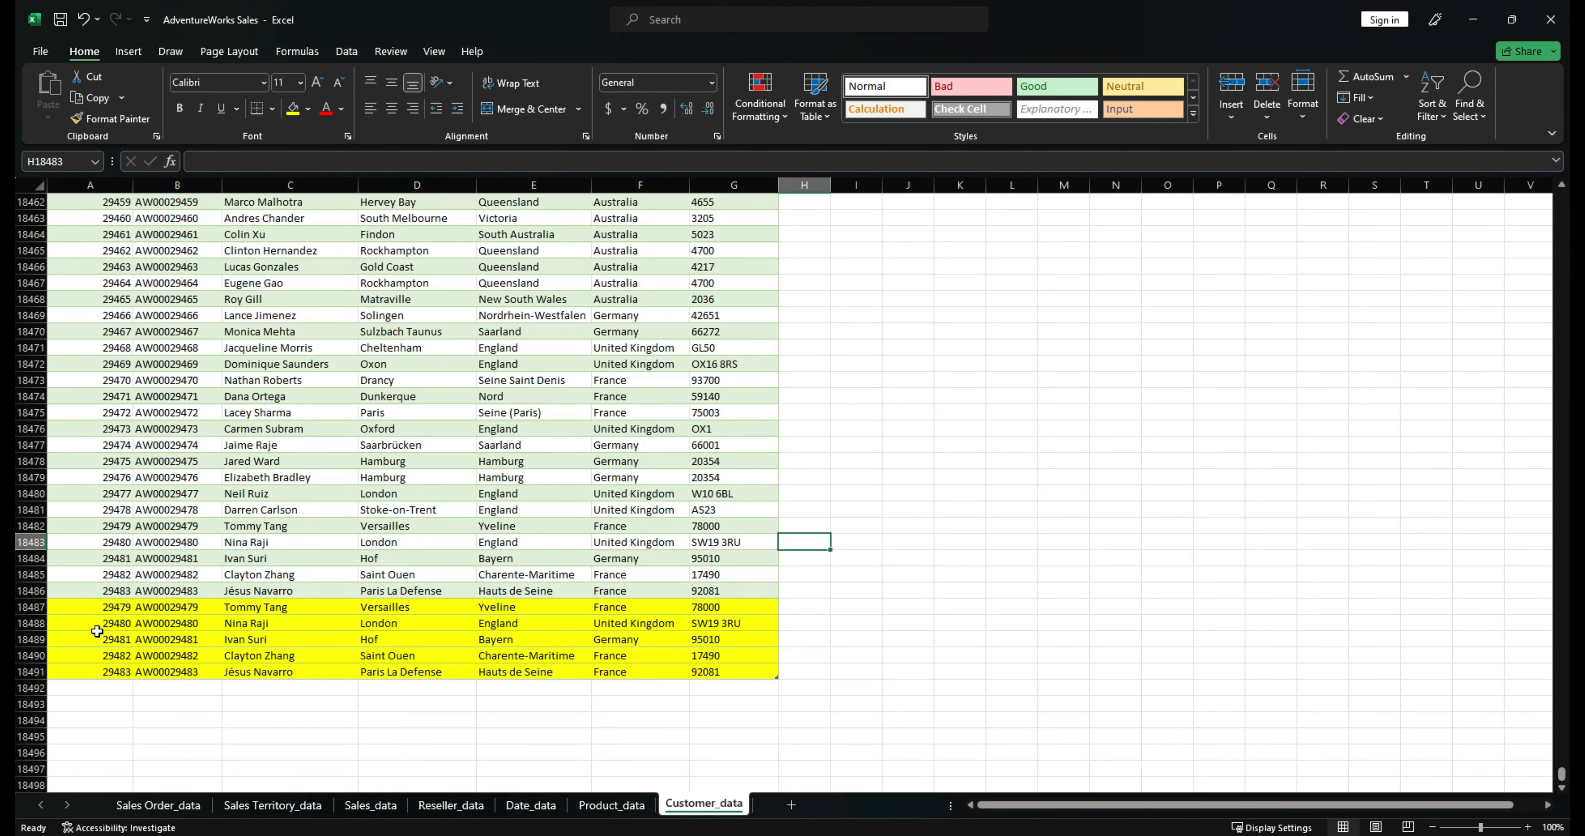
{"action": "left_click_drag", "start_coordinate": [103, 607], "coordinate": [106, 665]}
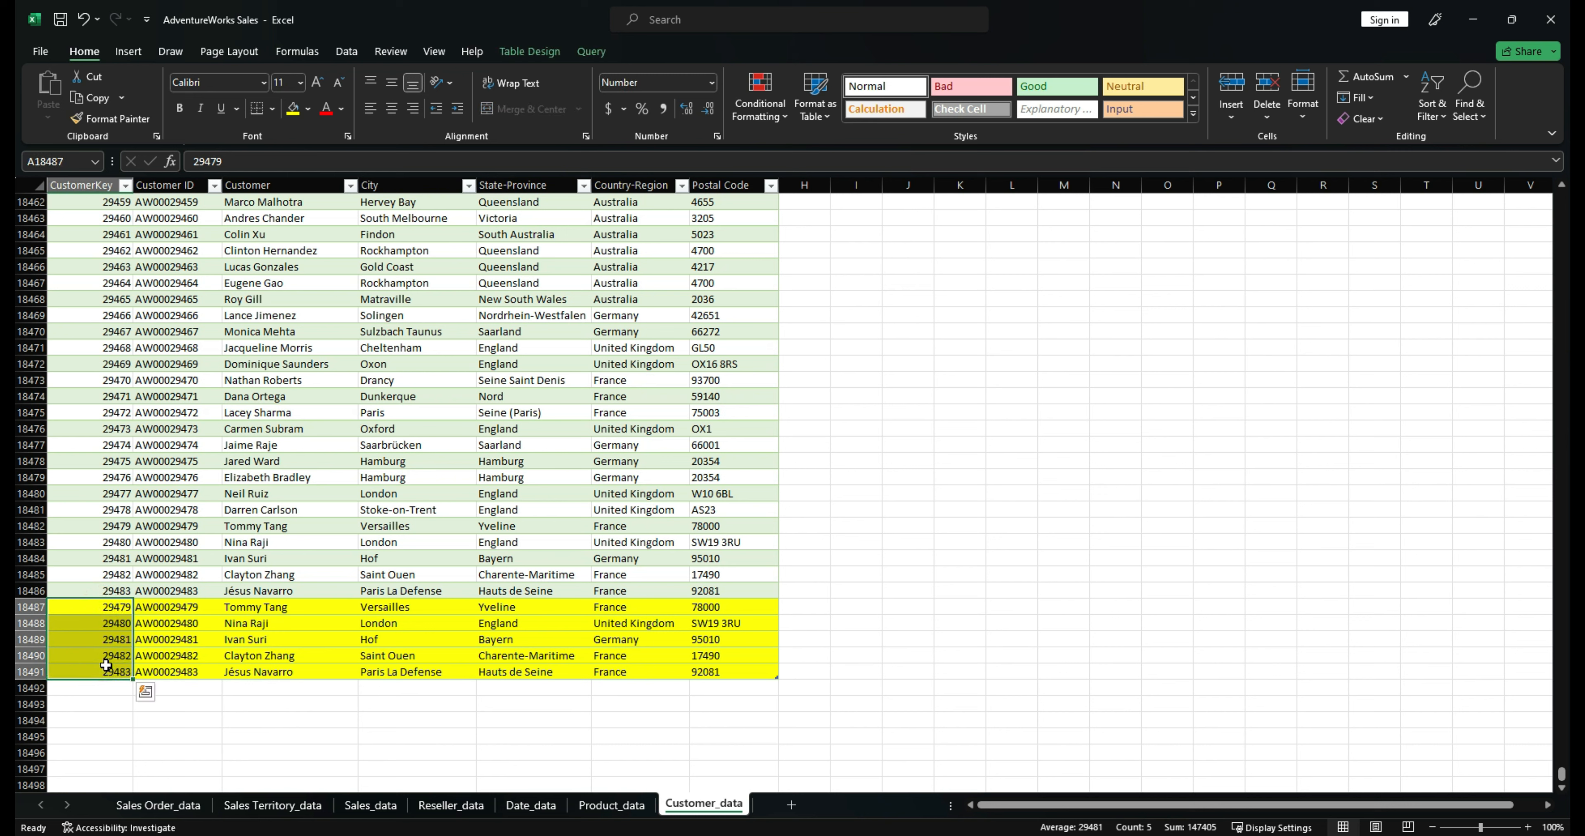
{"action": "key", "text": "alt+Tab"}
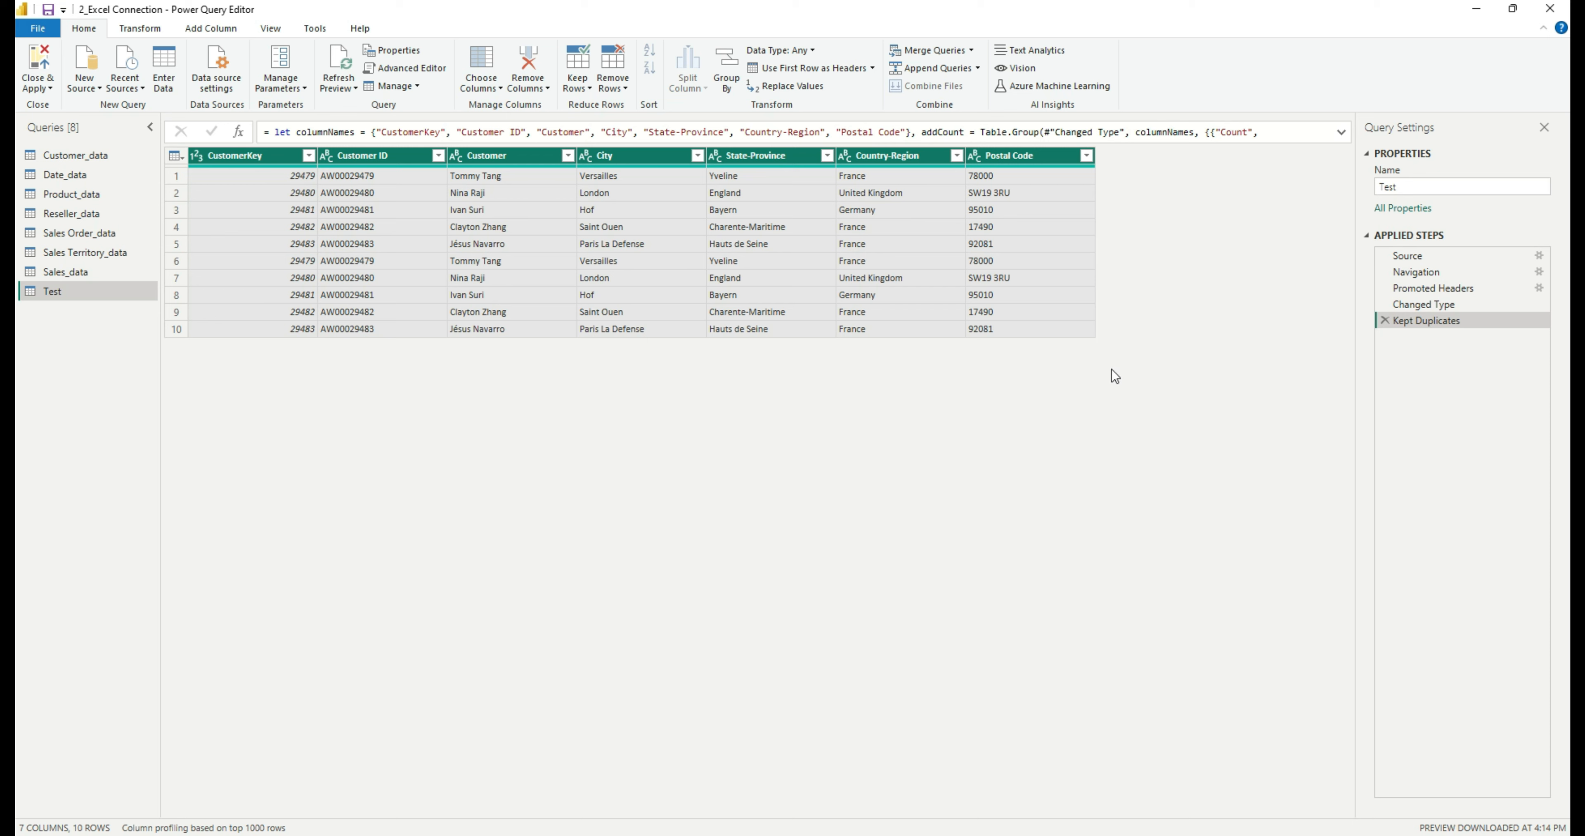
Step: Compare the Postal Code cells of the matching duplicate rows in the Test query pair by pair
{"action": "left_click", "coordinate": [1114, 382]}
{"action": "left_click", "coordinate": [999, 259]}
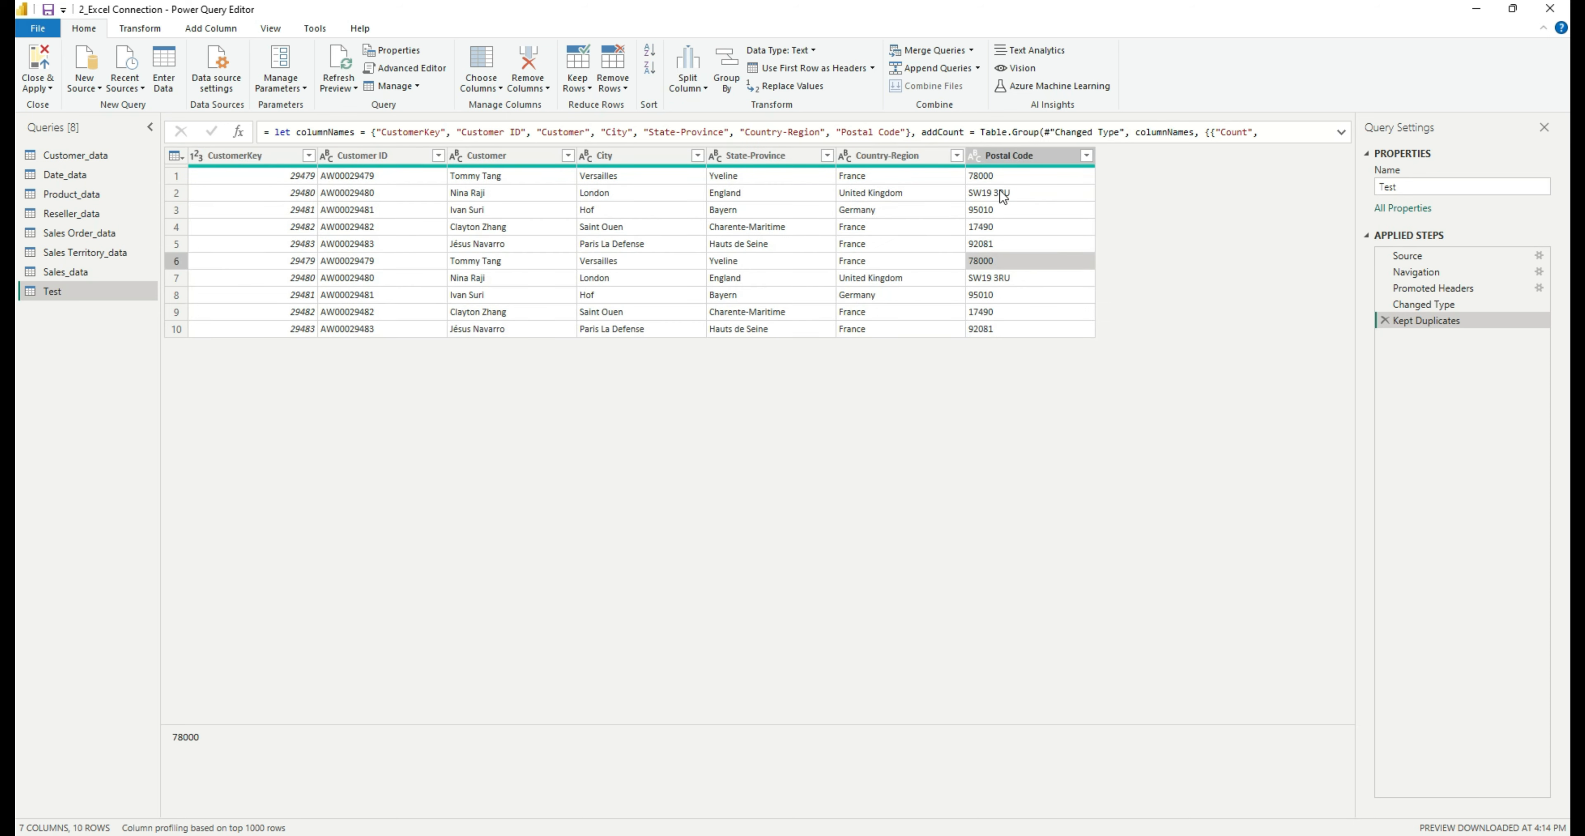
{"action": "left_click", "coordinate": [1006, 175]}
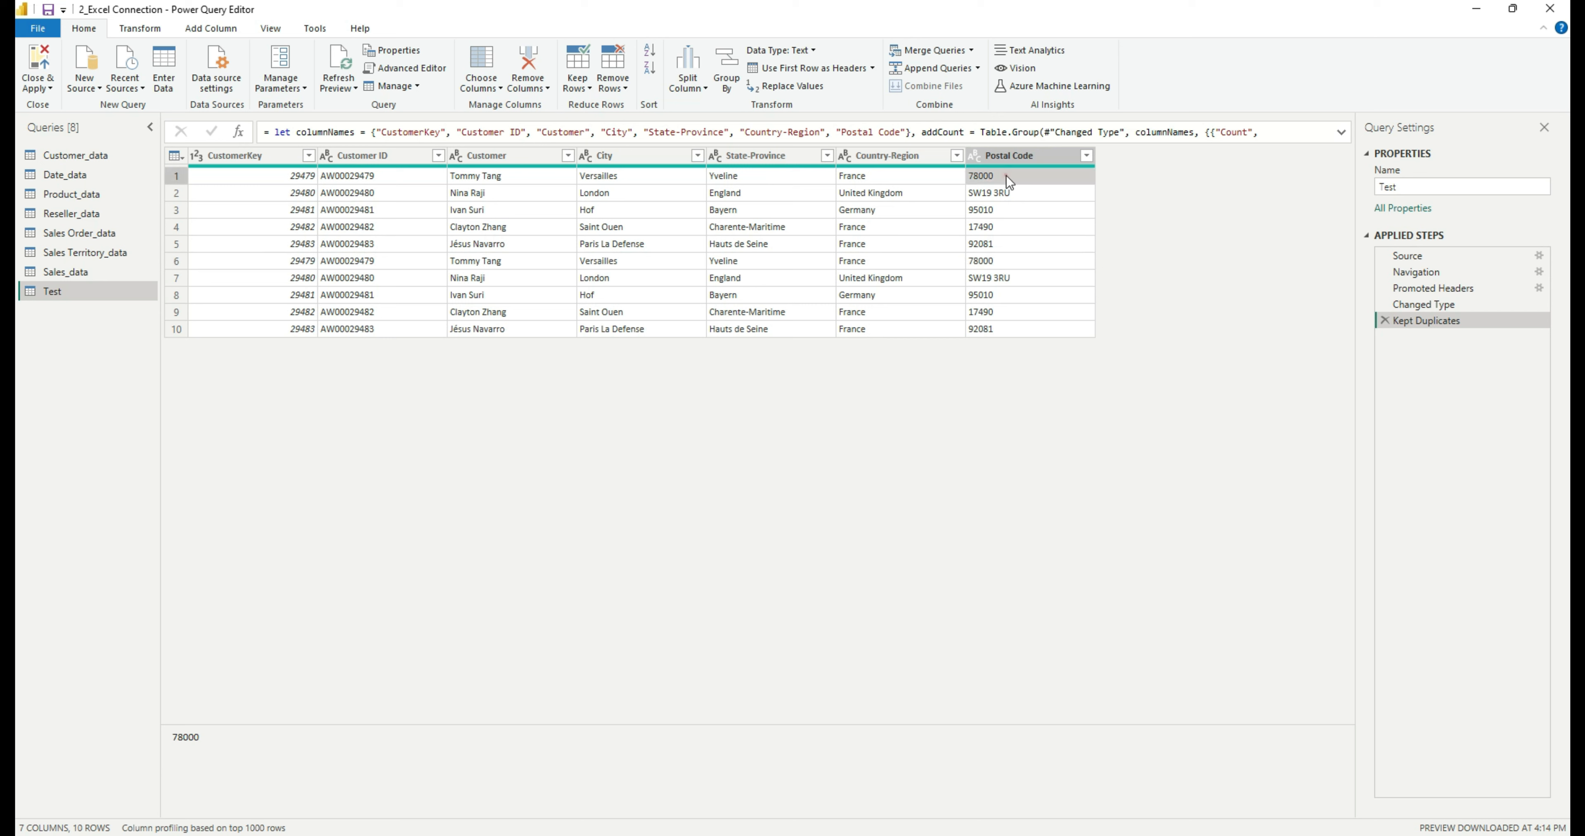
{"action": "left_click", "coordinate": [1002, 193]}
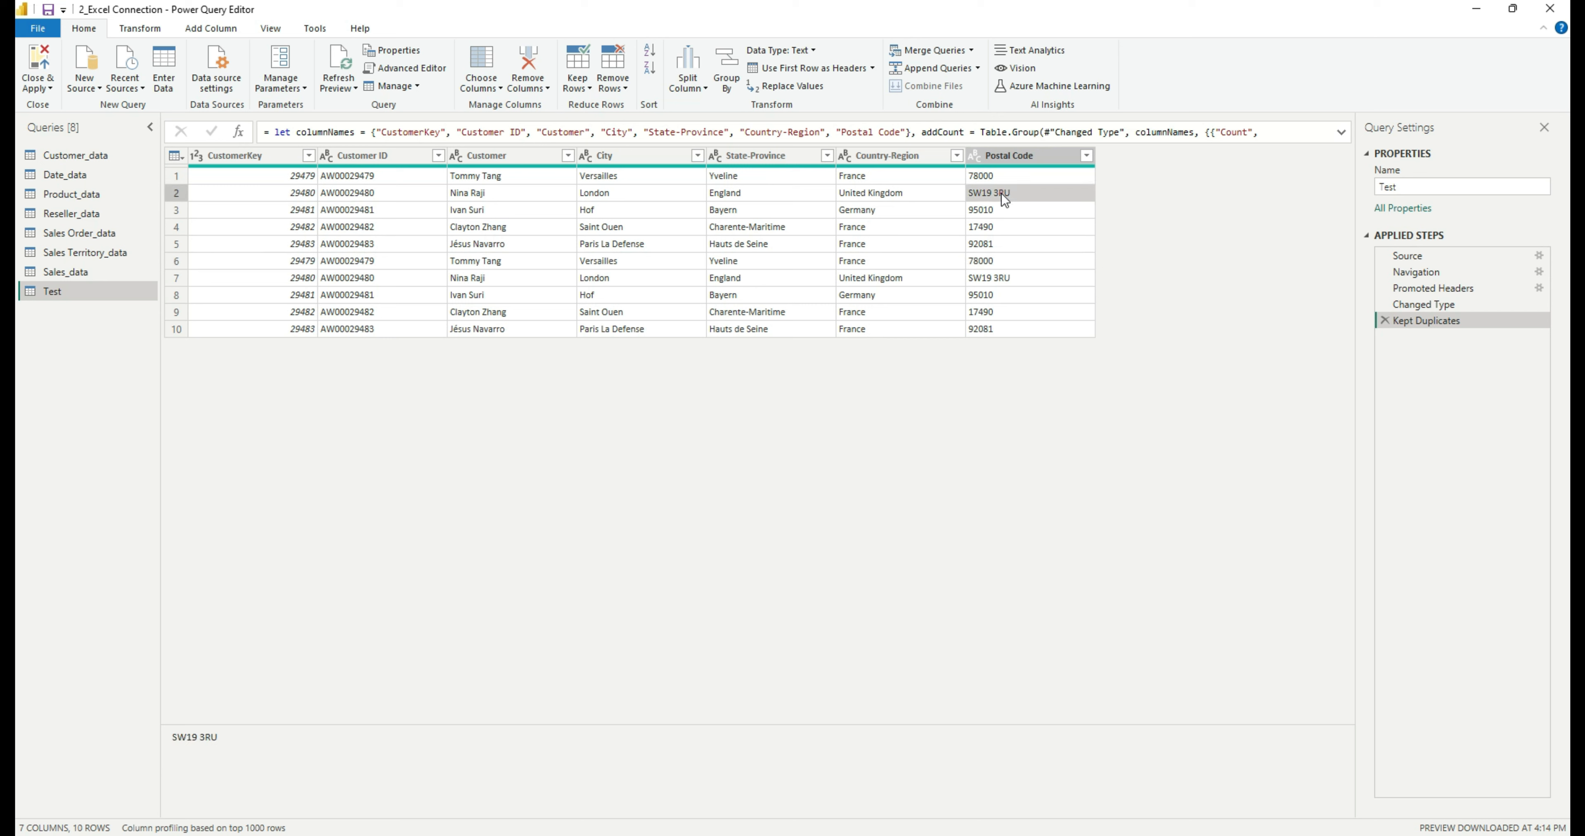
{"action": "left_click", "coordinate": [999, 275]}
{"action": "left_click", "coordinate": [992, 210]}
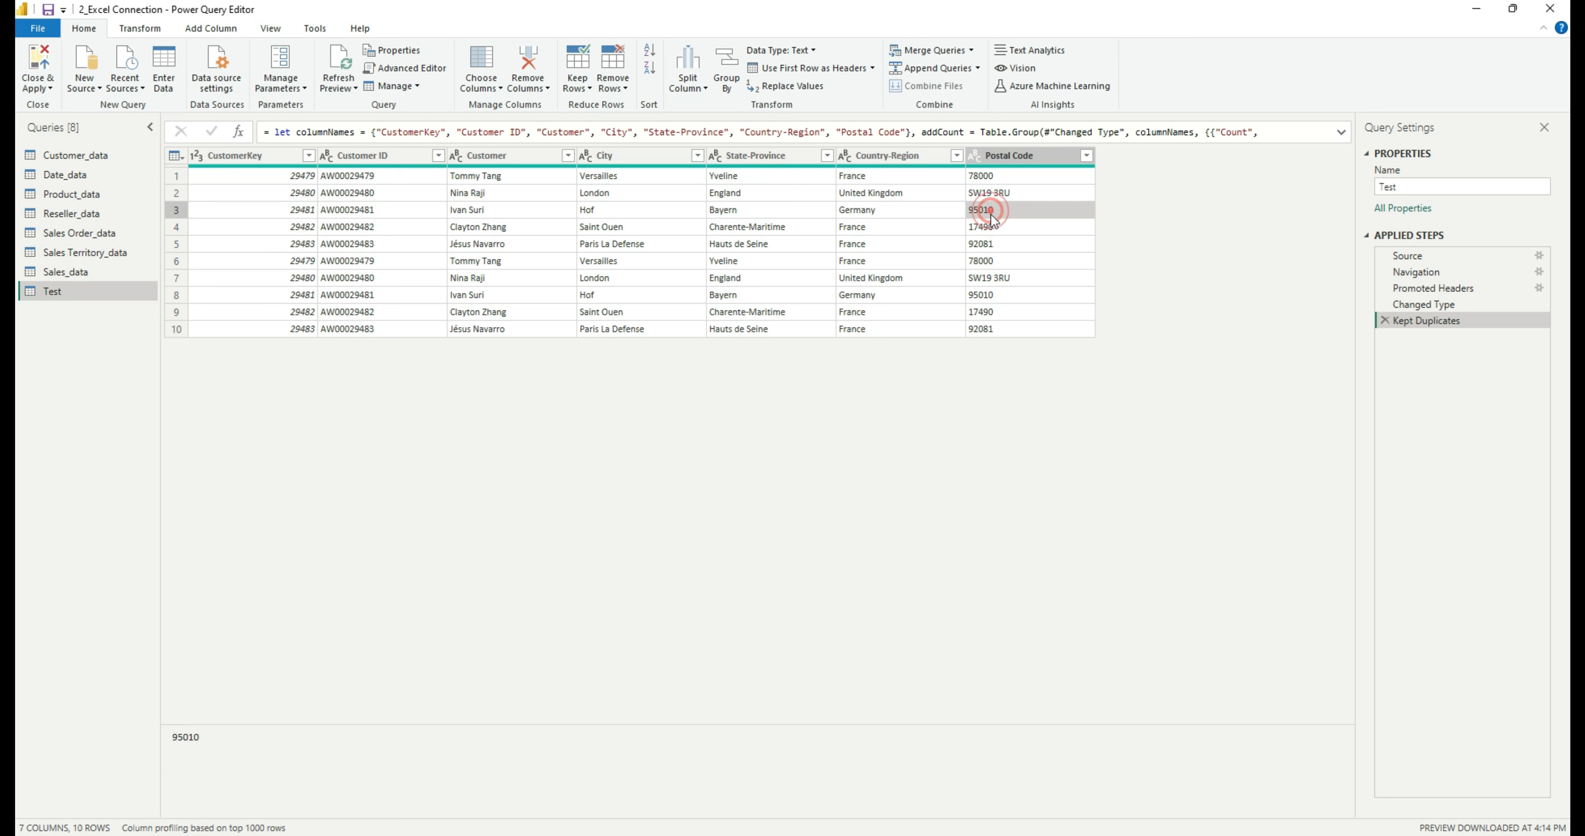
{"action": "left_click", "coordinate": [995, 295]}
{"action": "left_click", "coordinate": [990, 226]}
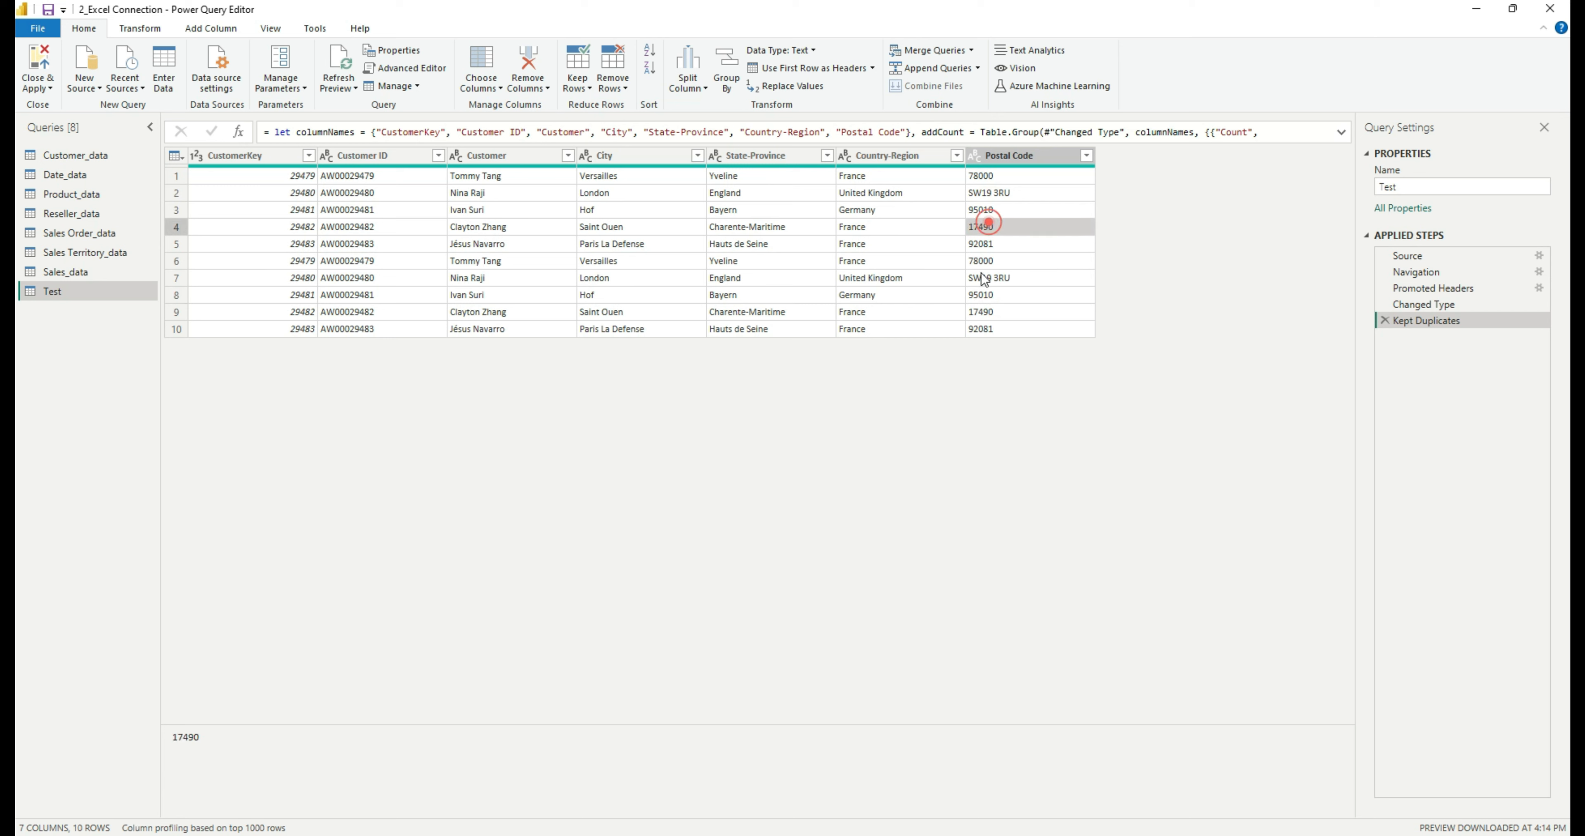
{"action": "left_click", "coordinate": [991, 313]}
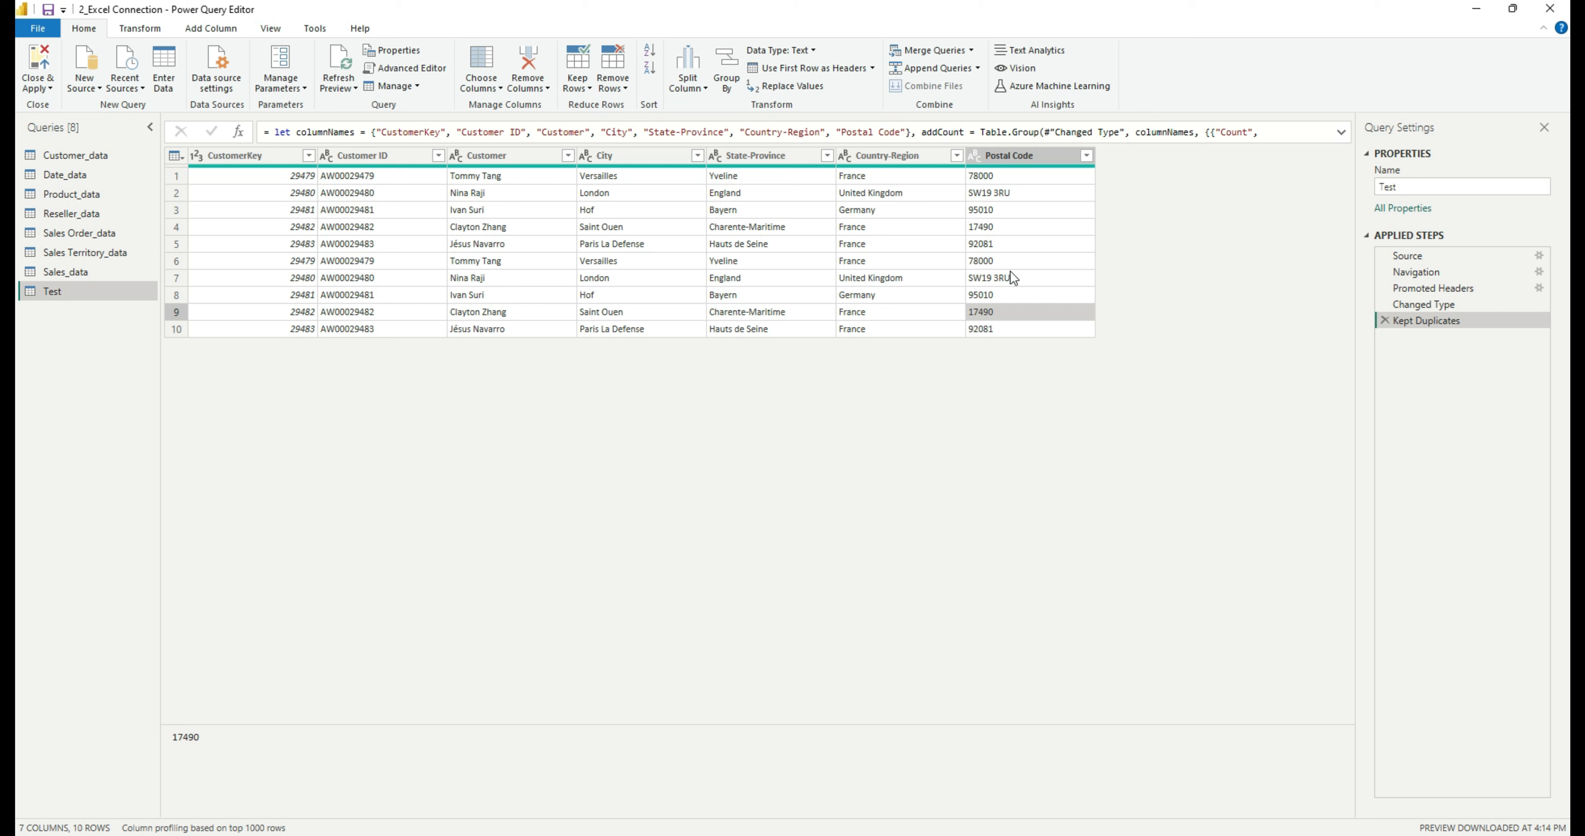
Step: Delete the Kept Duplicates step from the Test query
{"action": "left_click", "coordinate": [577, 83]}
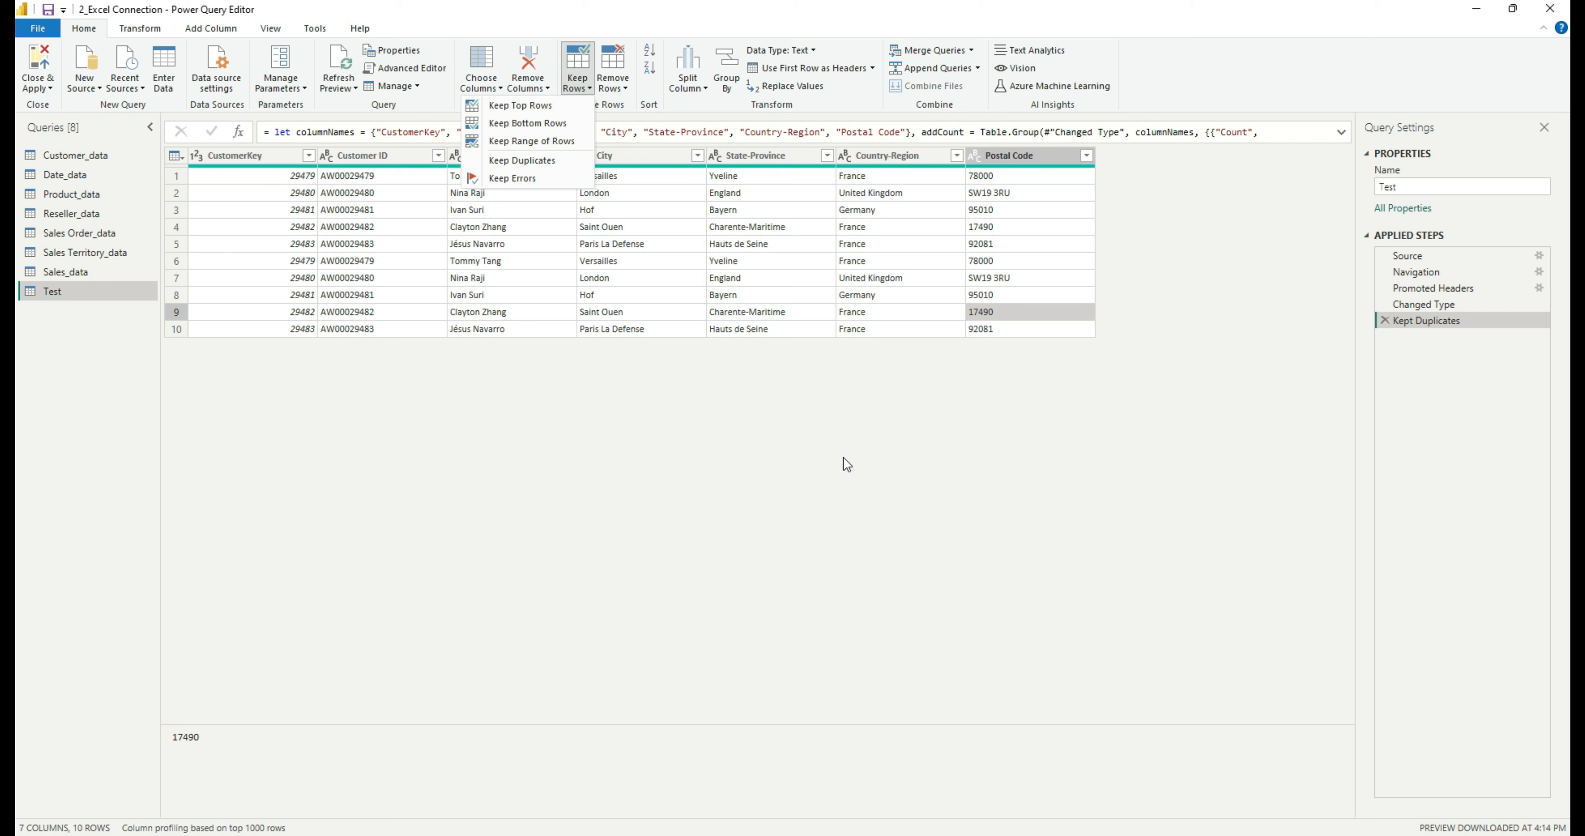
{"action": "left_click", "coordinate": [985, 399]}
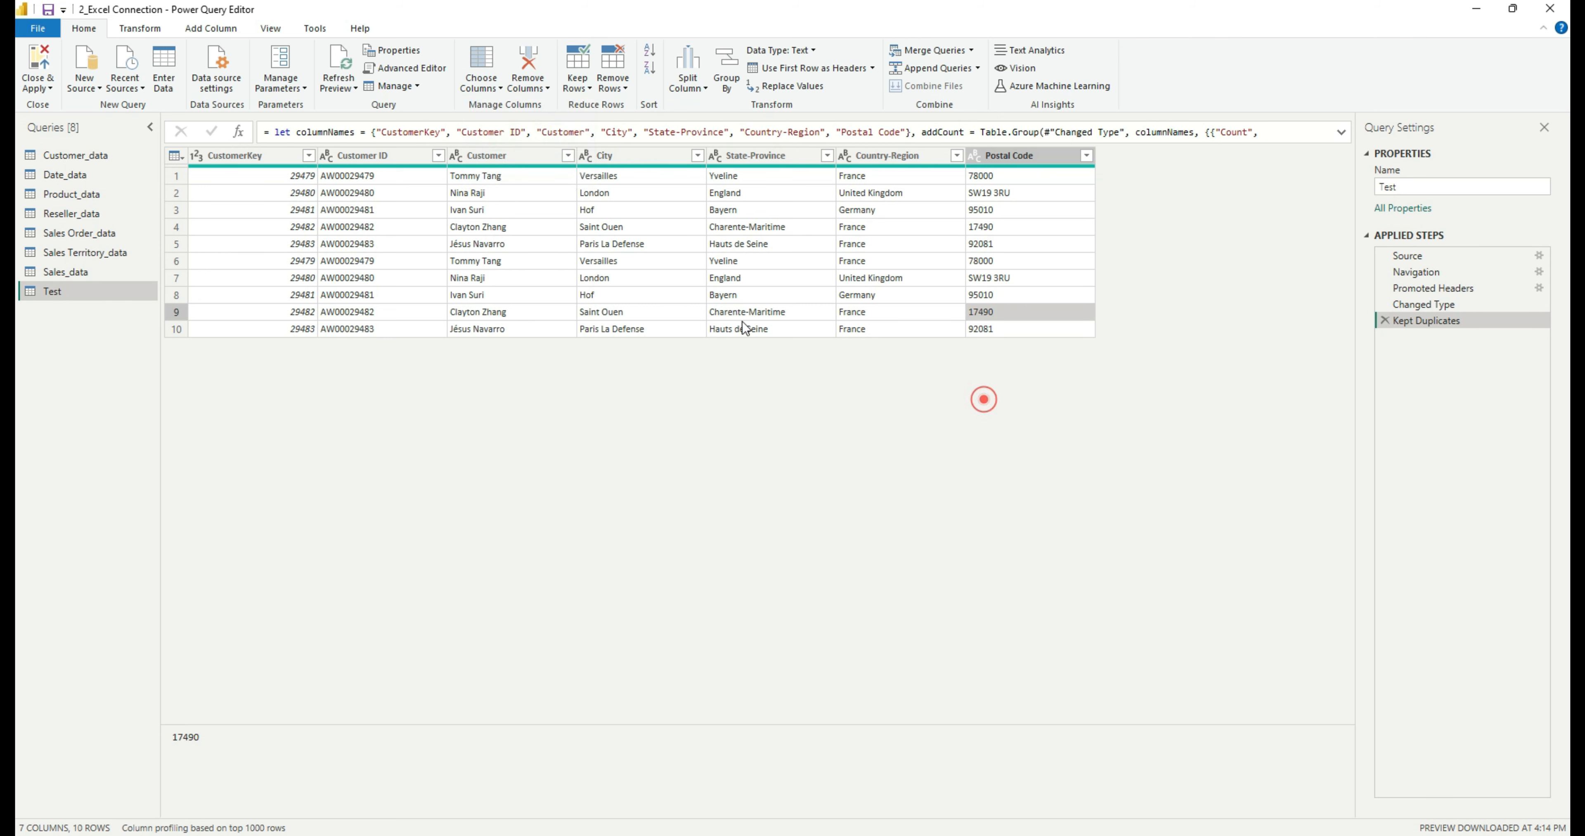
{"action": "left_click", "coordinate": [1384, 321]}
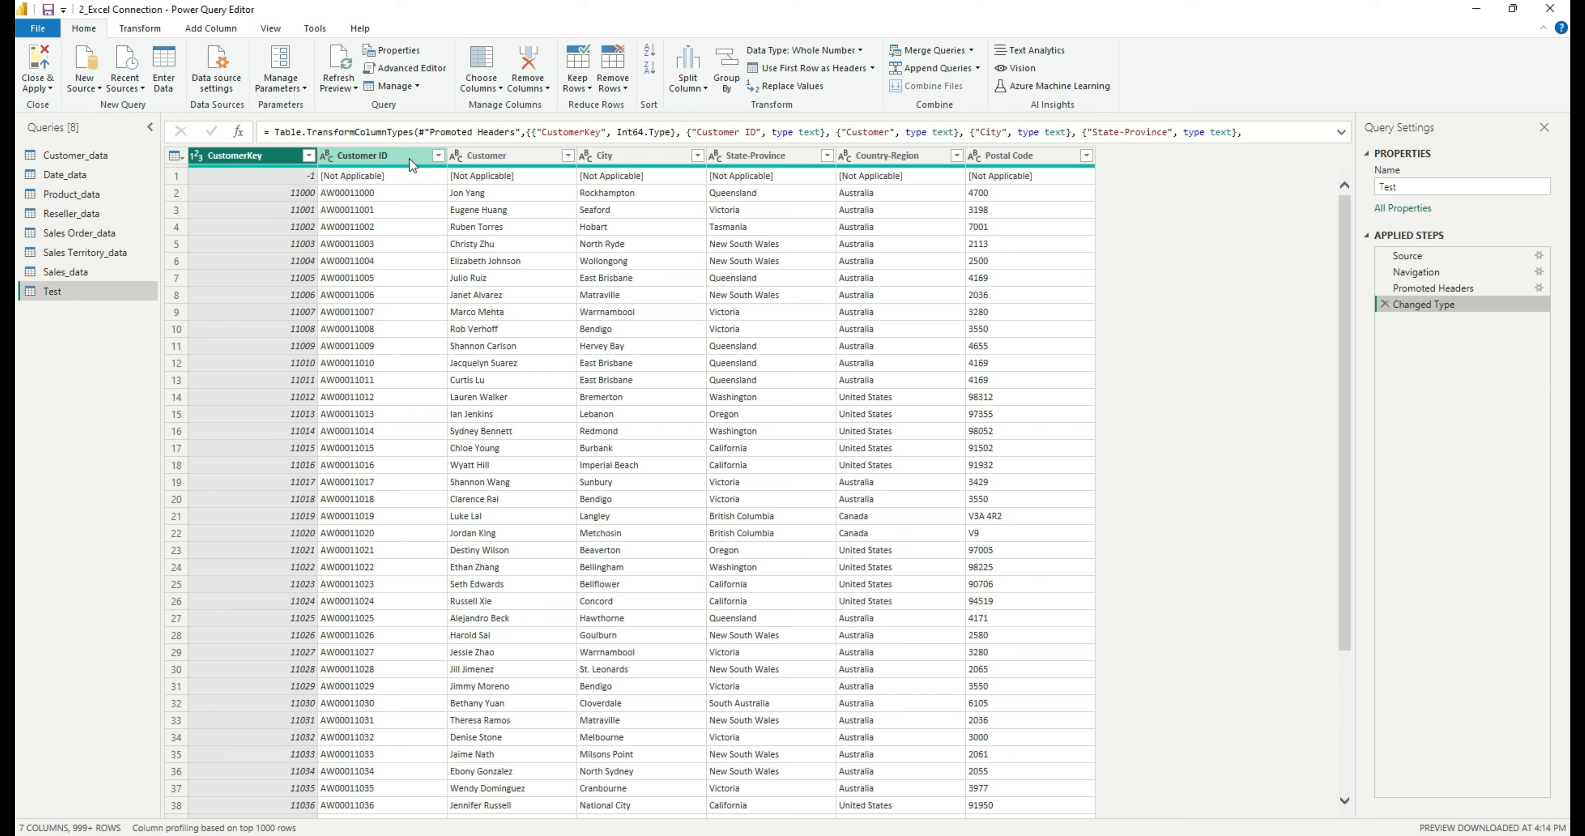
Step: Select the Test query's Customer column and base column profiling on the entire data set
{"action": "left_click", "coordinate": [524, 156]}
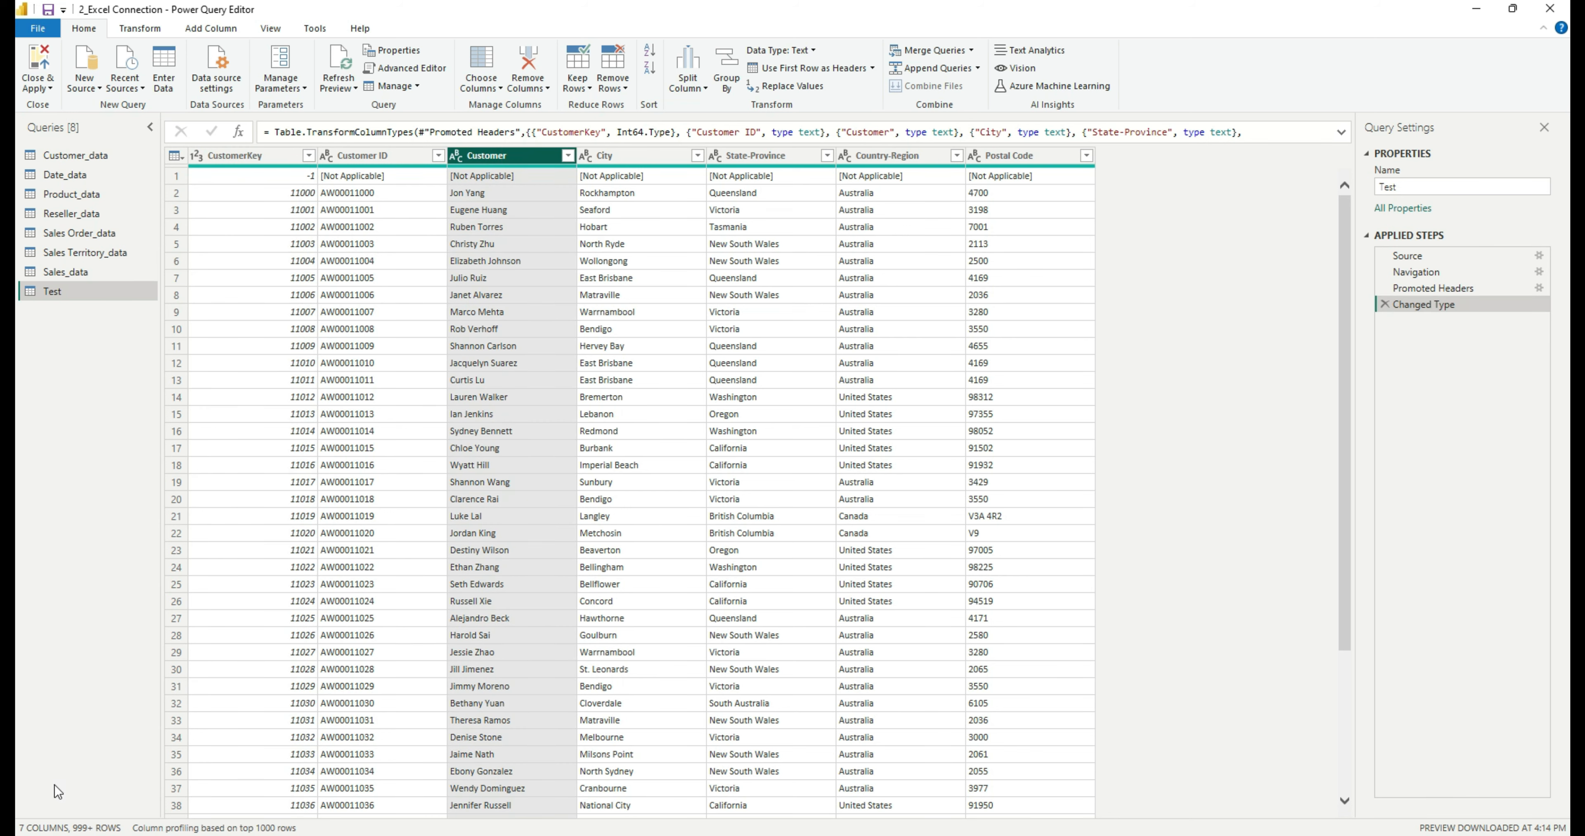
{"action": "left_click", "coordinate": [117, 825]}
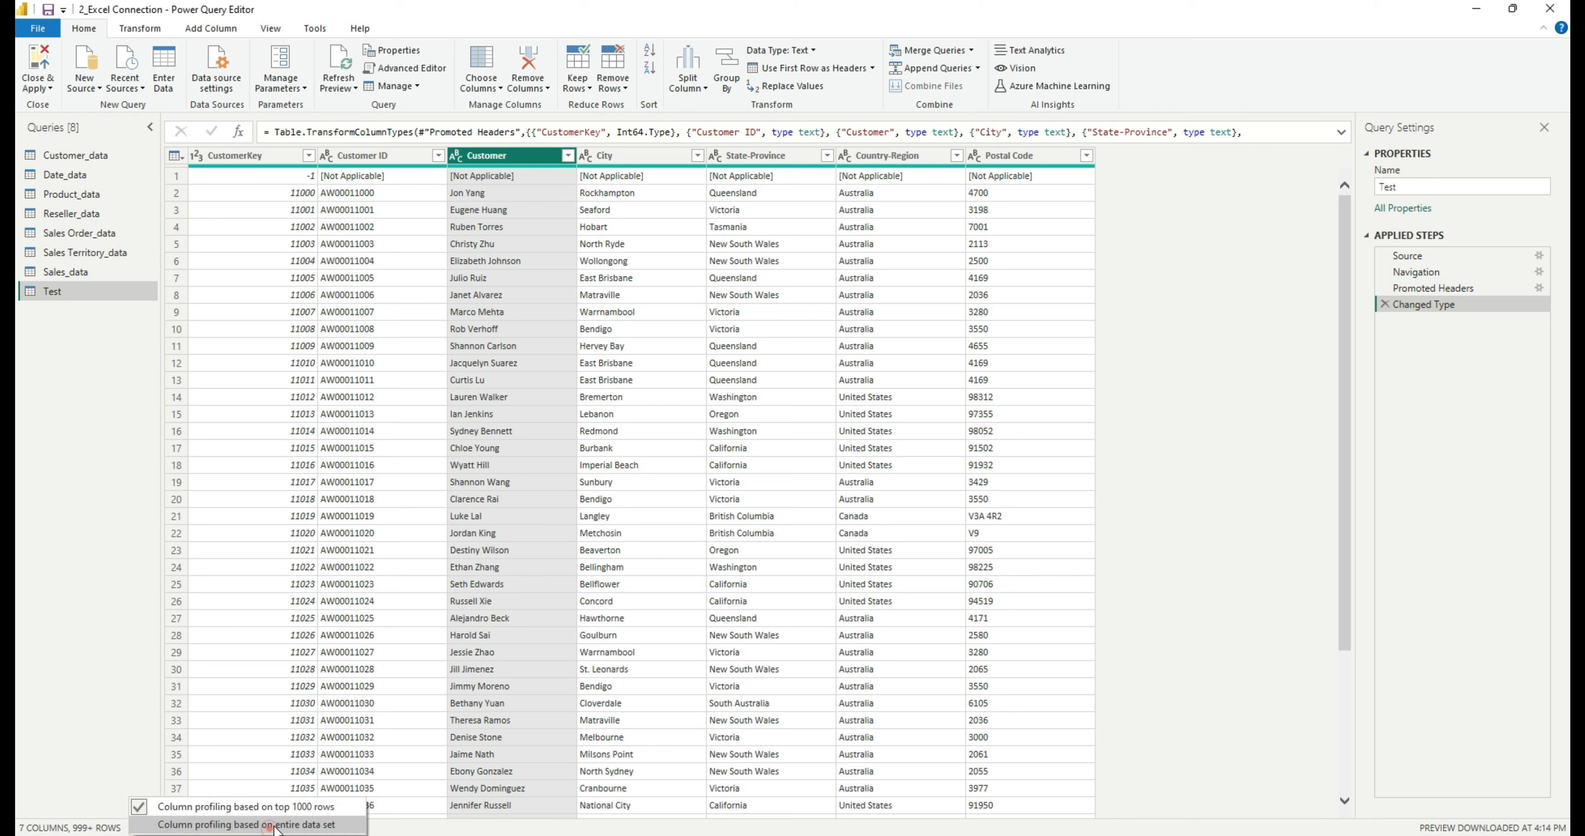
{"action": "left_click", "coordinate": [276, 822]}
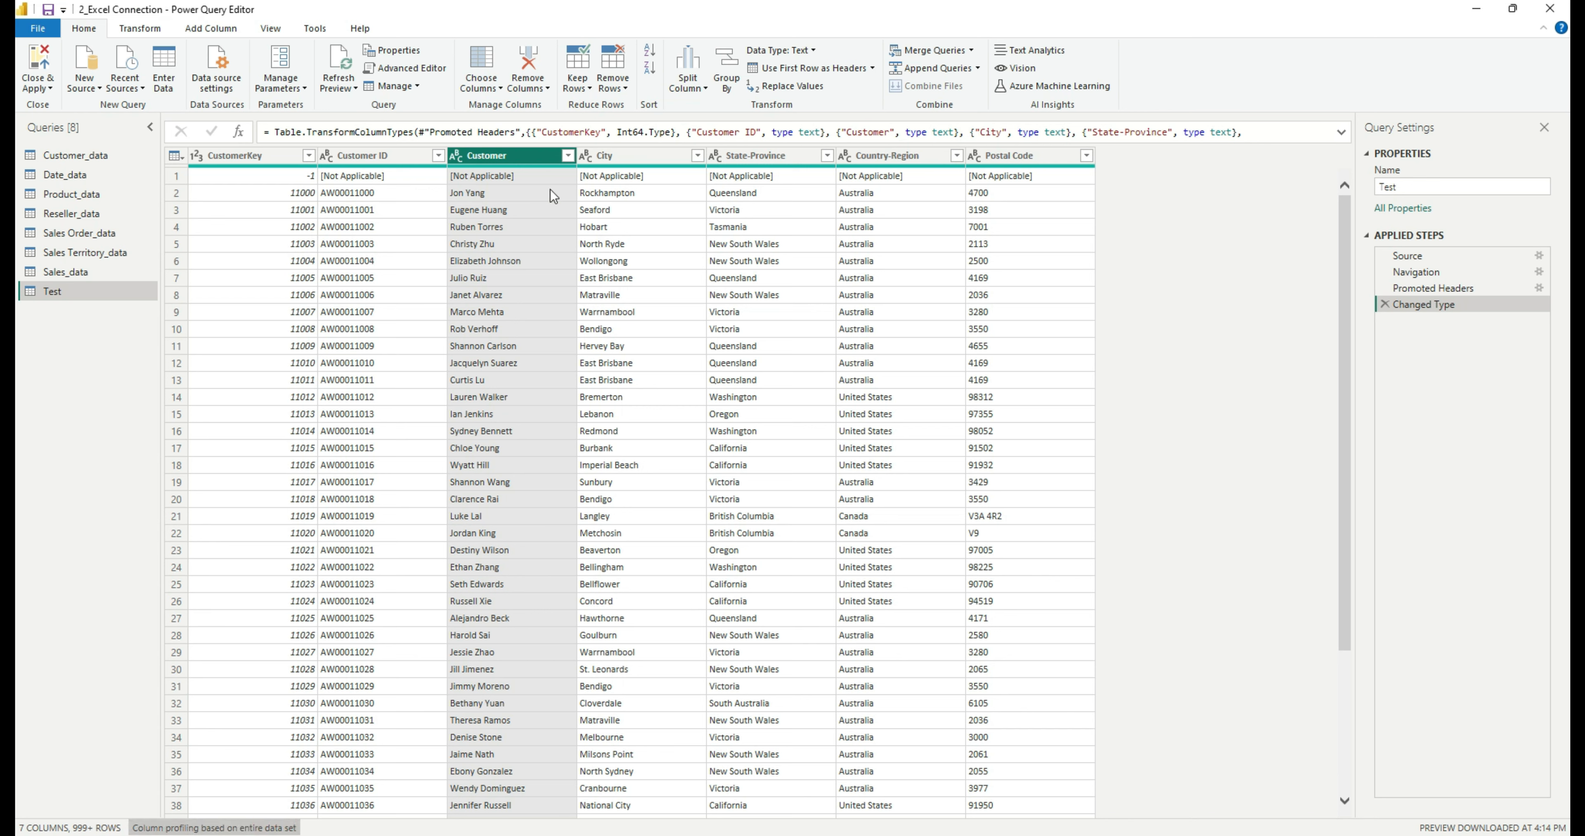
{"action": "left_click", "coordinate": [205, 828]}
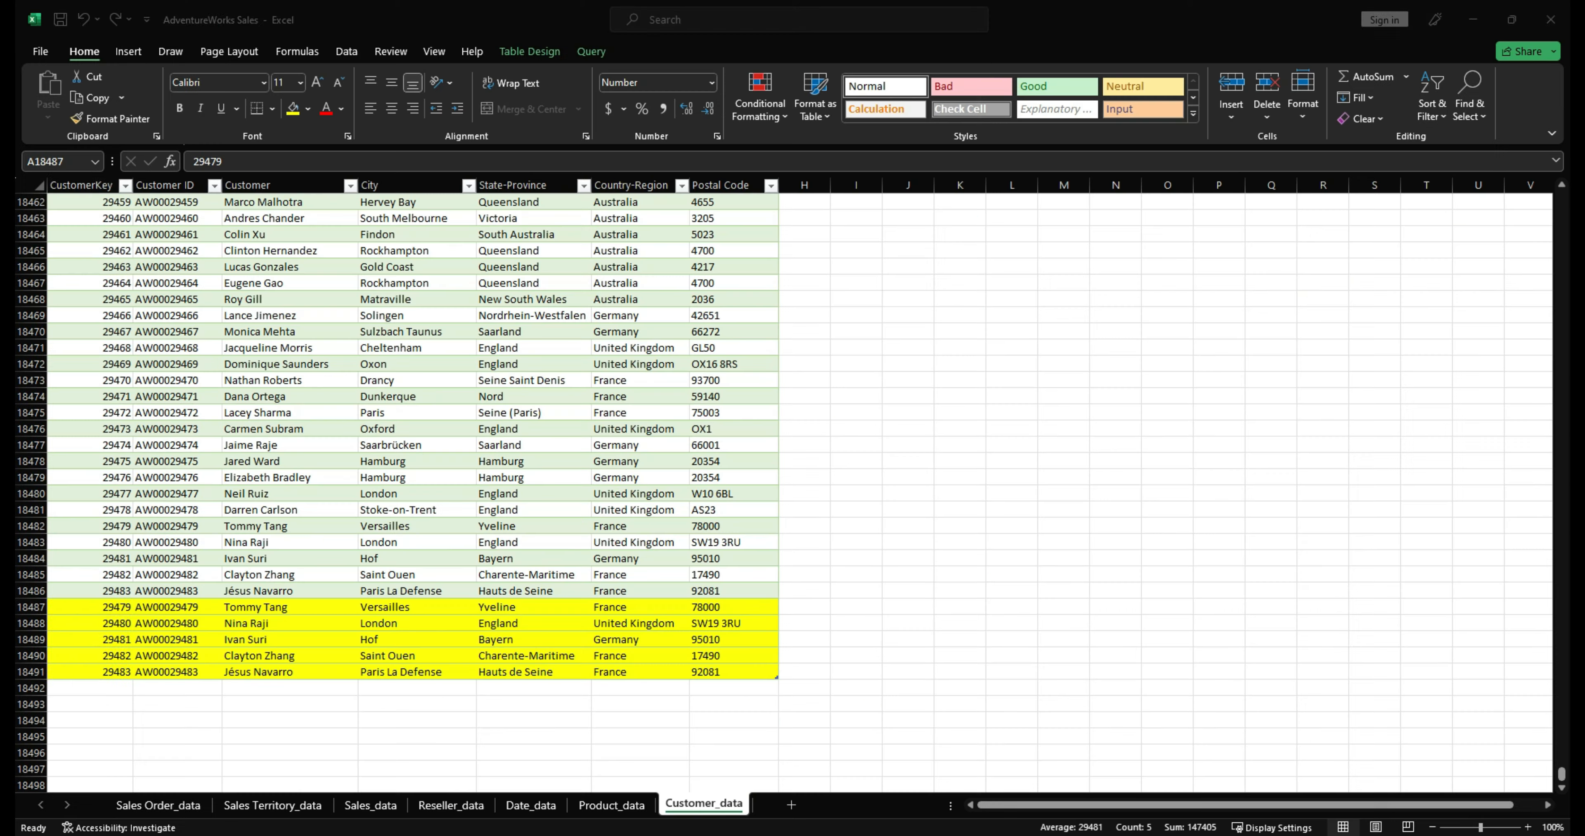
{"action": "left_click", "coordinate": [184, 720]}
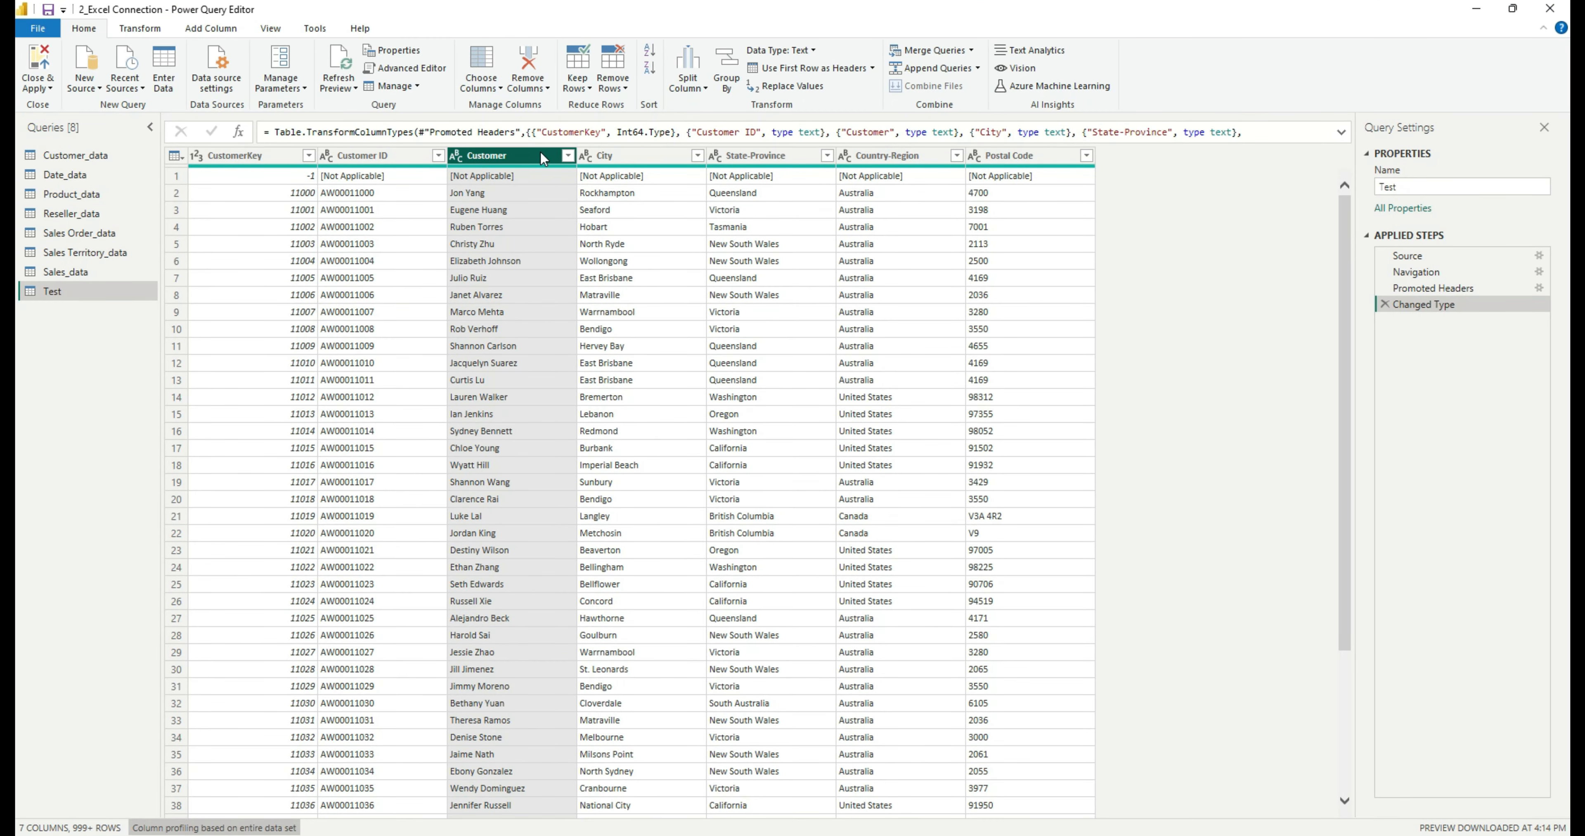
Step: Keep only the duplicate rows of the Test query based on the Customer column
{"action": "left_click", "coordinate": [588, 89]}
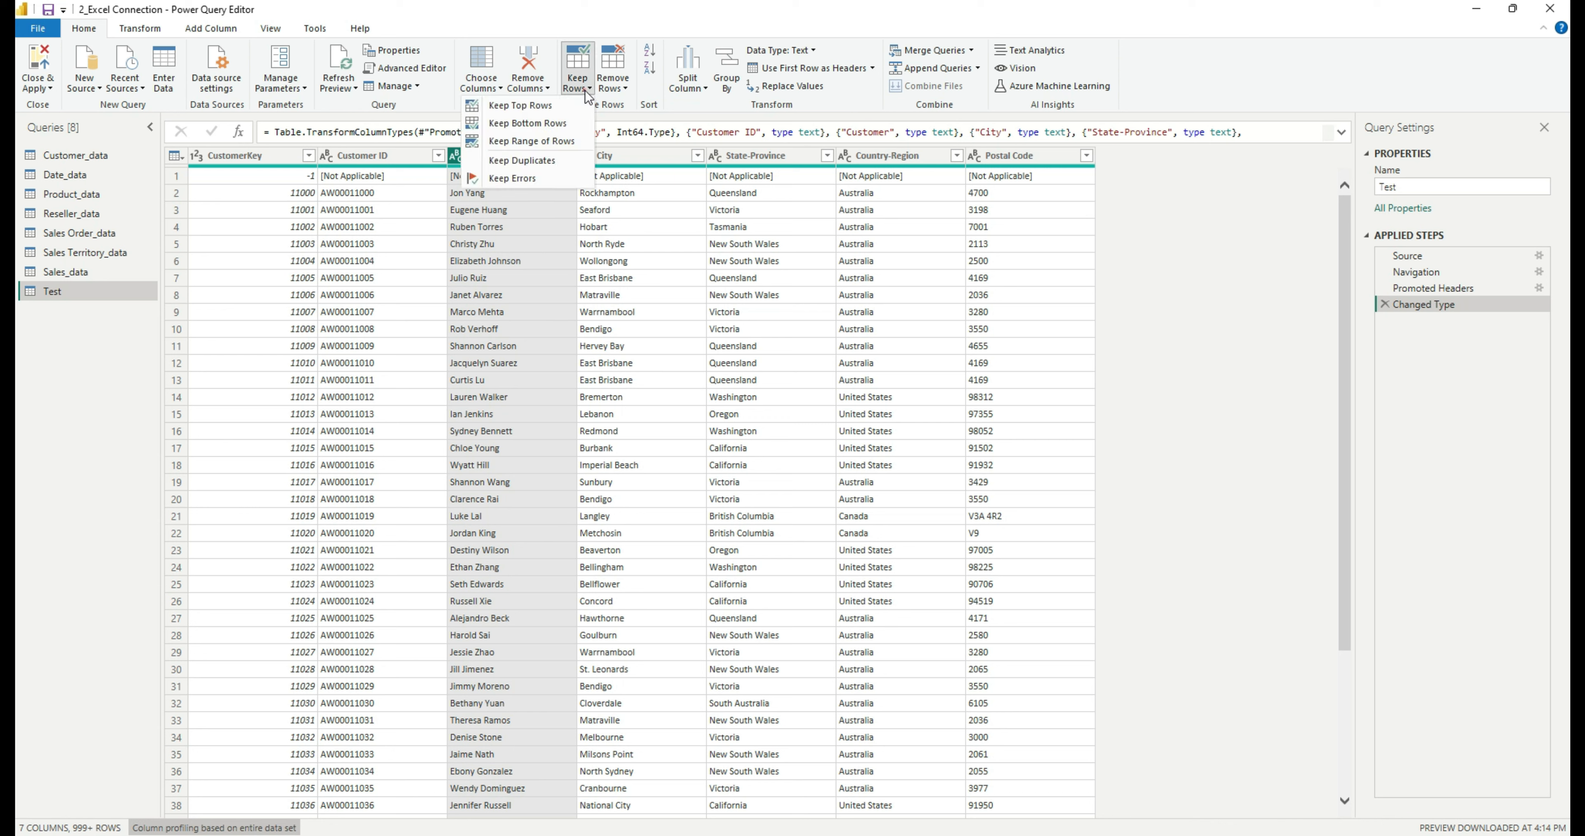
{"action": "left_click", "coordinate": [1204, 369]}
{"action": "left_click", "coordinate": [520, 157]}
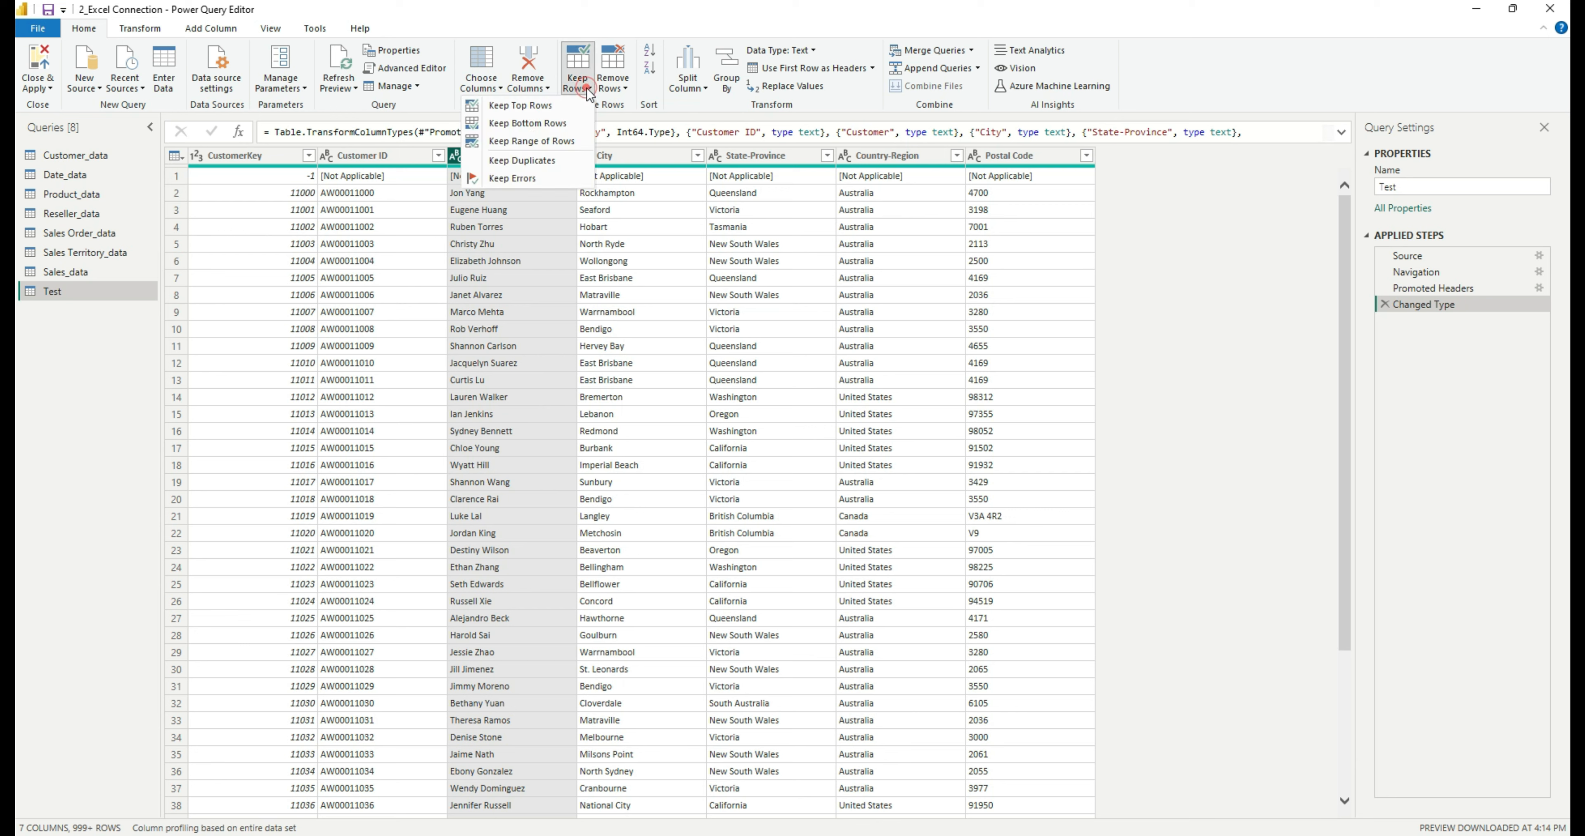
{"action": "left_click", "coordinate": [587, 88]}
{"action": "left_click", "coordinate": [536, 160]}
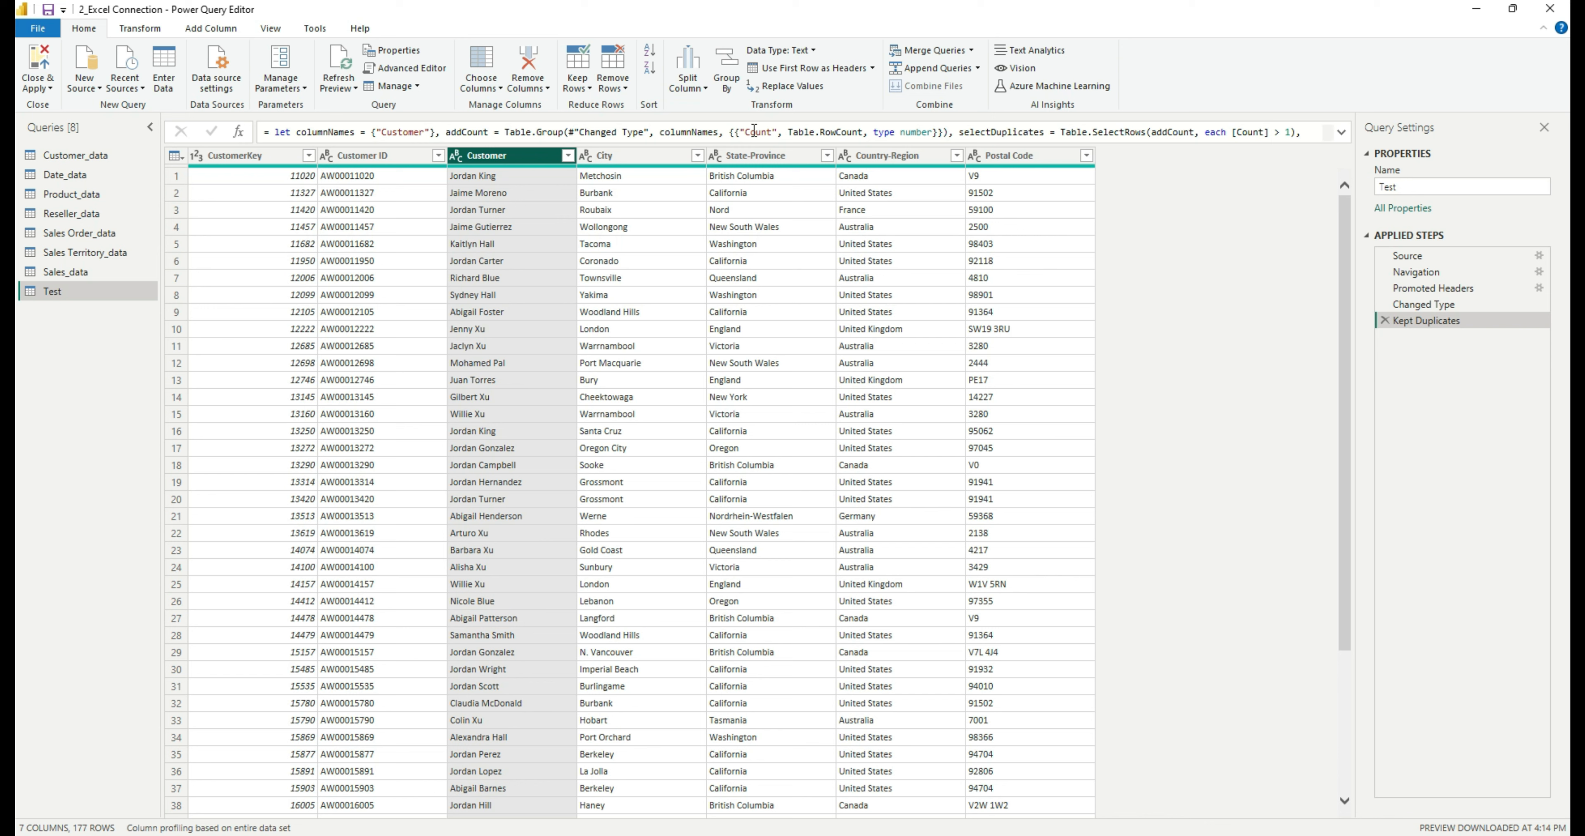
Step: Check the yellow duplicate records in the Excel workbook's Customer_data sheet and return to Power Query Editor
{"action": "left_click", "coordinate": [525, 159]}
{"action": "key", "text": "alt+Tab"}
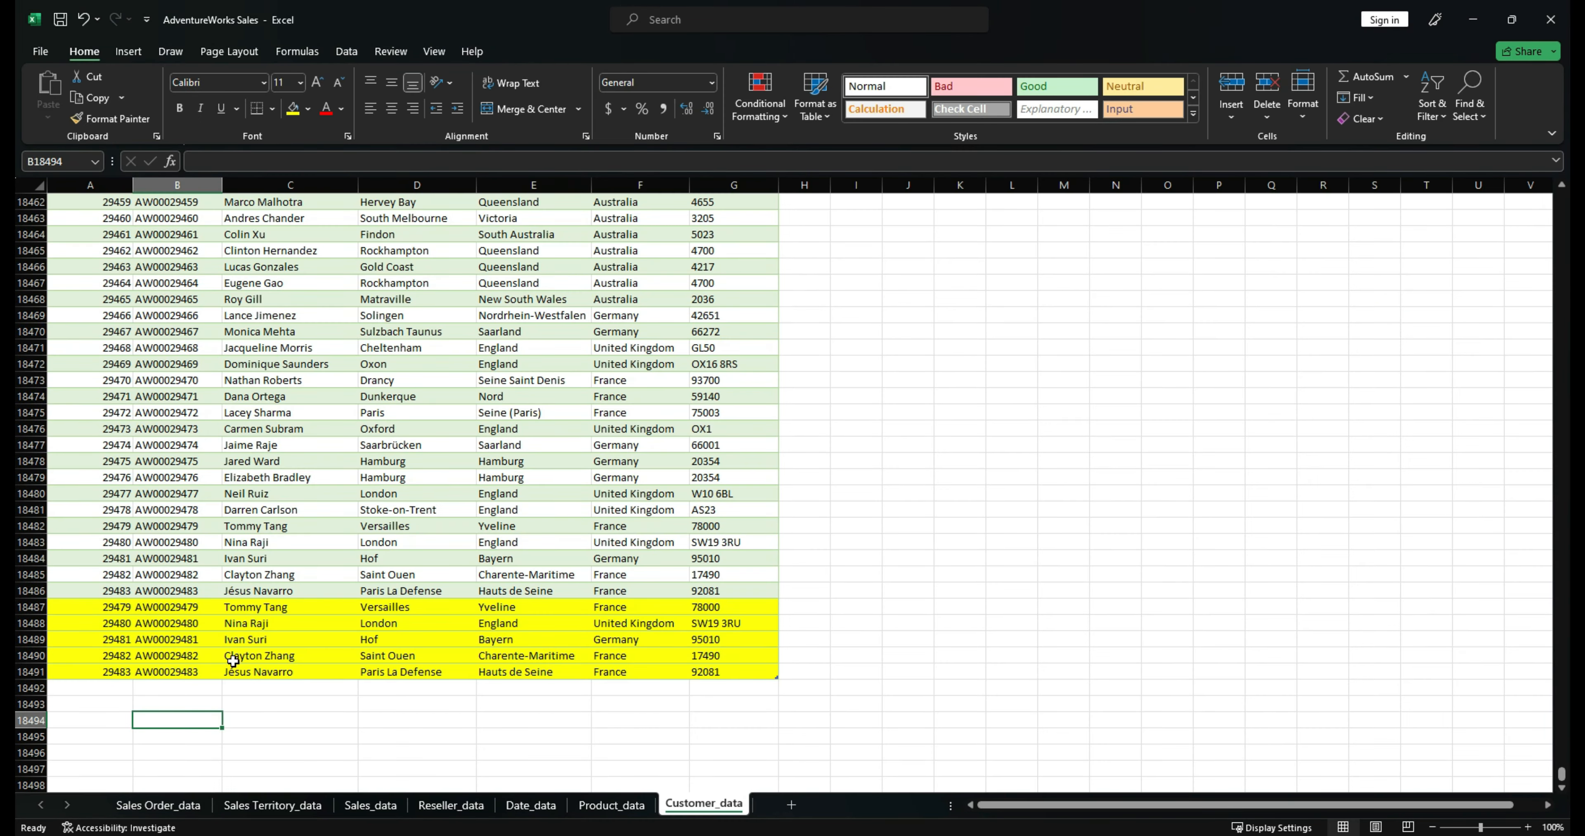
{"action": "key", "text": "alt+Tab"}
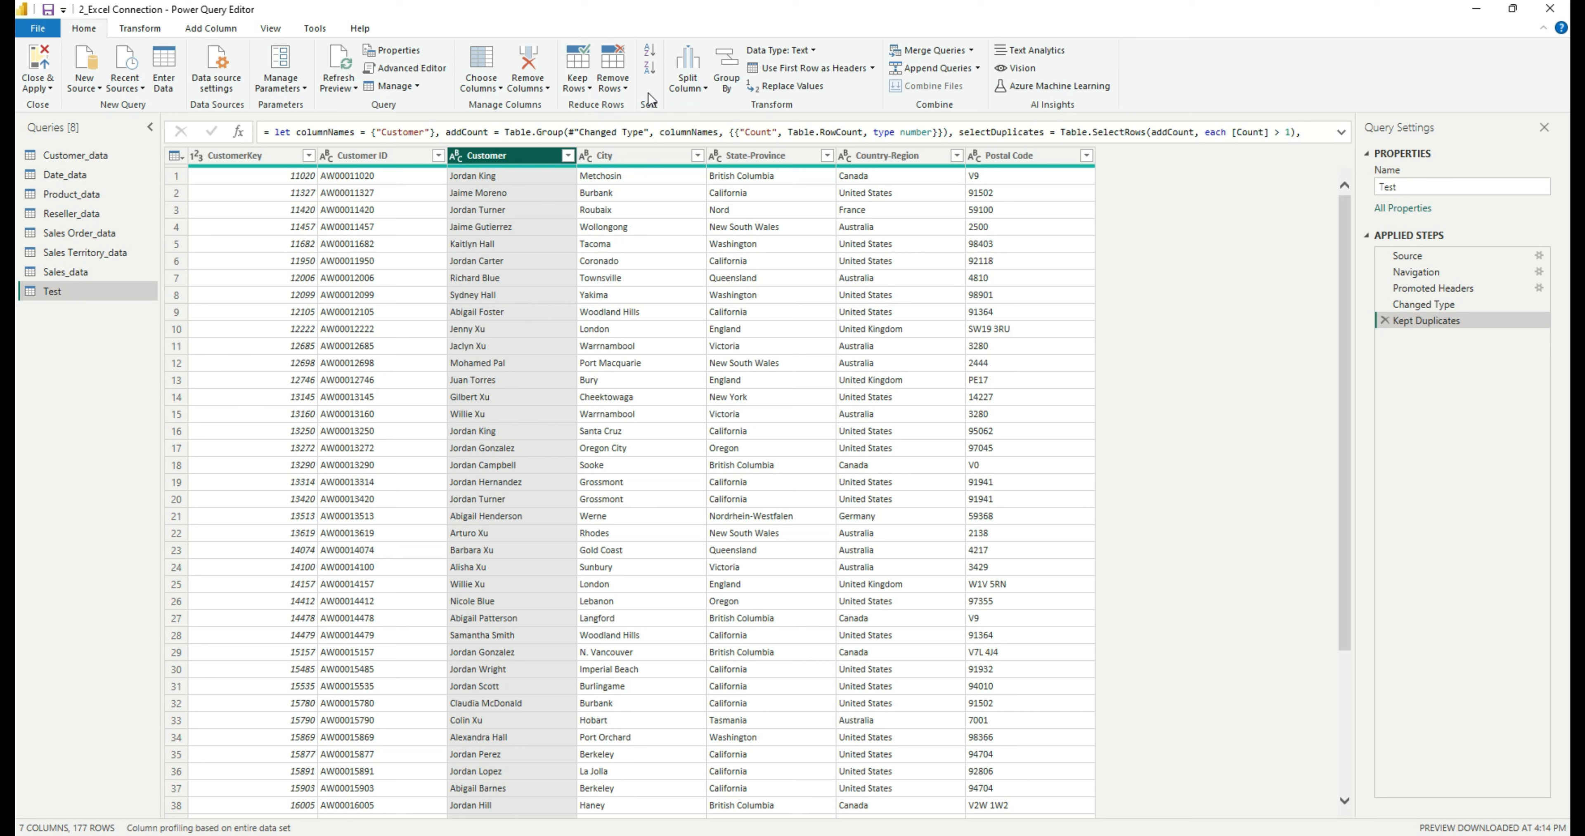
Step: Sort the kept duplicate rows by the Customer column in ascending order
{"action": "left_click", "coordinate": [650, 49]}
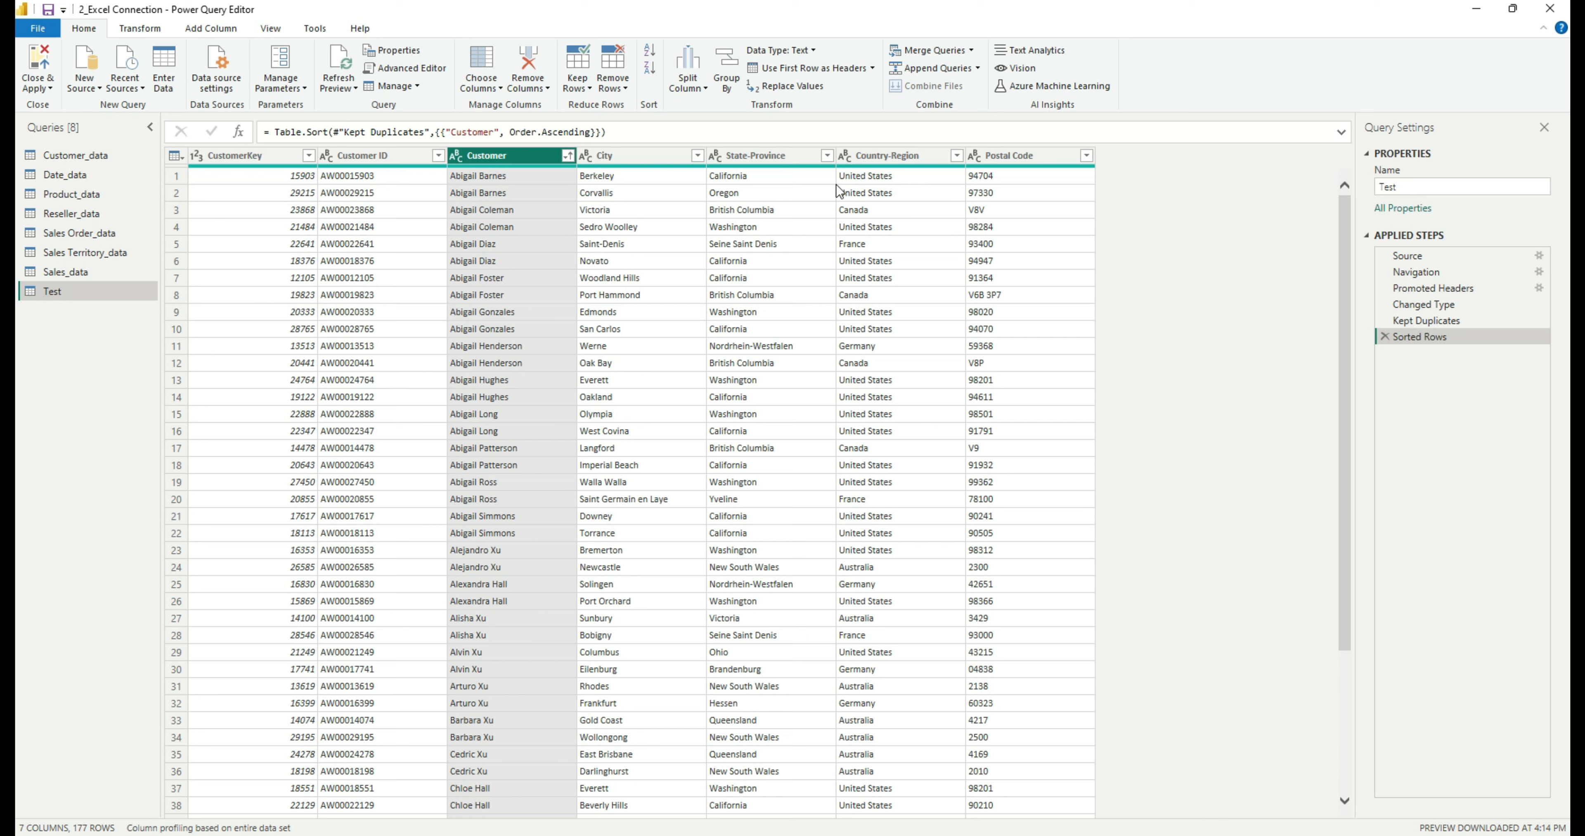
{"action": "left_click", "coordinate": [577, 83]}
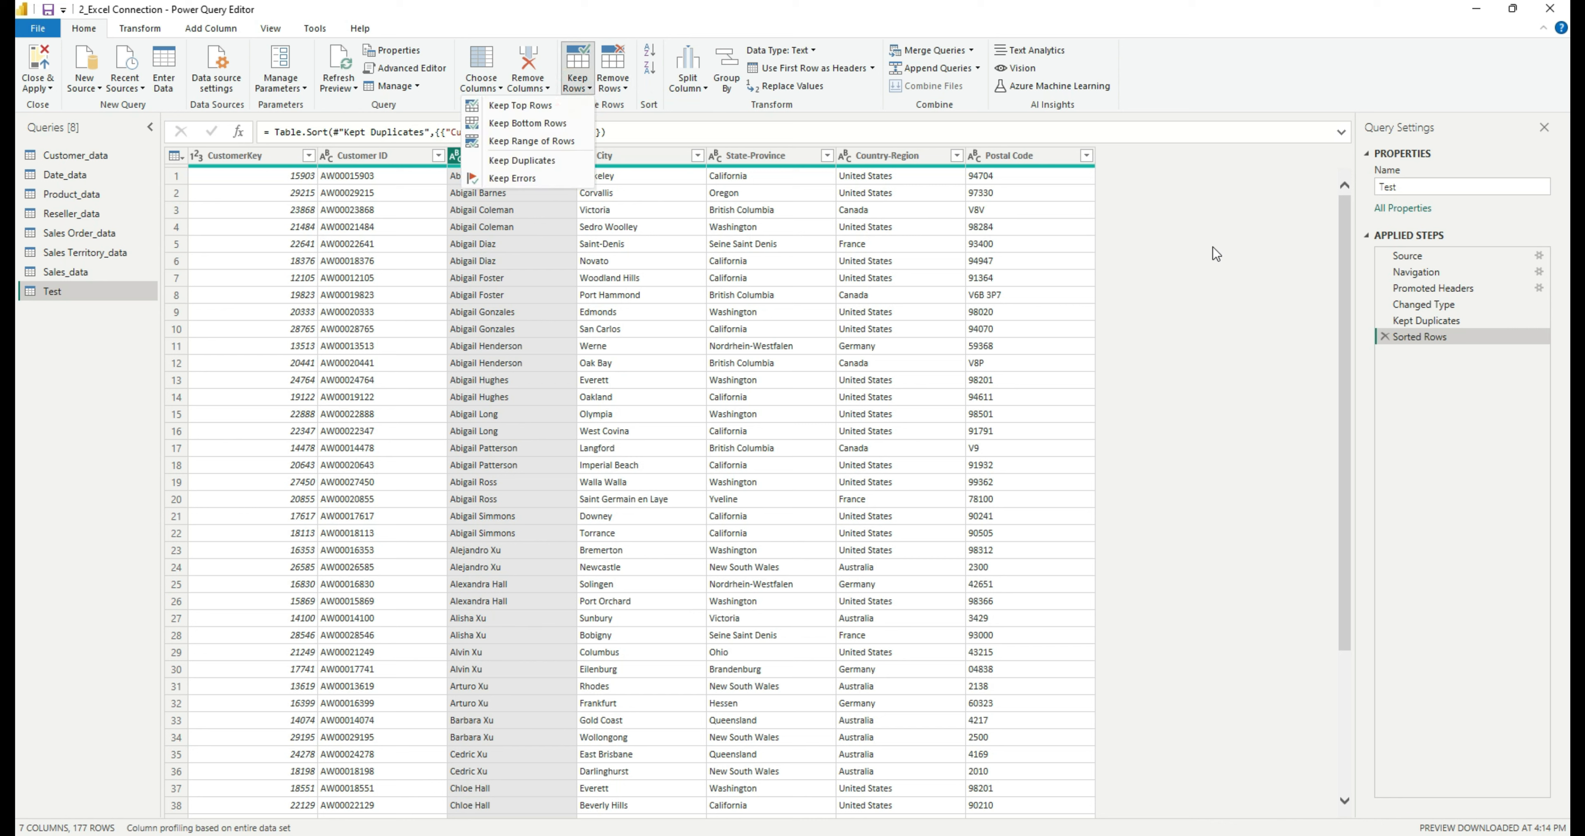
{"action": "left_click", "coordinate": [1176, 253]}
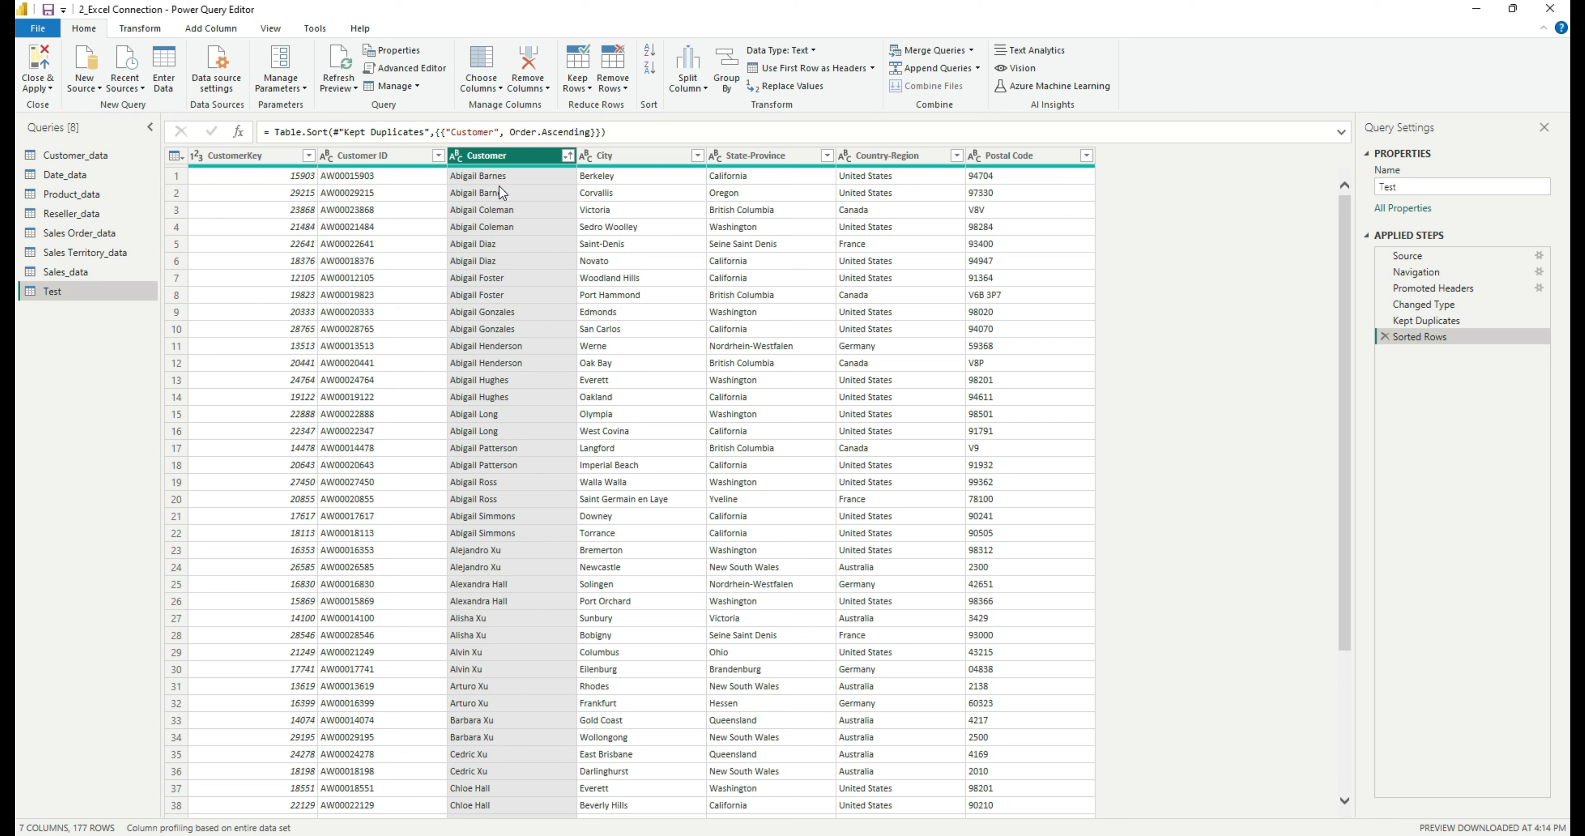
Step: Delete the Sorted Rows and Kept Duplicates steps from the Test query
{"action": "left_click", "coordinate": [1384, 336]}
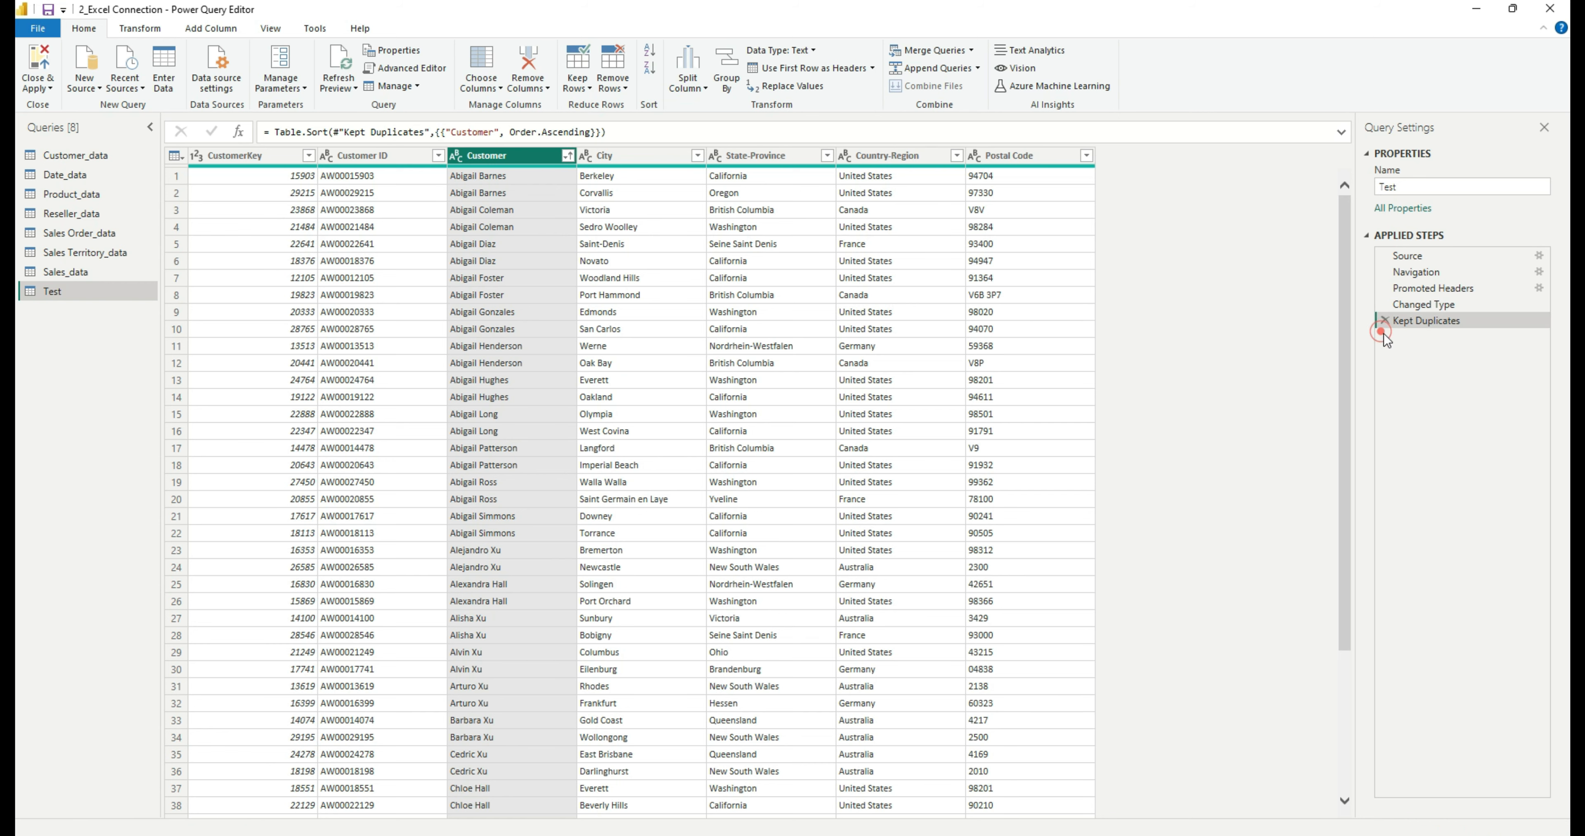
{"action": "left_click", "coordinate": [1382, 321]}
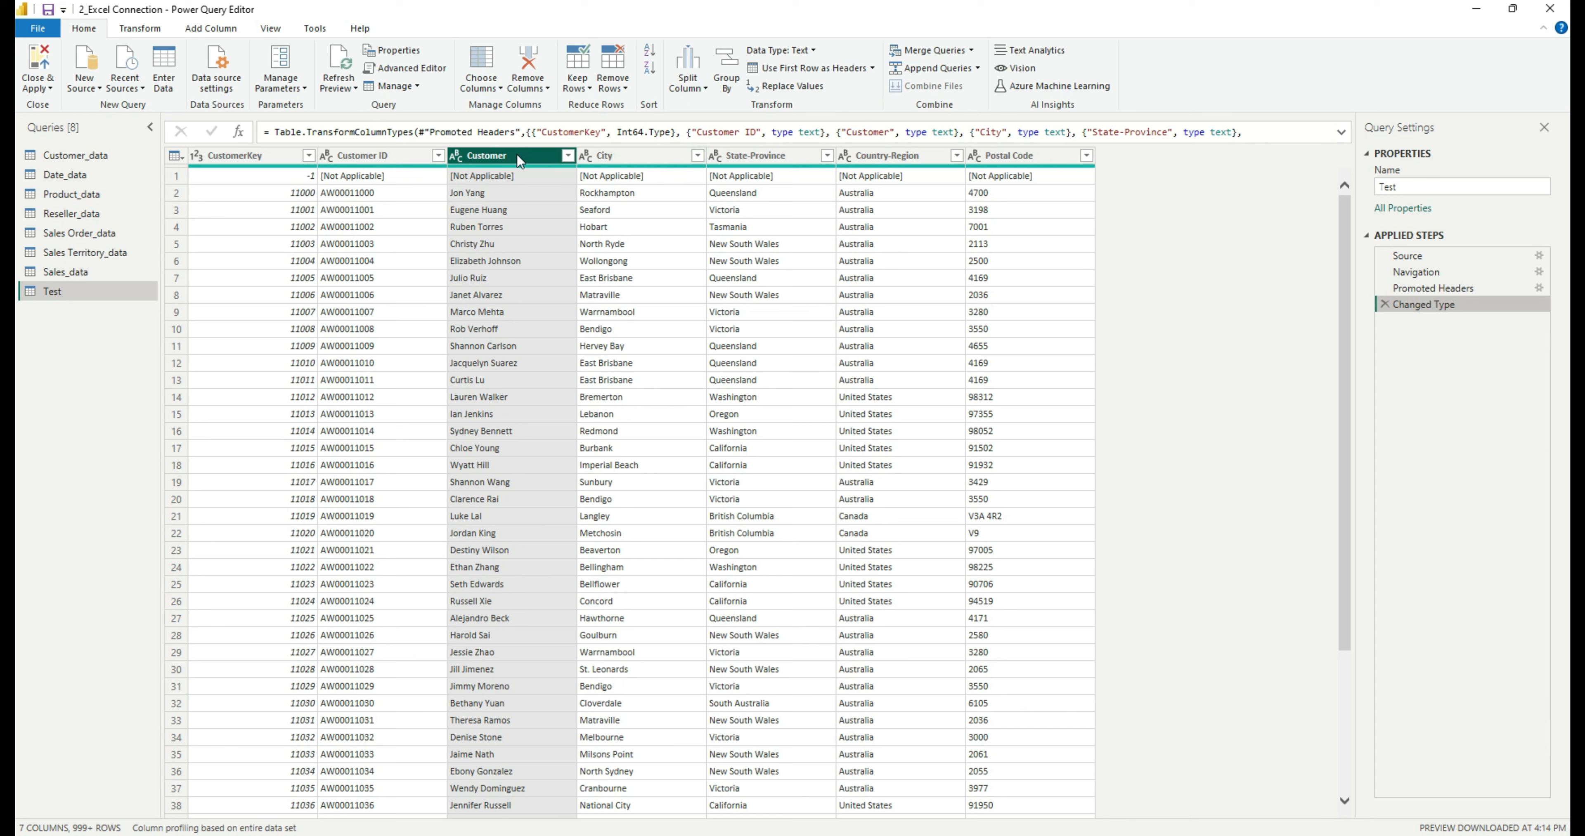
Step: Keep only the duplicate rows of the Test query based on the Customer, City and State-Province columns
{"action": "left_click", "coordinate": [623, 153], "text": "ctrl"}
{"action": "left_click", "coordinate": [768, 159], "text": "ctrl"}
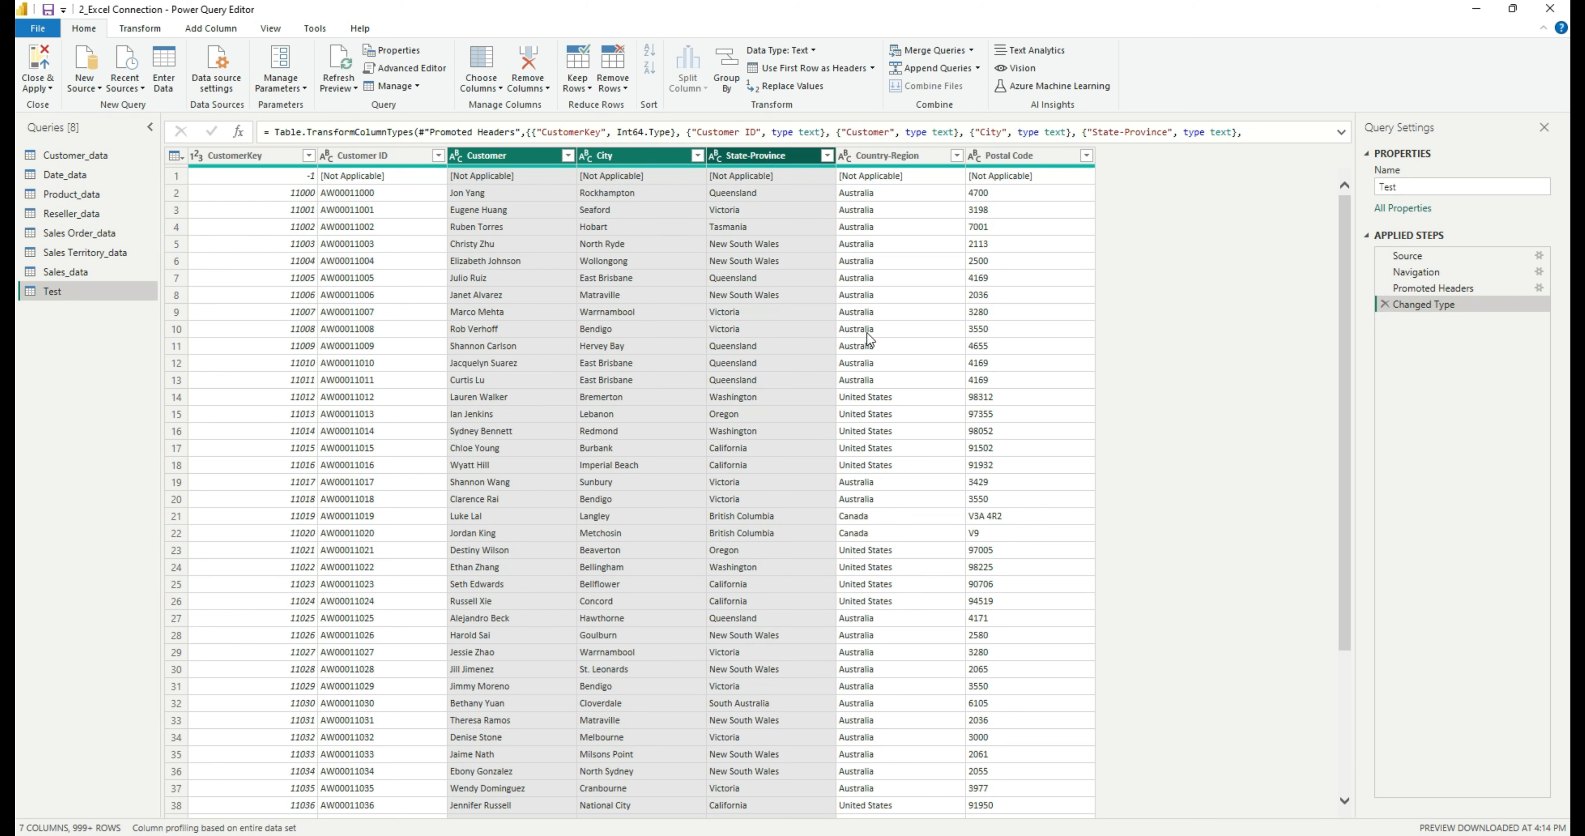
{"action": "mouse_move", "coordinate": [990, 833]}
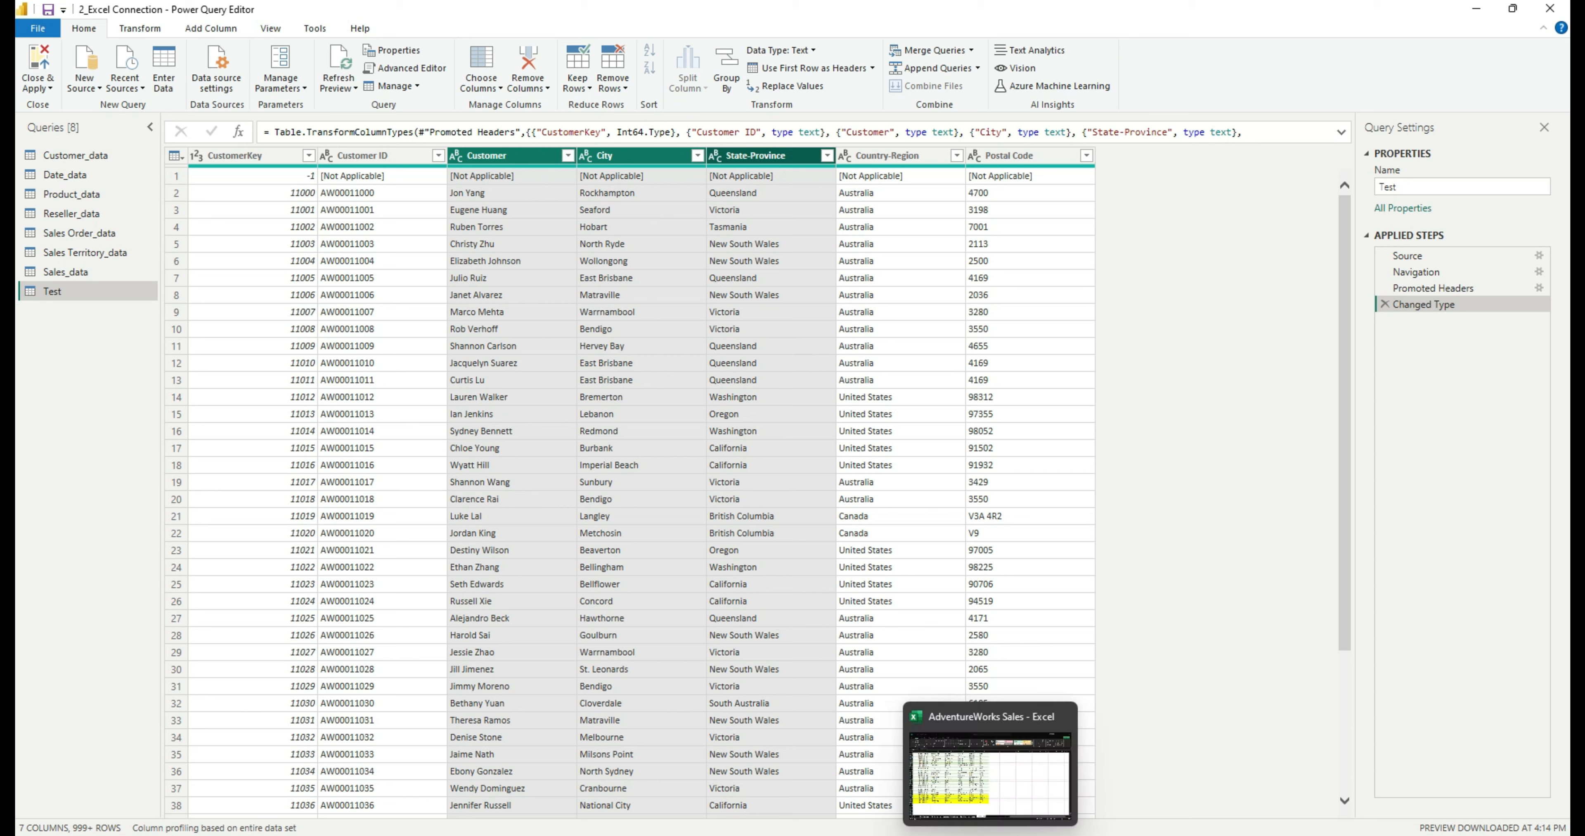
{"action": "left_click", "coordinate": [589, 88]}
{"action": "left_click", "coordinate": [558, 161]}
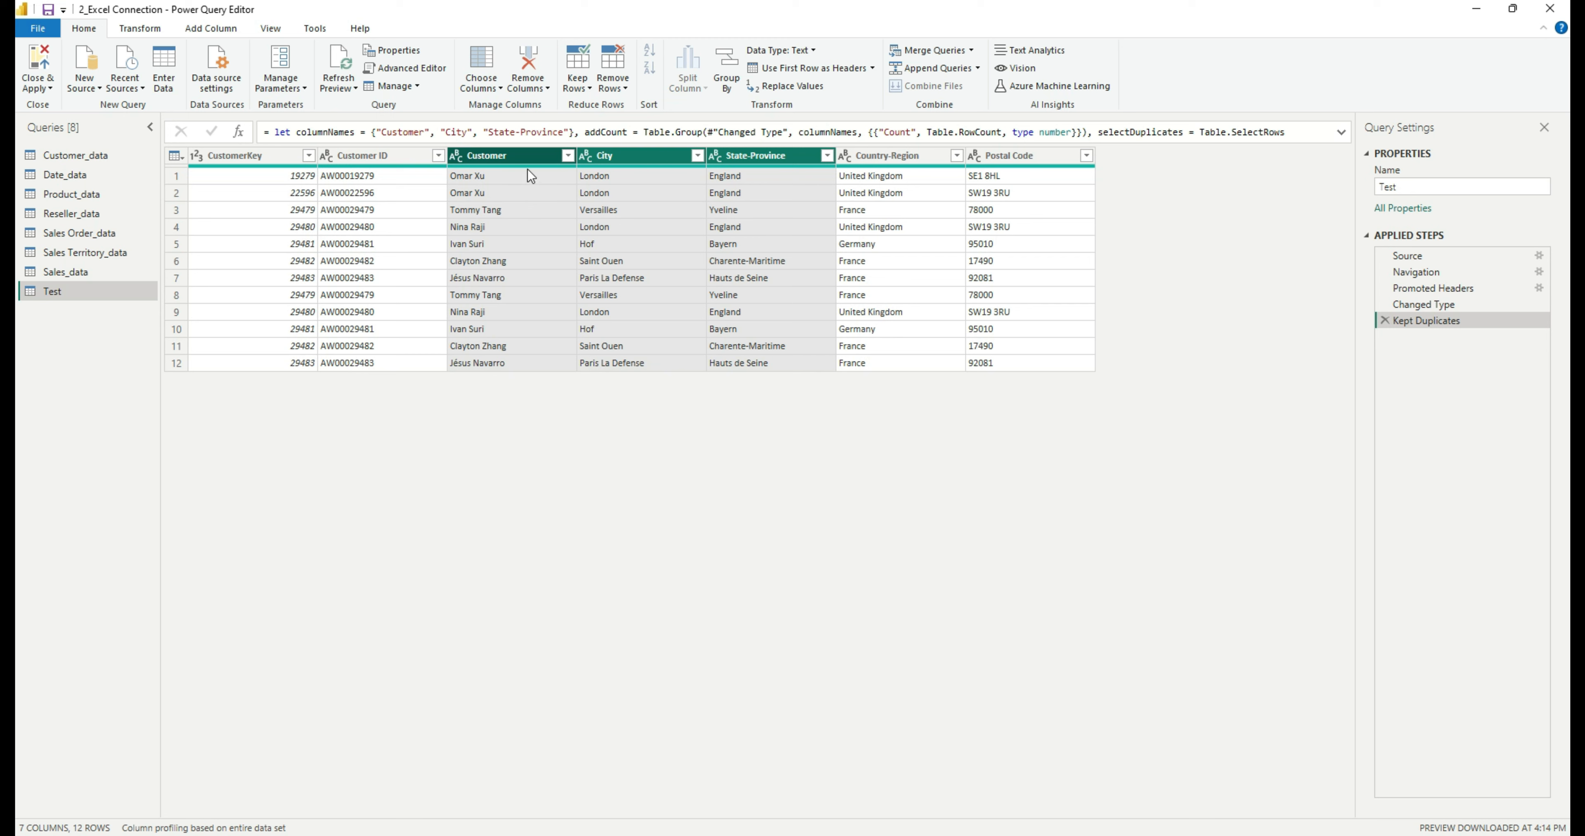
{"action": "mouse_move", "coordinate": [750, 165]}
{"action": "left_click", "coordinate": [578, 89]}
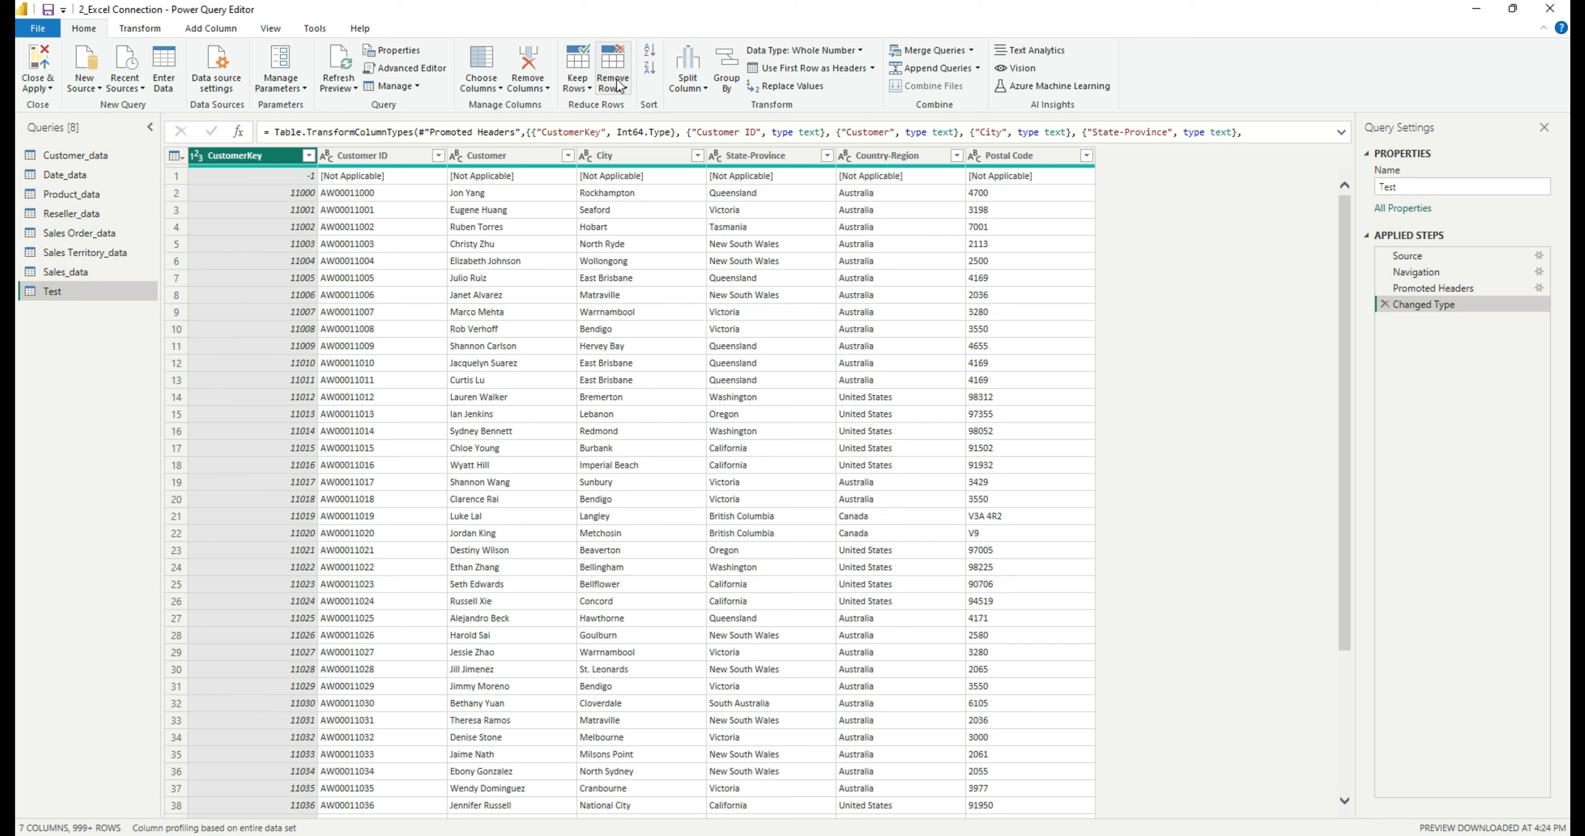
{"action": "left_click", "coordinate": [581, 88]}
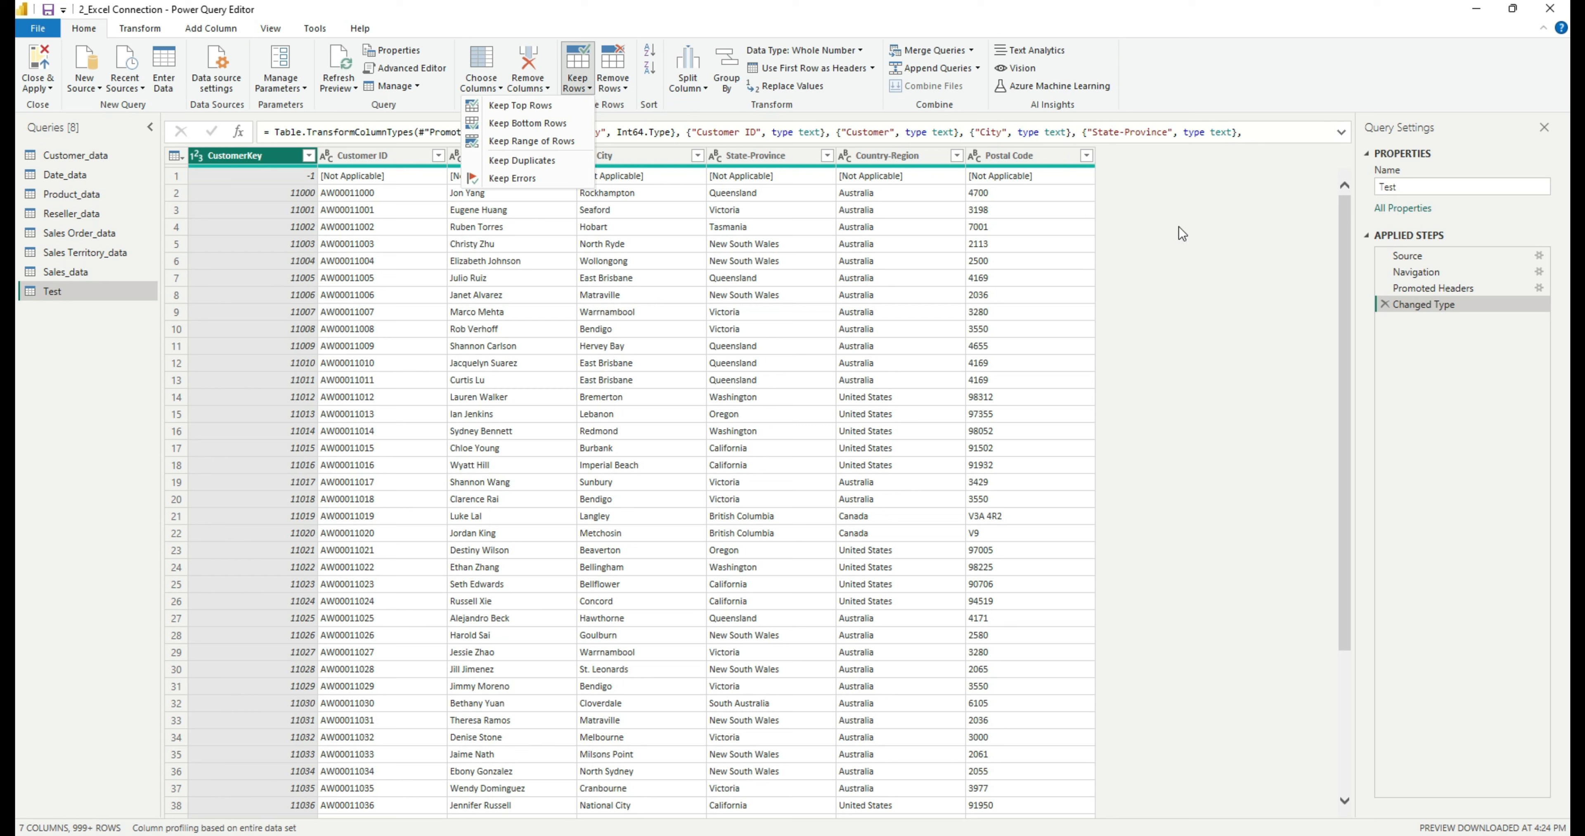
{"action": "left_click", "coordinate": [263, 150]}
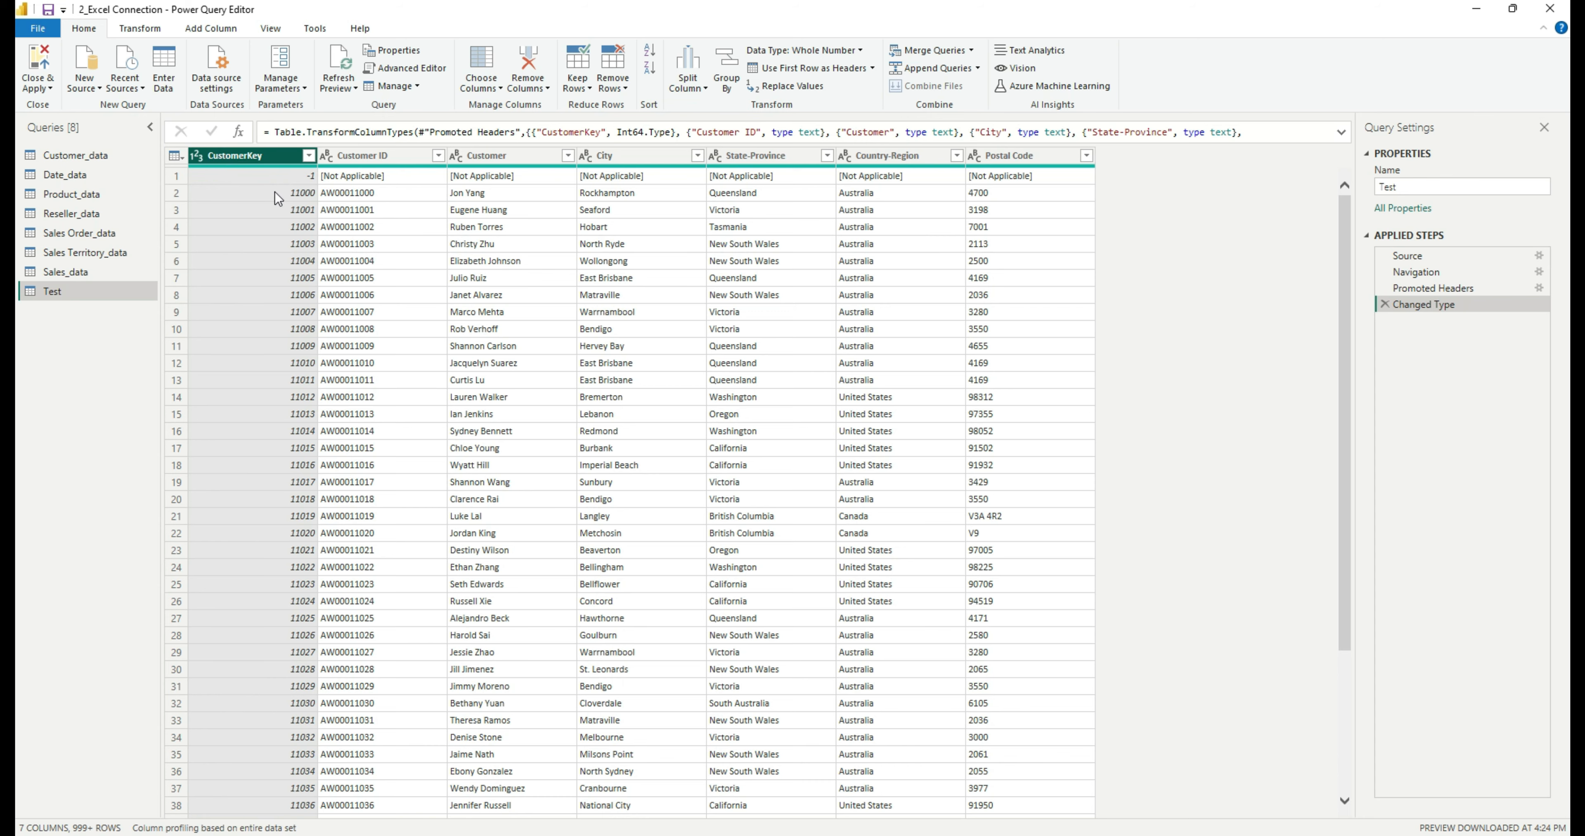
Step: Switch to the Excel workbook and examine which values the CustomerKey column of the Customer_data sheet contains
{"action": "left_click", "coordinate": [988, 835]}
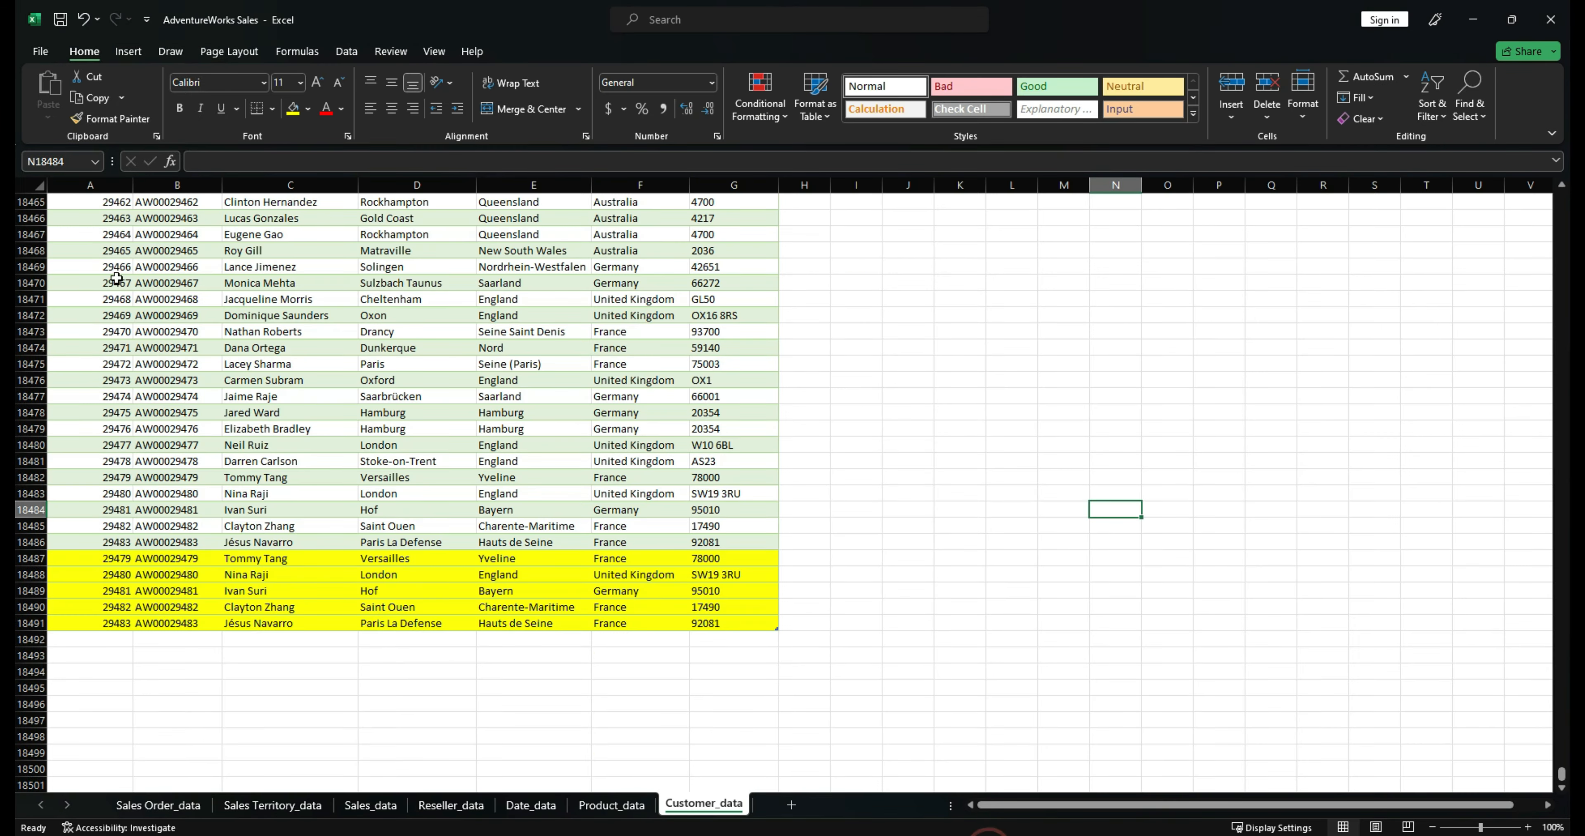
{"action": "left_click", "coordinate": [108, 461]}
{"action": "key", "text": "ctrl+shift+Up"}
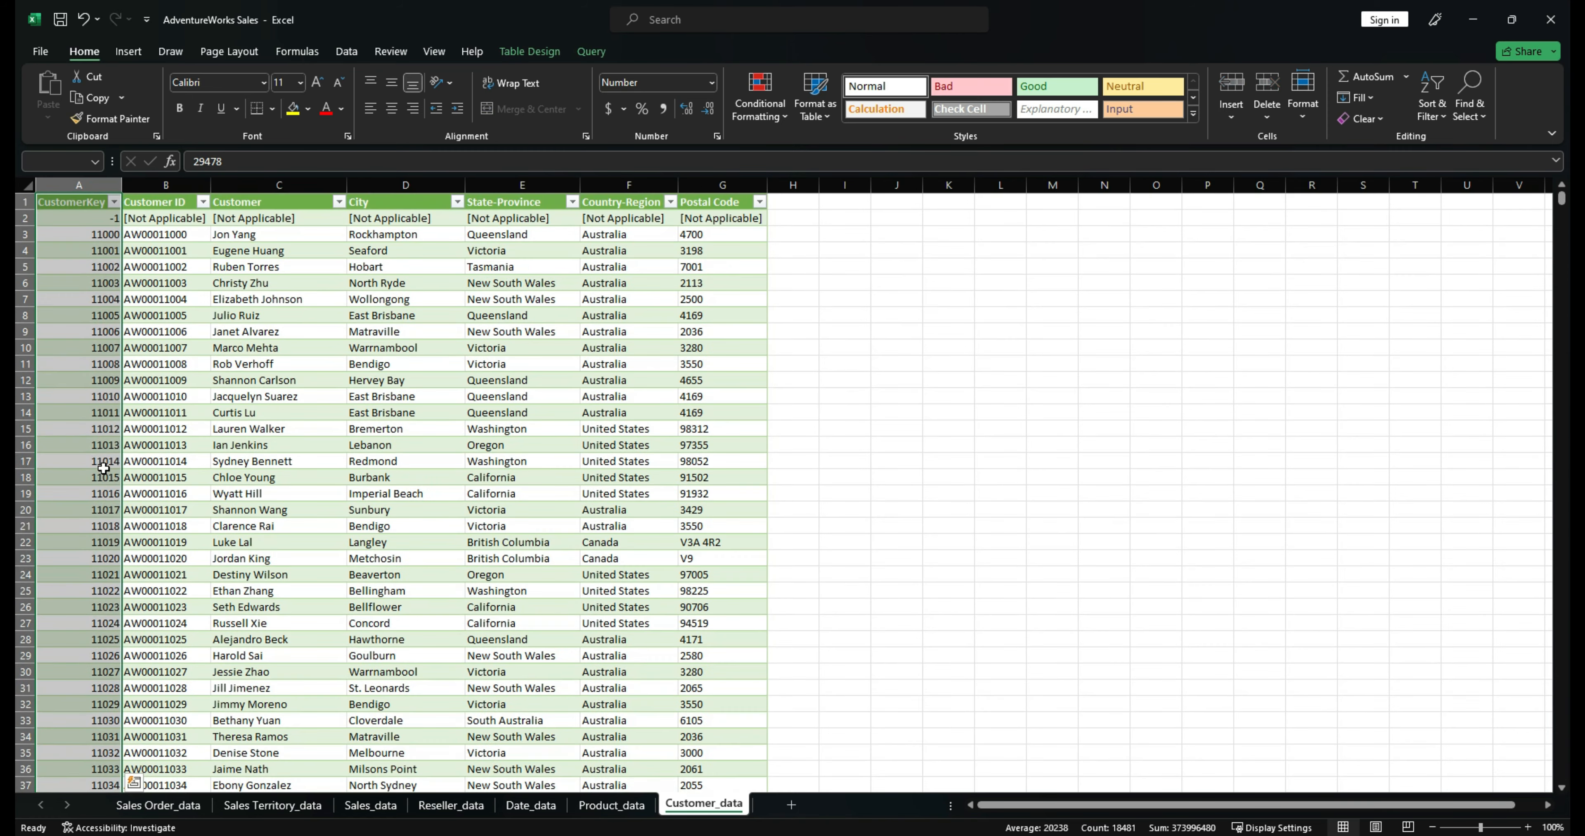
{"action": "left_click", "coordinate": [70, 215]}
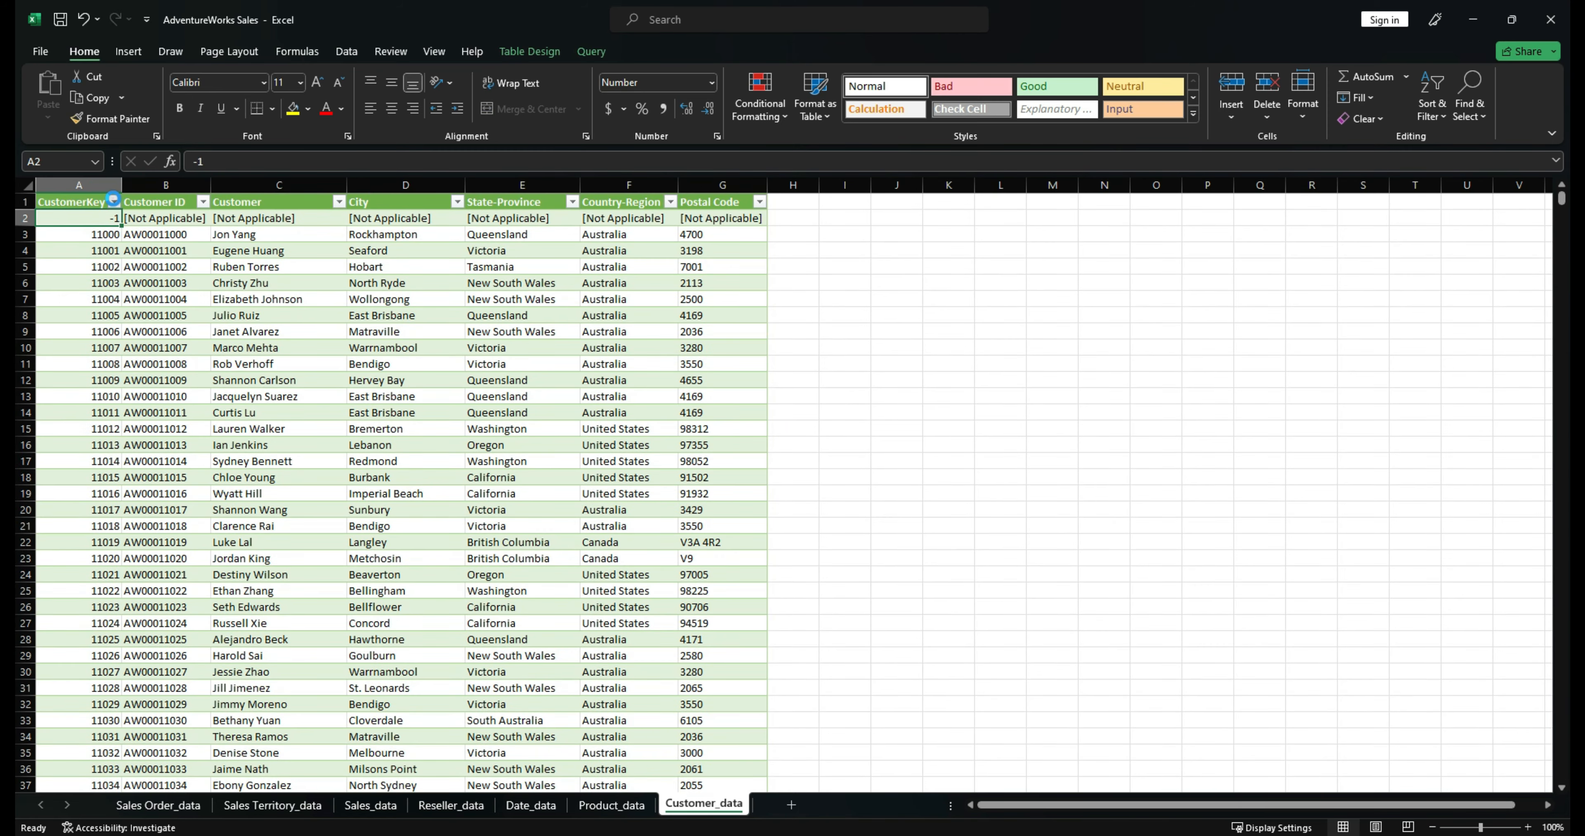
{"action": "left_click", "coordinate": [114, 201]}
{"action": "scroll", "coordinate": [111, 458], "scroll_direction": "down", "scroll_amount": 15}
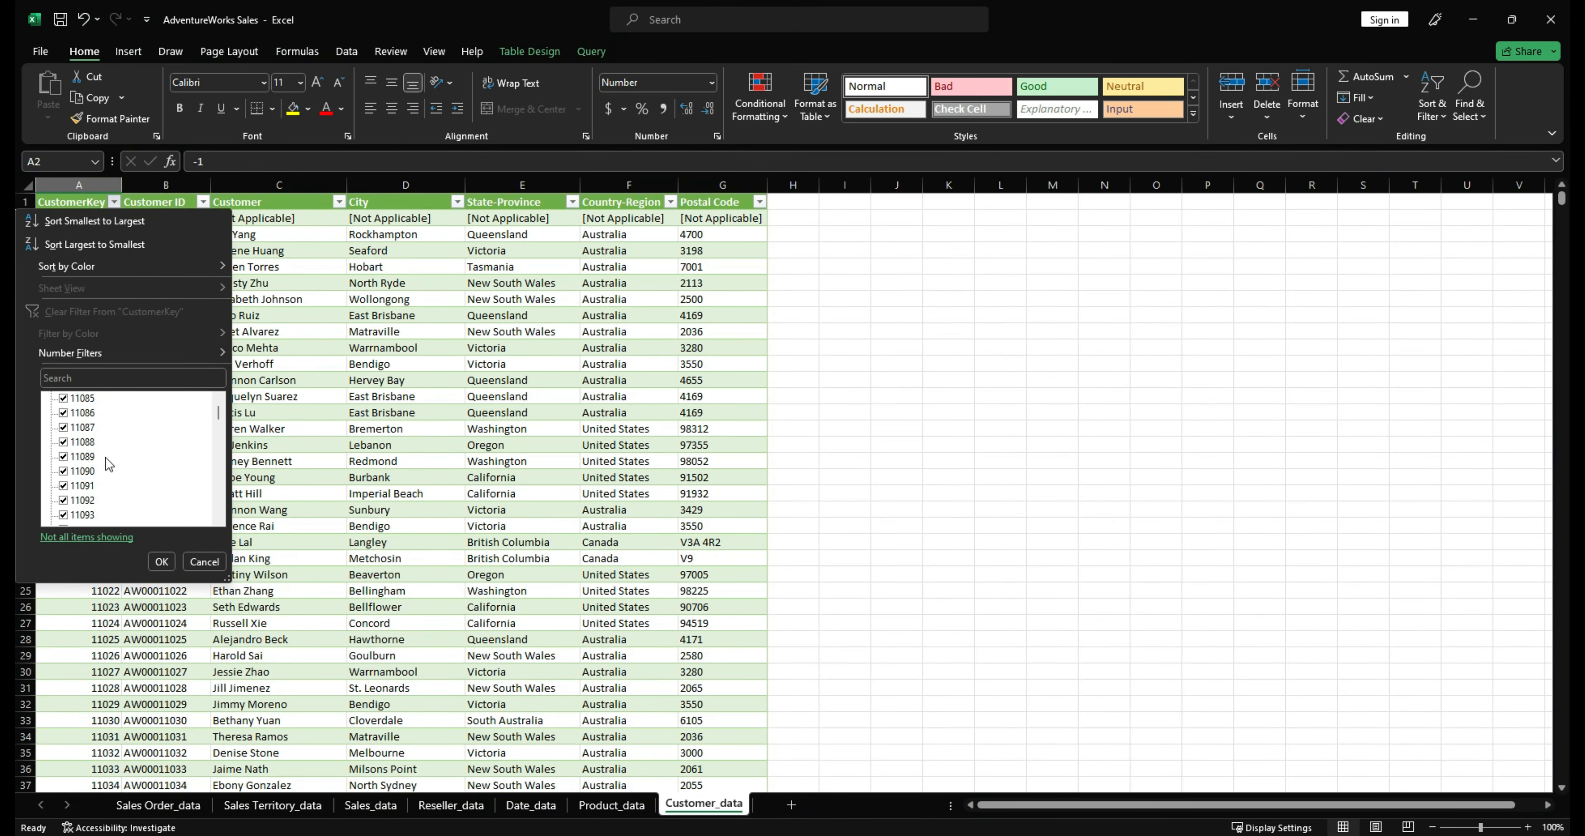
{"action": "scroll", "coordinate": [105, 459], "scroll_direction": "down", "scroll_amount": 15}
{"action": "left_click", "coordinate": [206, 564]}
Step: Add a new record below the table's last row on the Customer_data sheet with the CustomerKey value aa in cell A18492
{"action": "left_click", "coordinate": [109, 556]}
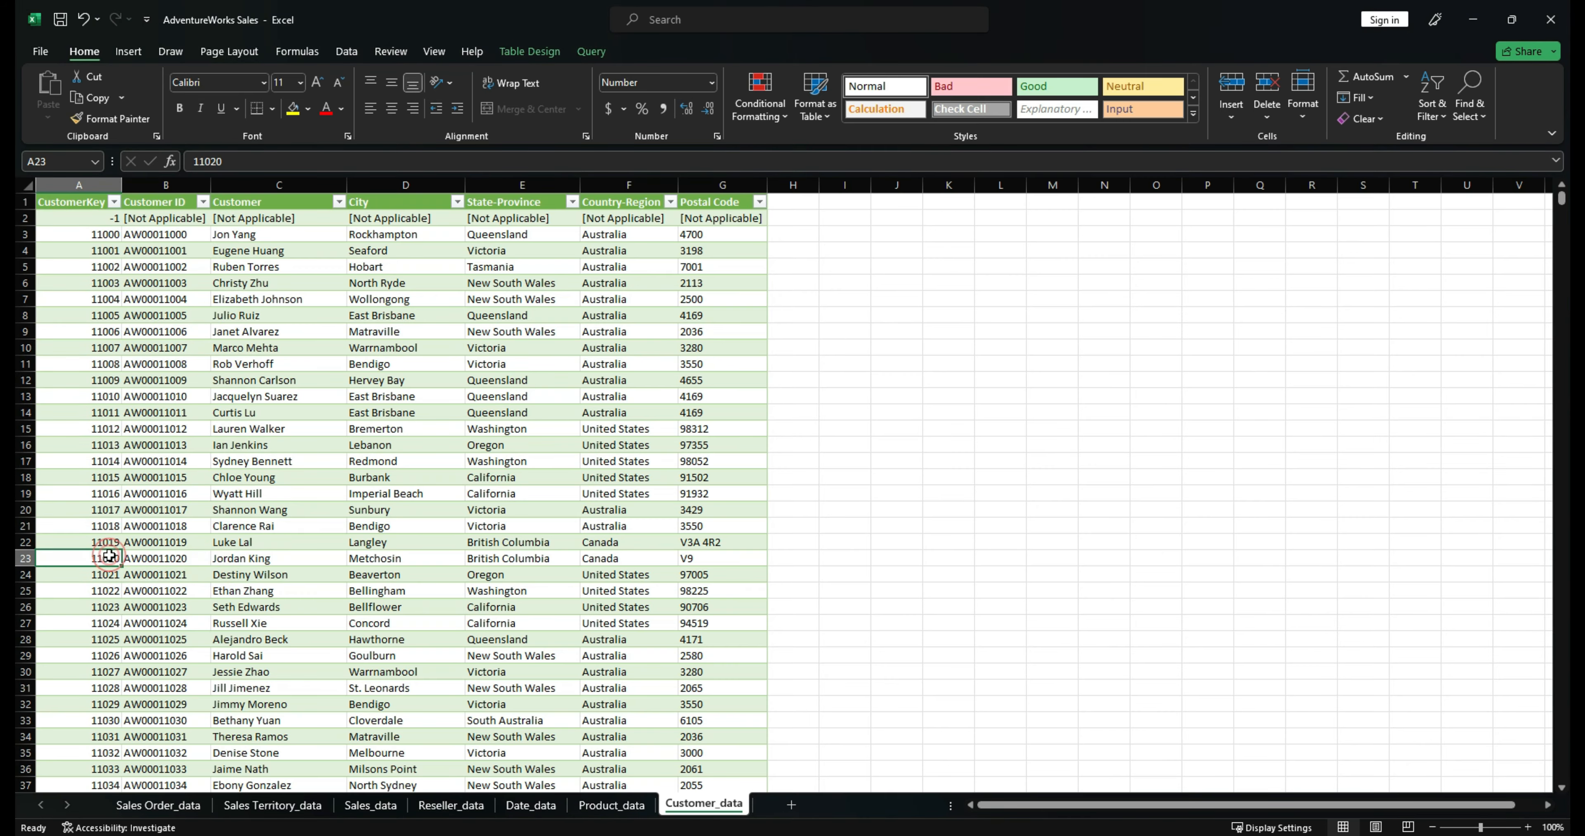
{"action": "key", "text": "ctrl+shift+Down"}
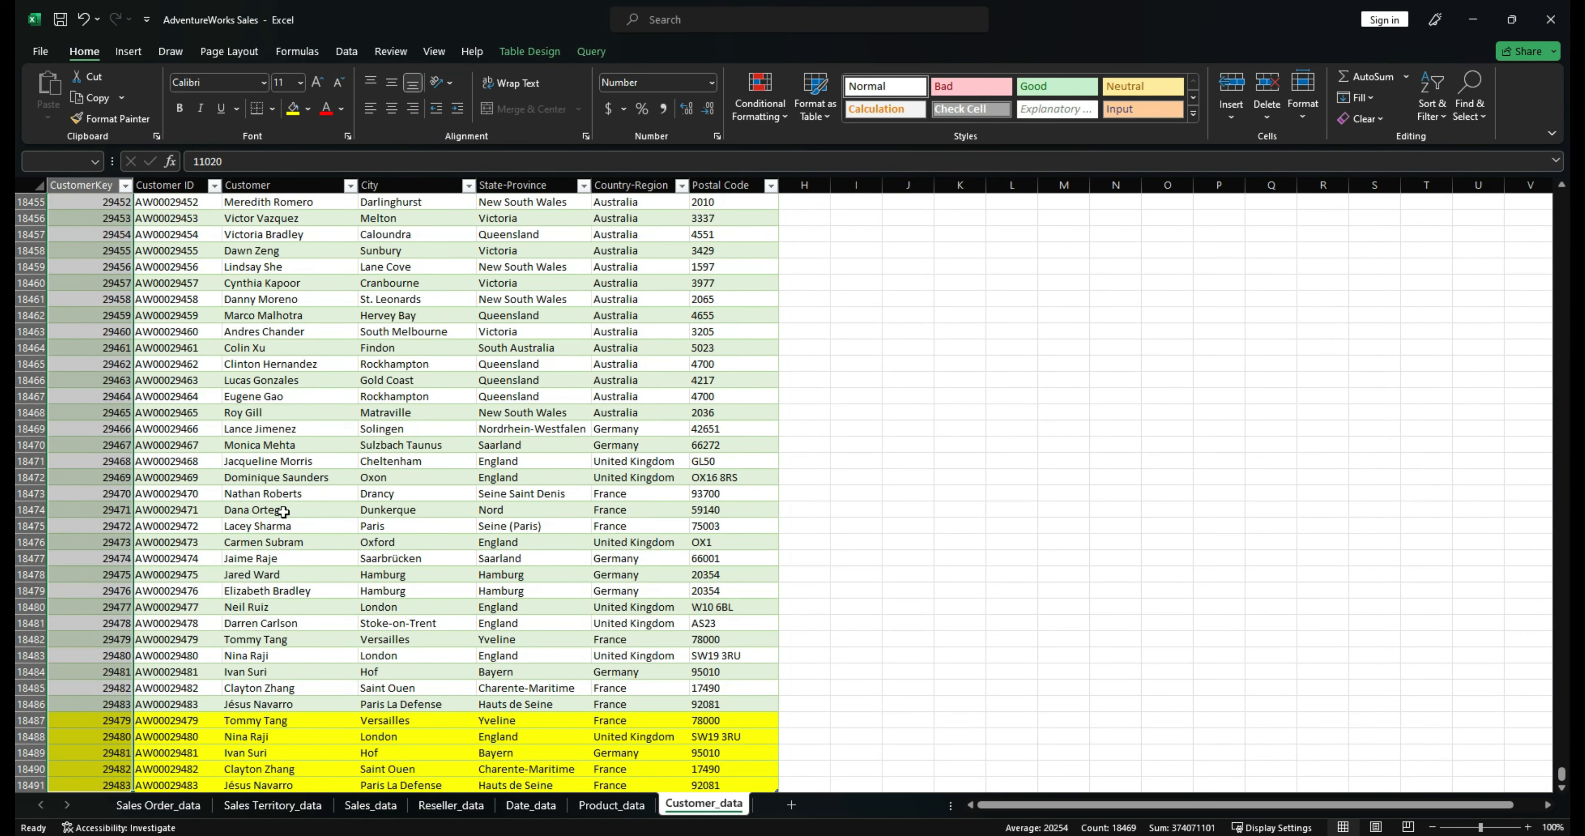
{"action": "scroll", "coordinate": [283, 512], "scroll_direction": "down", "scroll_amount": 4}
{"action": "left_click", "coordinate": [105, 606]}
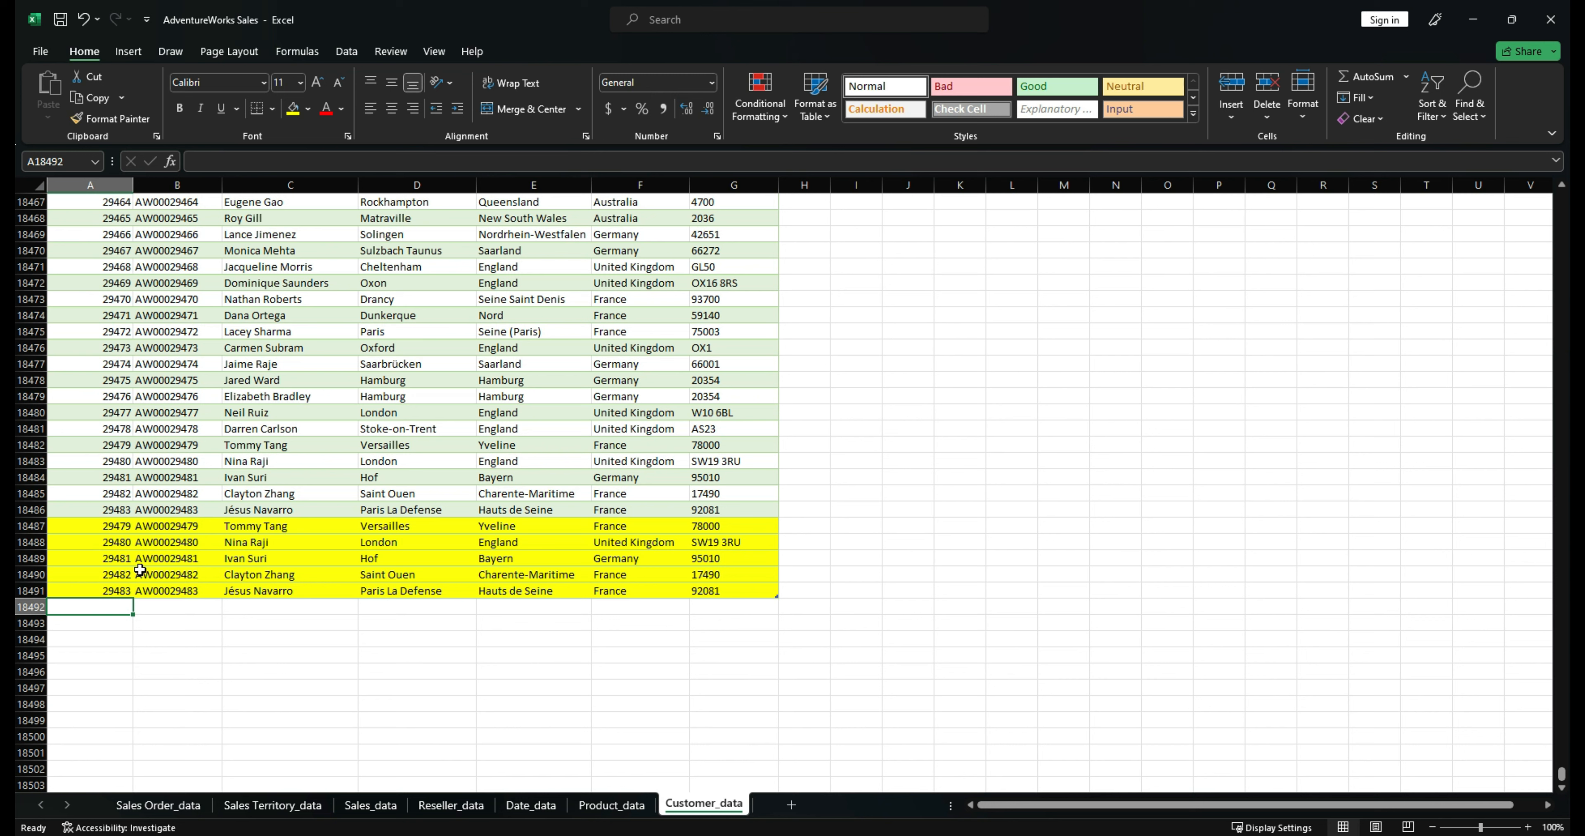
{"action": "type", "text": "aa"}
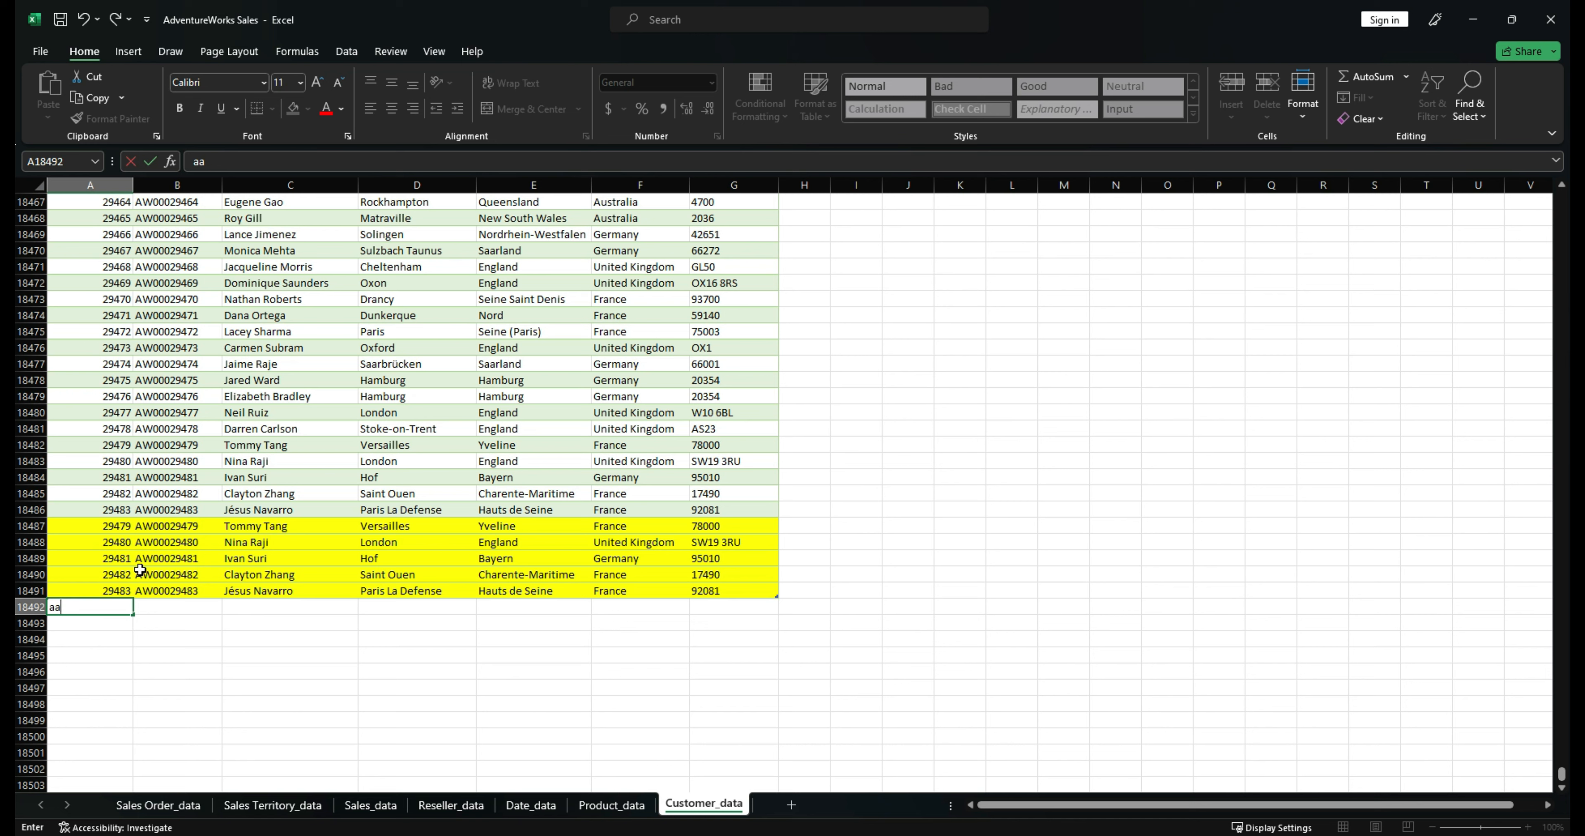
{"action": "key", "text": "Tab"}
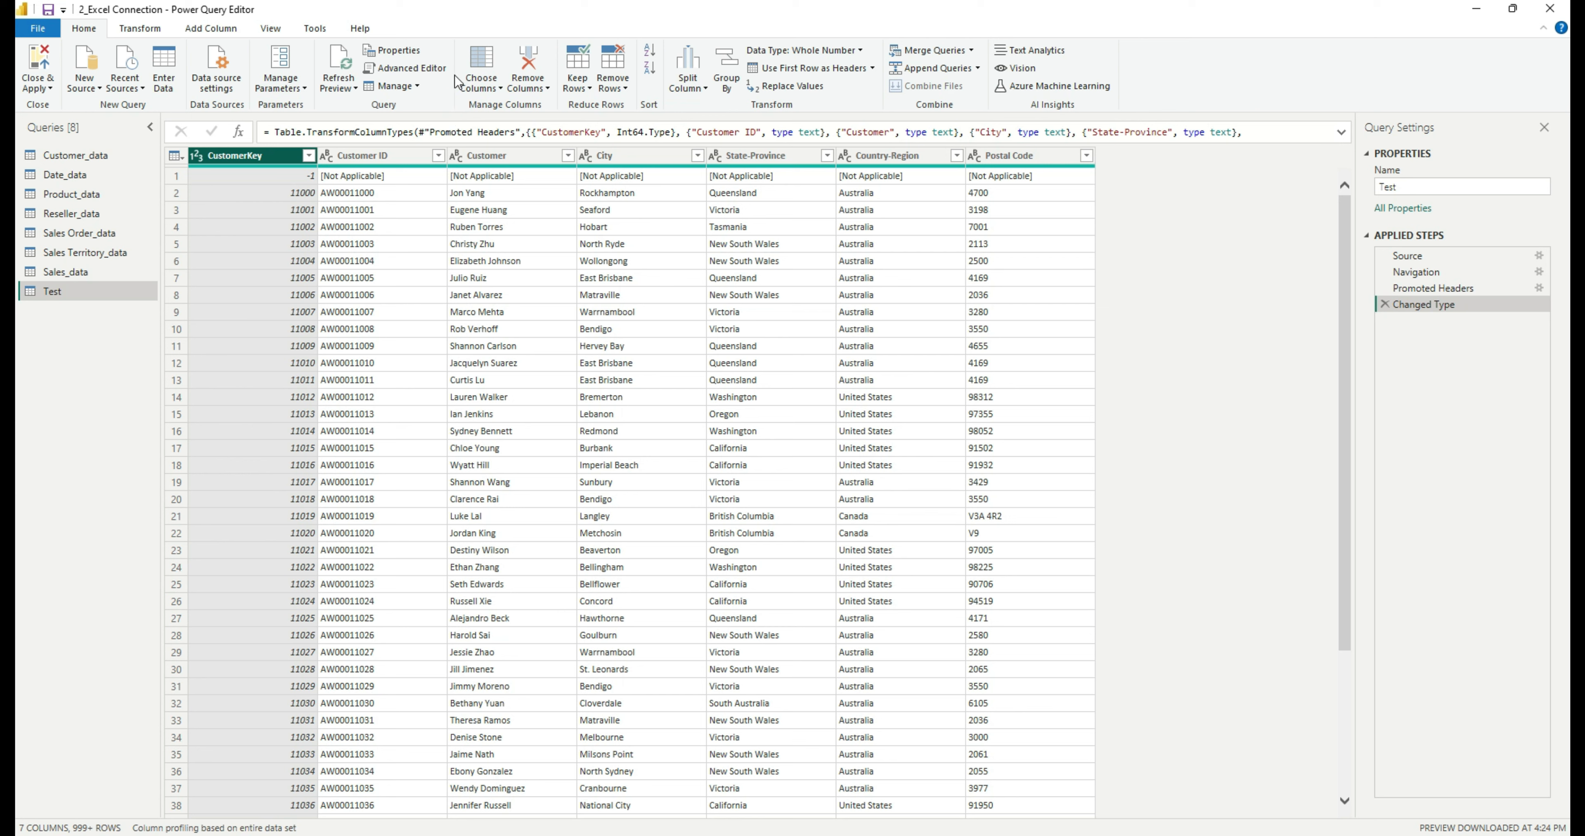
Step: In Power Query Editor, refresh all query previews and show the Changed Type step of the Test query
{"action": "left_click", "coordinate": [356, 88]}
{"action": "left_click", "coordinate": [335, 105]}
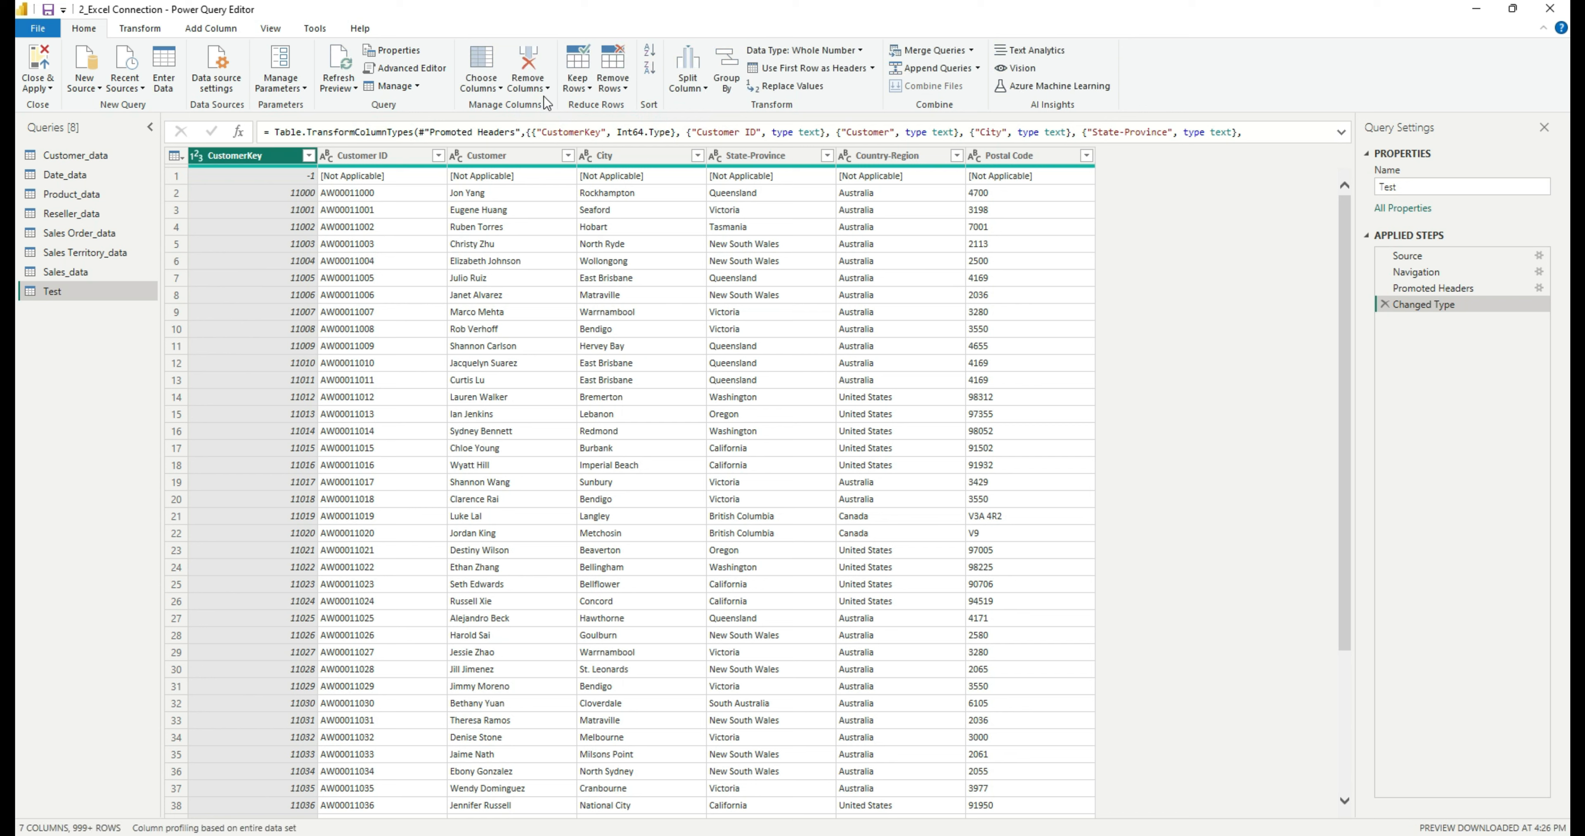
{"action": "left_click", "coordinate": [355, 88]}
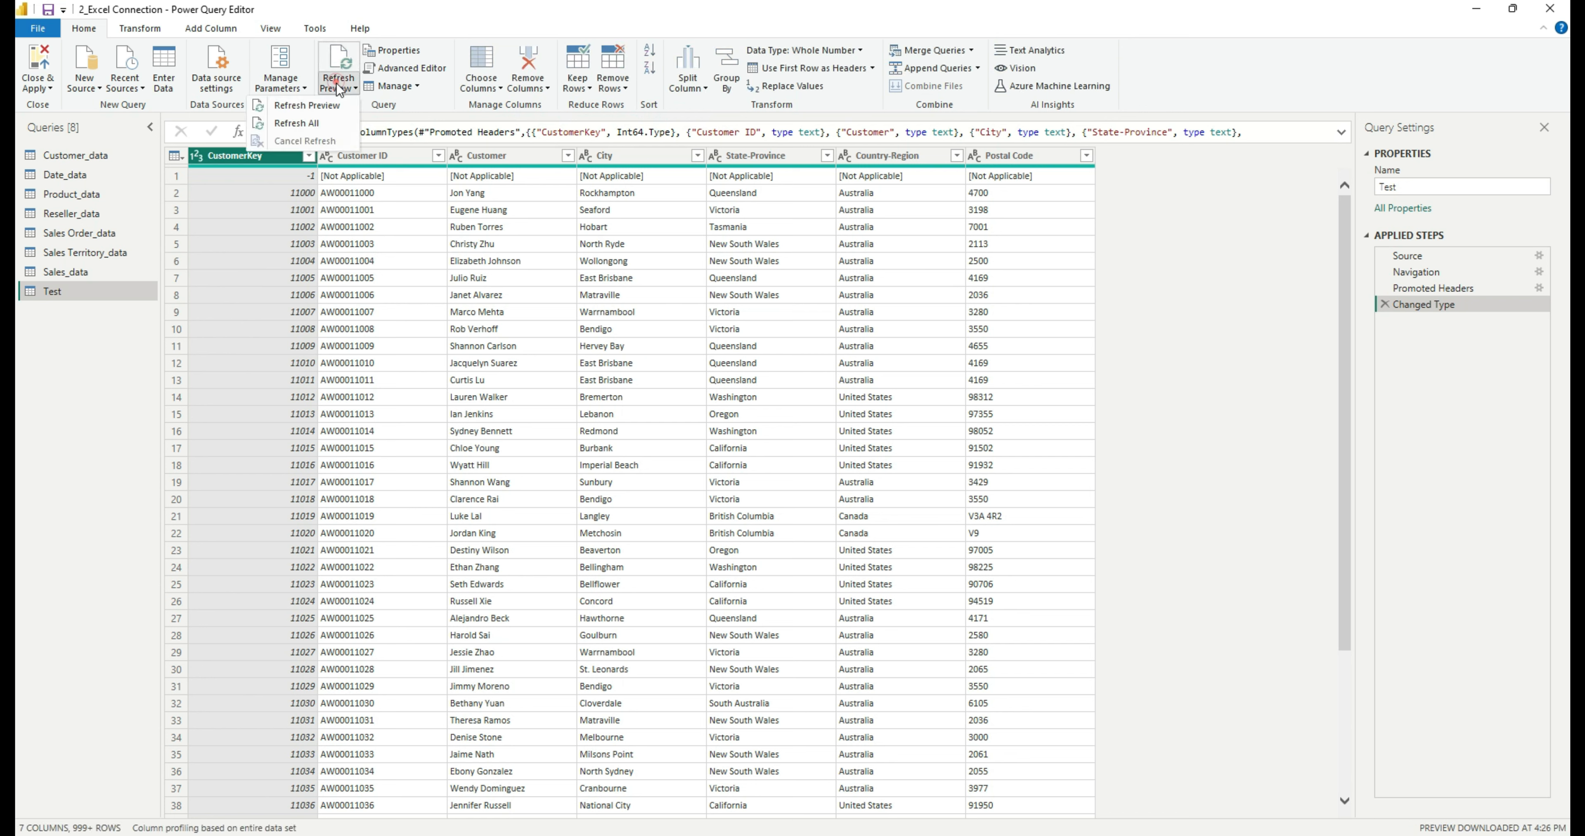
{"action": "left_click", "coordinate": [315, 122]}
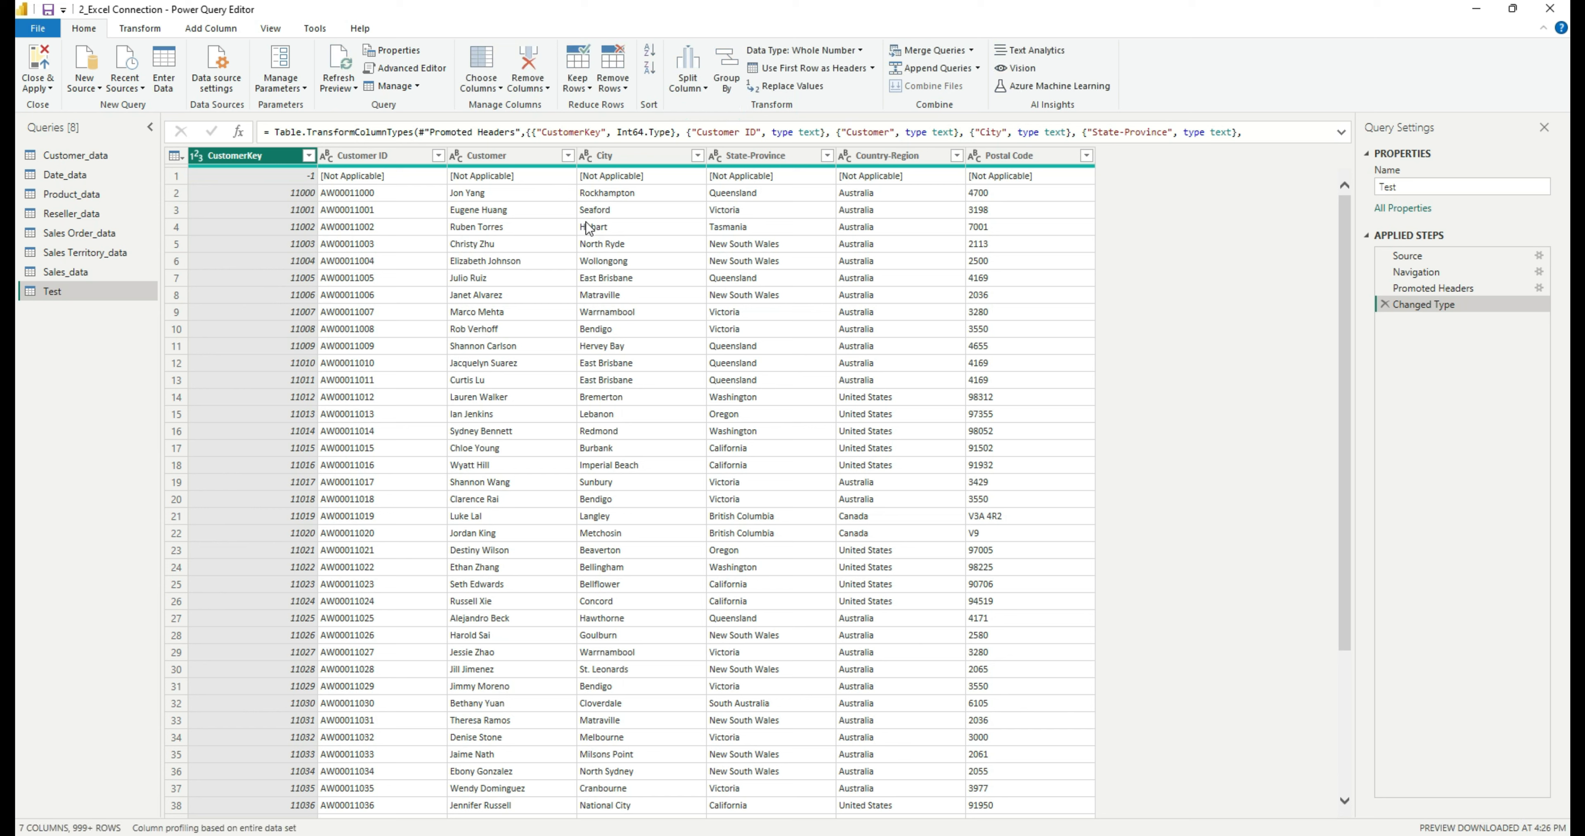
{"action": "left_click", "coordinate": [1434, 294]}
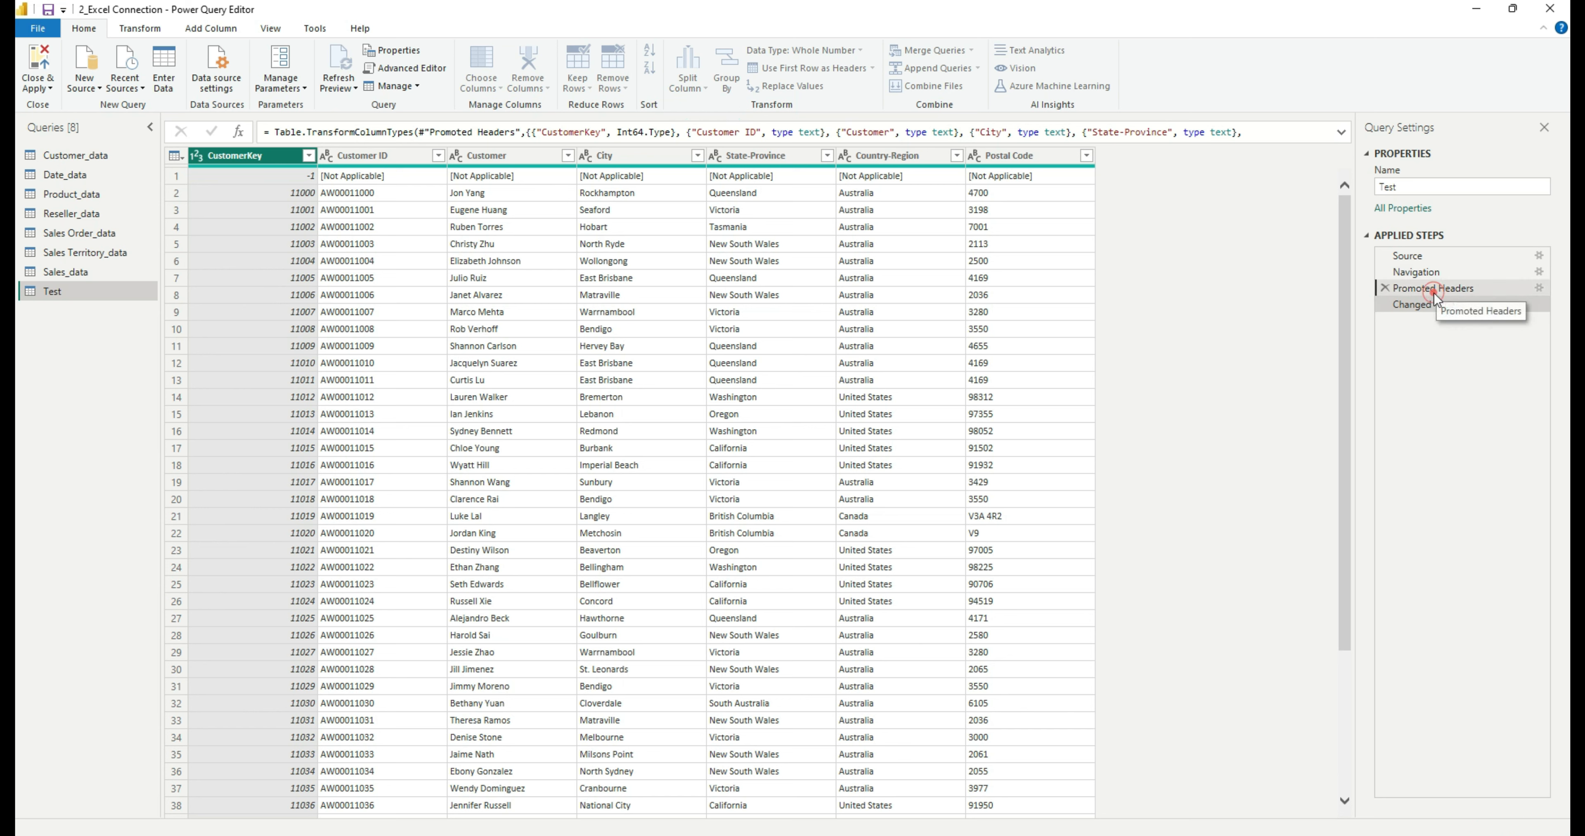
{"action": "left_click", "coordinate": [1440, 304]}
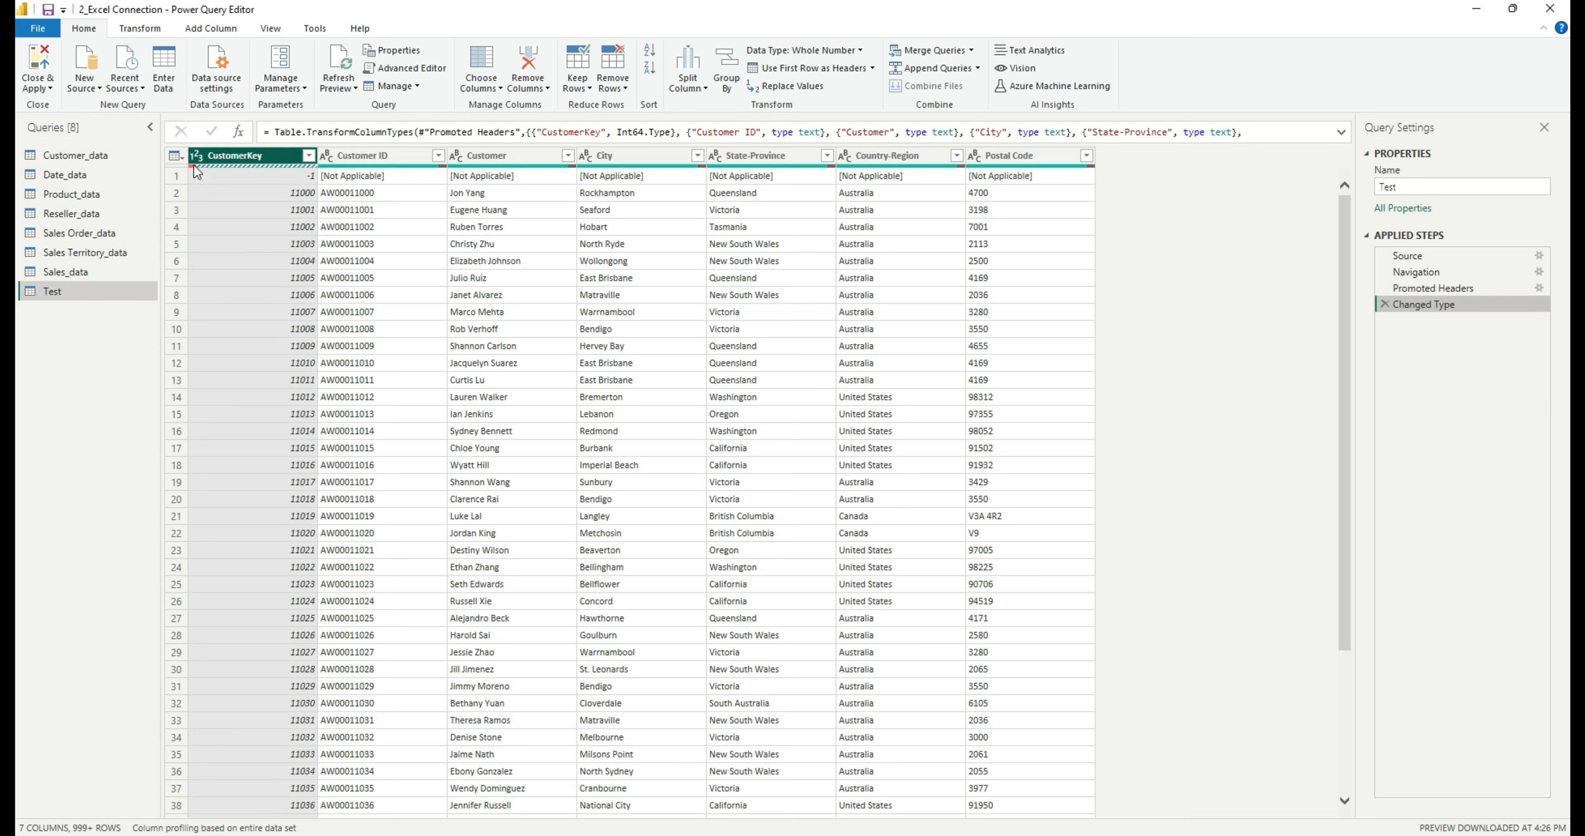
Step: Keep only the rows of the Test query that have errors in the CustomerKey column
{"action": "mouse_move", "coordinate": [195, 166]}
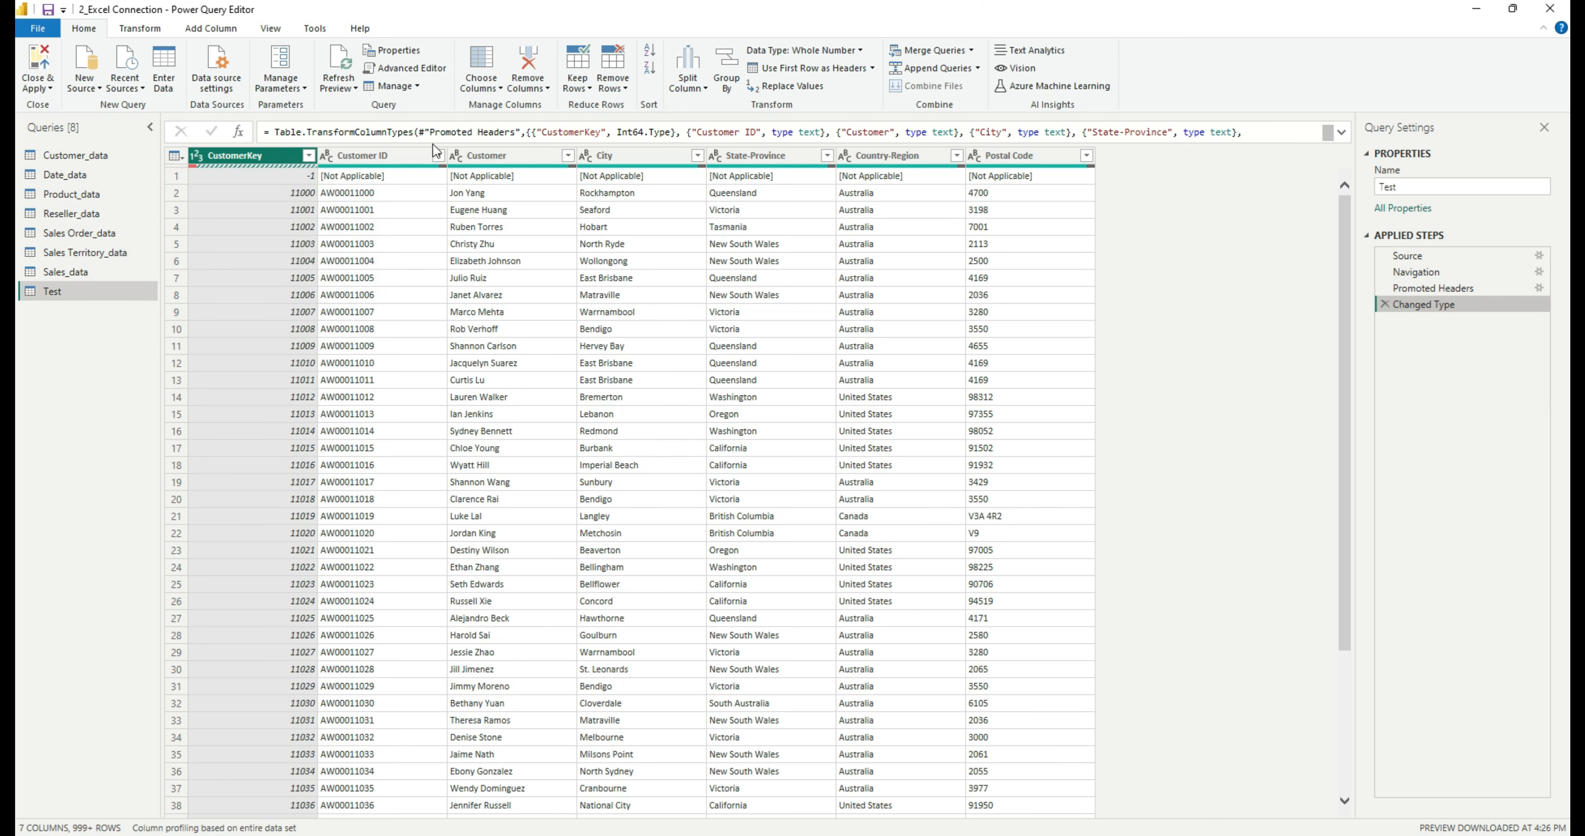
{"action": "left_click", "coordinate": [591, 88]}
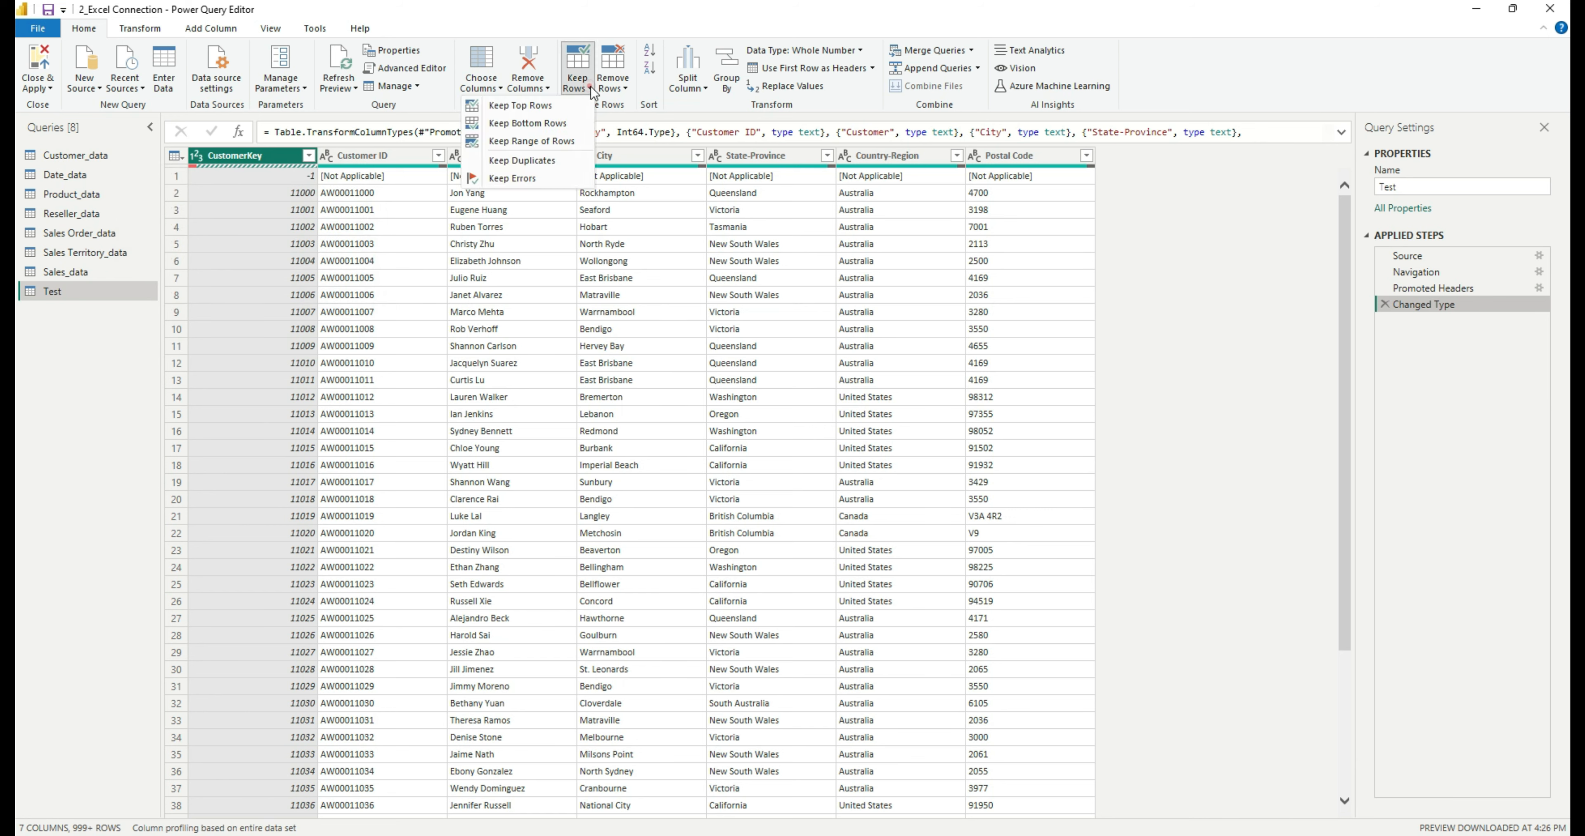
{"action": "left_click", "coordinate": [541, 180]}
{"action": "left_click", "coordinate": [539, 178]}
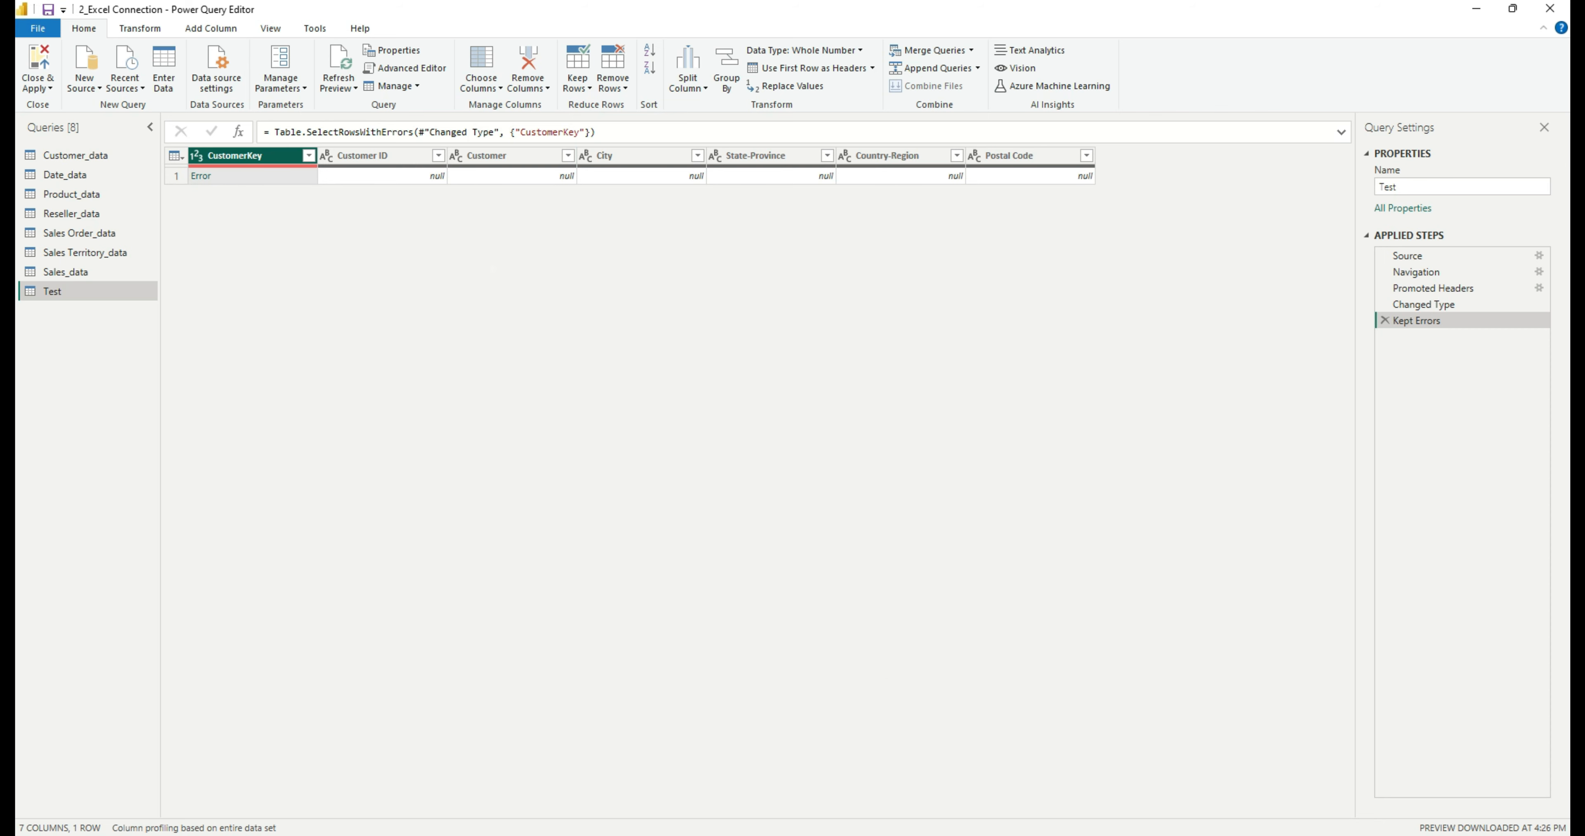
Step: Check the cells beside the aa entry in row 18492 of the Excel sheet and return to Power Query Editor
{"action": "key", "text": "alt+Tab"}
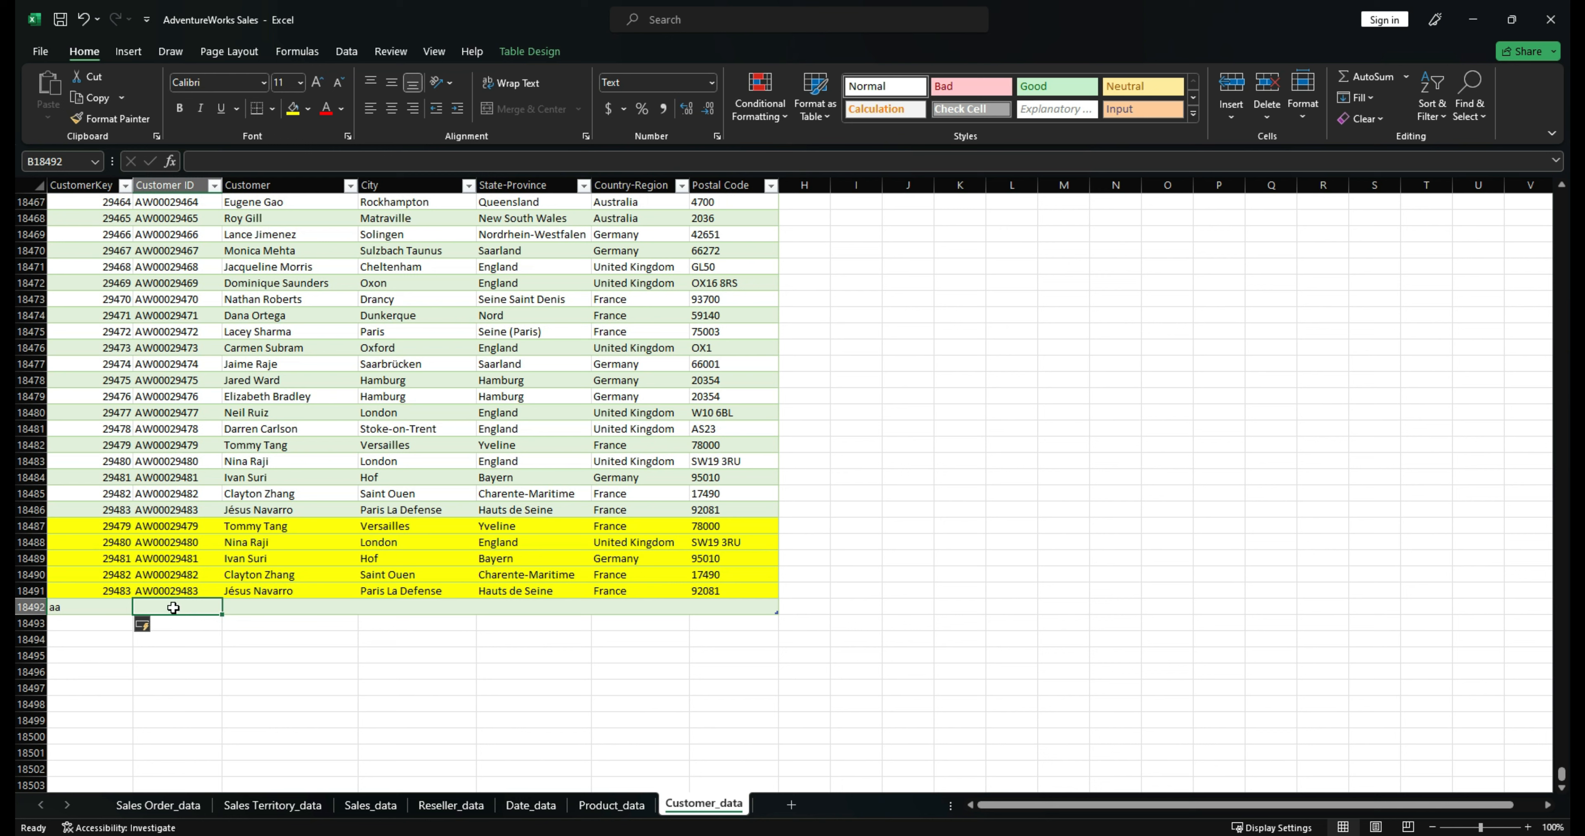
{"action": "left_click_drag", "start_coordinate": [174, 609], "coordinate": [726, 609]}
{"action": "left_click", "coordinate": [734, 644]}
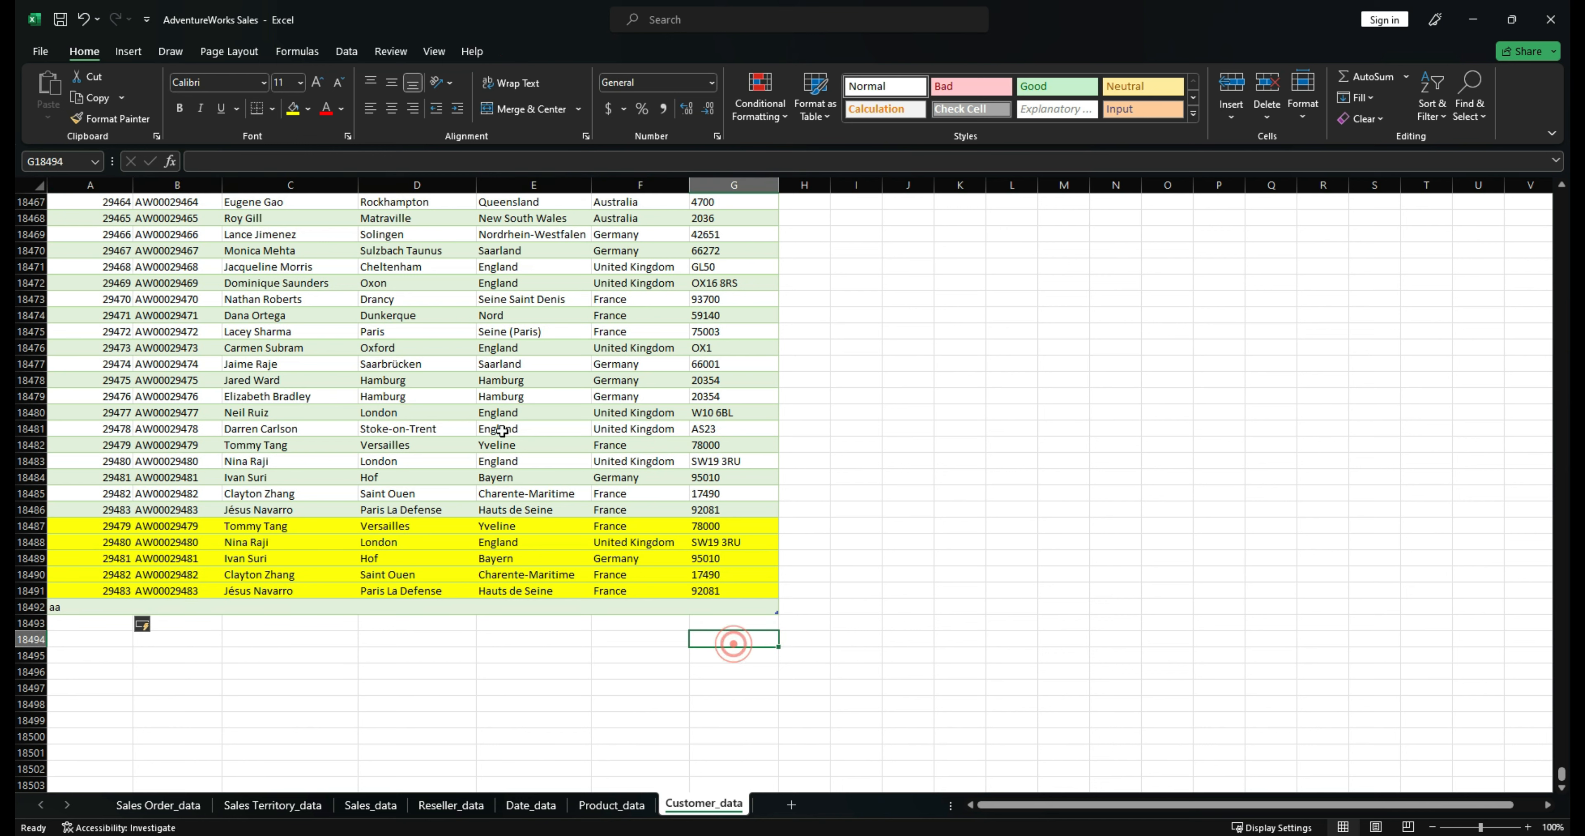
{"action": "key", "text": "alt+Tab"}
Step: Open the CustomerKey error of the kept row and read its message and details
{"action": "left_click", "coordinate": [200, 177]}
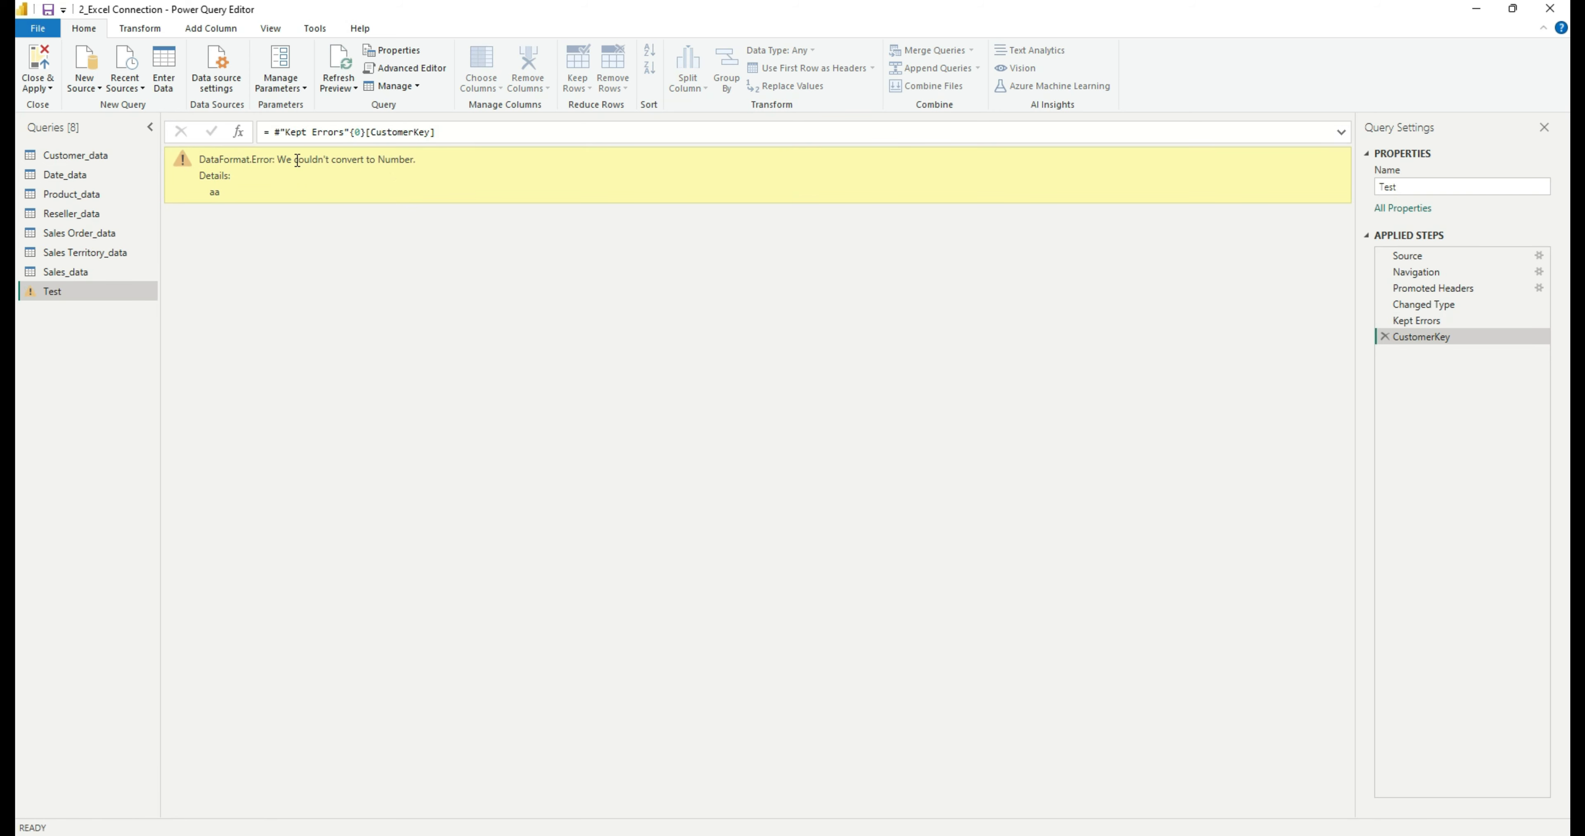
{"action": "triple_click", "coordinate": [286, 160]}
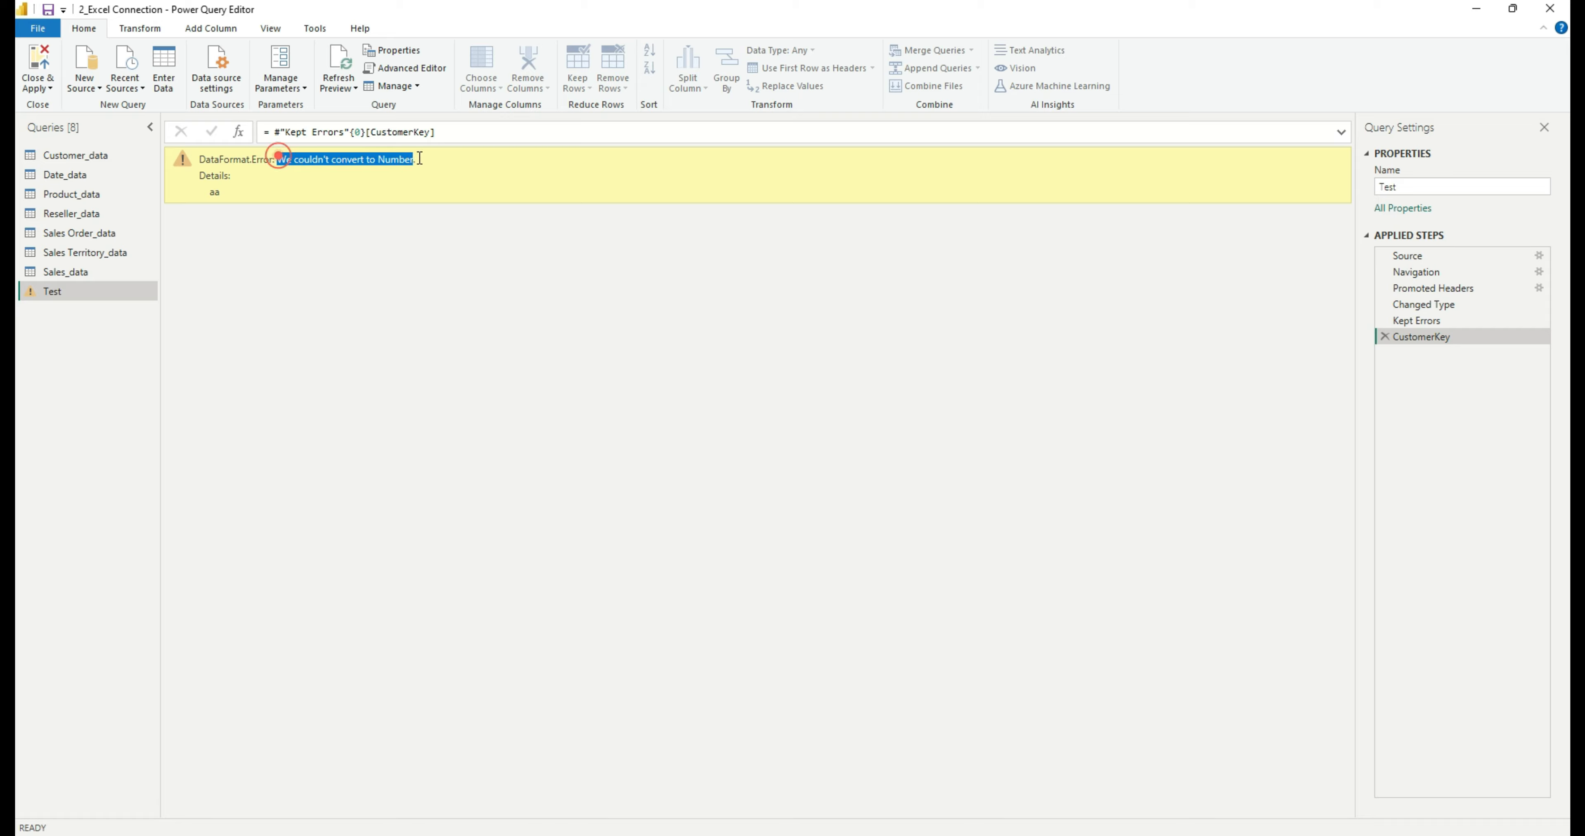
{"action": "left_click", "coordinate": [428, 159]}
{"action": "left_click_drag", "start_coordinate": [202, 192], "coordinate": [259, 192]}
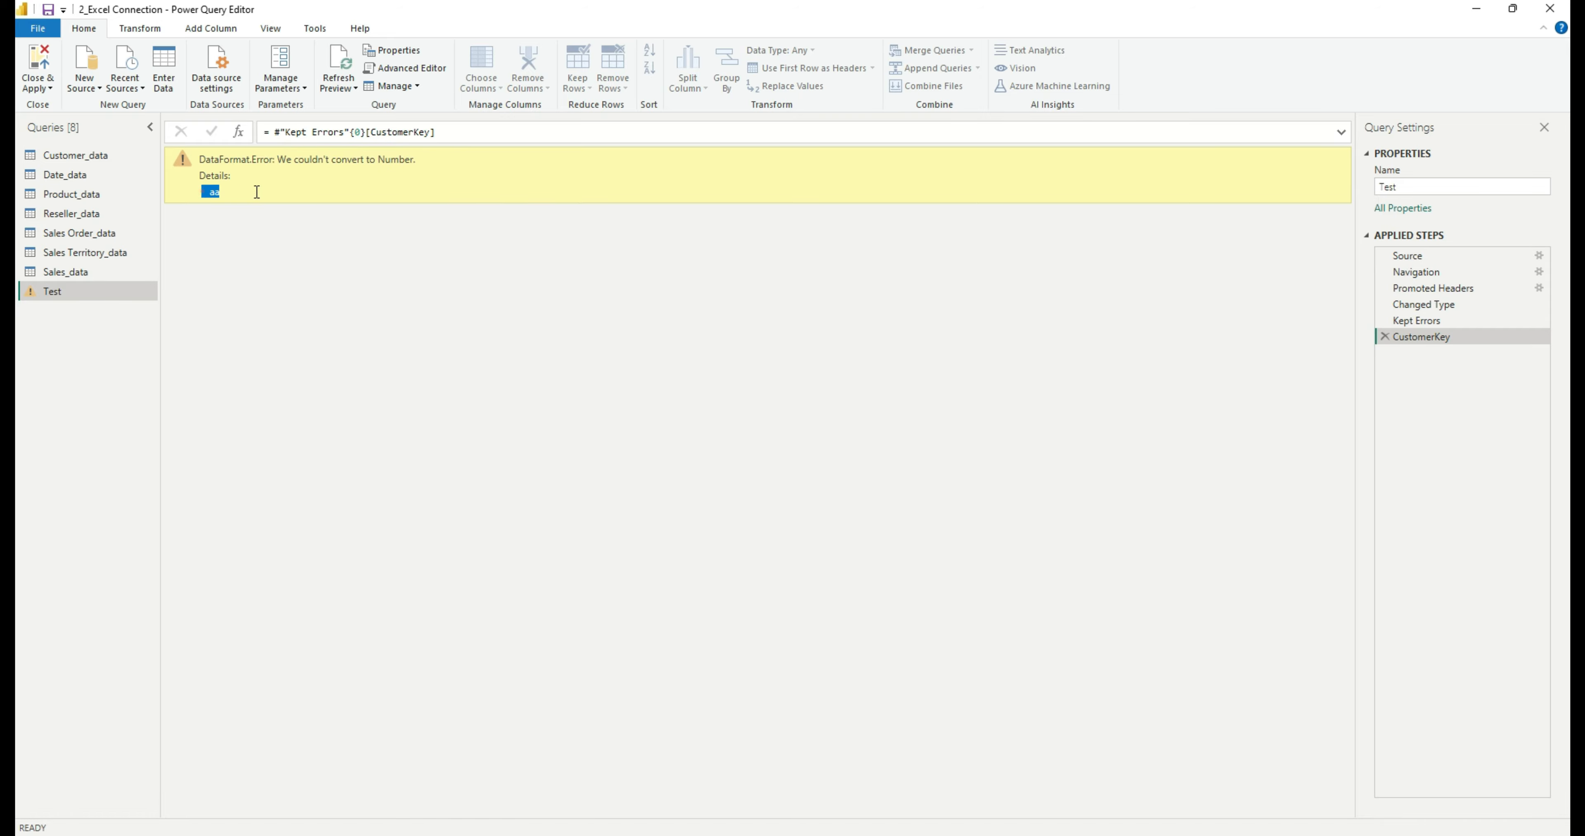
{"action": "left_click", "coordinate": [316, 189]}
Step: Compare the aa entry with the CustomerKey values above it in Excel and return to Power Query Editor
{"action": "key", "text": "alt+Tab"}
{"action": "left_click", "coordinate": [69, 606]}
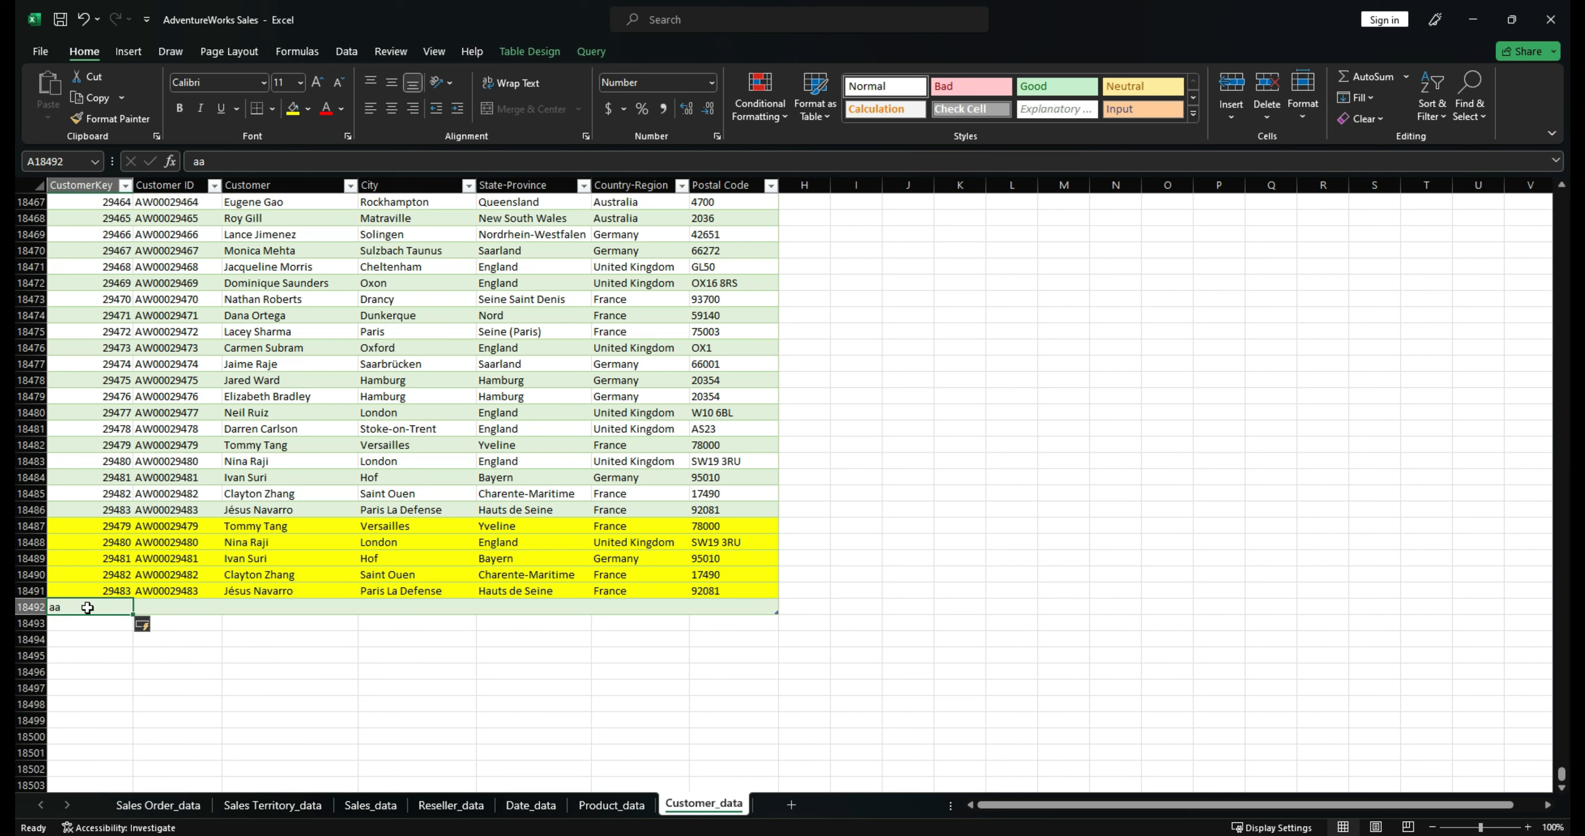
{"action": "left_click_drag", "start_coordinate": [86, 591], "coordinate": [104, 321]}
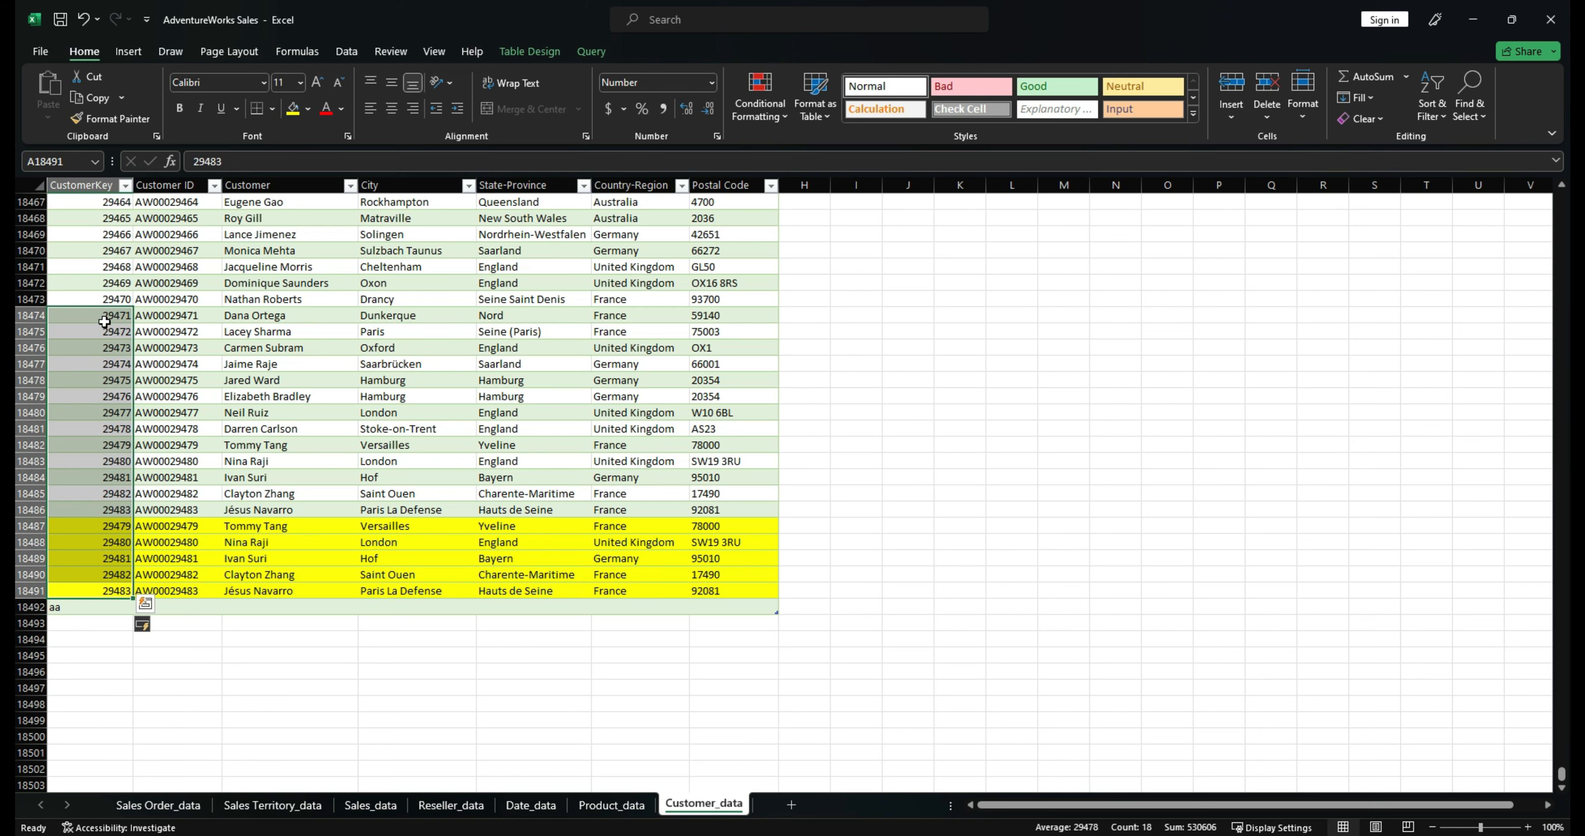
{"action": "key", "text": "alt+Tab"}
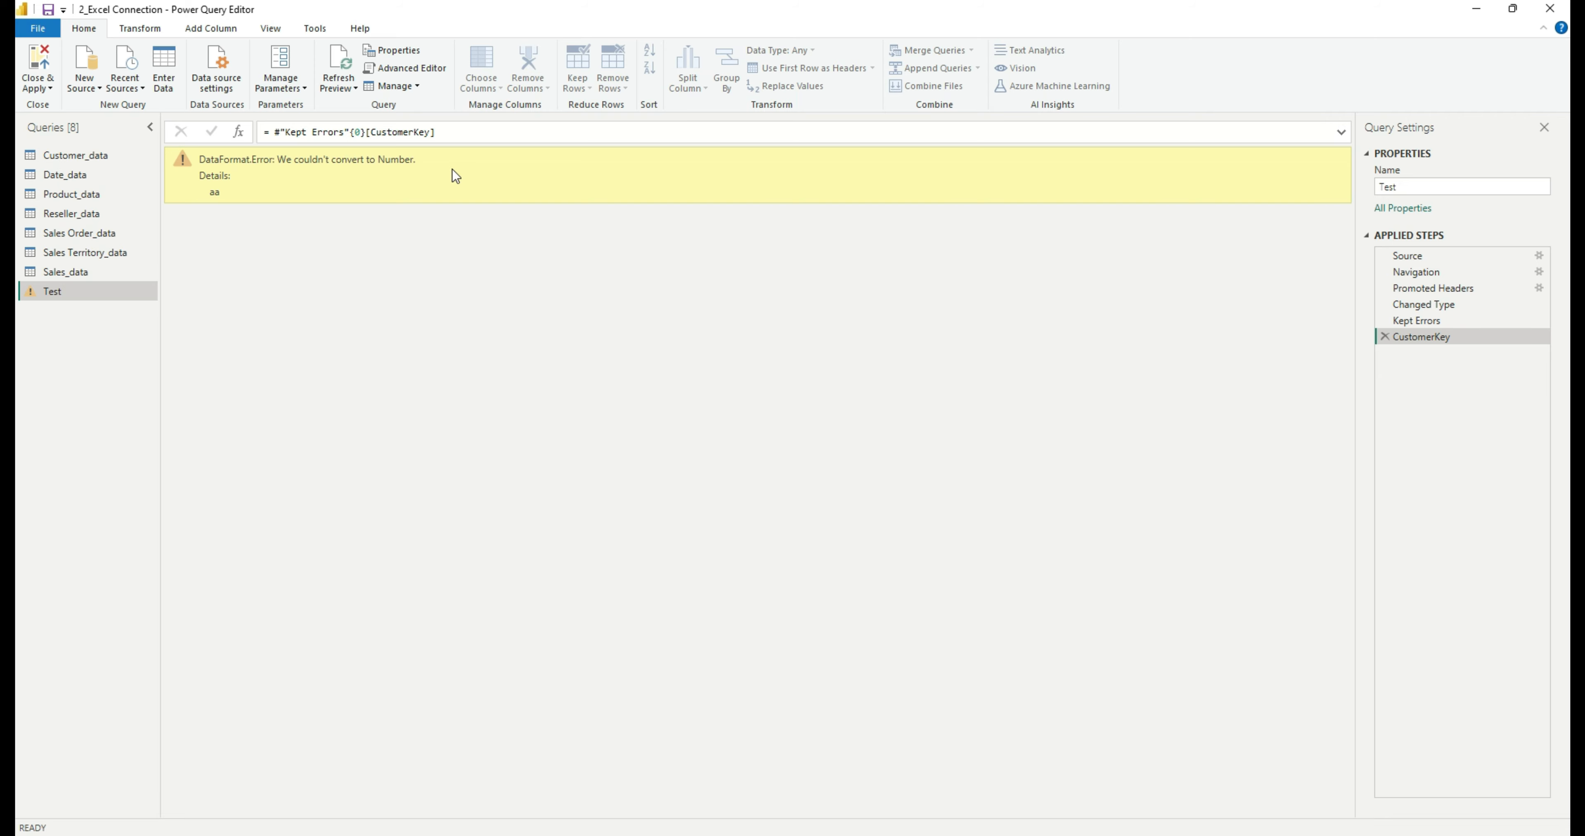
Step: Delete the CustomerKey and Kept Errors steps from the Test query
{"action": "left_click", "coordinate": [1384, 338]}
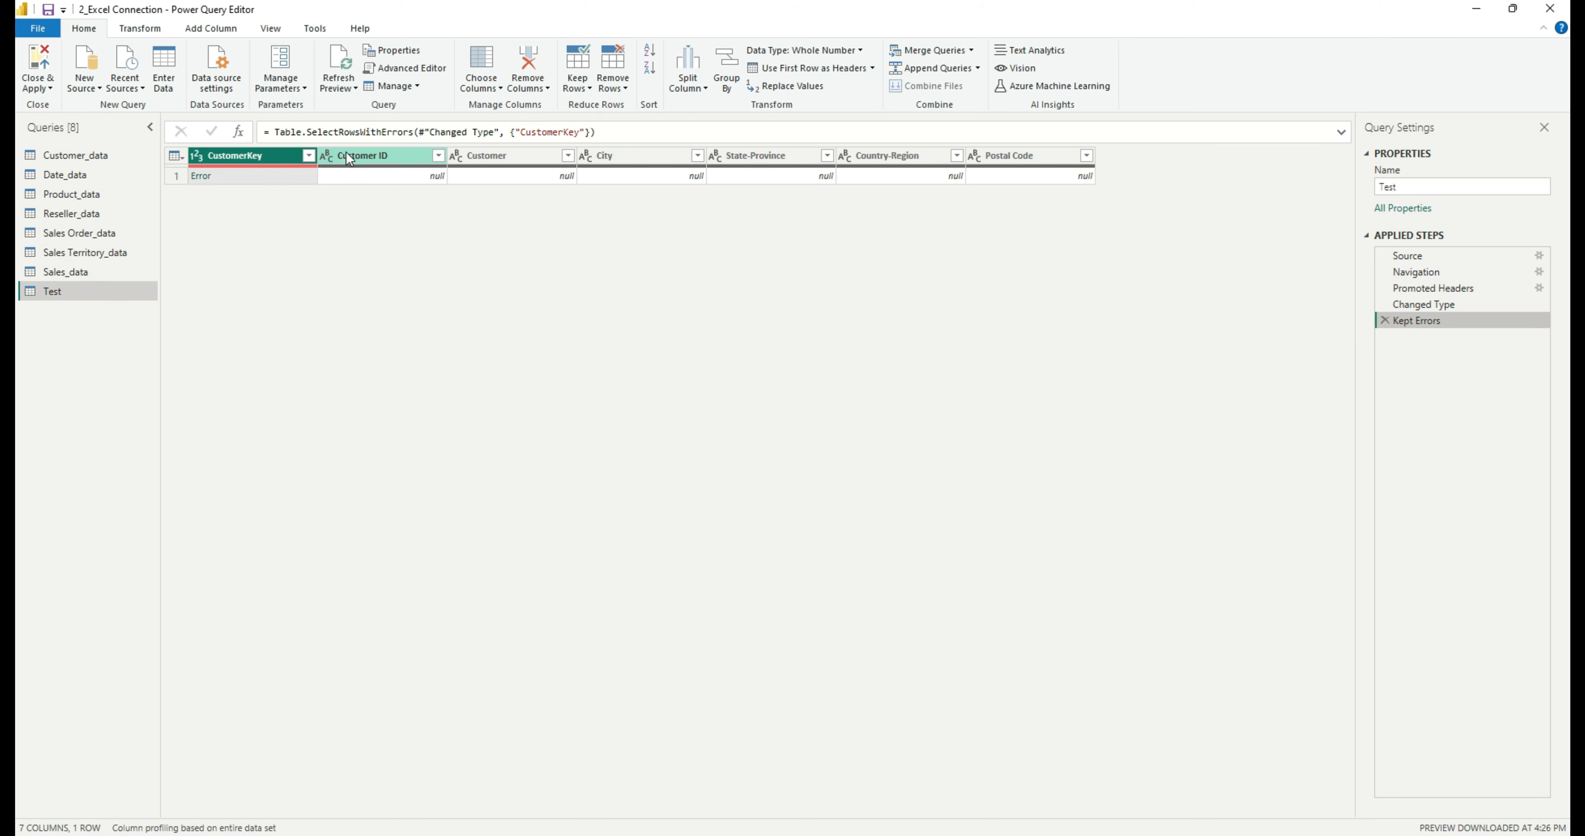
{"action": "left_click", "coordinate": [1384, 319]}
Step: Keep only the error rows across all columns of the Test query and delete the Kept Errors step again
{"action": "left_click", "coordinate": [379, 160], "text": "ctrl"}
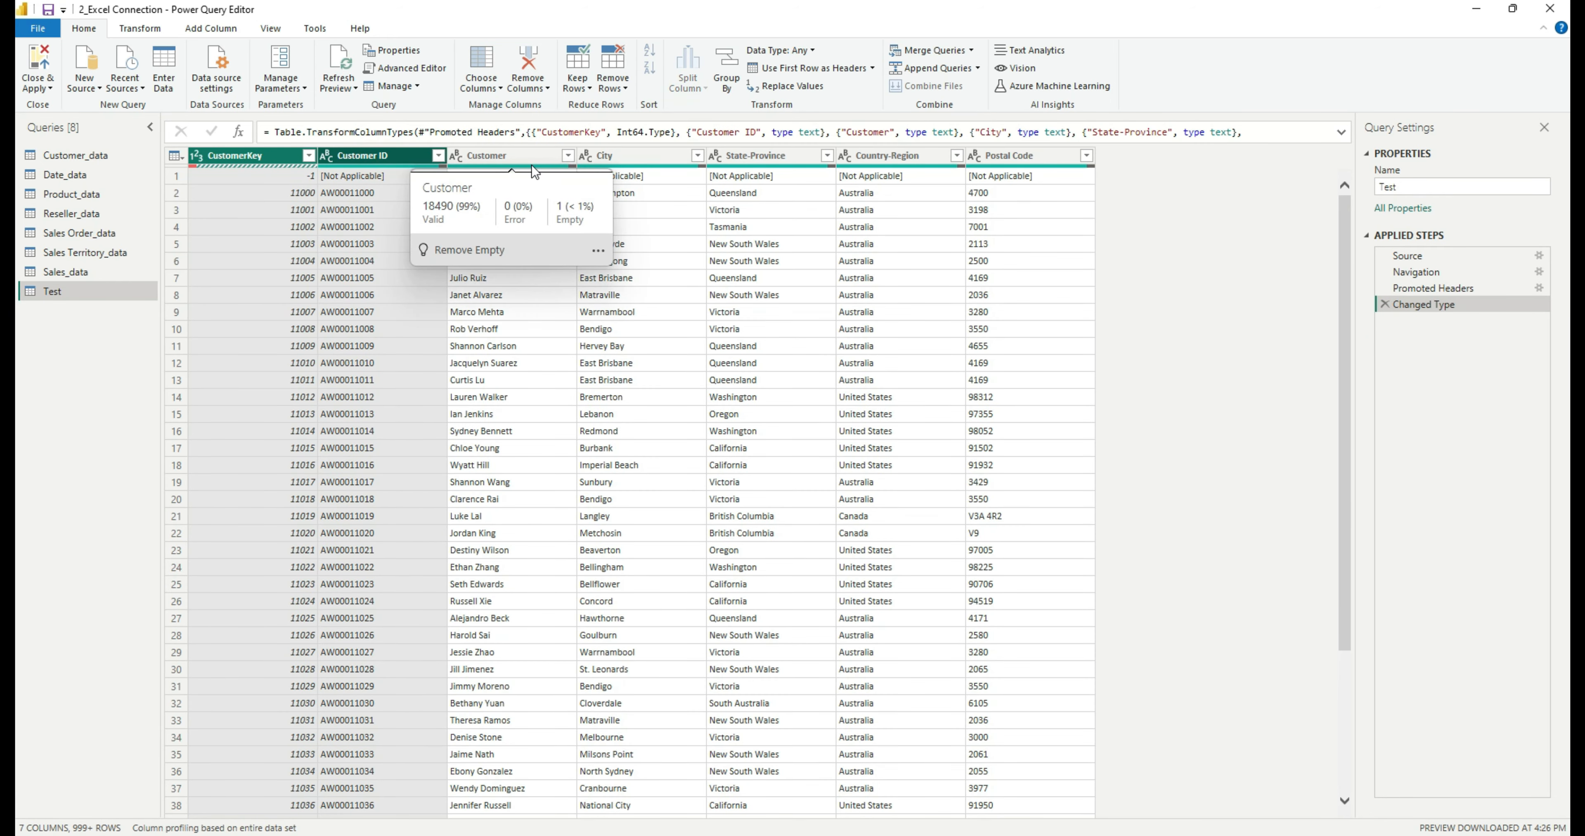
{"action": "left_click", "coordinate": [532, 164]}
{"action": "left_click", "coordinate": [258, 161]}
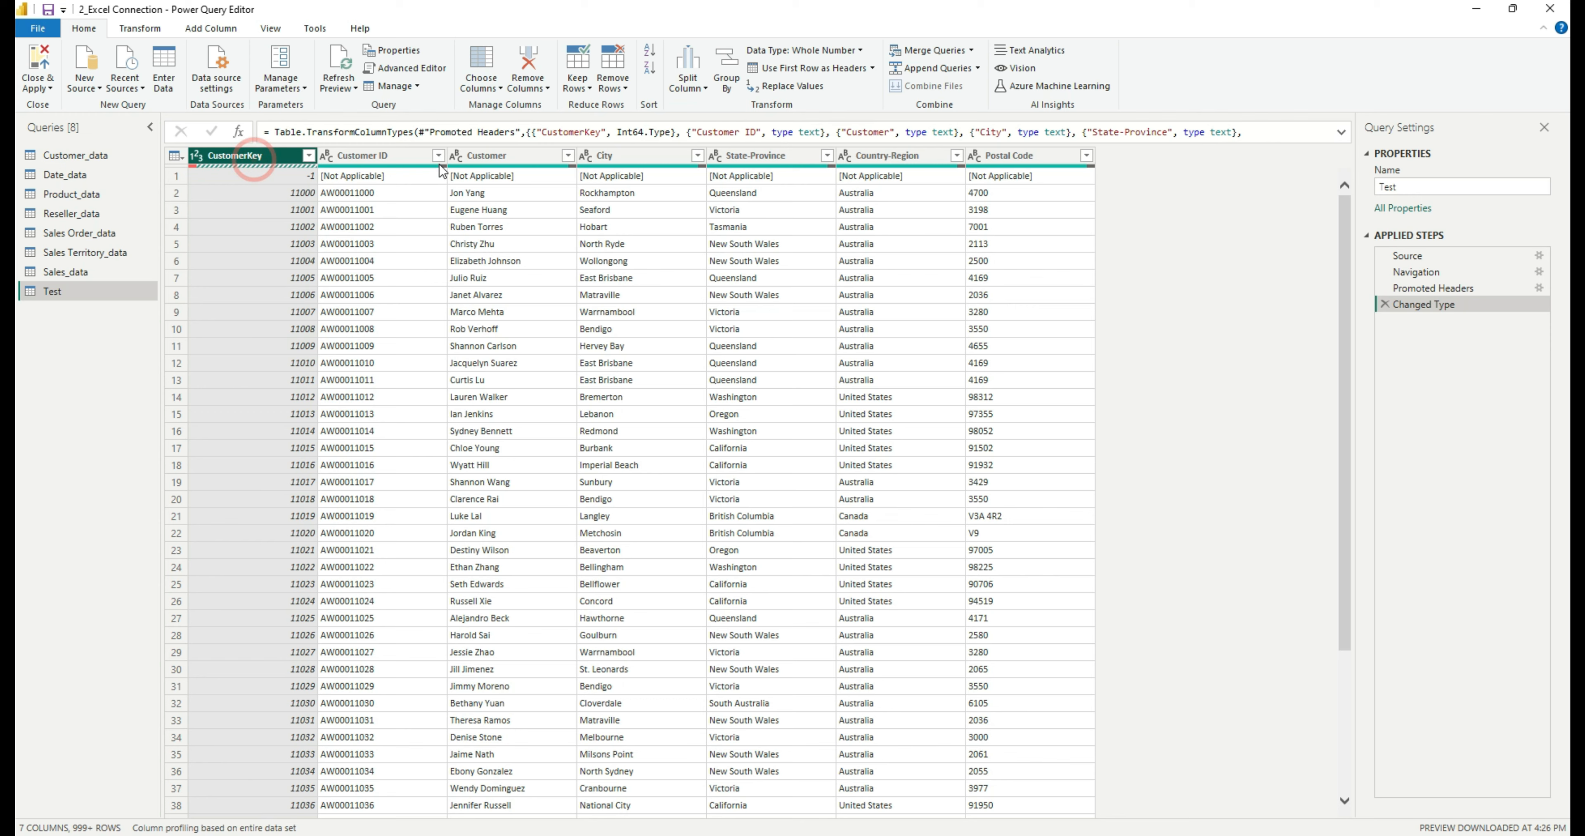
{"action": "key", "text": "ctrl+a"}
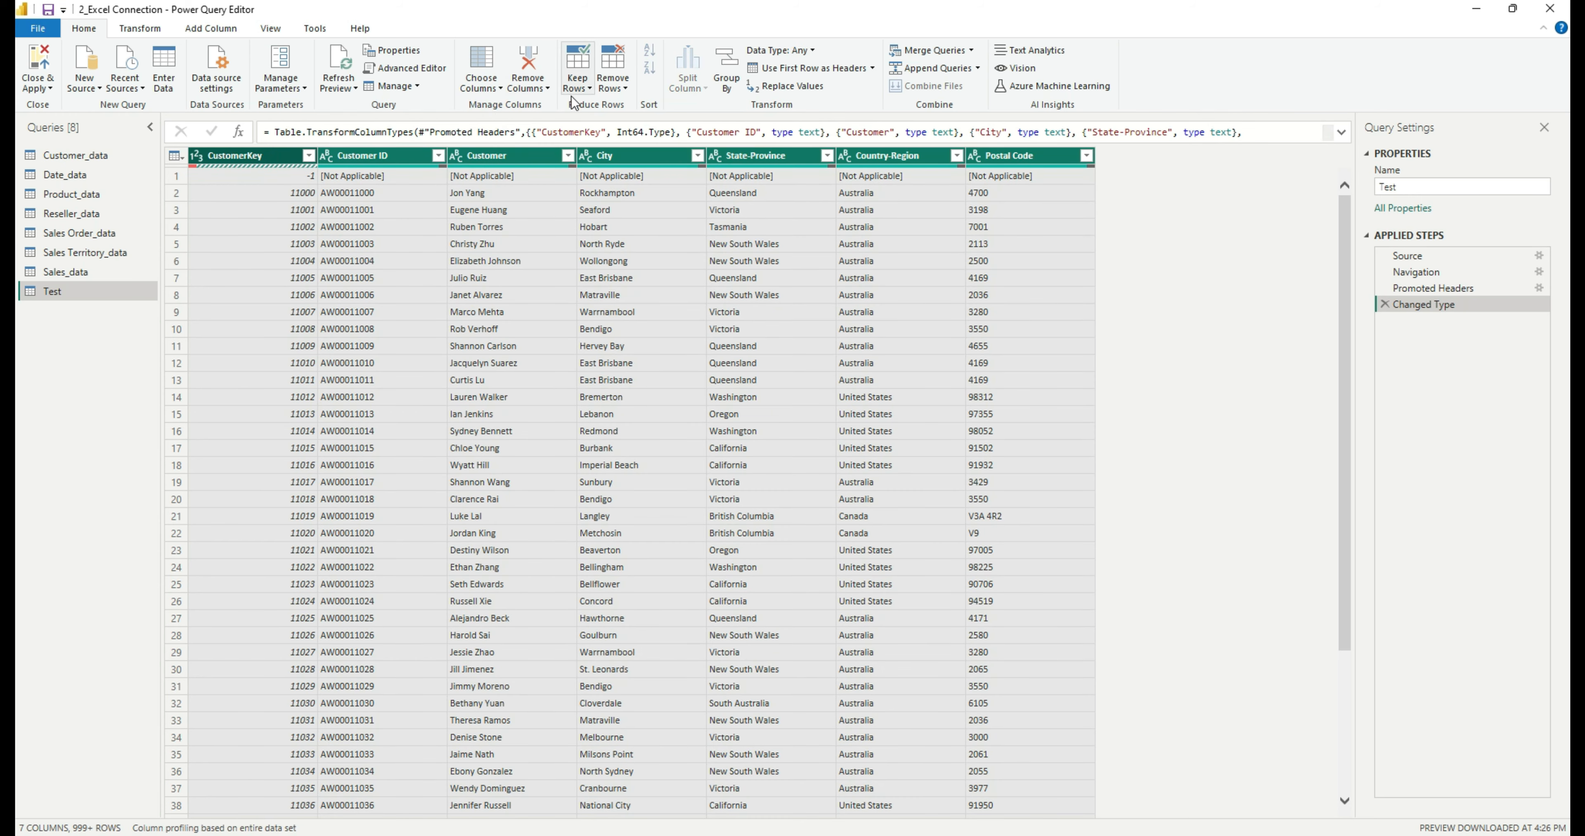
{"action": "left_click", "coordinate": [583, 90]}
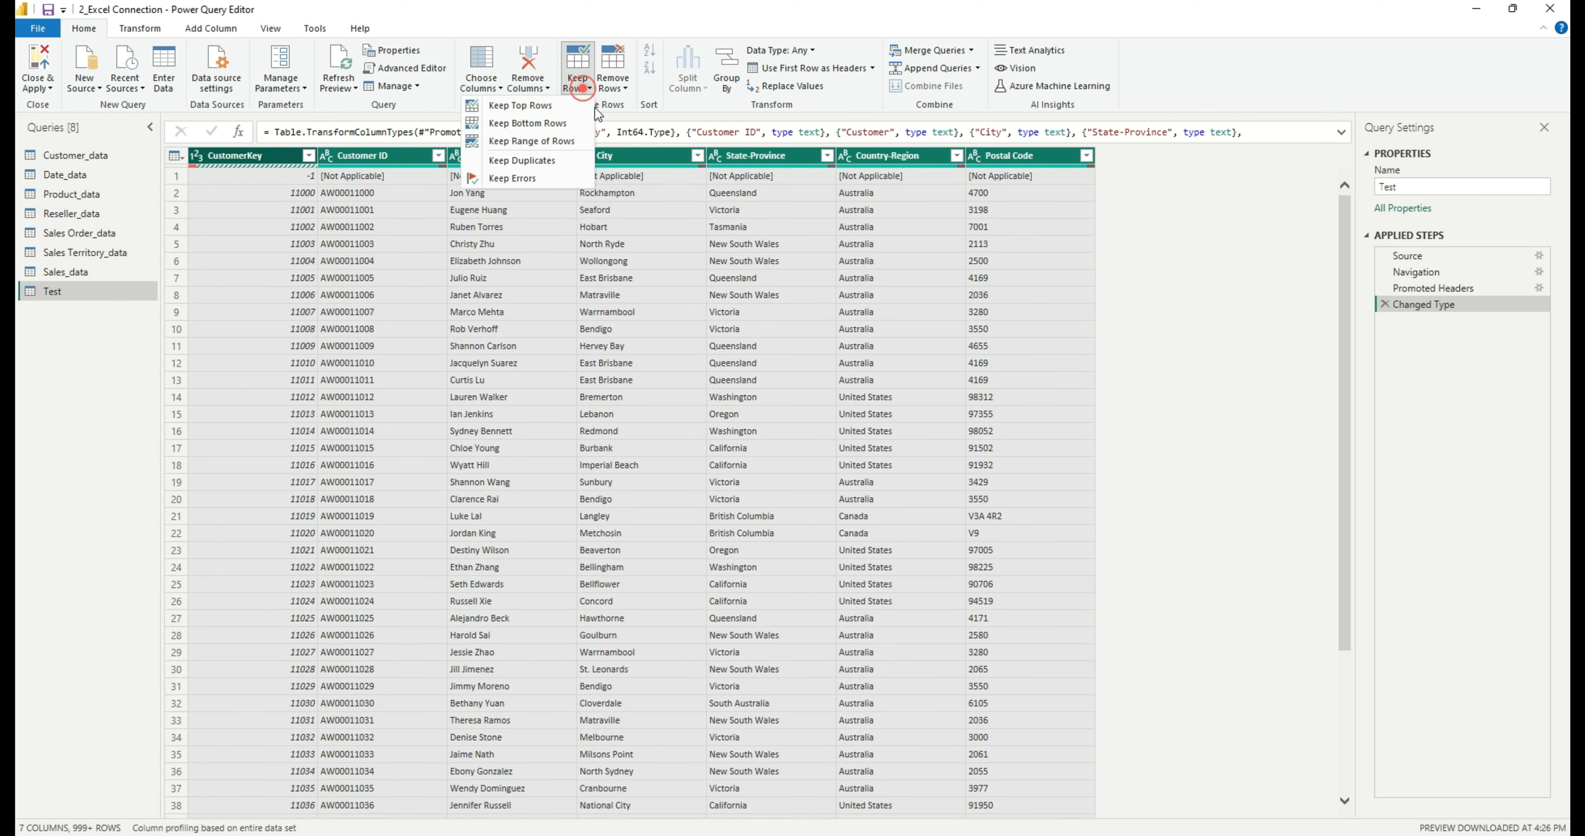
{"action": "left_click", "coordinate": [541, 178]}
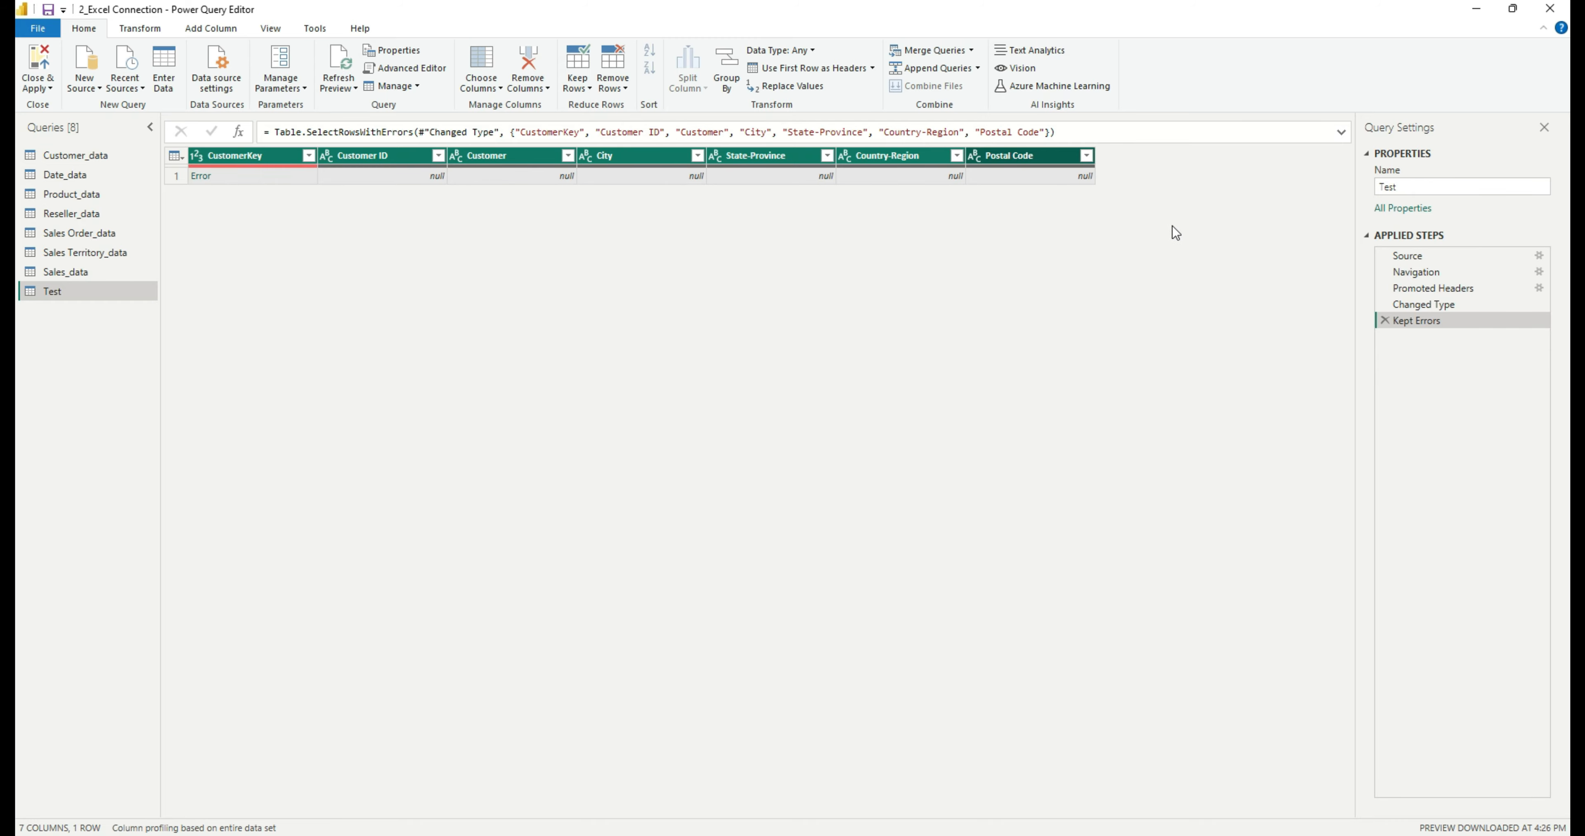
{"action": "left_click", "coordinate": [1383, 321]}
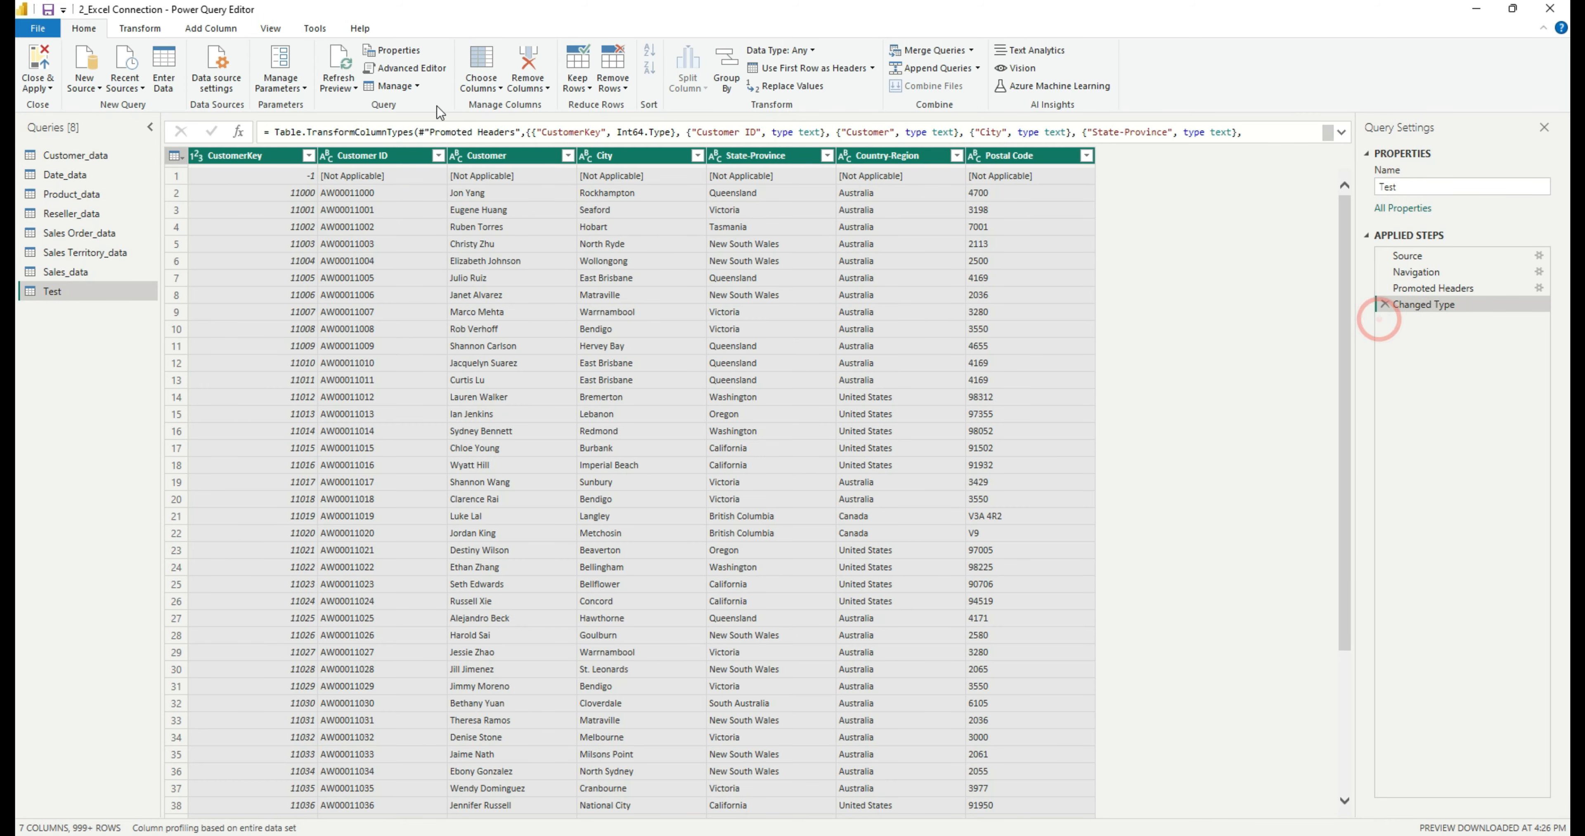
{"action": "left_click", "coordinate": [573, 90]}
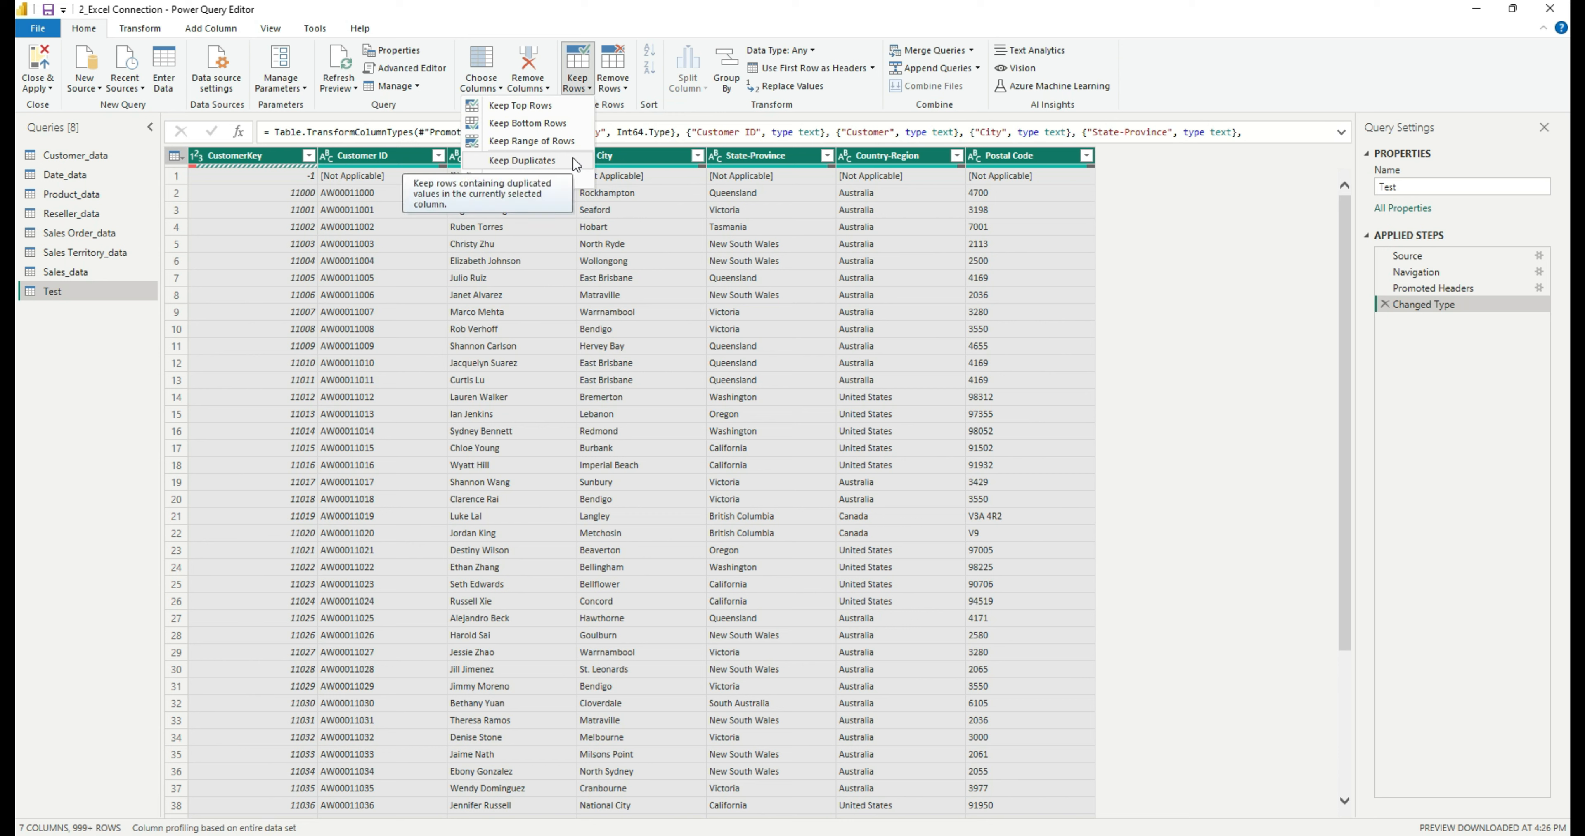
{"action": "left_click", "coordinate": [627, 89]}
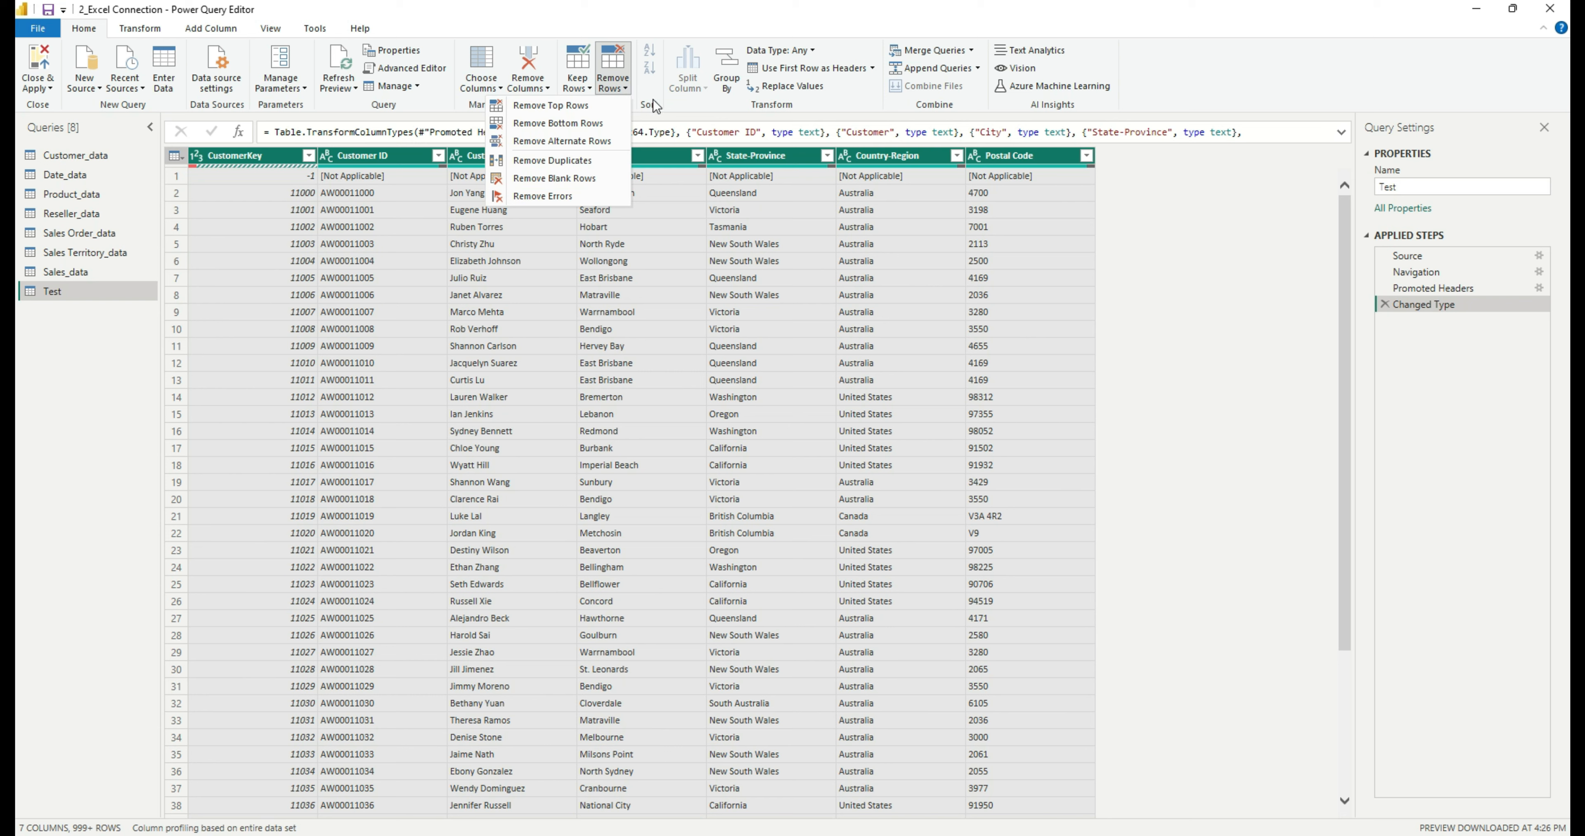
{"action": "left_click", "coordinate": [1147, 319]}
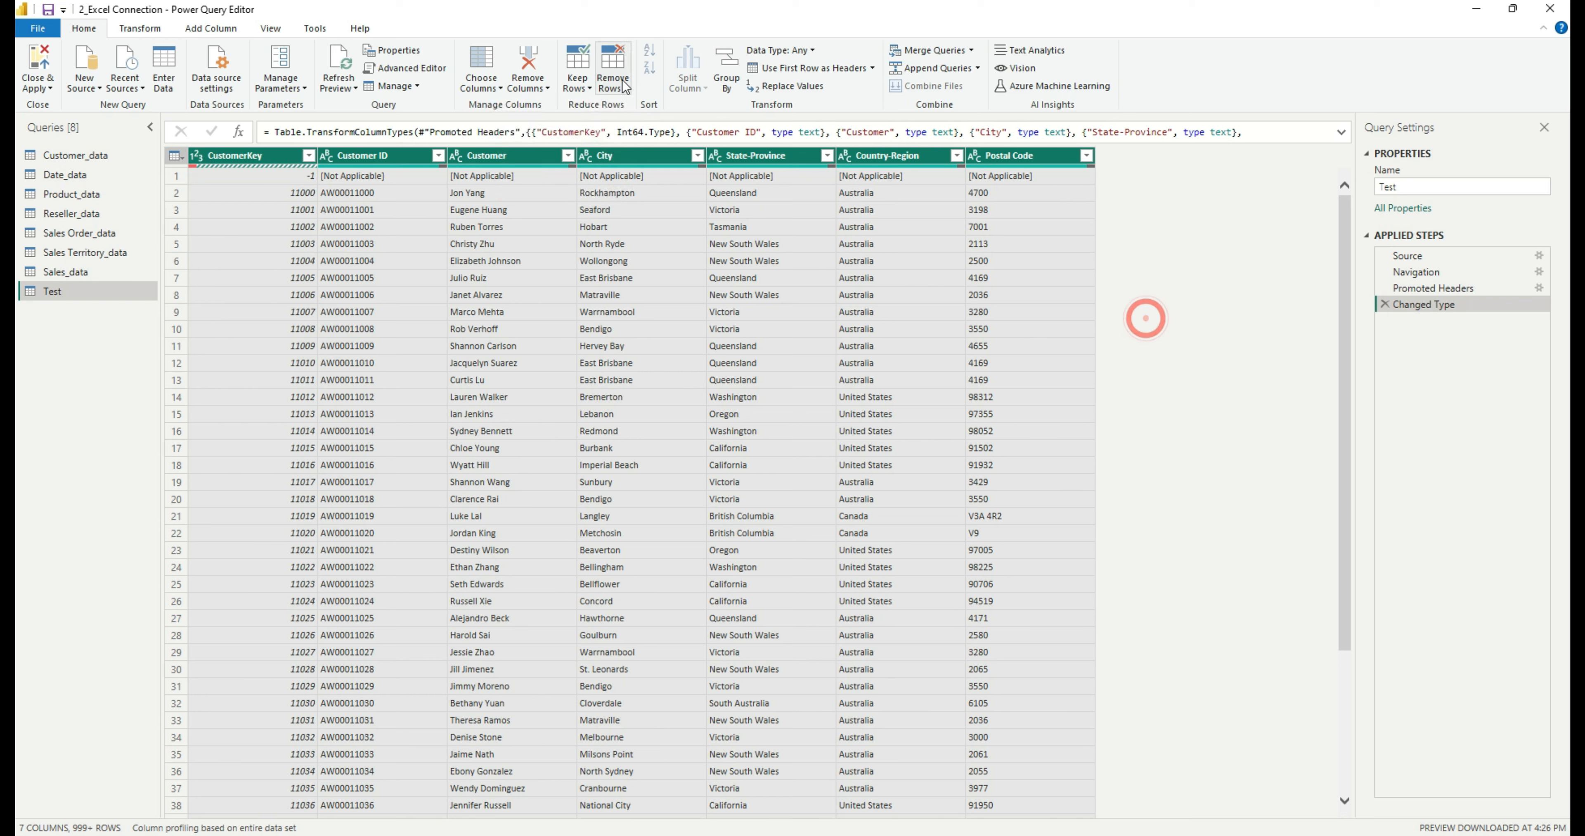
Step: Remove the top 5 rows from the Test query
{"action": "left_click", "coordinate": [614, 89]}
{"action": "left_click", "coordinate": [605, 107]}
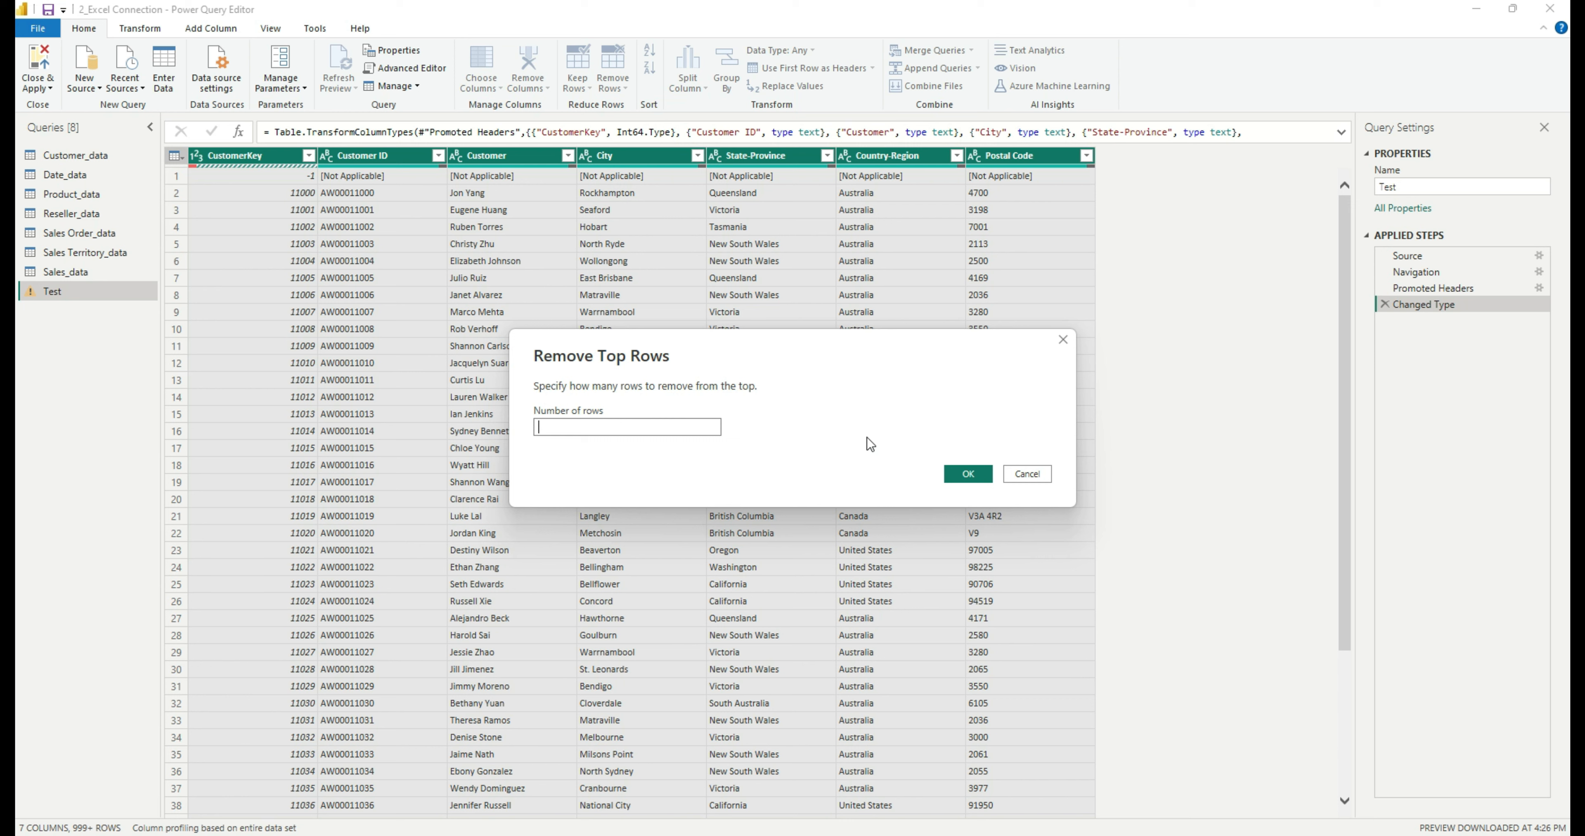
{"action": "type", "text": "5"}
{"action": "left_click", "coordinate": [966, 474]}
{"action": "left_click", "coordinate": [1260, 366]}
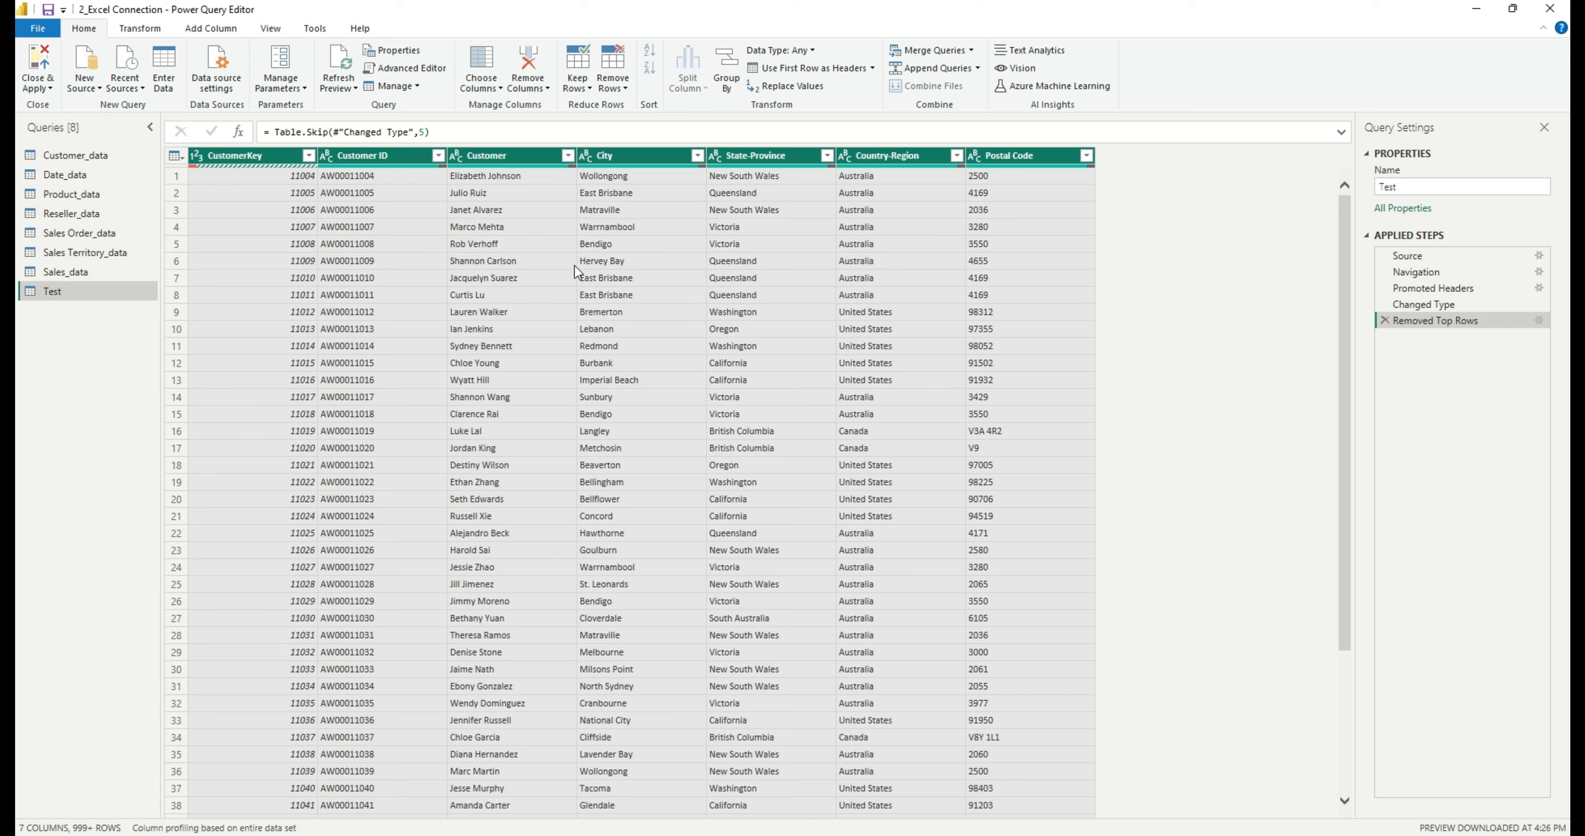
Step: Compare the first five CustomerKey rows in Excel with the first row of the Test query, and delete the Removed Top Rows step
{"action": "key", "text": "alt+Tab"}
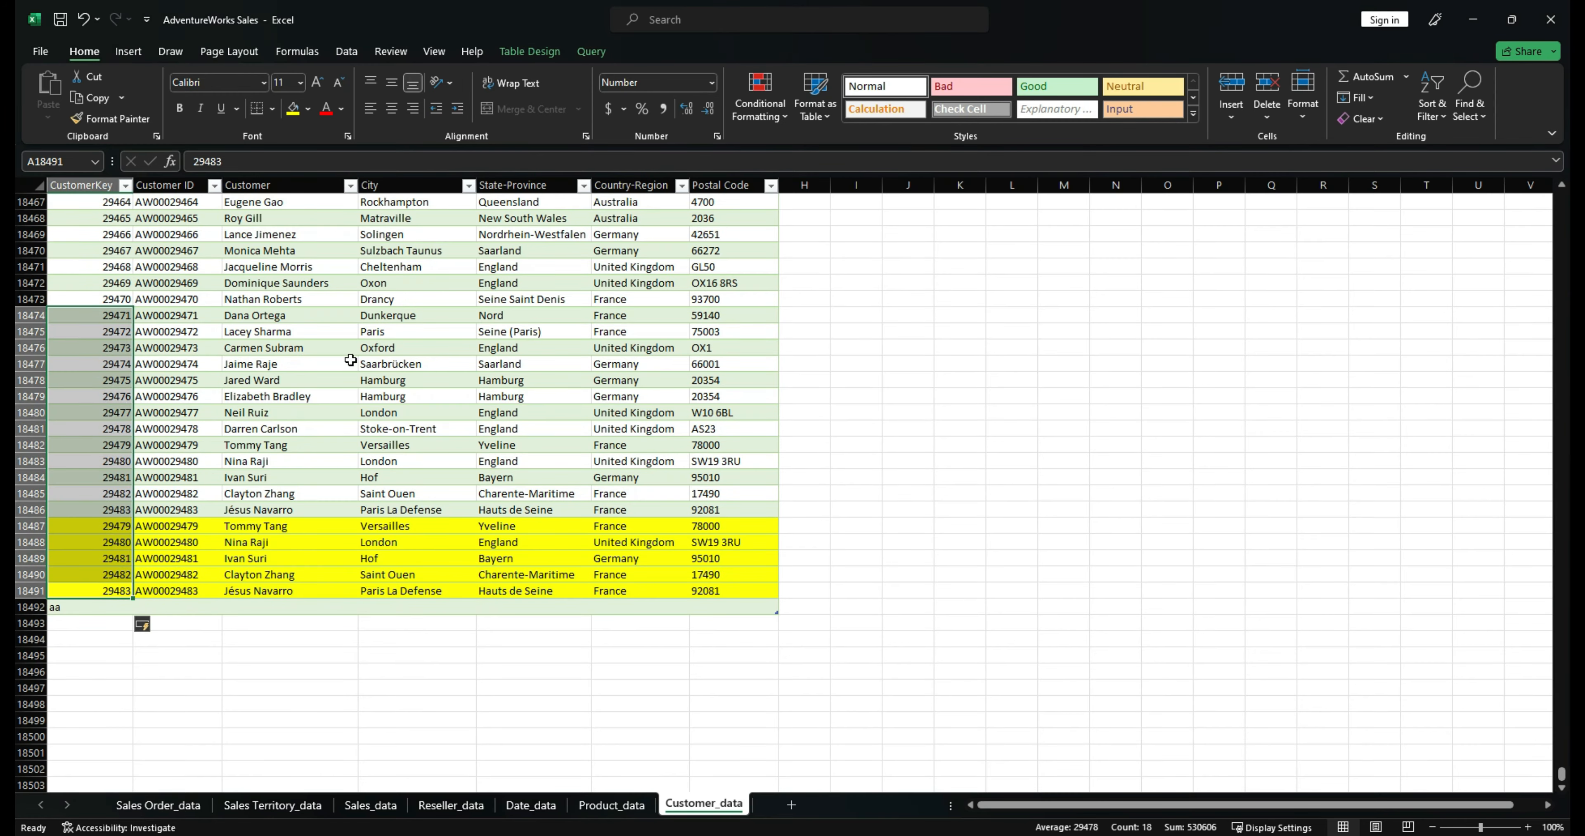
{"action": "left_click", "coordinate": [87, 379]}
{"action": "key", "text": "ctrl+shift+Up"}
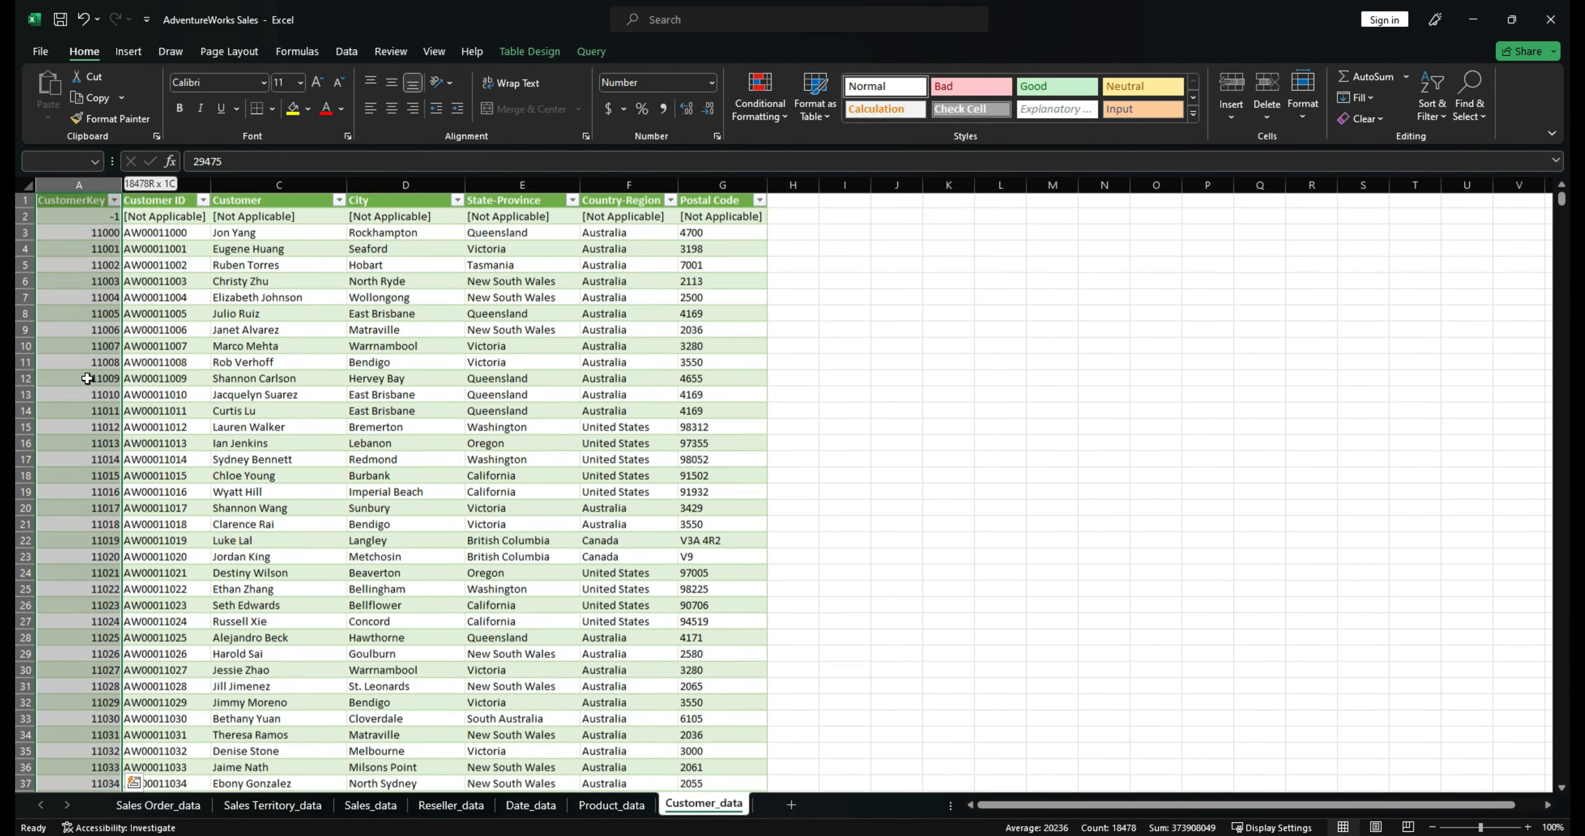
{"action": "left_click", "coordinate": [102, 230]}
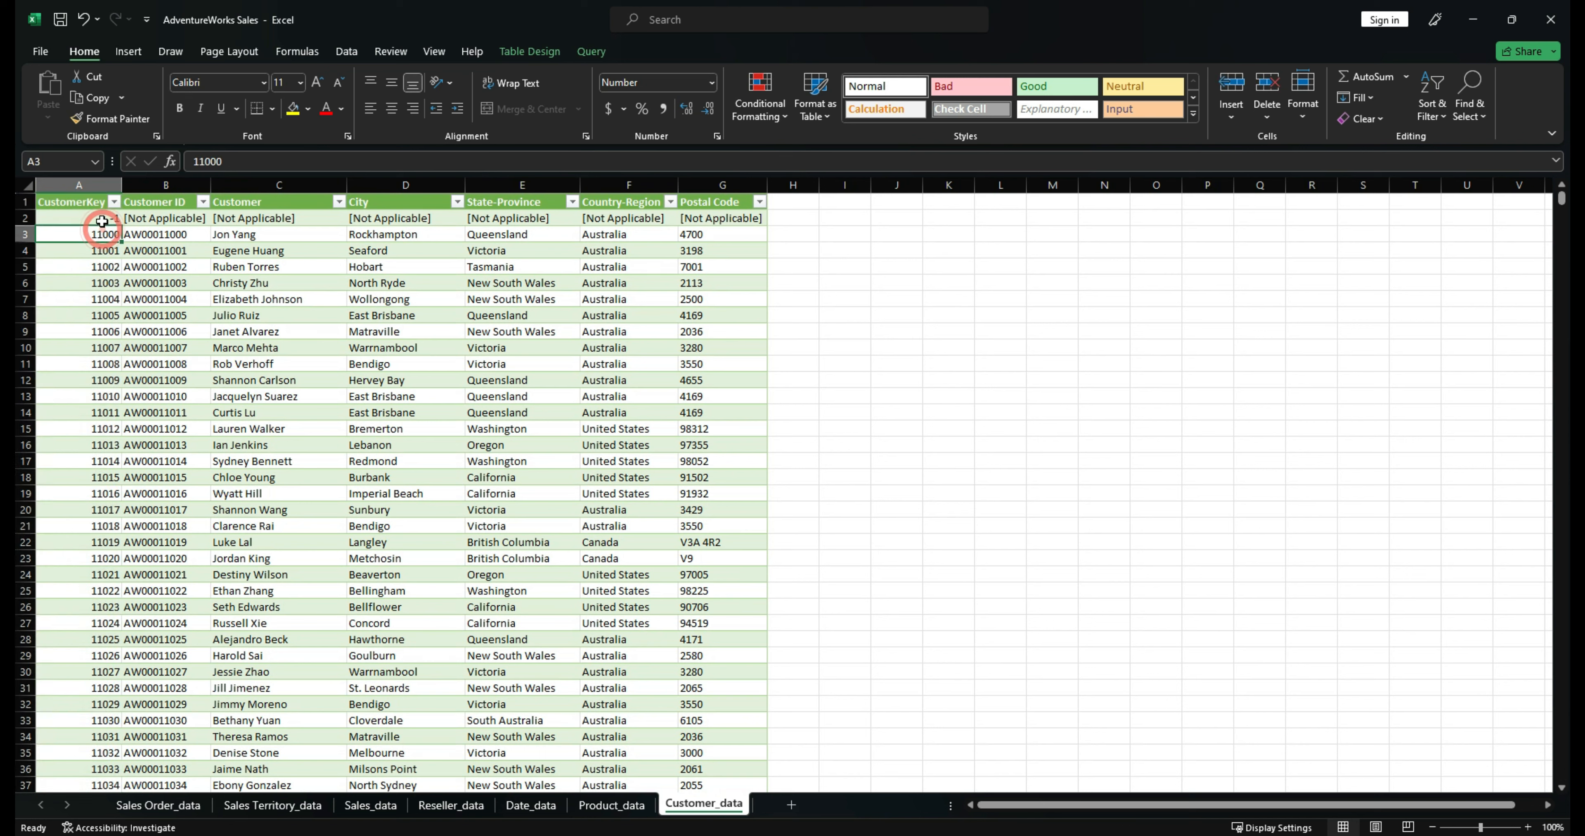
{"action": "left_click_drag", "start_coordinate": [102, 221], "coordinate": [103, 288]}
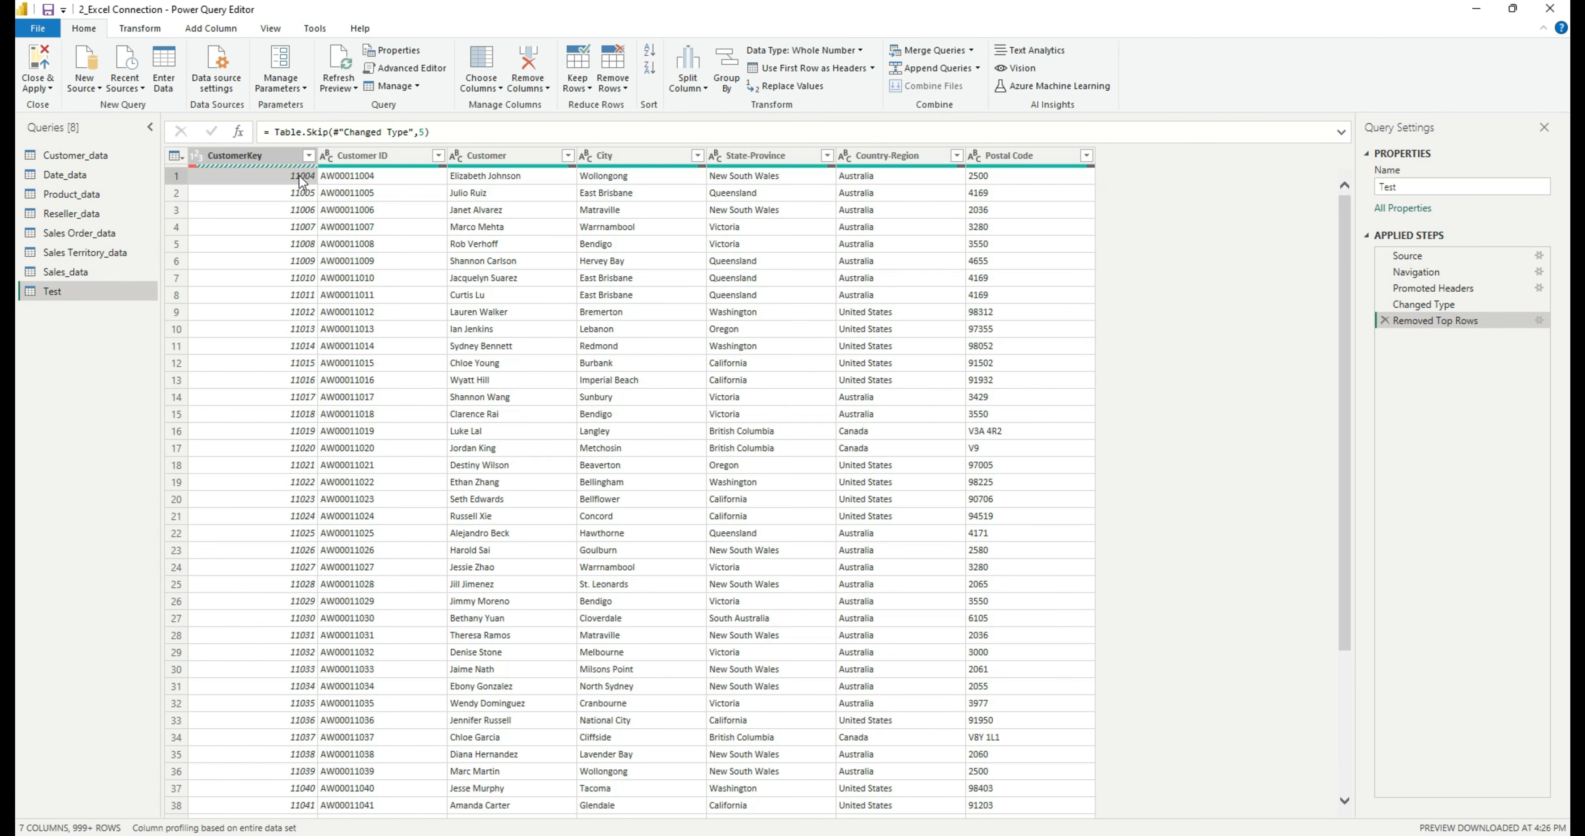
{"action": "left_click", "coordinate": [301, 178]}
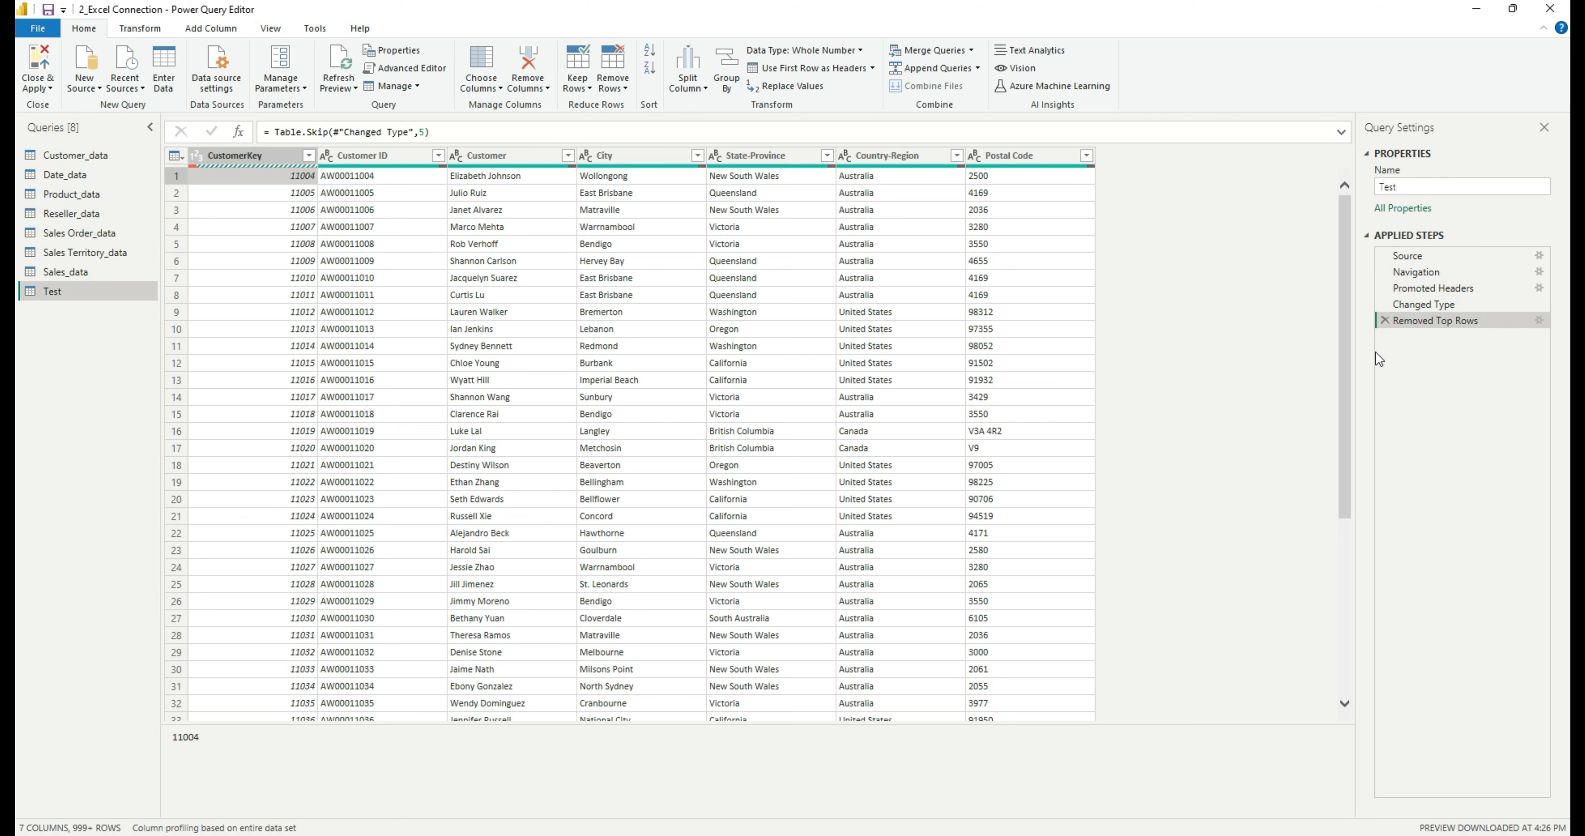
{"action": "left_click", "coordinate": [1384, 321]}
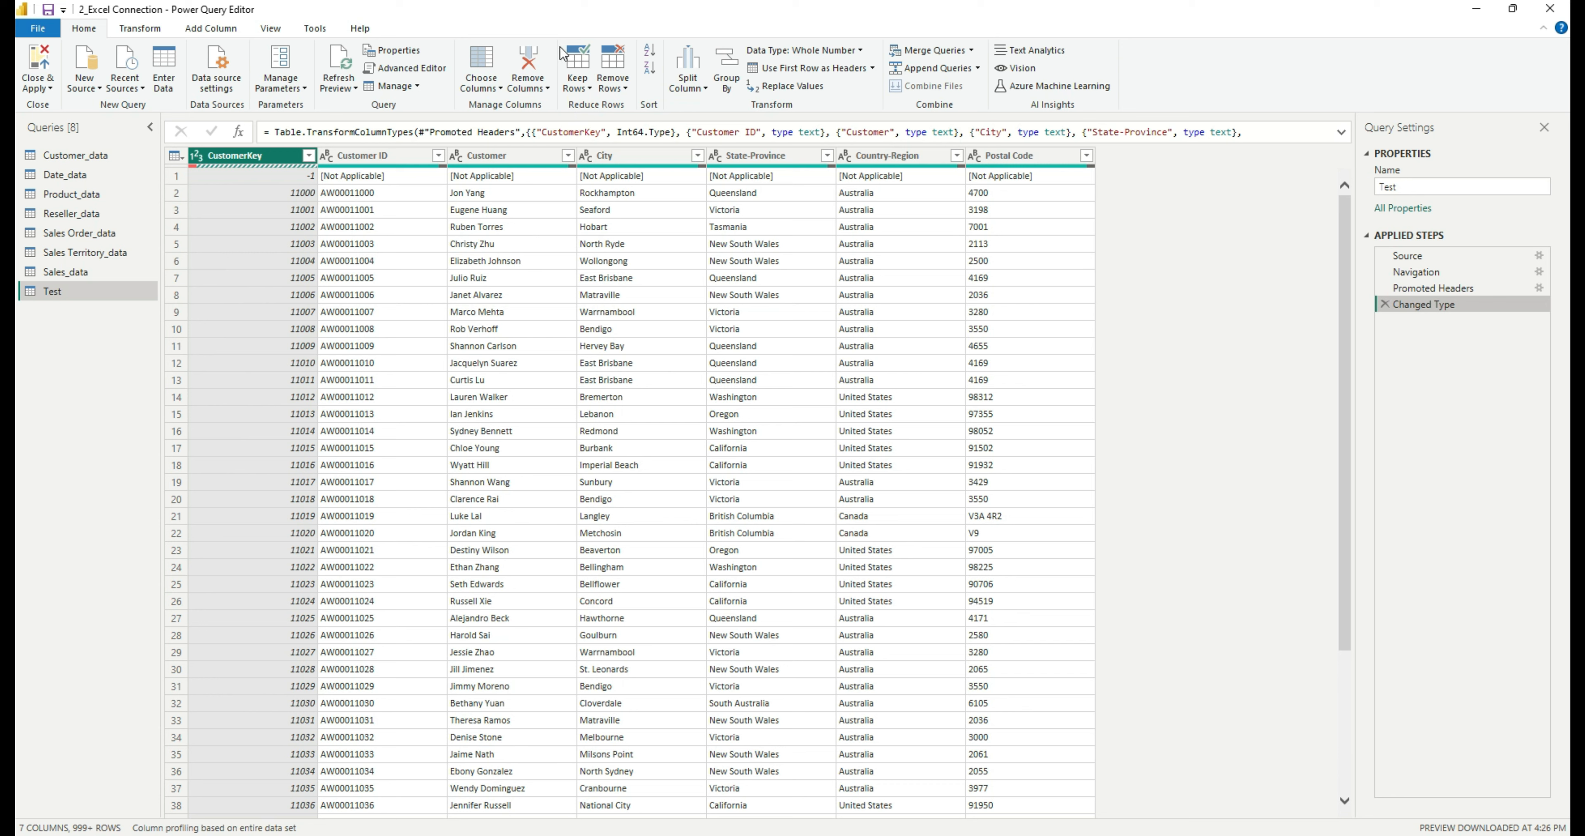
Step: Open the Remove Bottom Rows options and check the aa entry in the last row of the Customer_data sheet in Excel
{"action": "left_click", "coordinate": [609, 87]}
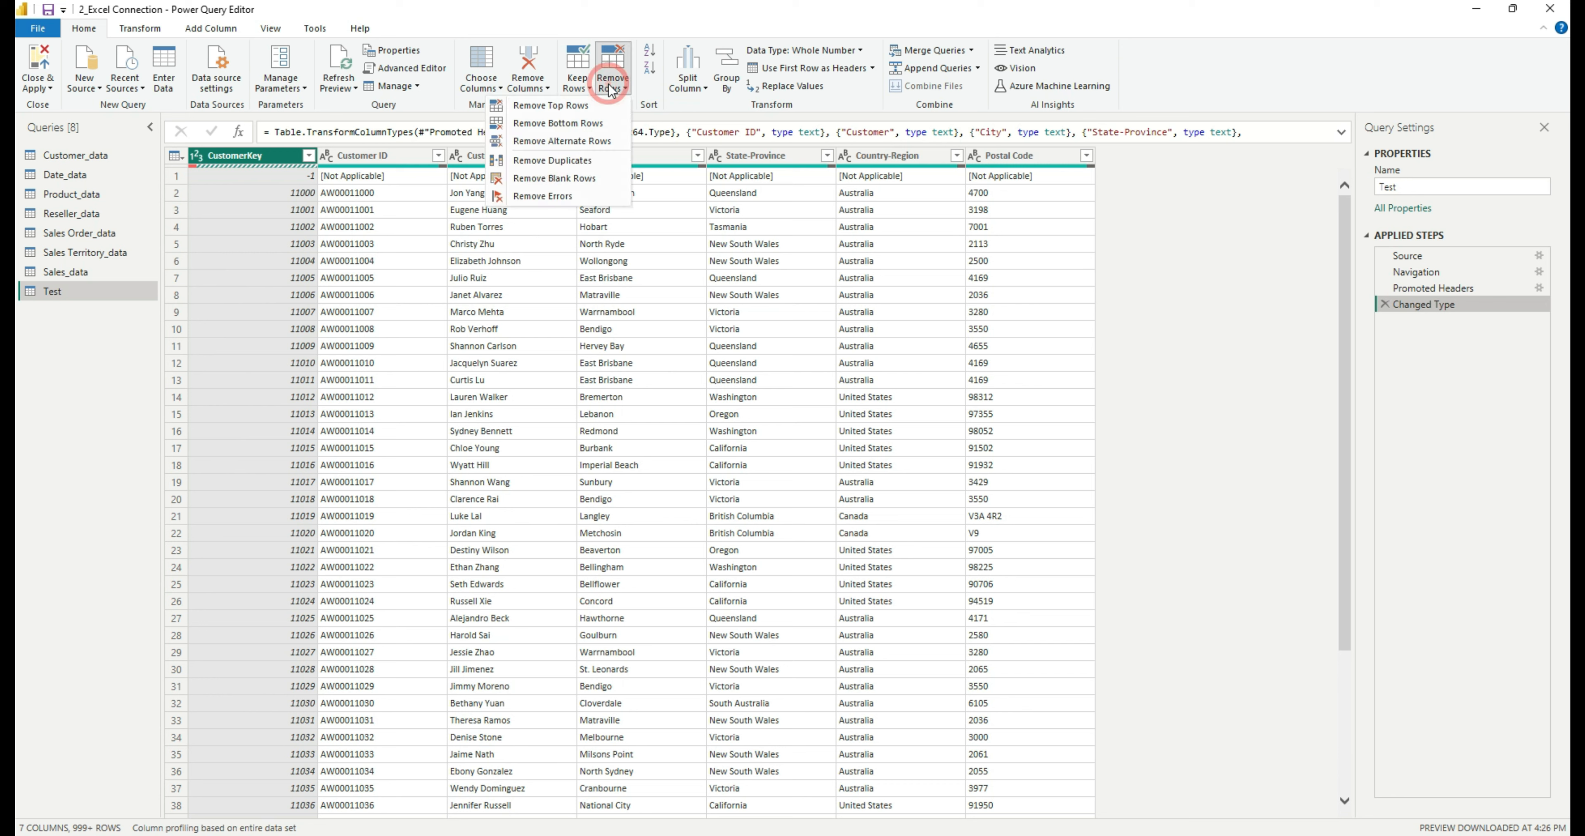
{"action": "left_click", "coordinate": [589, 121]}
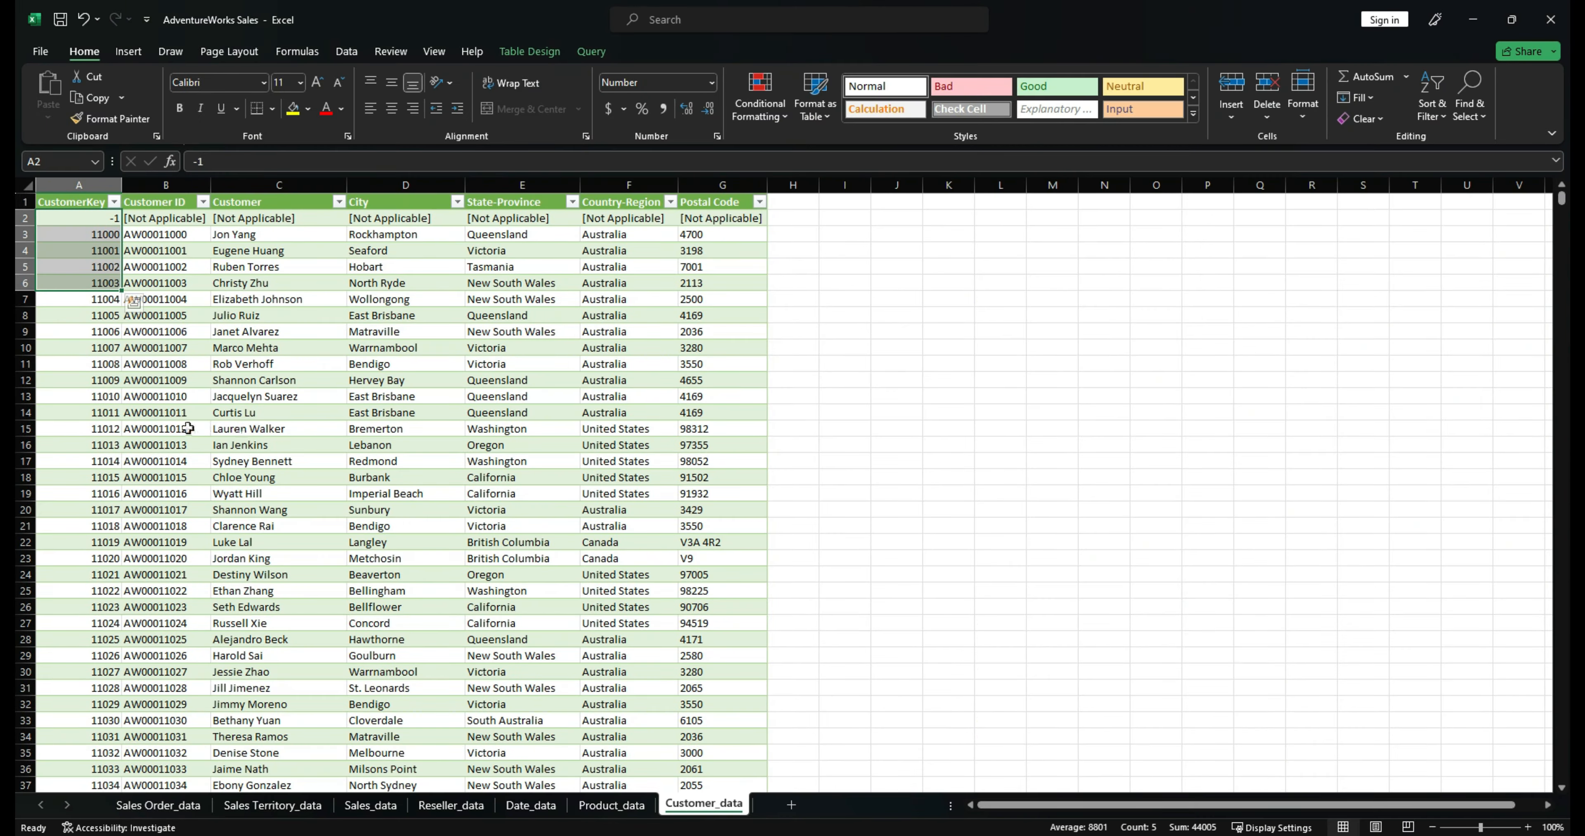
{"action": "left_click", "coordinate": [117, 427]}
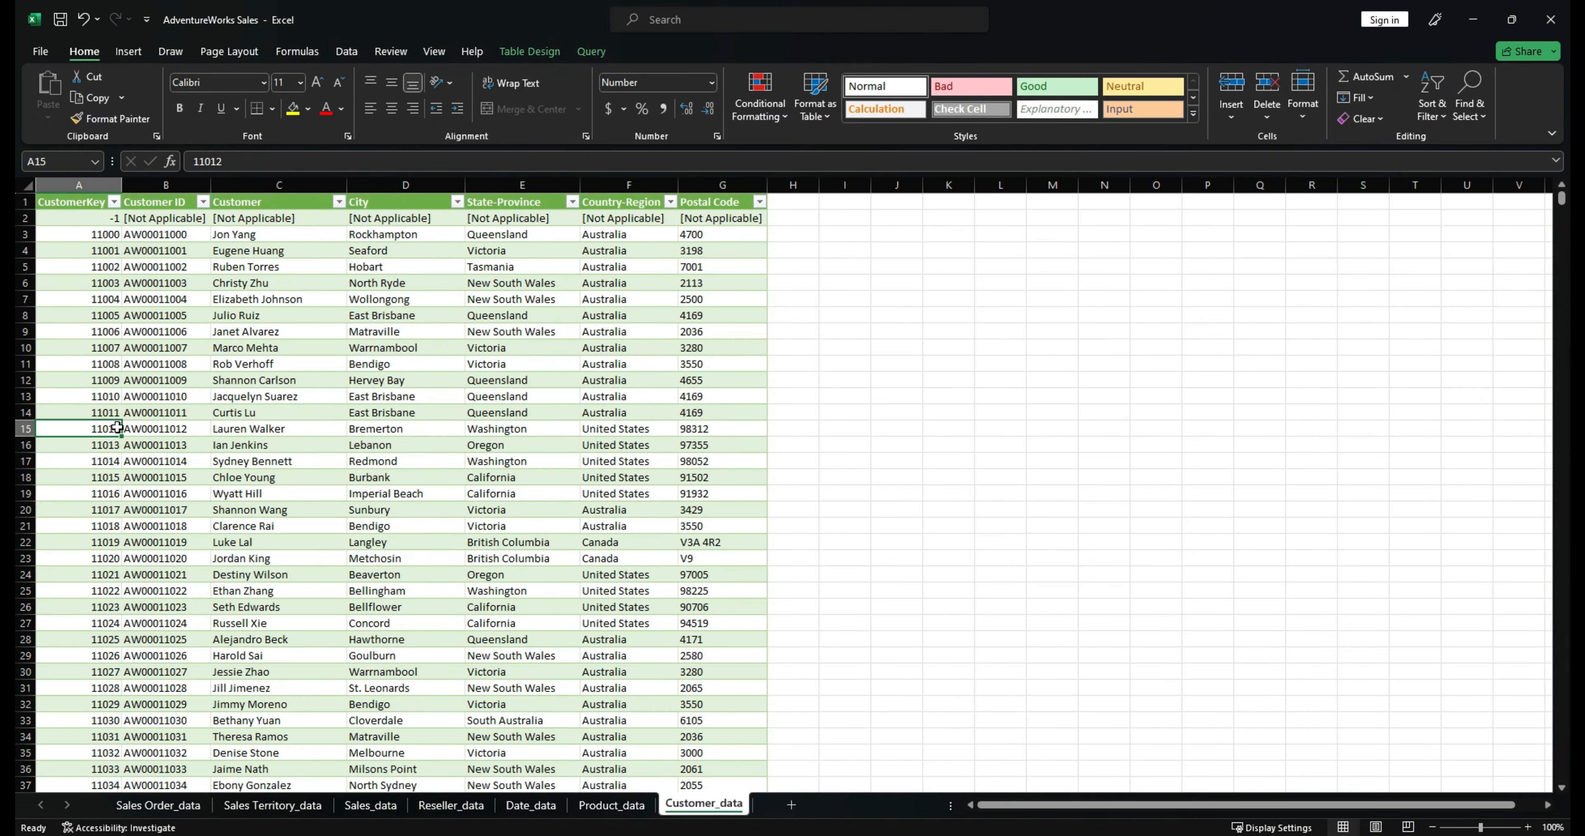
{"action": "key", "text": "ctrl+shift+Down"}
{"action": "scroll", "coordinate": [118, 429], "scroll_direction": "down", "scroll_amount": 3}
{"action": "left_click", "coordinate": [195, 625]}
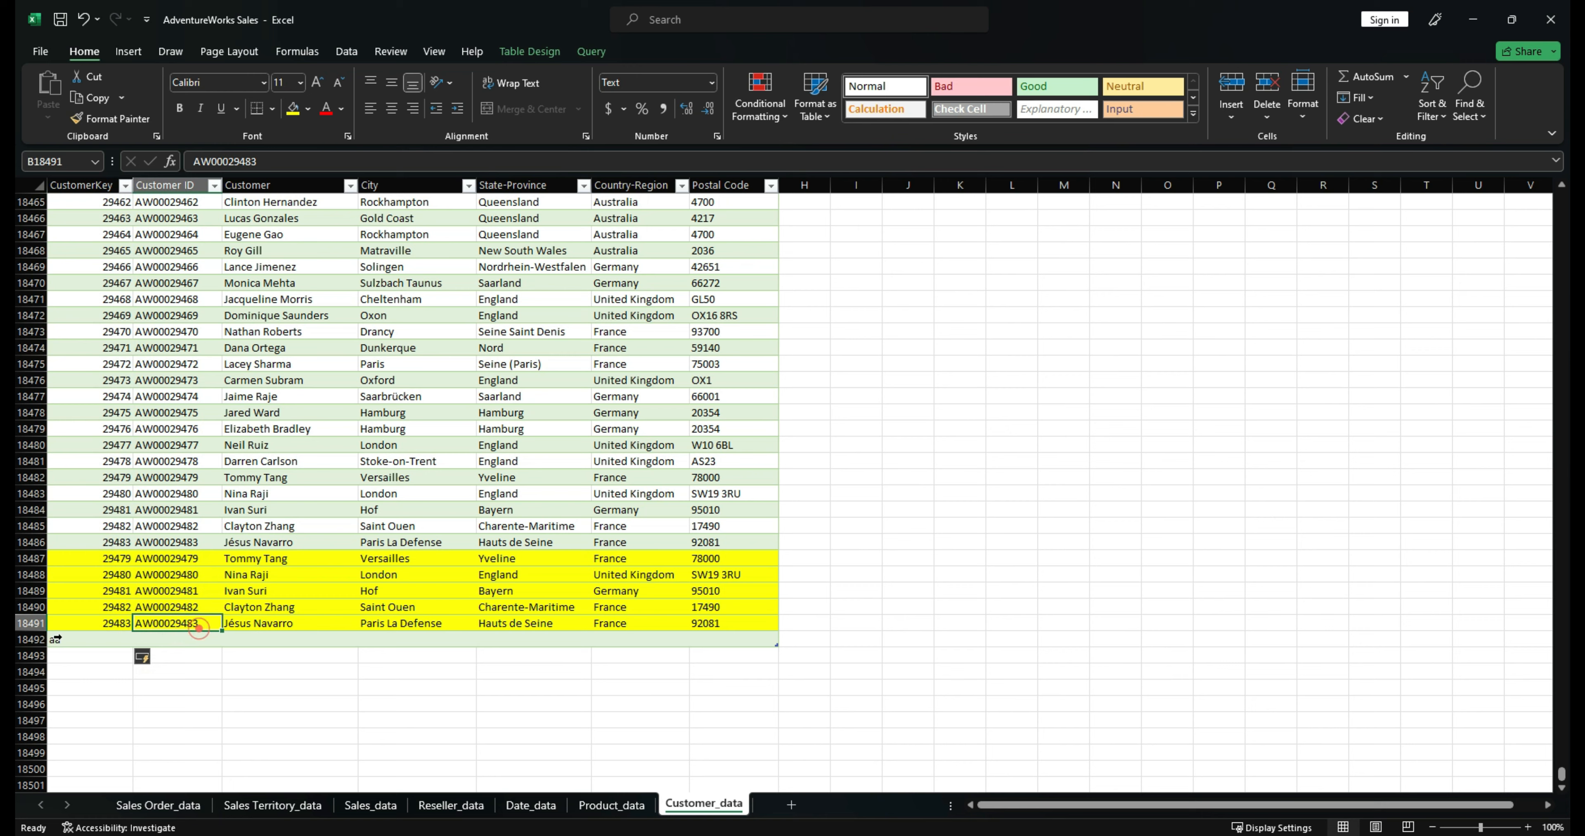
{"action": "left_click", "coordinate": [72, 638]}
{"action": "left_click", "coordinate": [71, 638]}
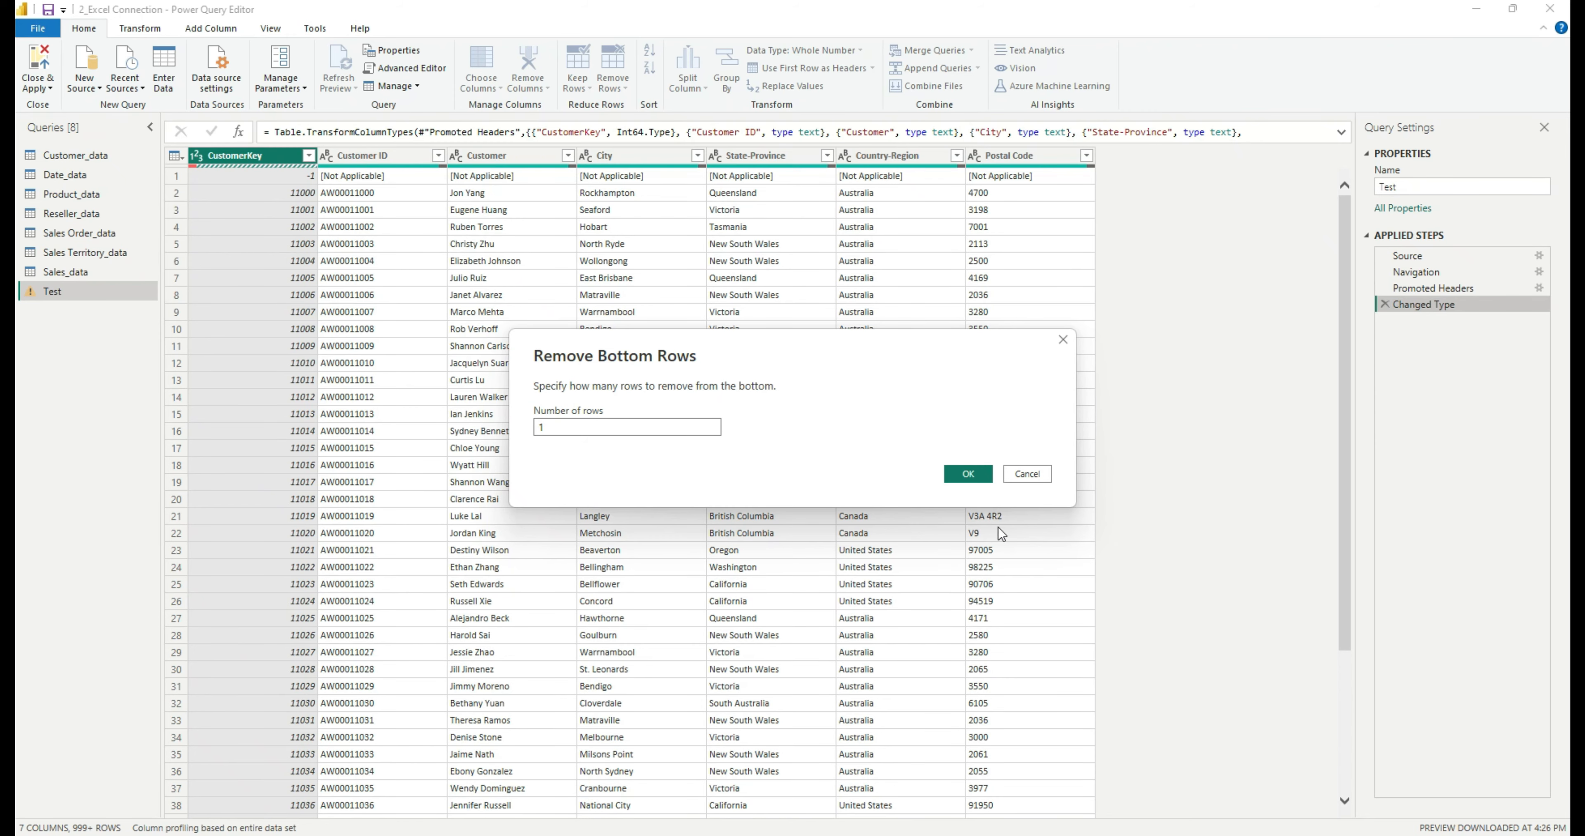
Step: Remove 1 row from the end of the Test query, check the CustomerKey column quality, and delete the Removed Bottom Rows step
{"action": "left_click", "coordinate": [978, 478]}
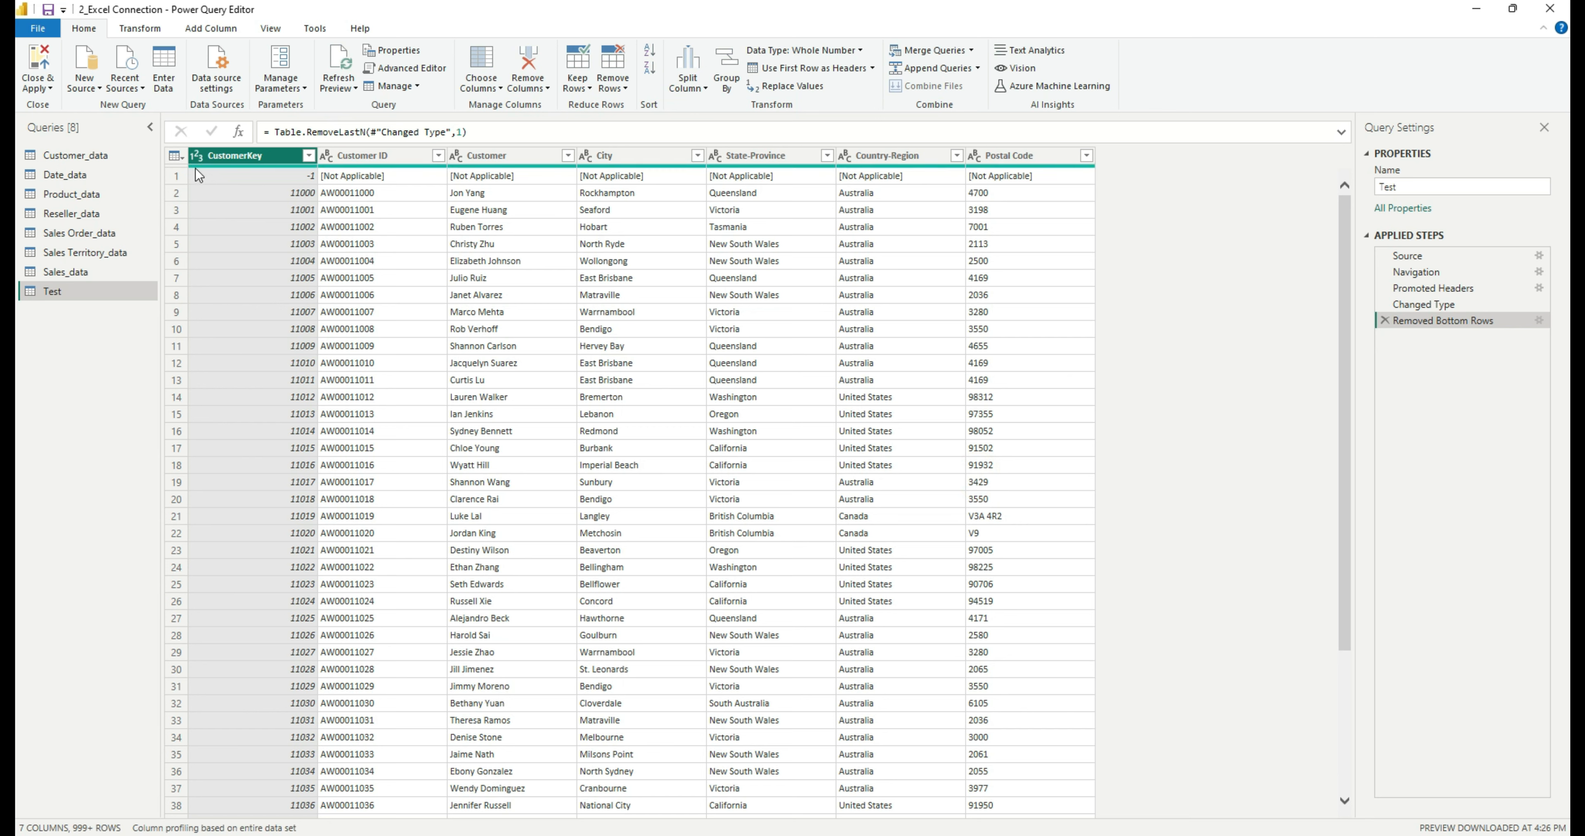
{"action": "mouse_move", "coordinate": [193, 168]}
{"action": "left_click", "coordinate": [1386, 321]}
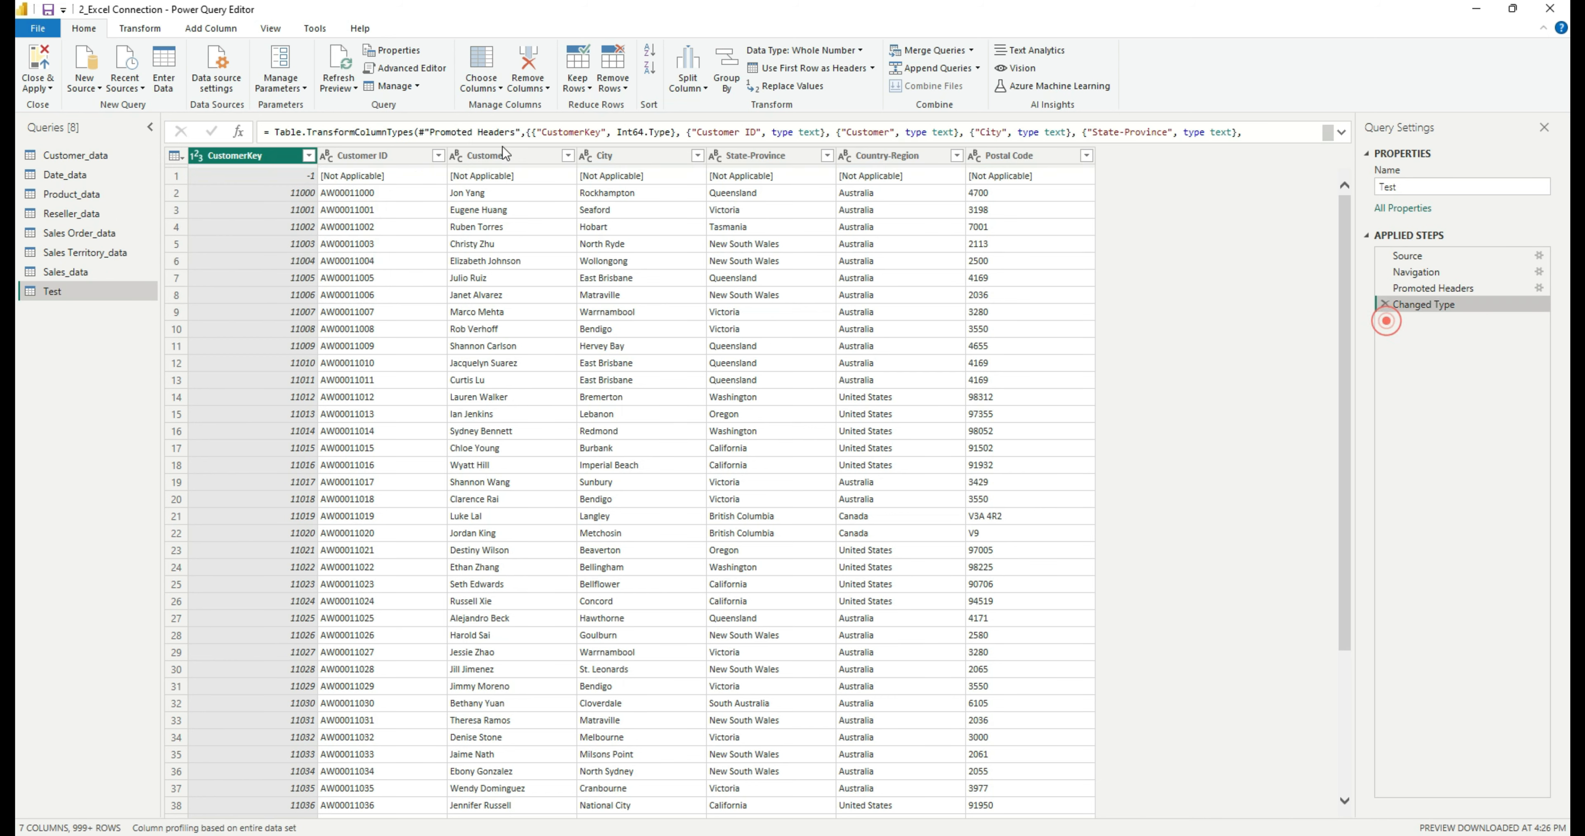
Step: Remove alternate rows from the Test query, with first row to remove 10, 2 rows to remove and 1 row to keep
{"action": "left_click", "coordinate": [545, 89]}
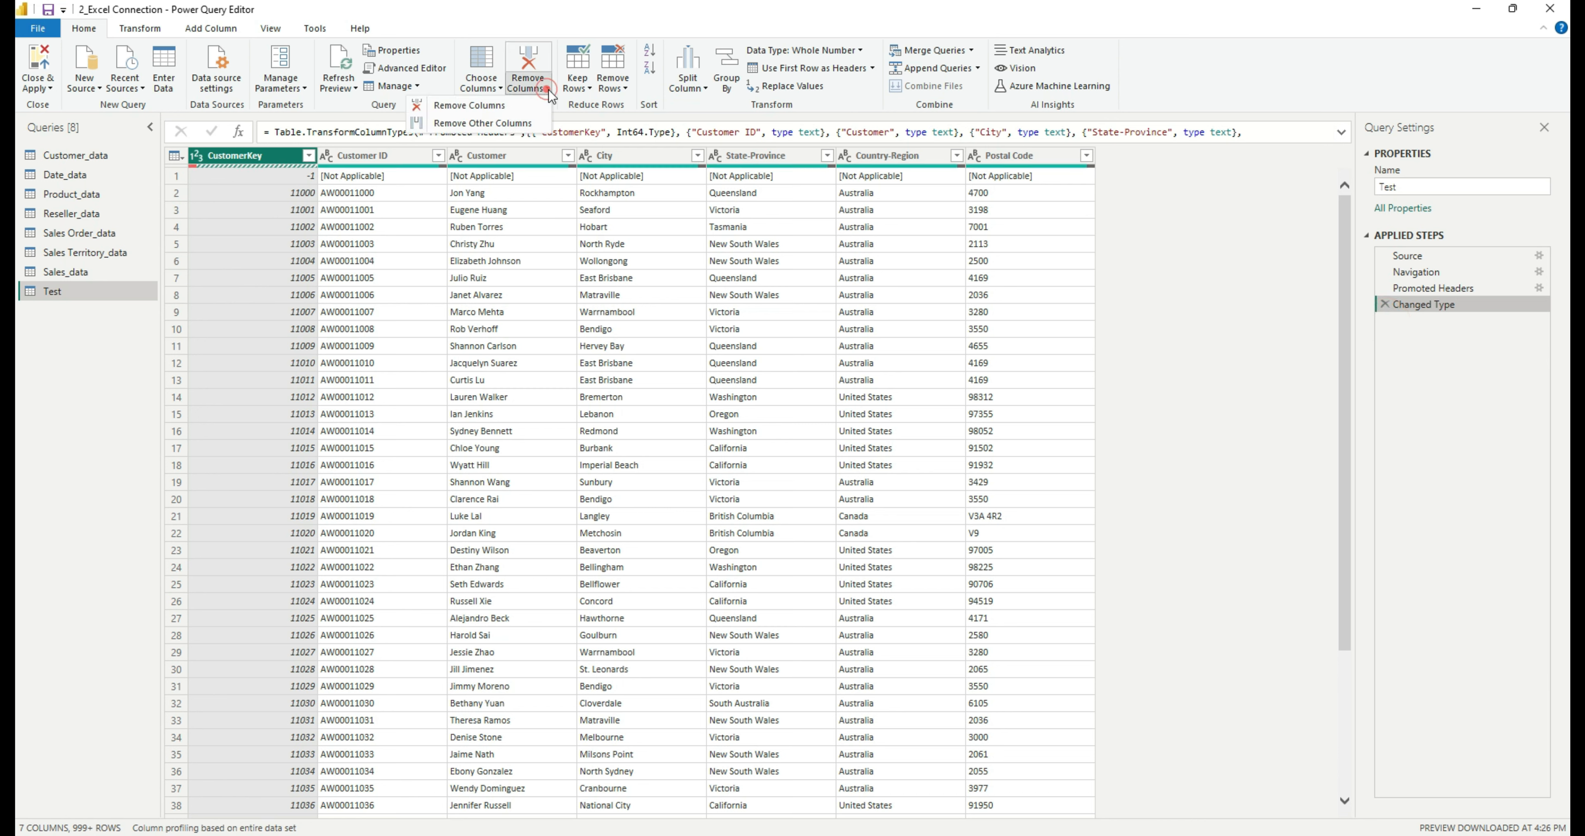
{"action": "left_click", "coordinate": [1215, 425]}
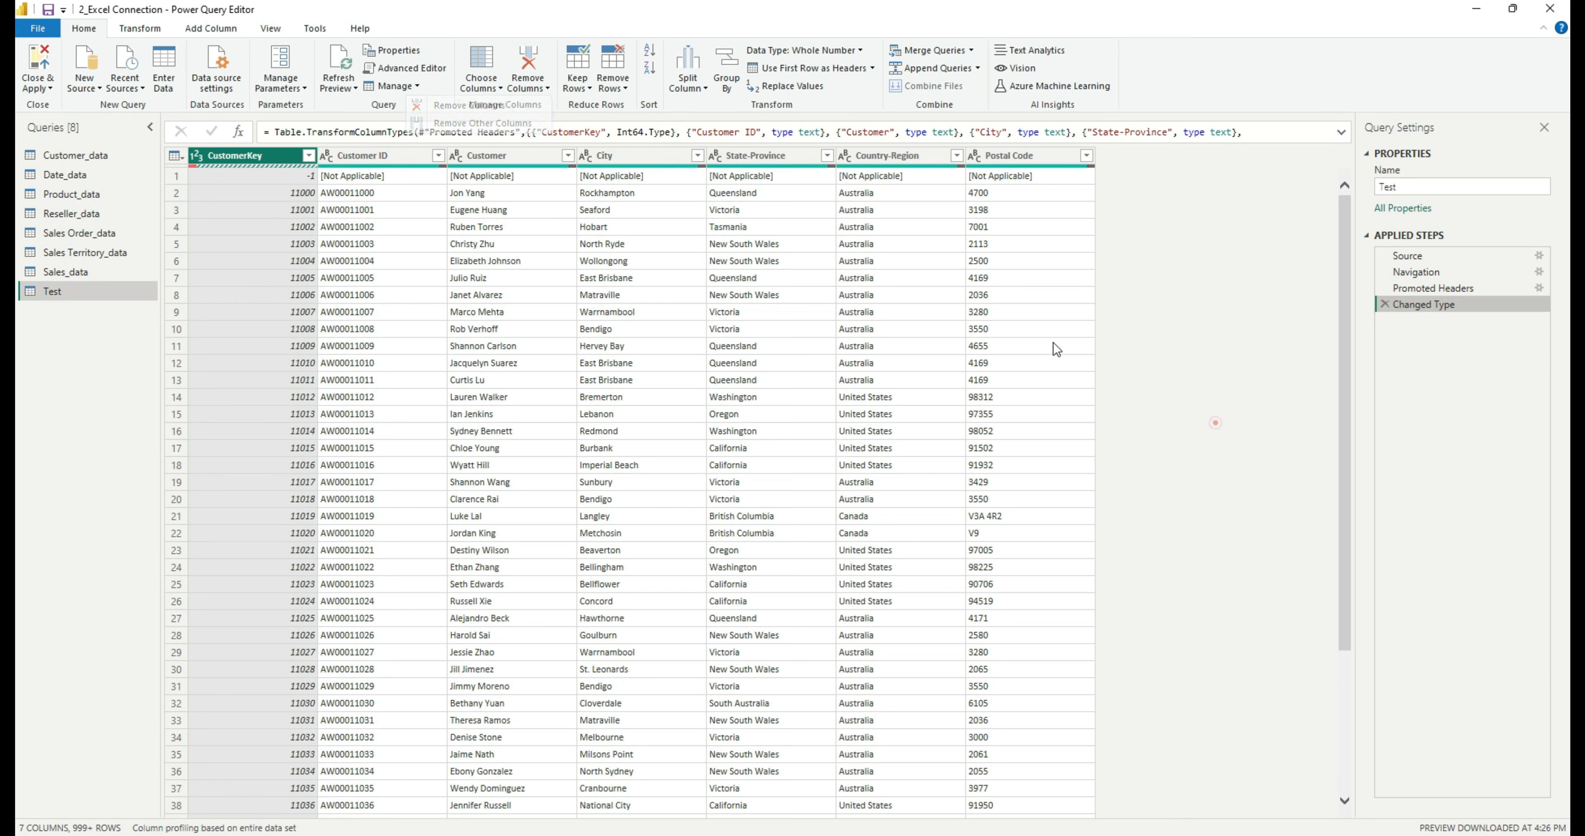
{"action": "left_click", "coordinate": [621, 90]}
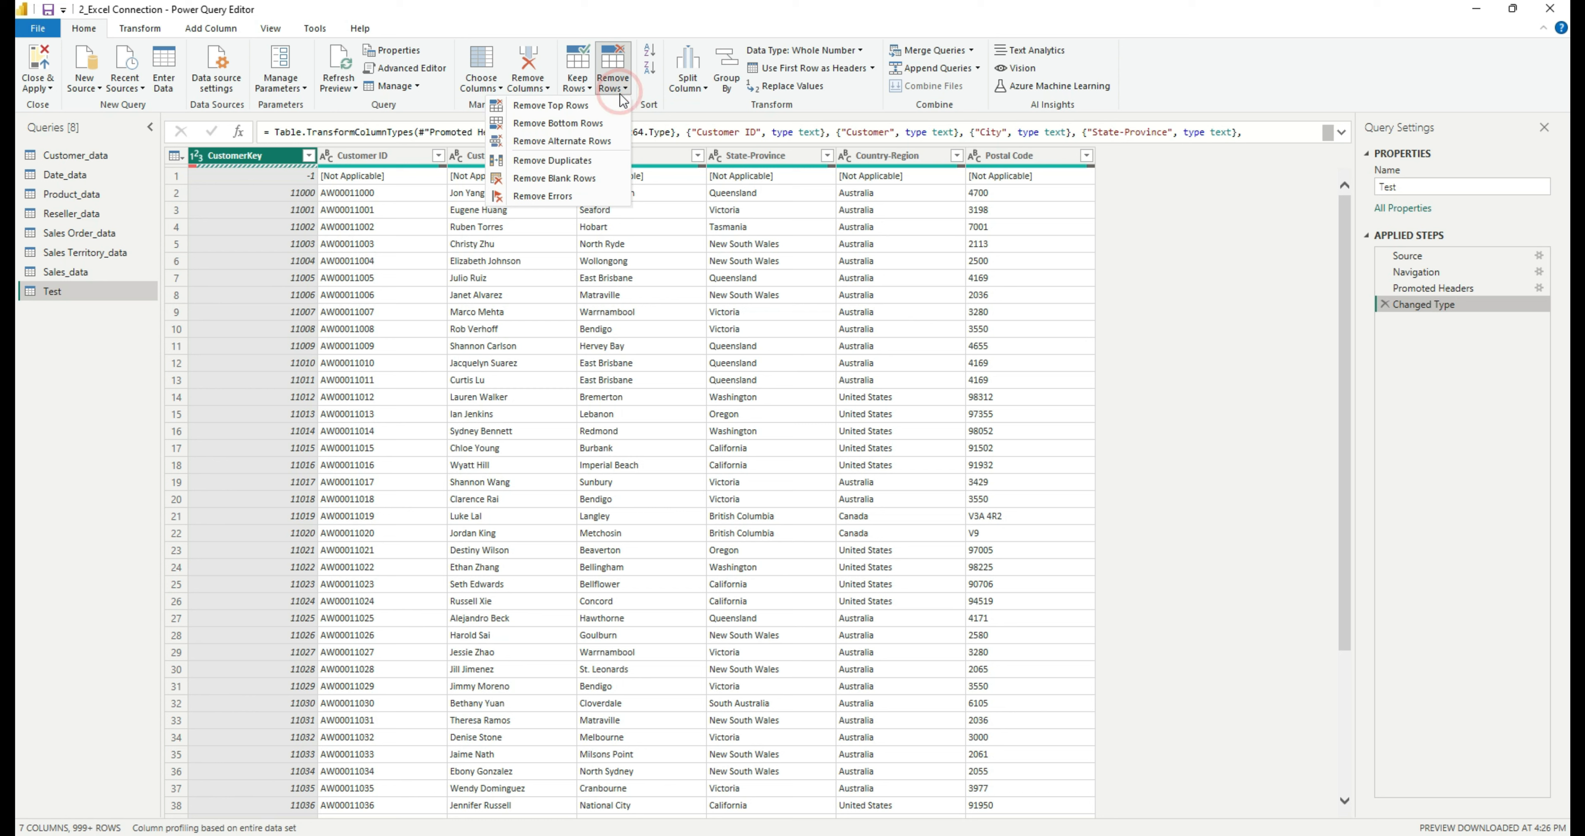
{"action": "left_click", "coordinate": [618, 140]}
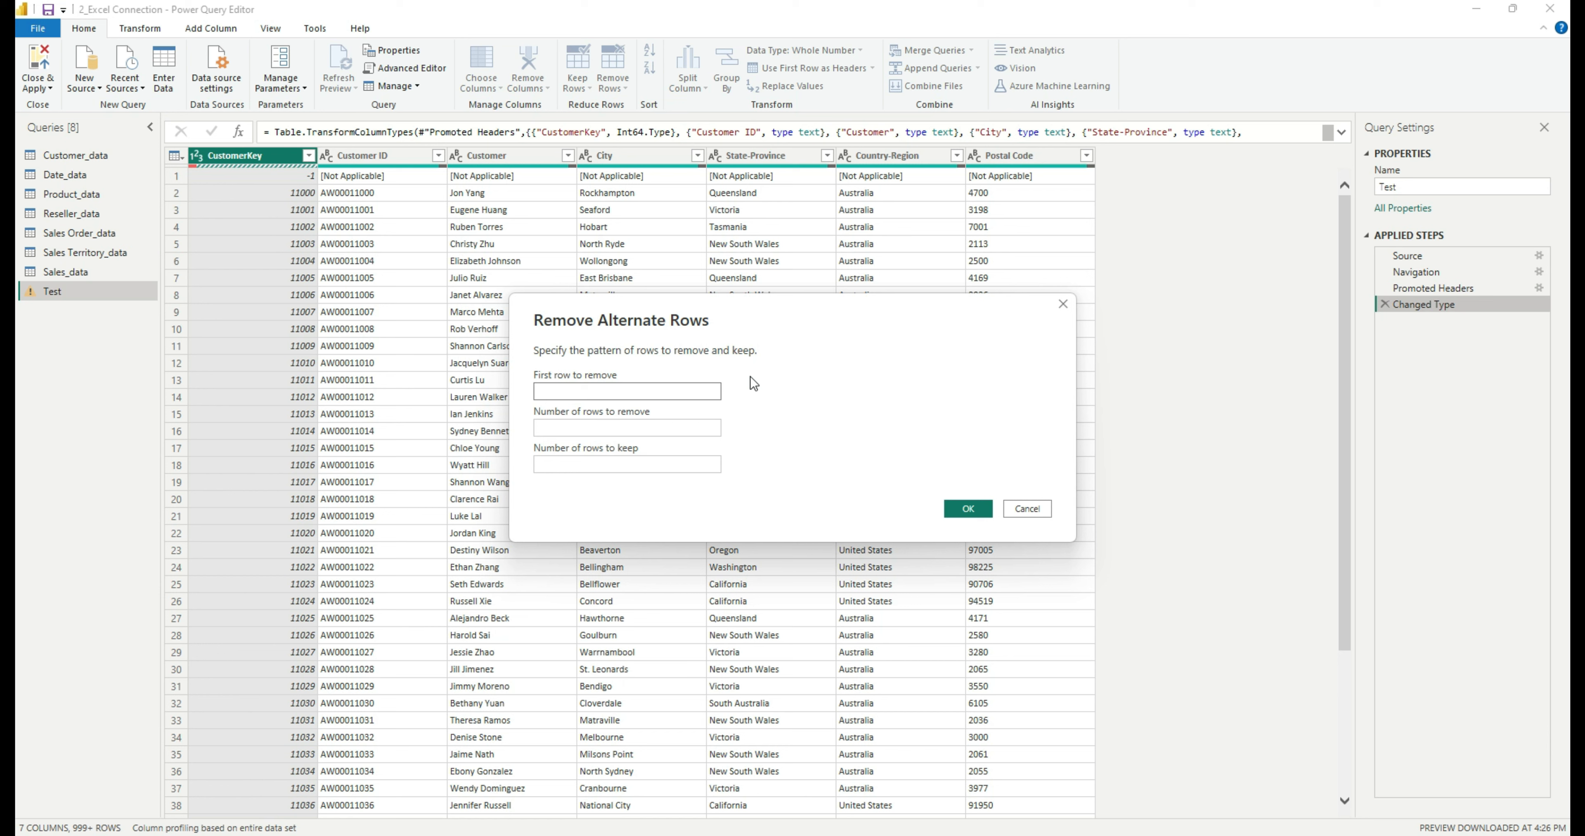
{"action": "type", "text": "10"}
{"action": "left_click", "coordinate": [647, 428]}
{"action": "type", "text": "2"}
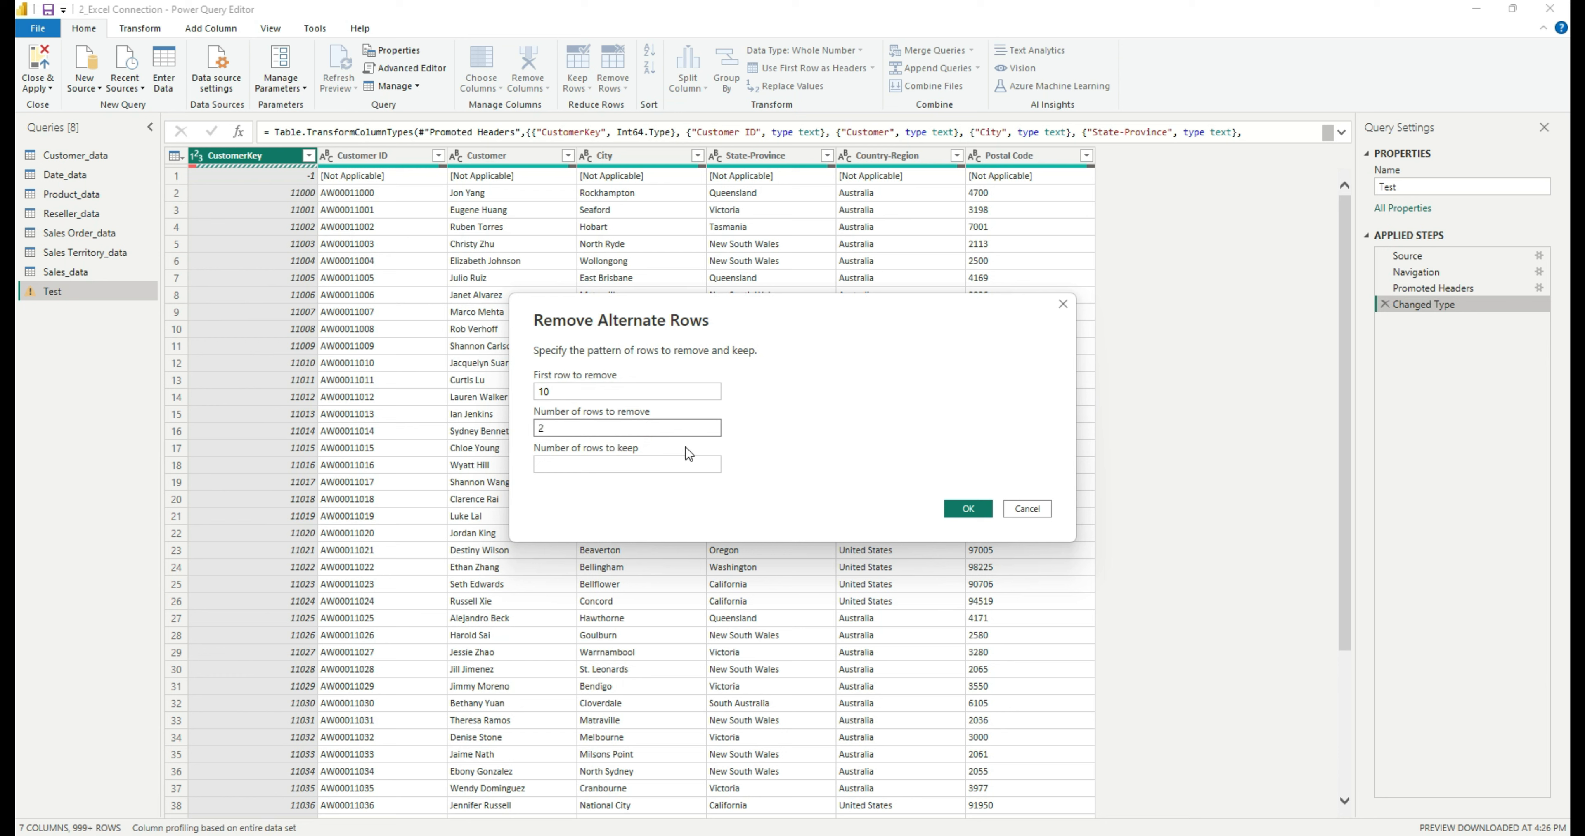
{"action": "left_click", "coordinate": [671, 461]}
{"action": "left_click", "coordinate": [670, 460]}
{"action": "type", "text": "1"}
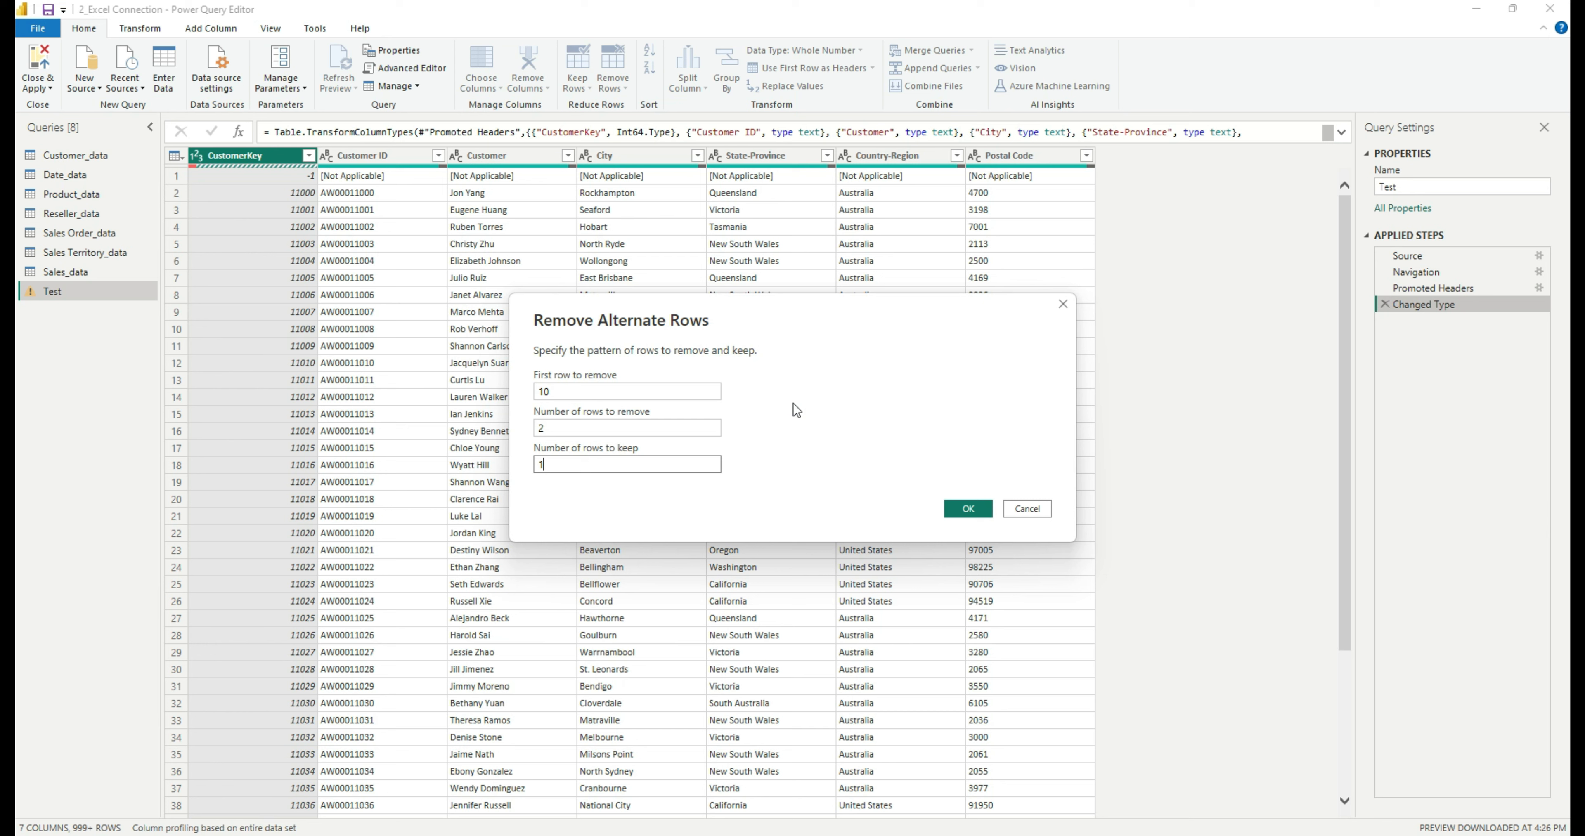
{"action": "left_click", "coordinate": [987, 512]}
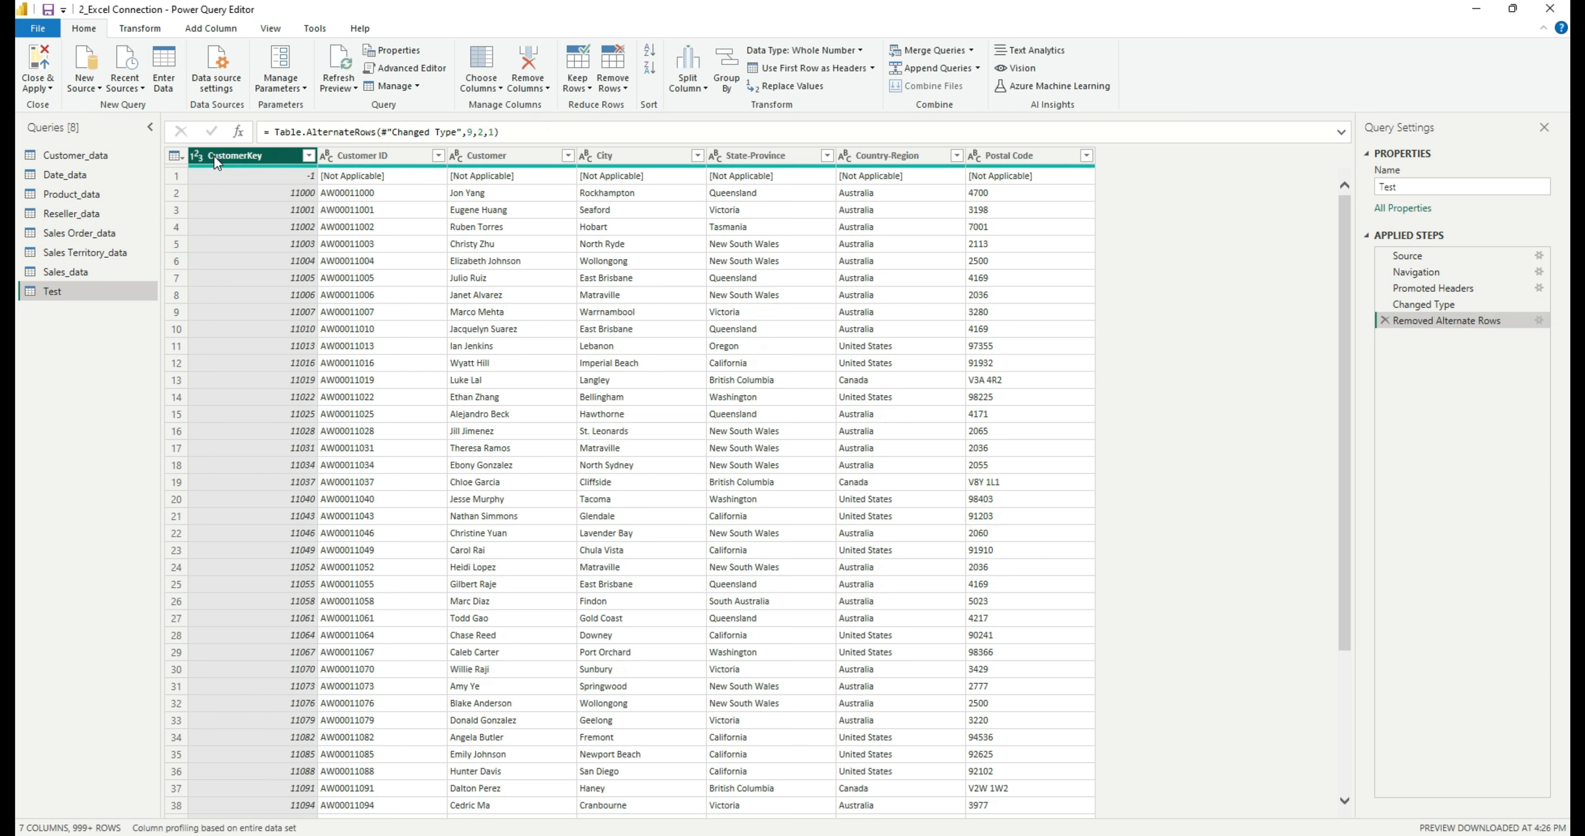
Step: Check the CustomerKey column quality in the Test query and compare its first nine rows with the CustomerKey cells in Excel
{"action": "mouse_move", "coordinate": [204, 167]}
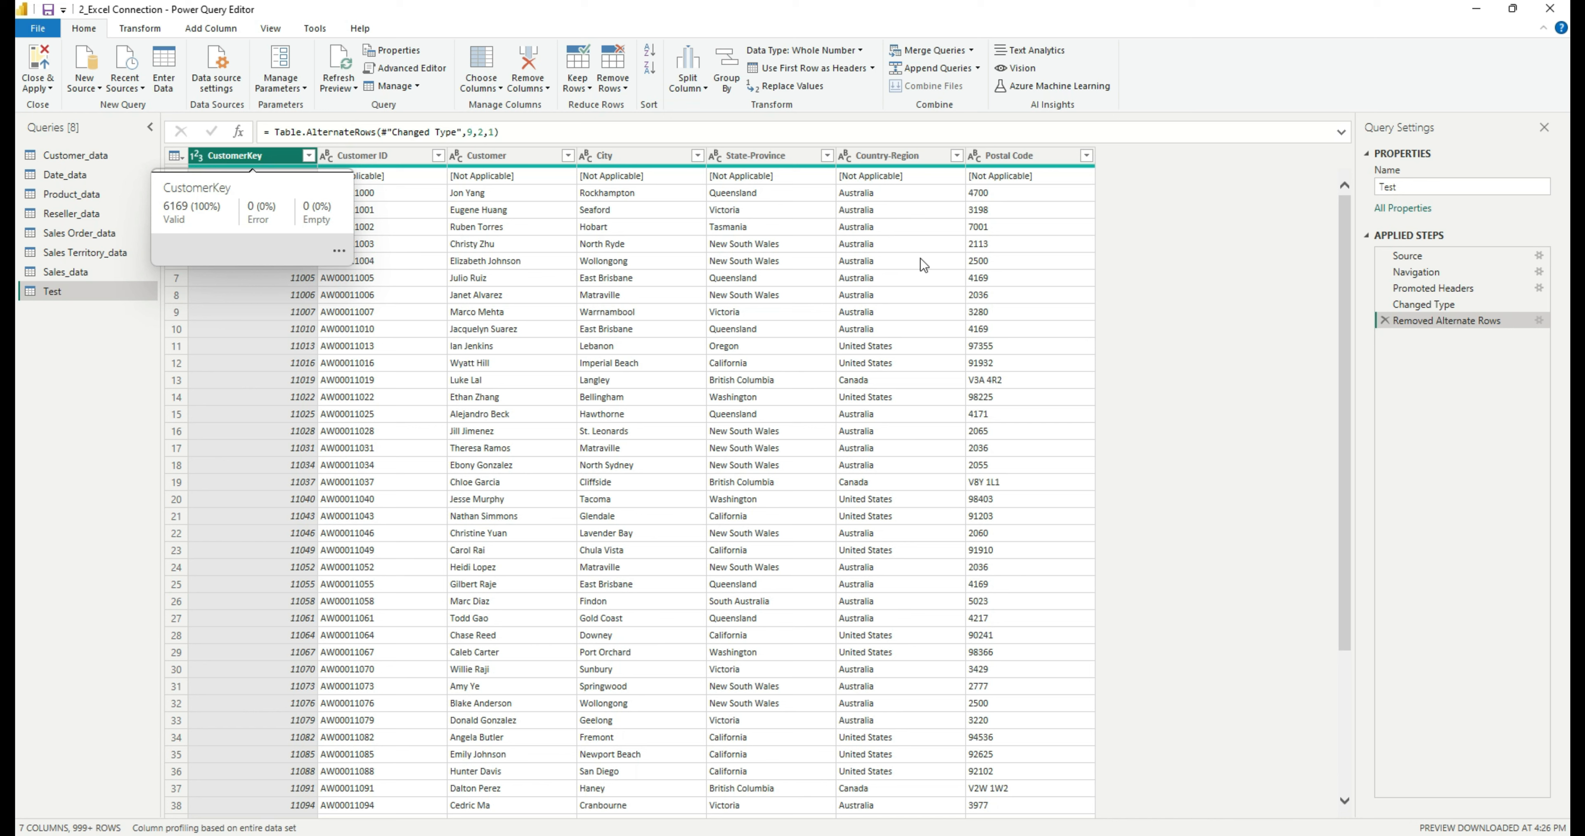
{"action": "left_click", "coordinate": [1169, 270]}
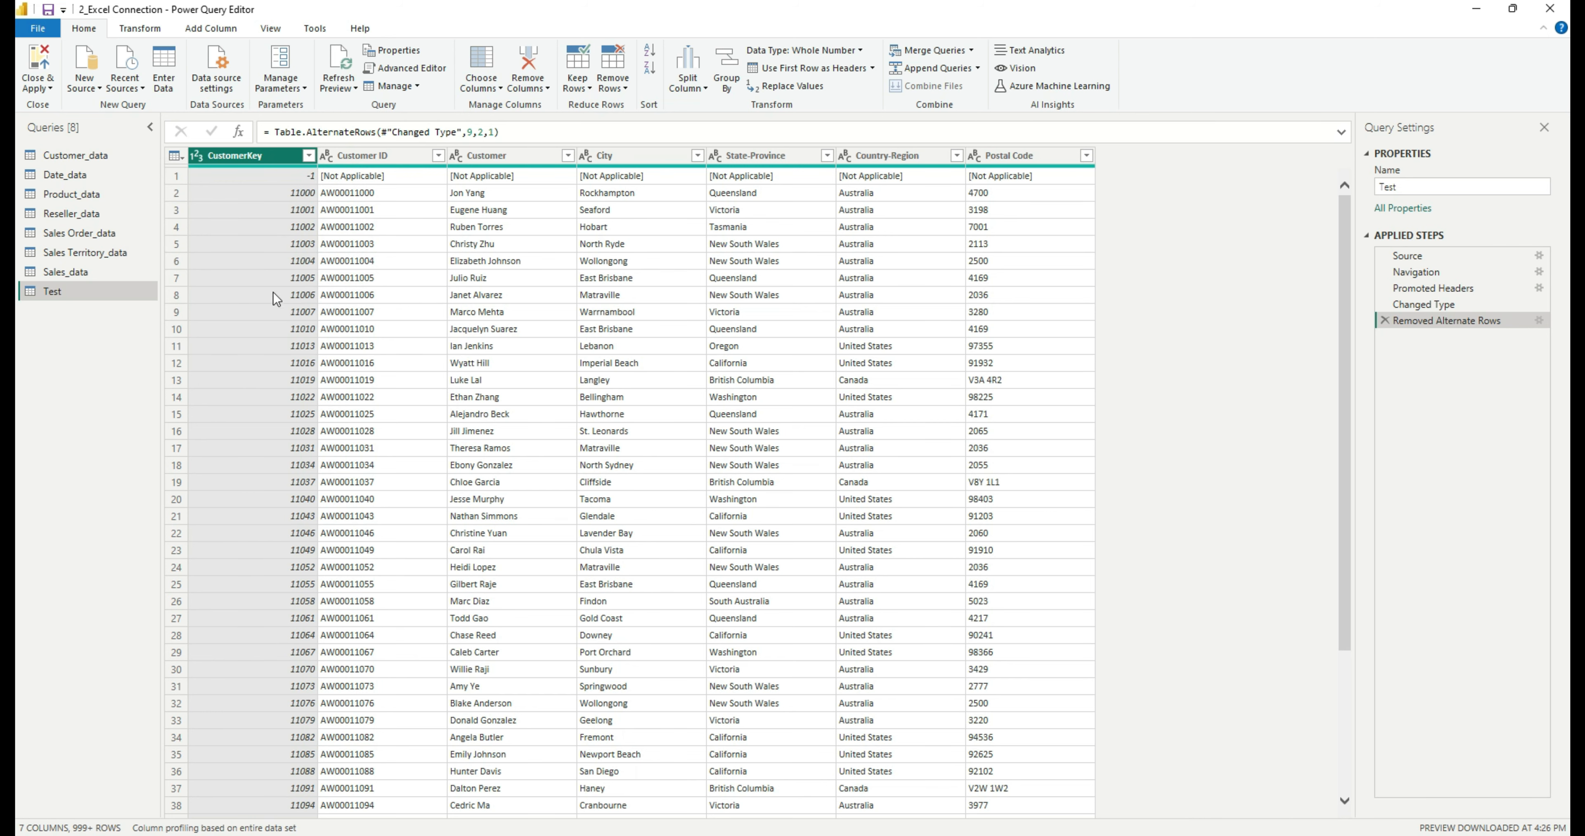
{"action": "left_click", "coordinate": [294, 315]}
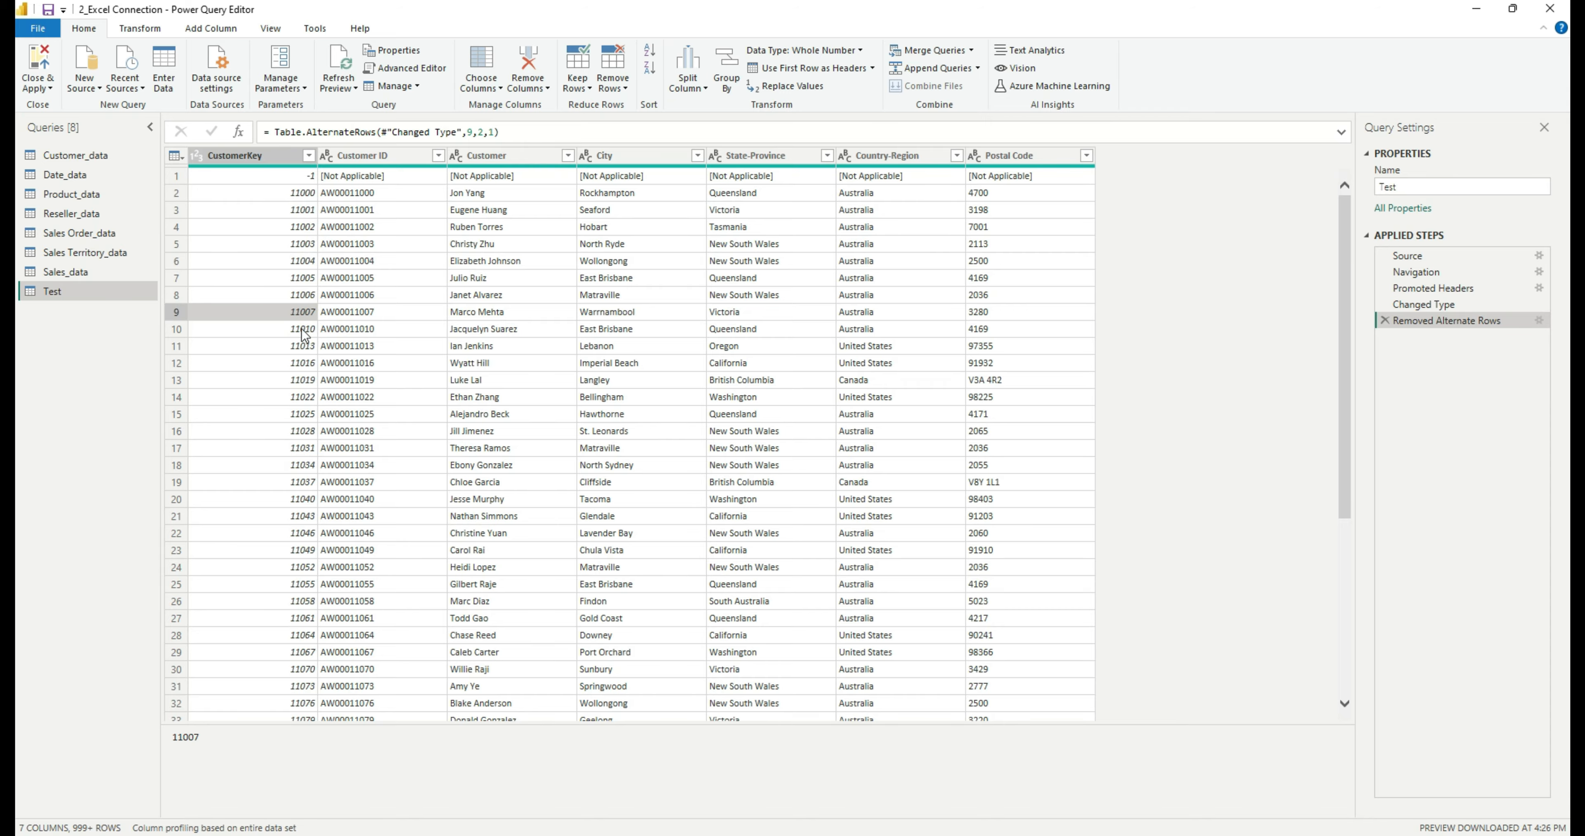
{"action": "key", "text": "alt+Tab"}
{"action": "left_click", "coordinate": [110, 330]}
{"action": "key", "text": "ctrl+shift+Up"}
{"action": "left_click", "coordinate": [118, 331]}
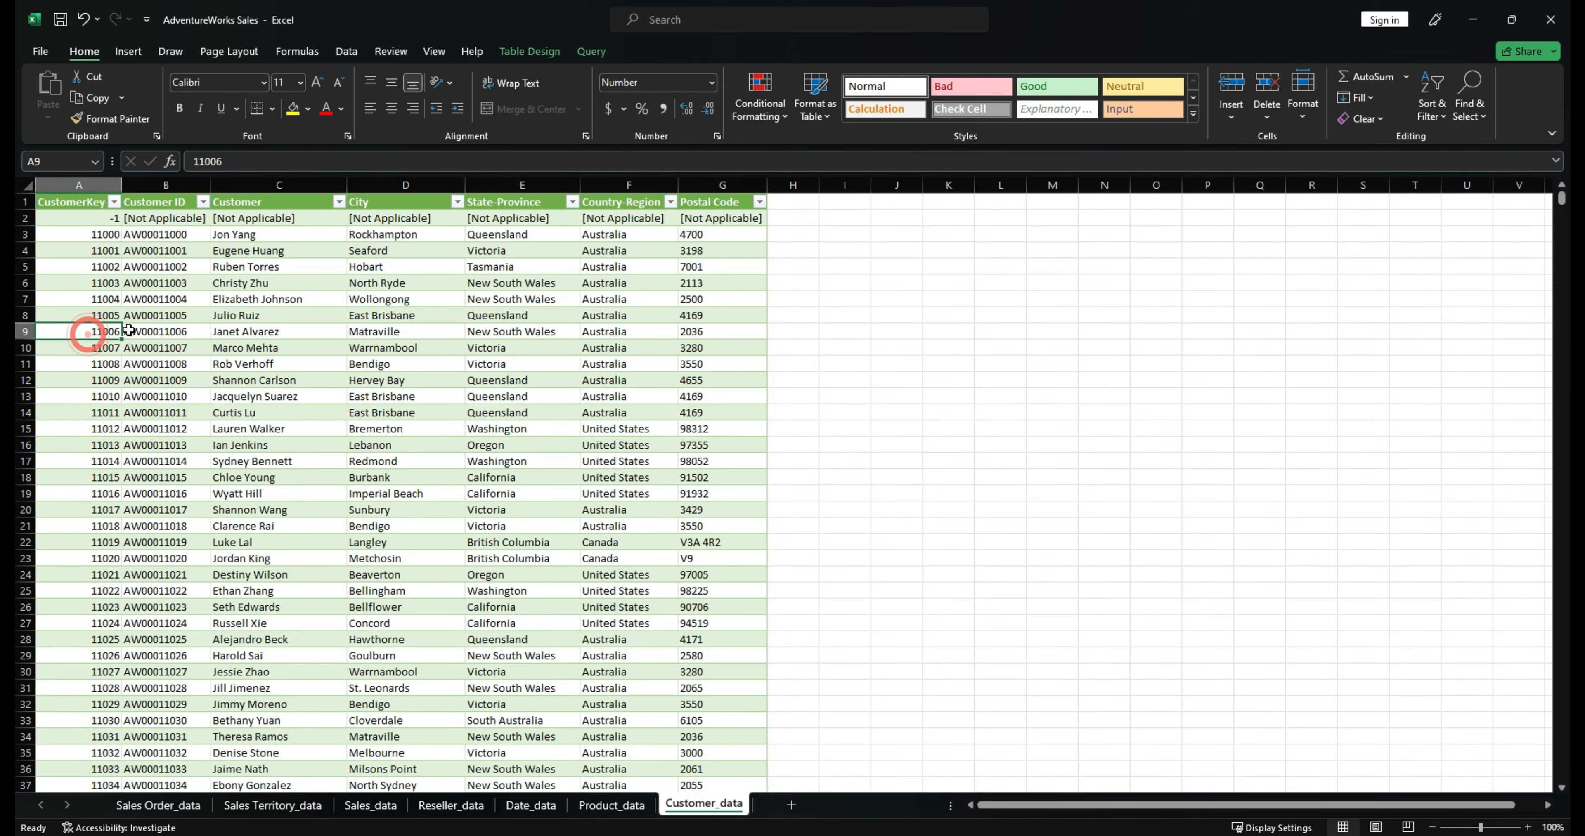
{"action": "key", "text": "alt+Tab"}
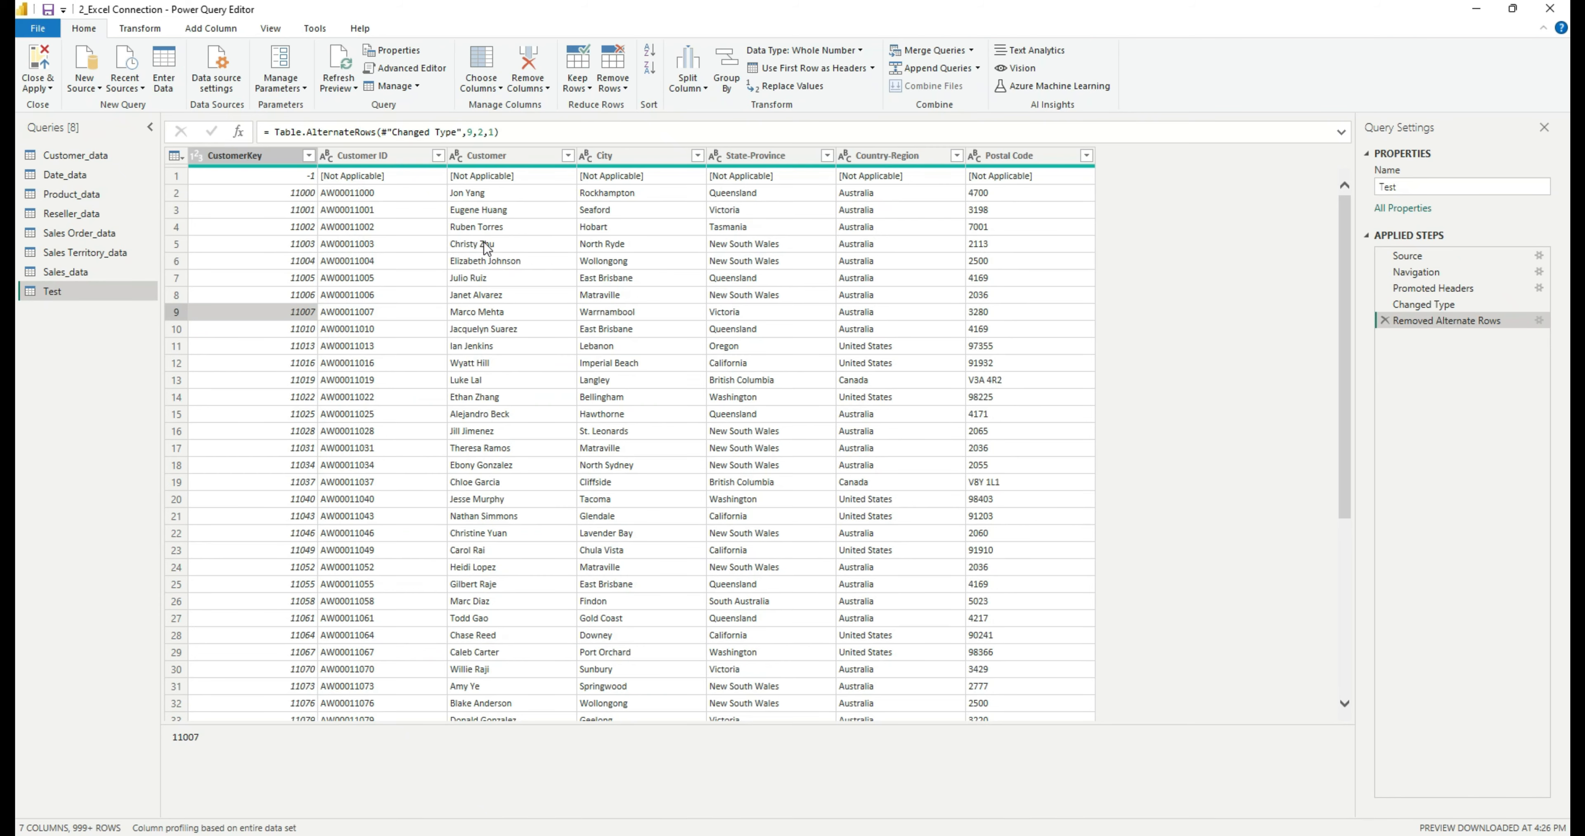
{"action": "key", "text": "alt+Tab"}
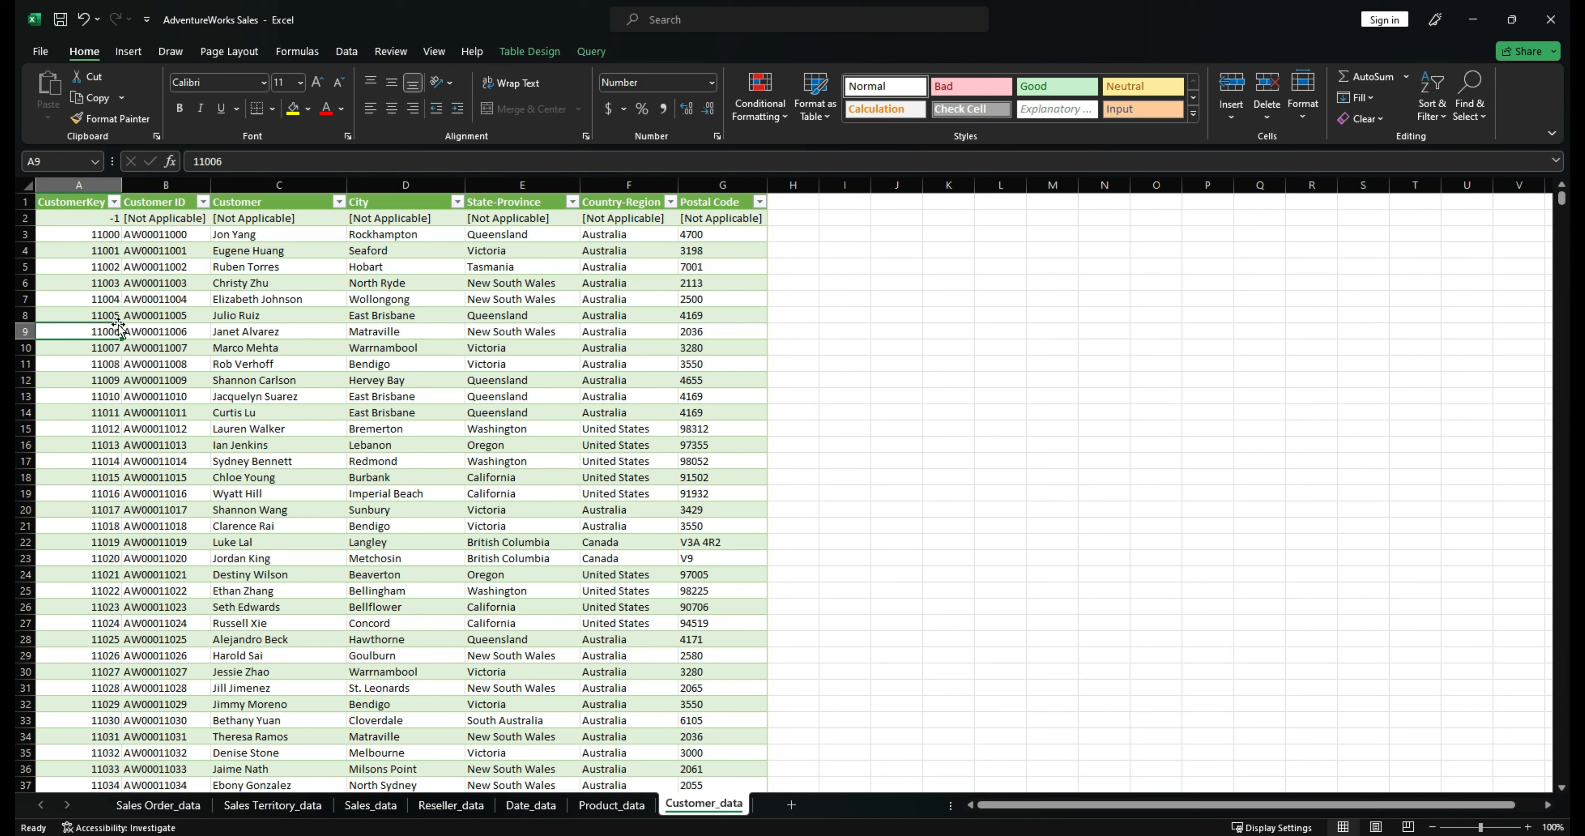
{"action": "left_click", "coordinate": [105, 343]}
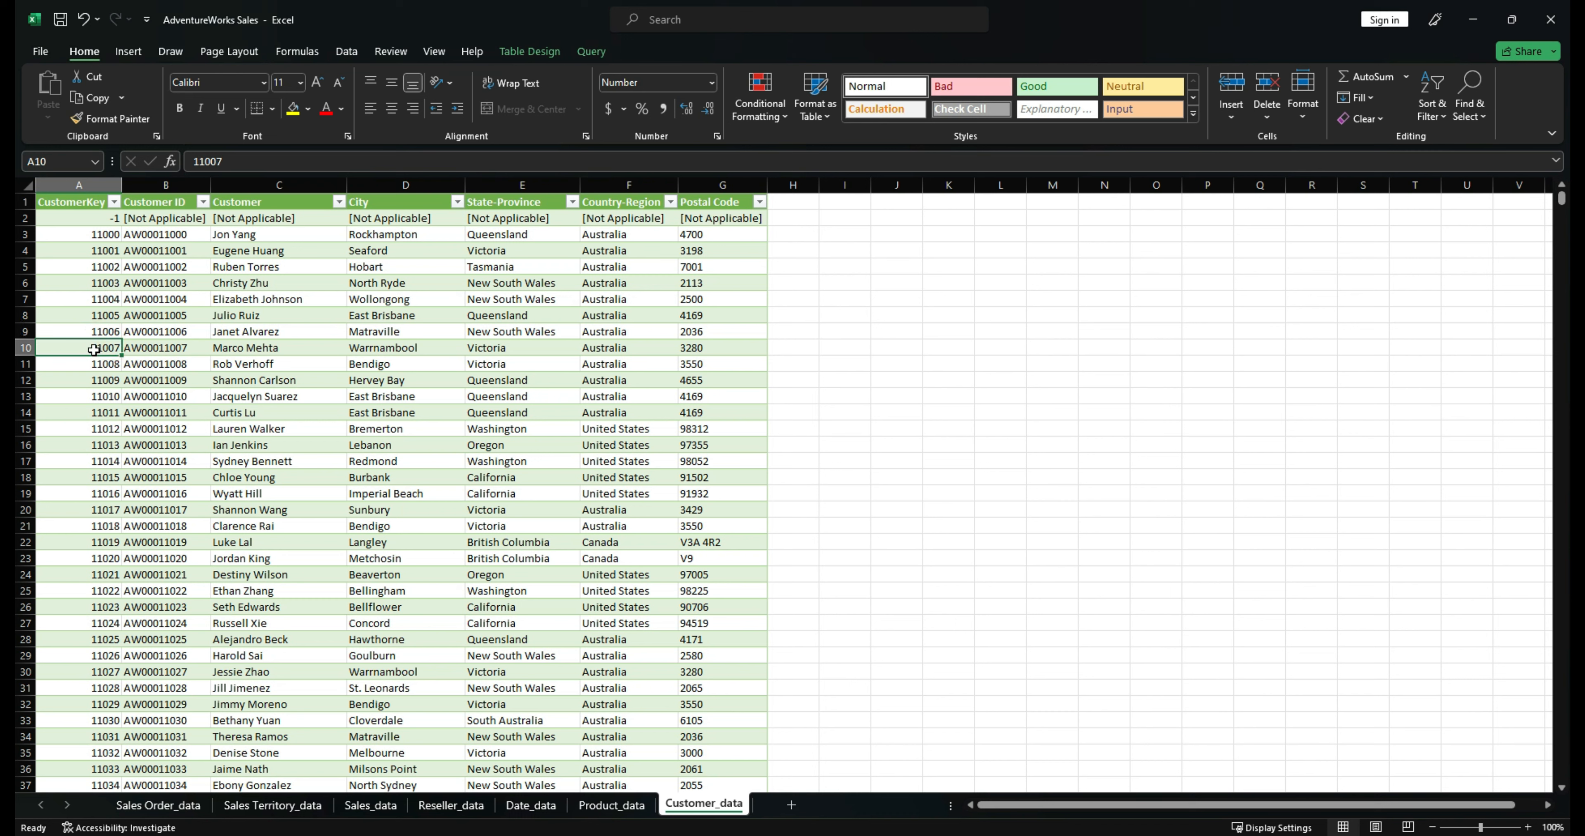
{"action": "left_click_drag", "start_coordinate": [93, 348], "coordinate": [93, 218]}
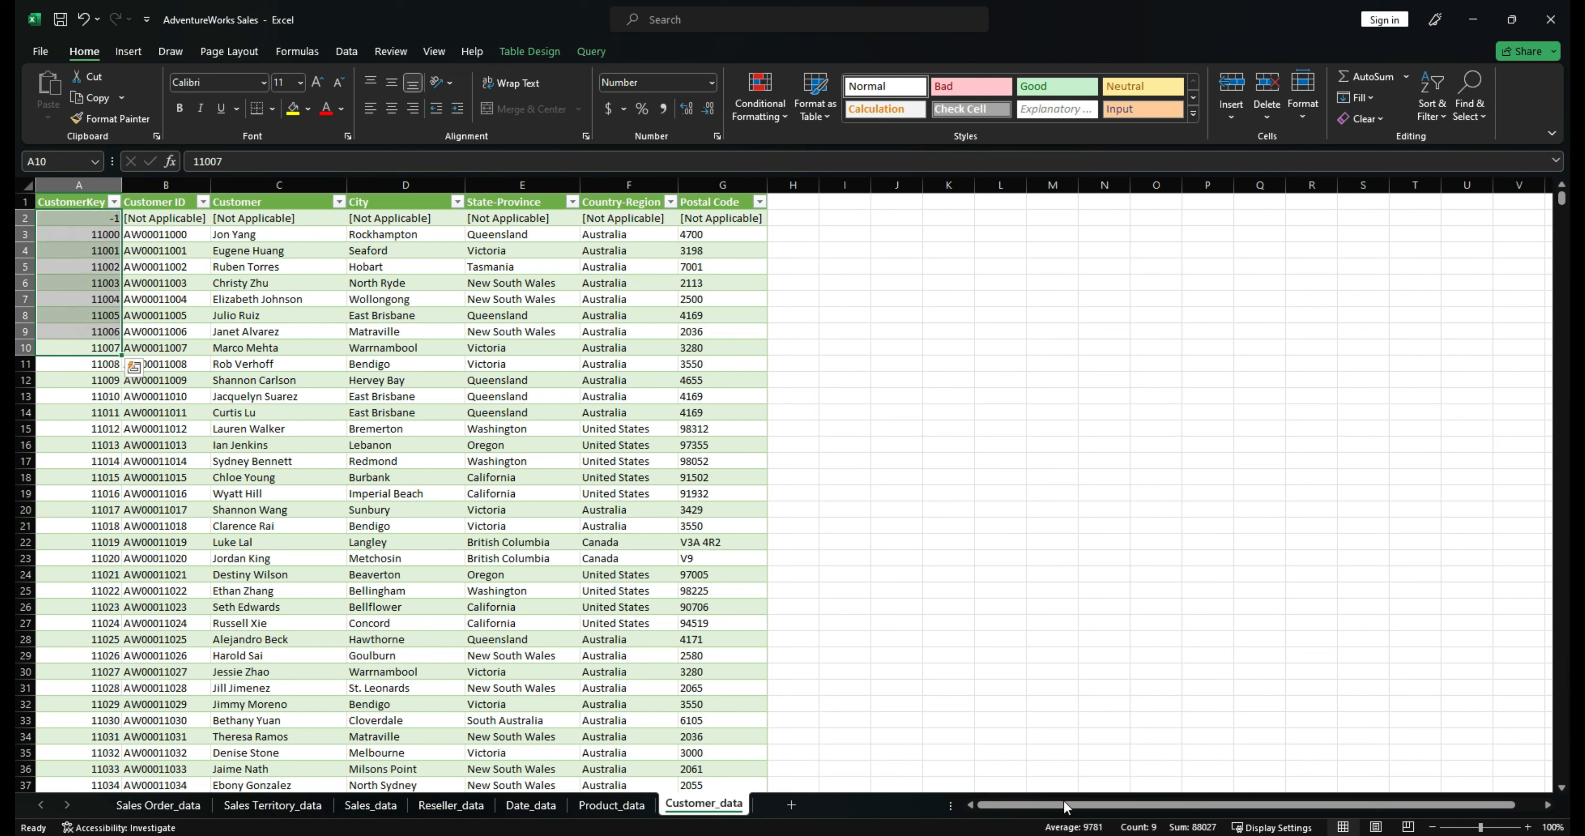
{"action": "key", "text": "alt+Tab"}
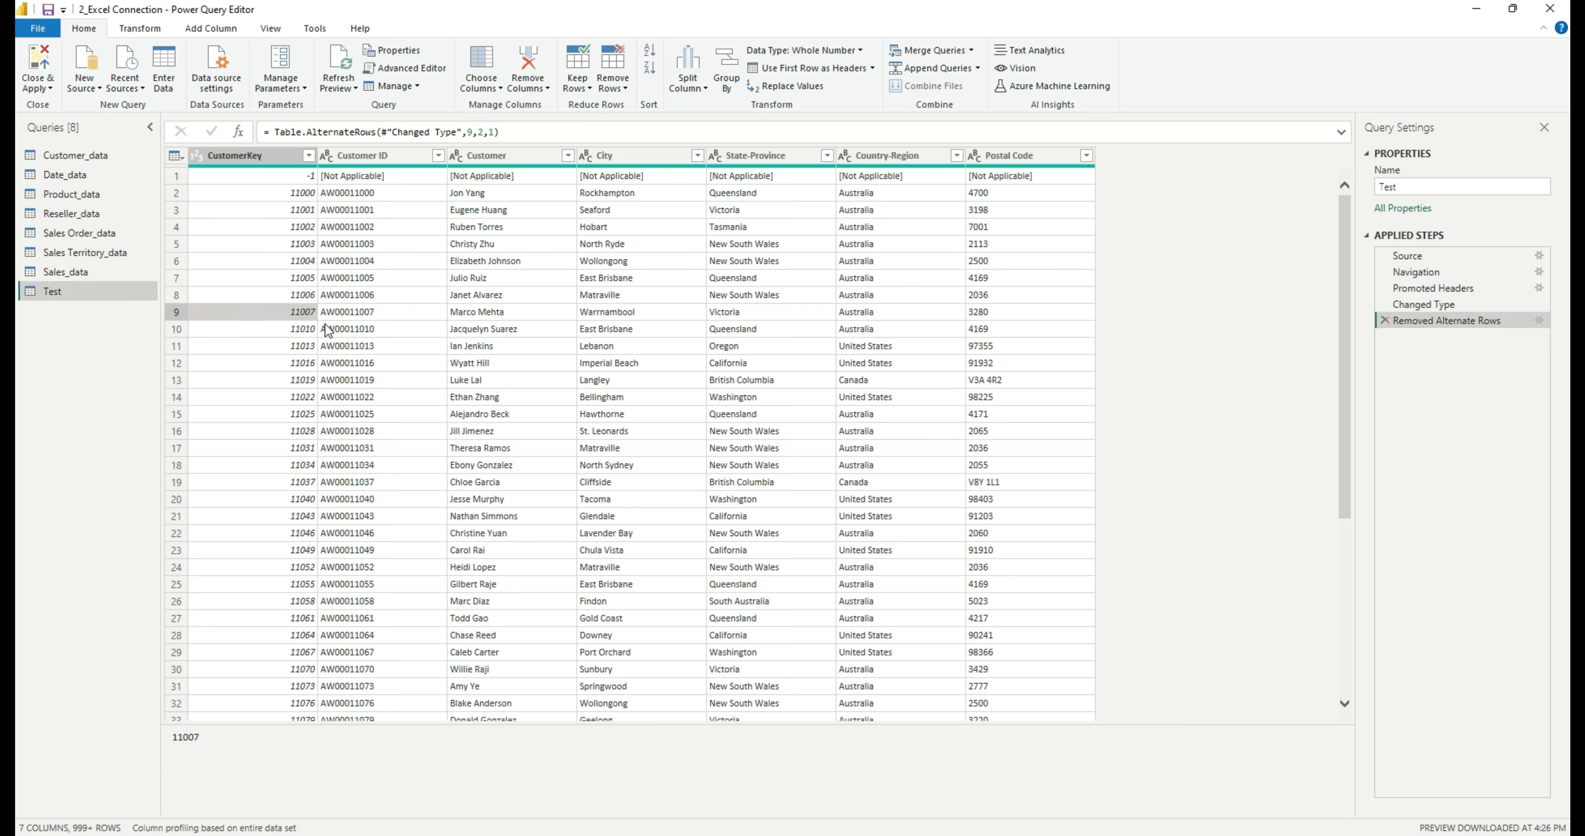
Step: Compare CustomerKeys 11008 to 11013 in Excel with the rows kept in the Test query, and delete the Removed Alternate Rows step
{"action": "key", "text": "alt+Tab"}
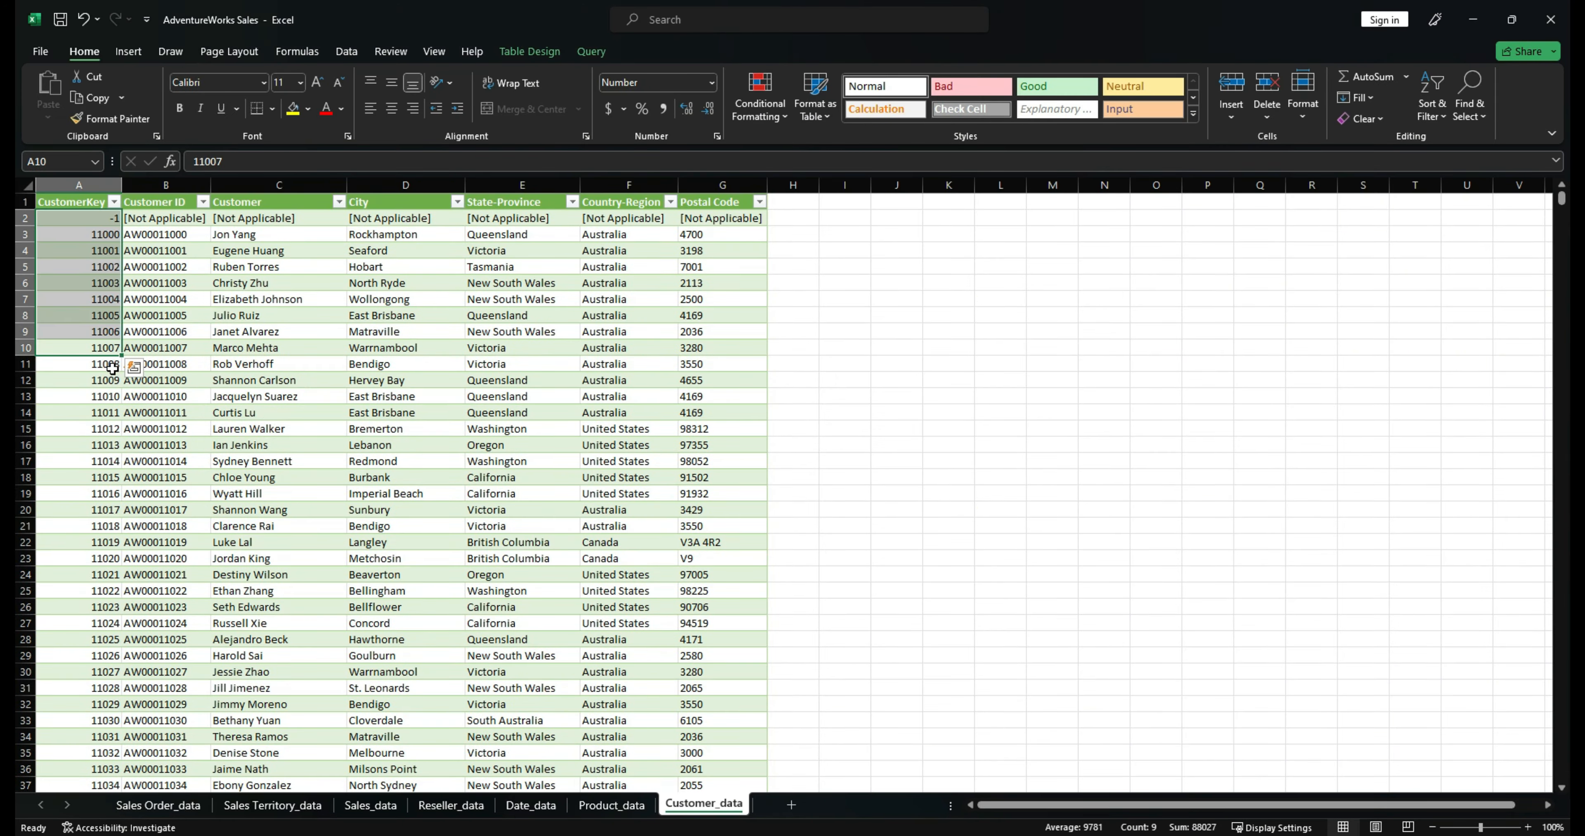
{"action": "left_click", "coordinate": [111, 365]}
{"action": "left_click_drag", "start_coordinate": [111, 365], "coordinate": [115, 383]}
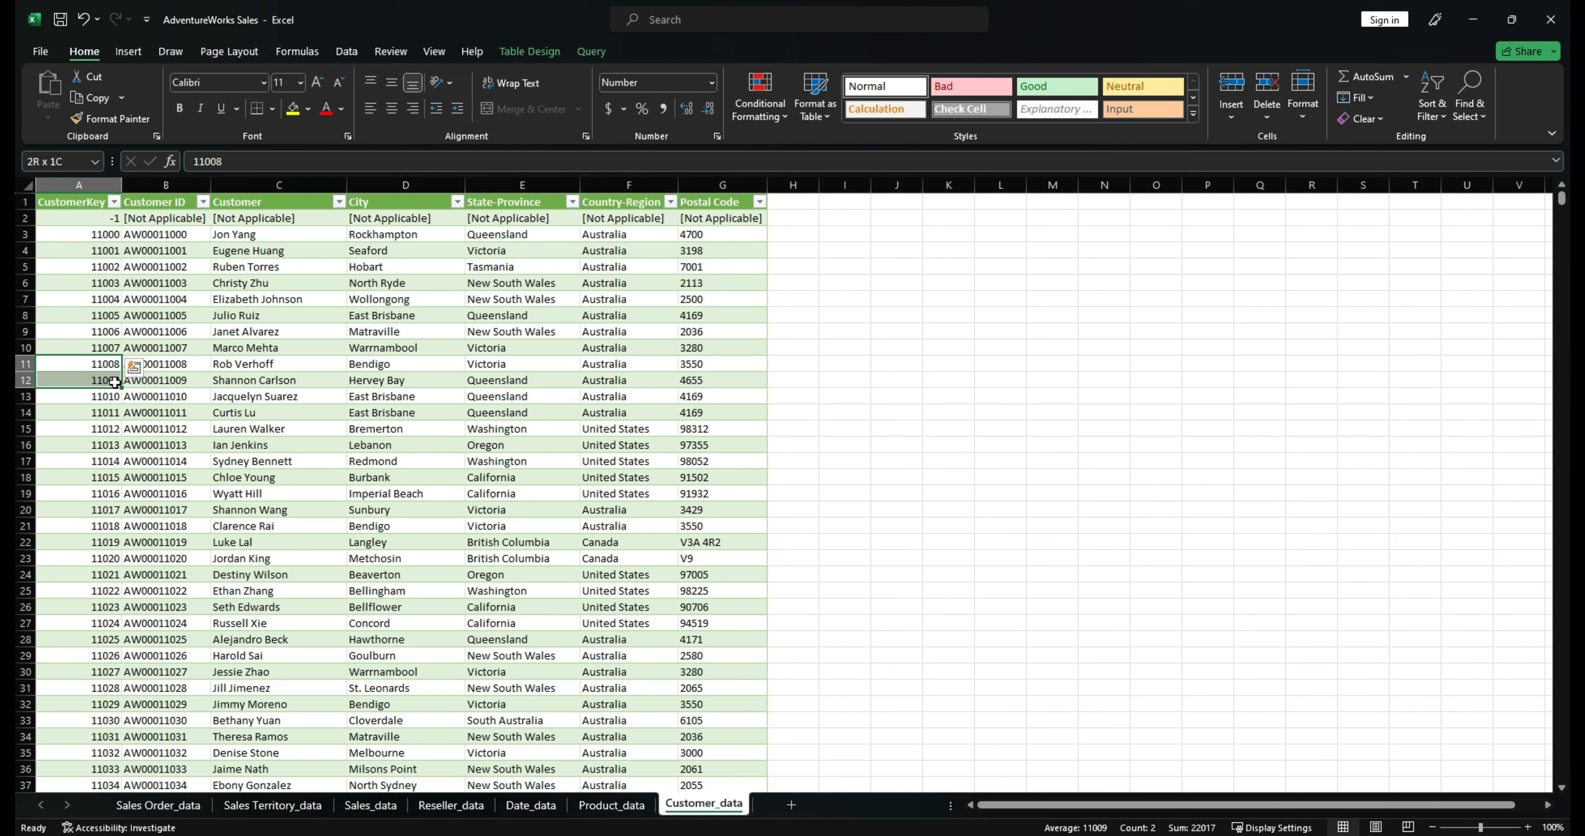
{"action": "left_click", "coordinate": [103, 398]}
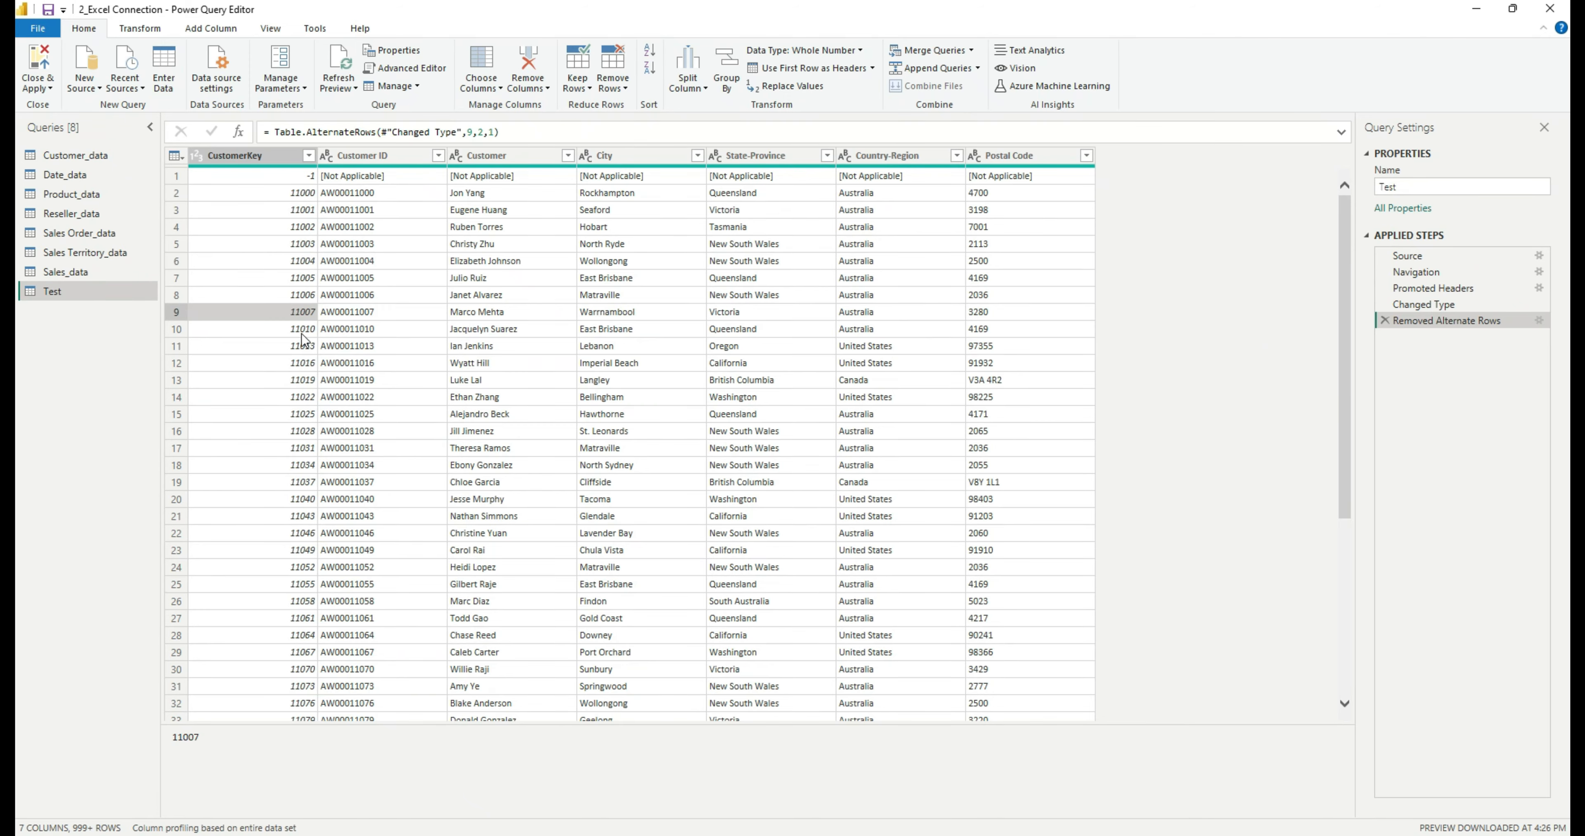
{"action": "left_click", "coordinate": [303, 331]}
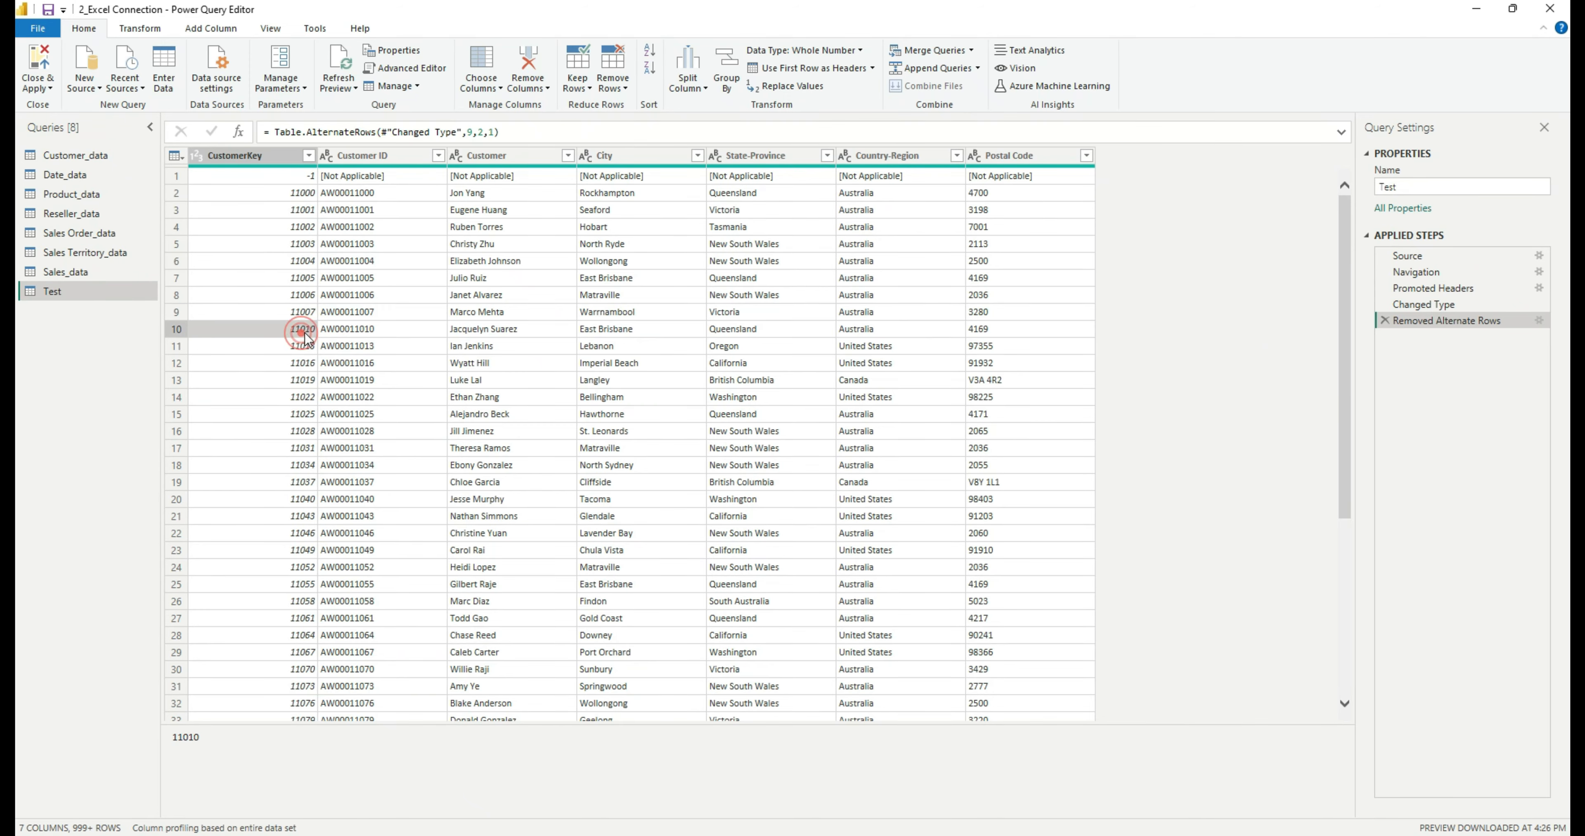
{"action": "key", "text": "alt+Tab"}
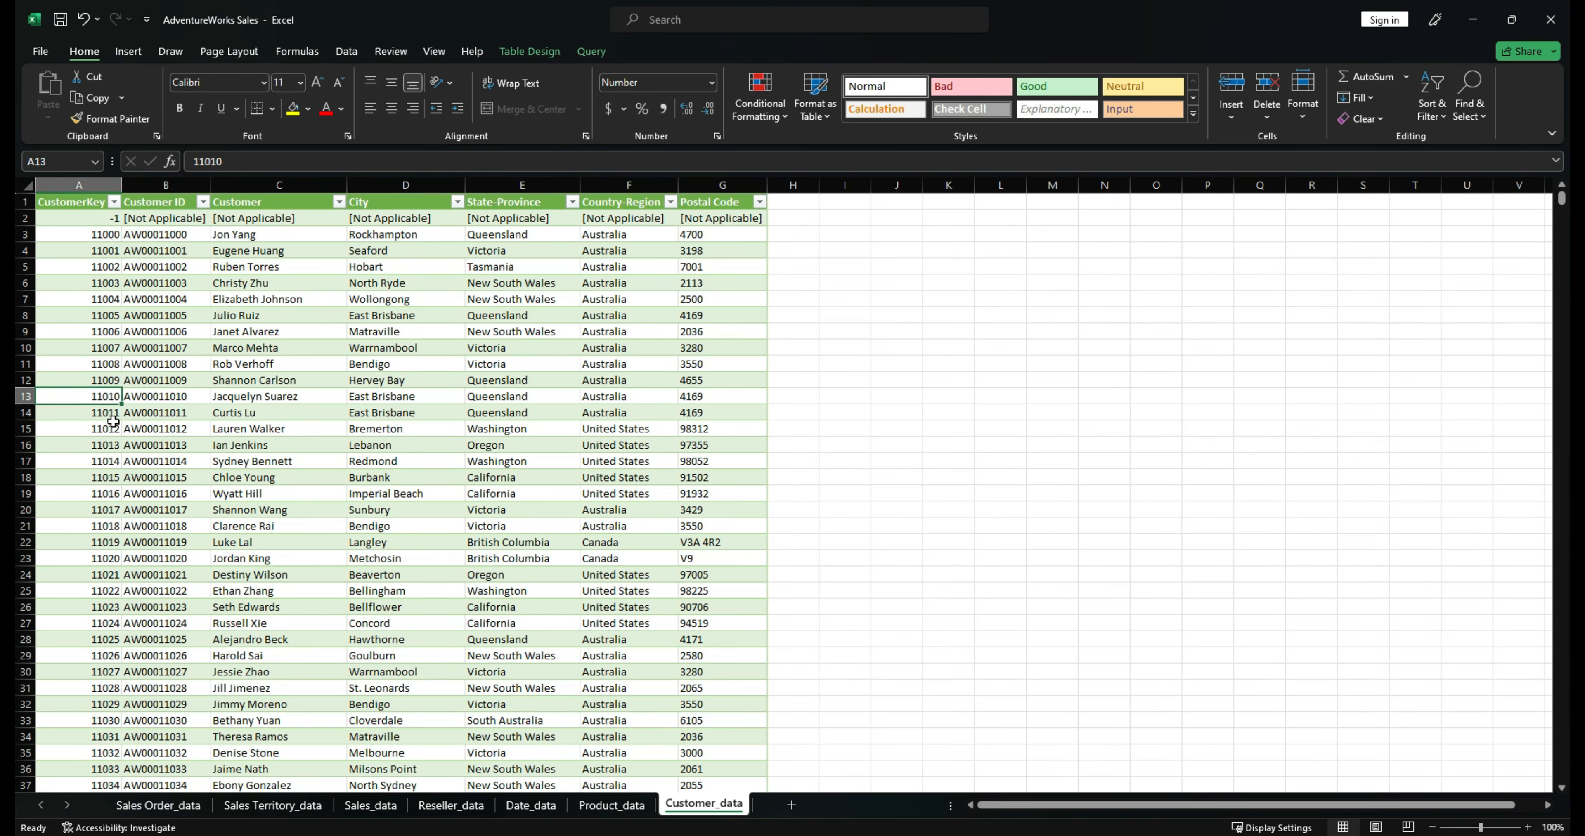
{"action": "left_click", "coordinate": [111, 413]}
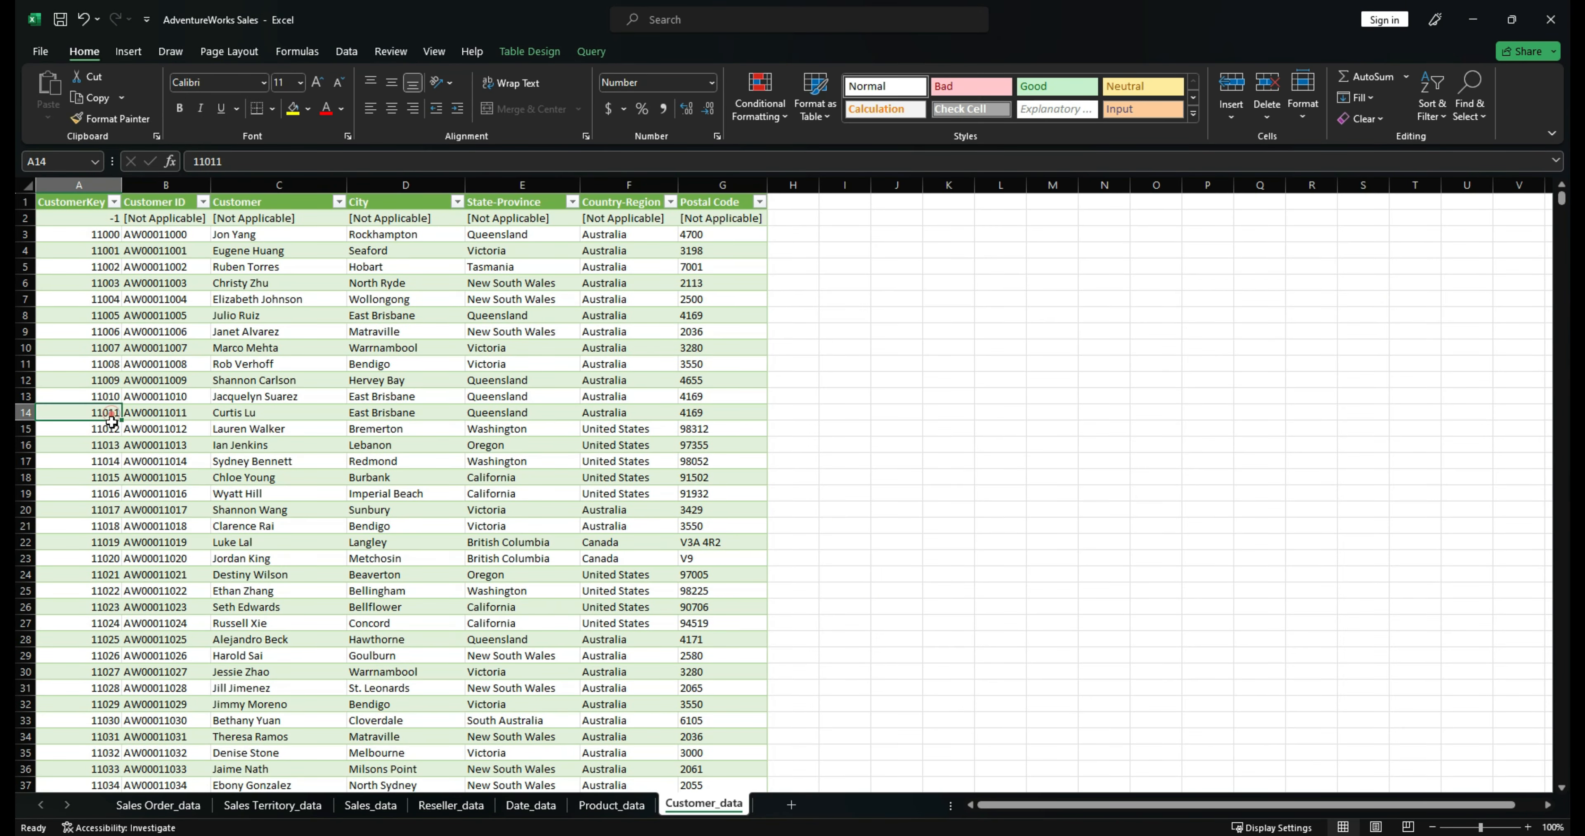
{"action": "left_click", "coordinate": [112, 447]}
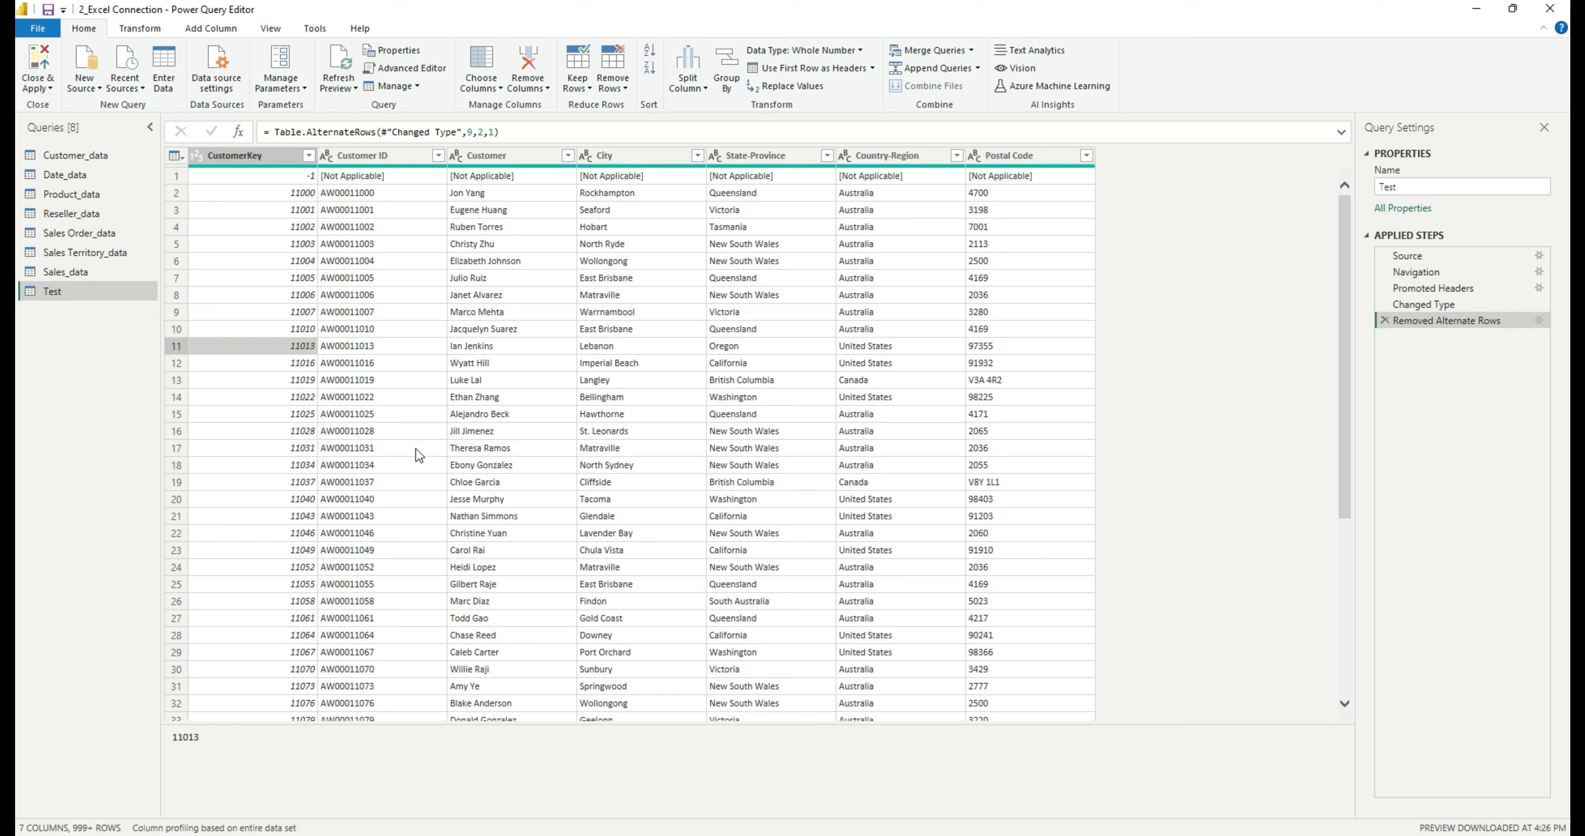
{"action": "left_click", "coordinate": [1385, 320]}
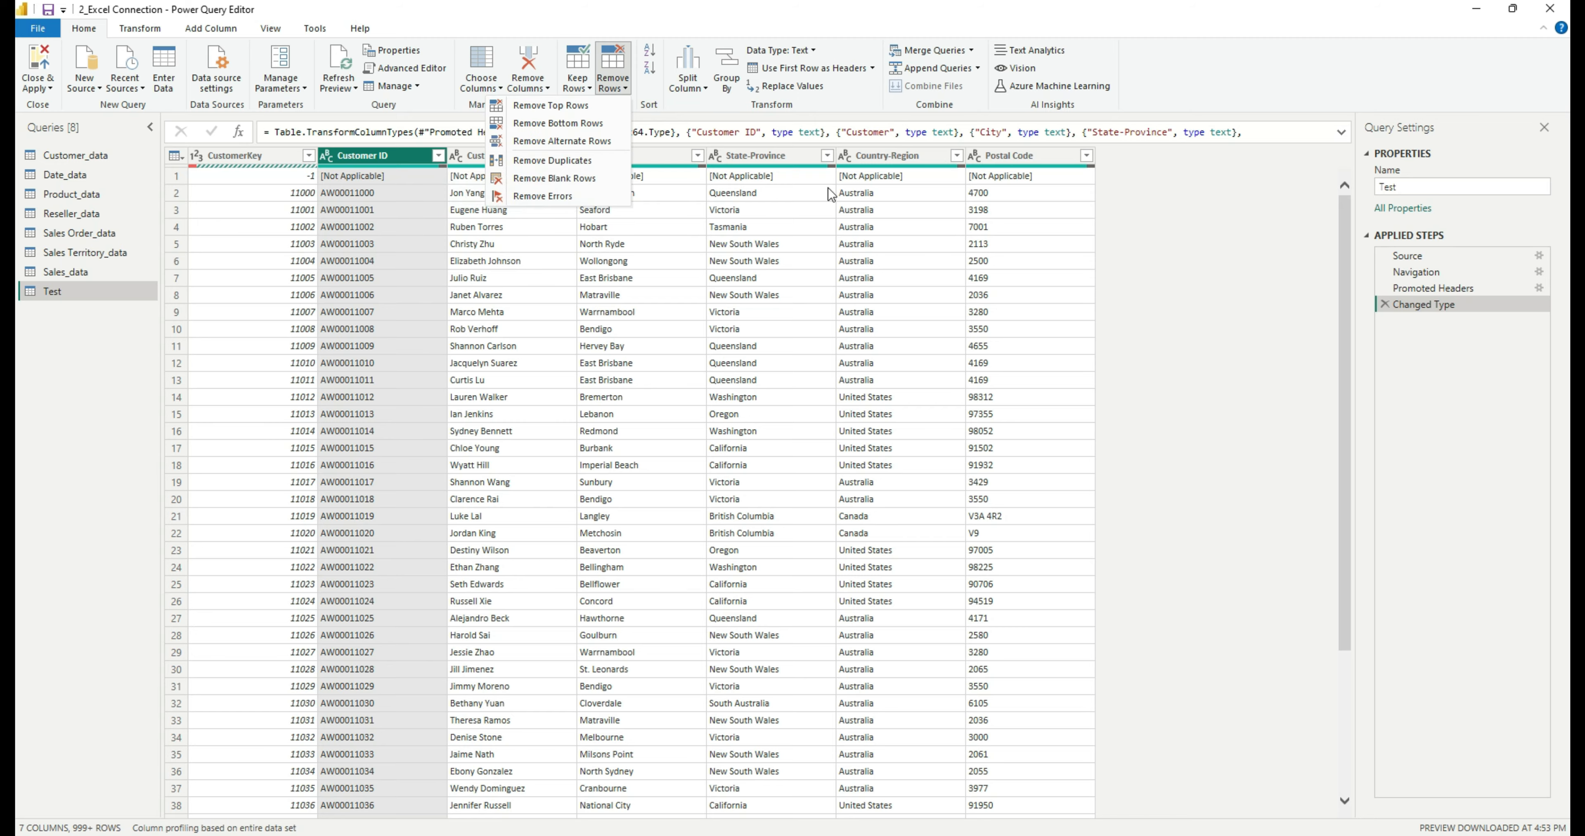
Step: Examine the yellow-highlighted duplicate customer rows 18487 to 18491 in the Customer_data sheet in Excel
{"action": "left_click", "coordinate": [1195, 285]}
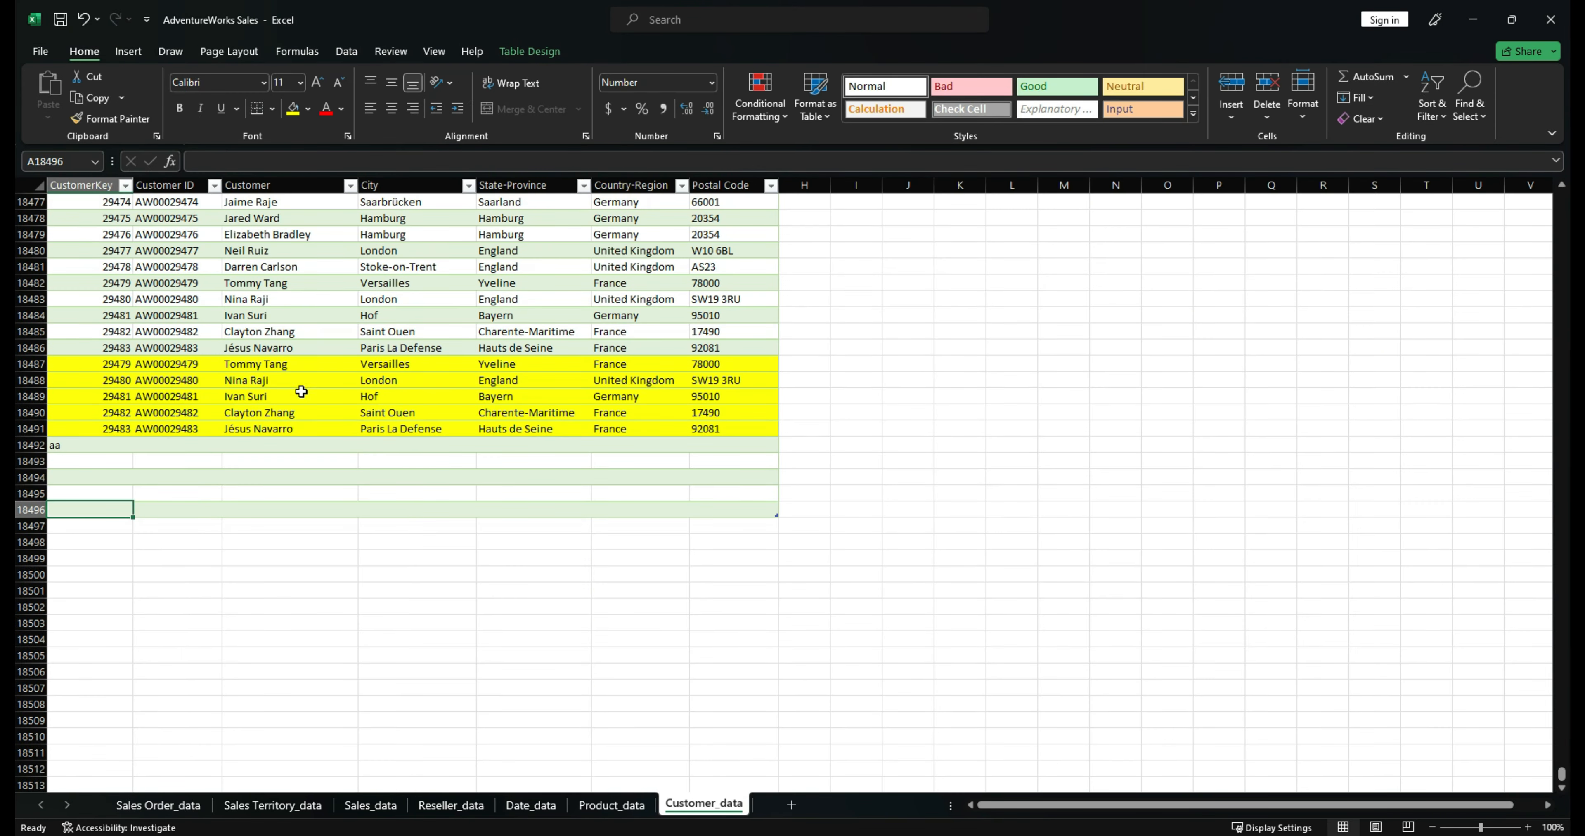
{"action": "left_click_drag", "start_coordinate": [260, 363], "coordinate": [715, 428]}
{"action": "left_click_drag", "start_coordinate": [118, 364], "coordinate": [796, 428]}
{"action": "left_click", "coordinate": [704, 428]}
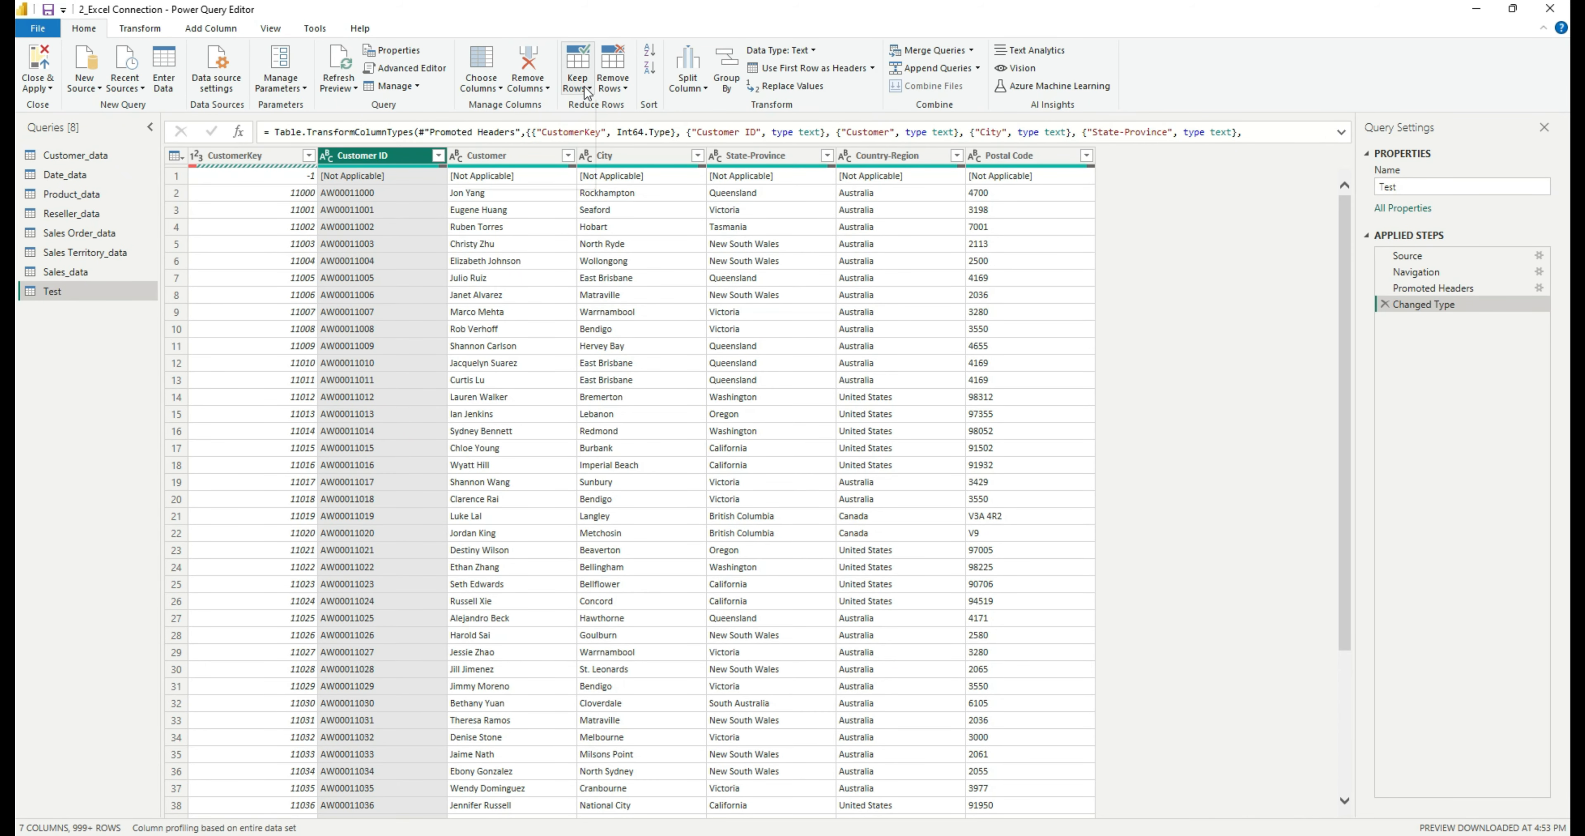
Step: Remove duplicates from the Test query based on Customer ID, check that column's quality, and delete the Removed Duplicates step
{"action": "left_click", "coordinate": [618, 90]}
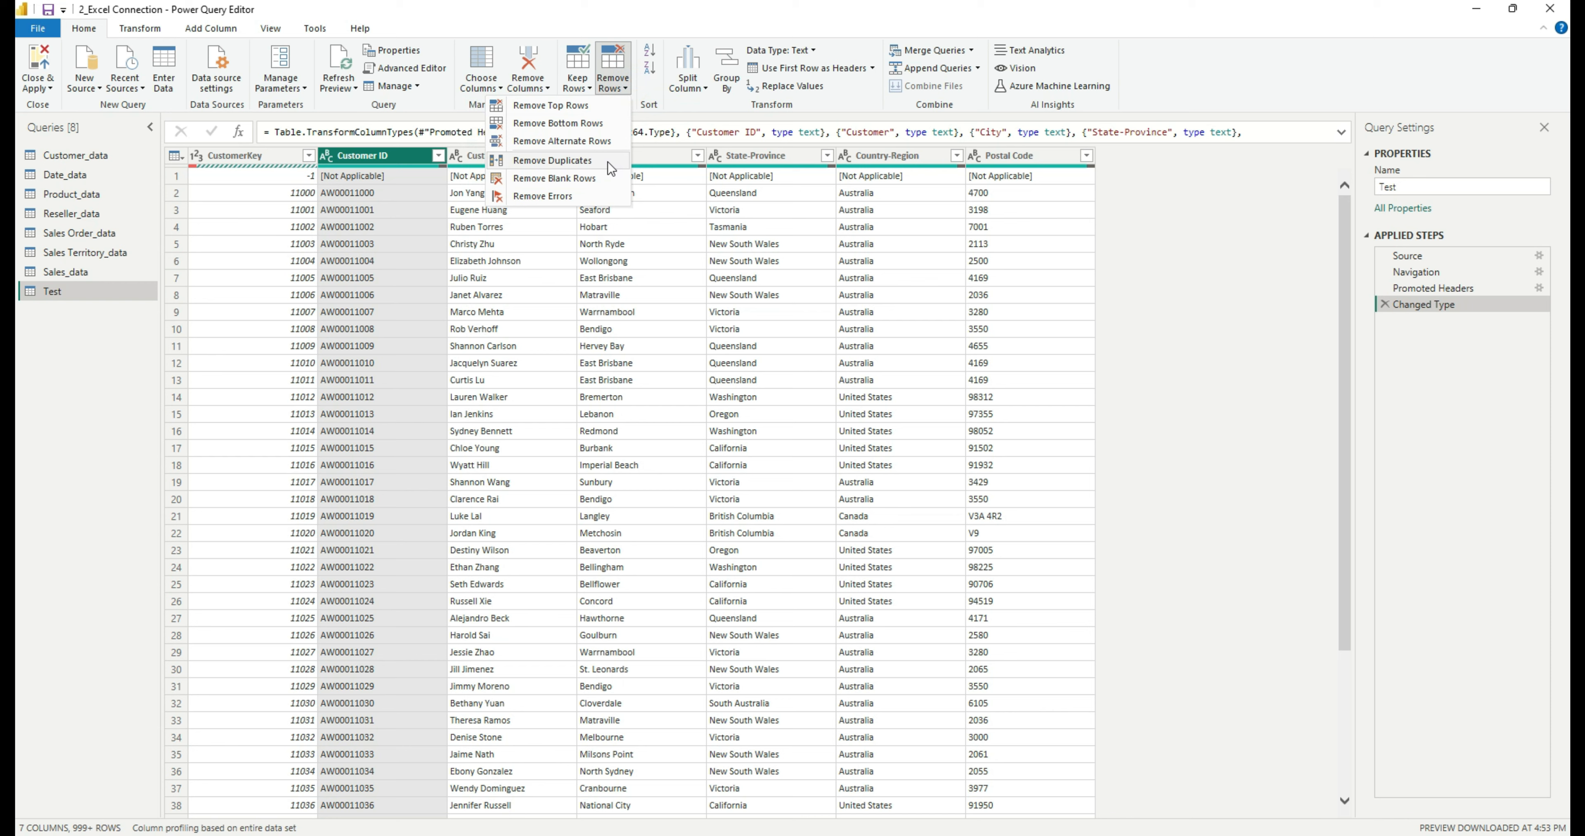
{"action": "left_click", "coordinate": [608, 162]}
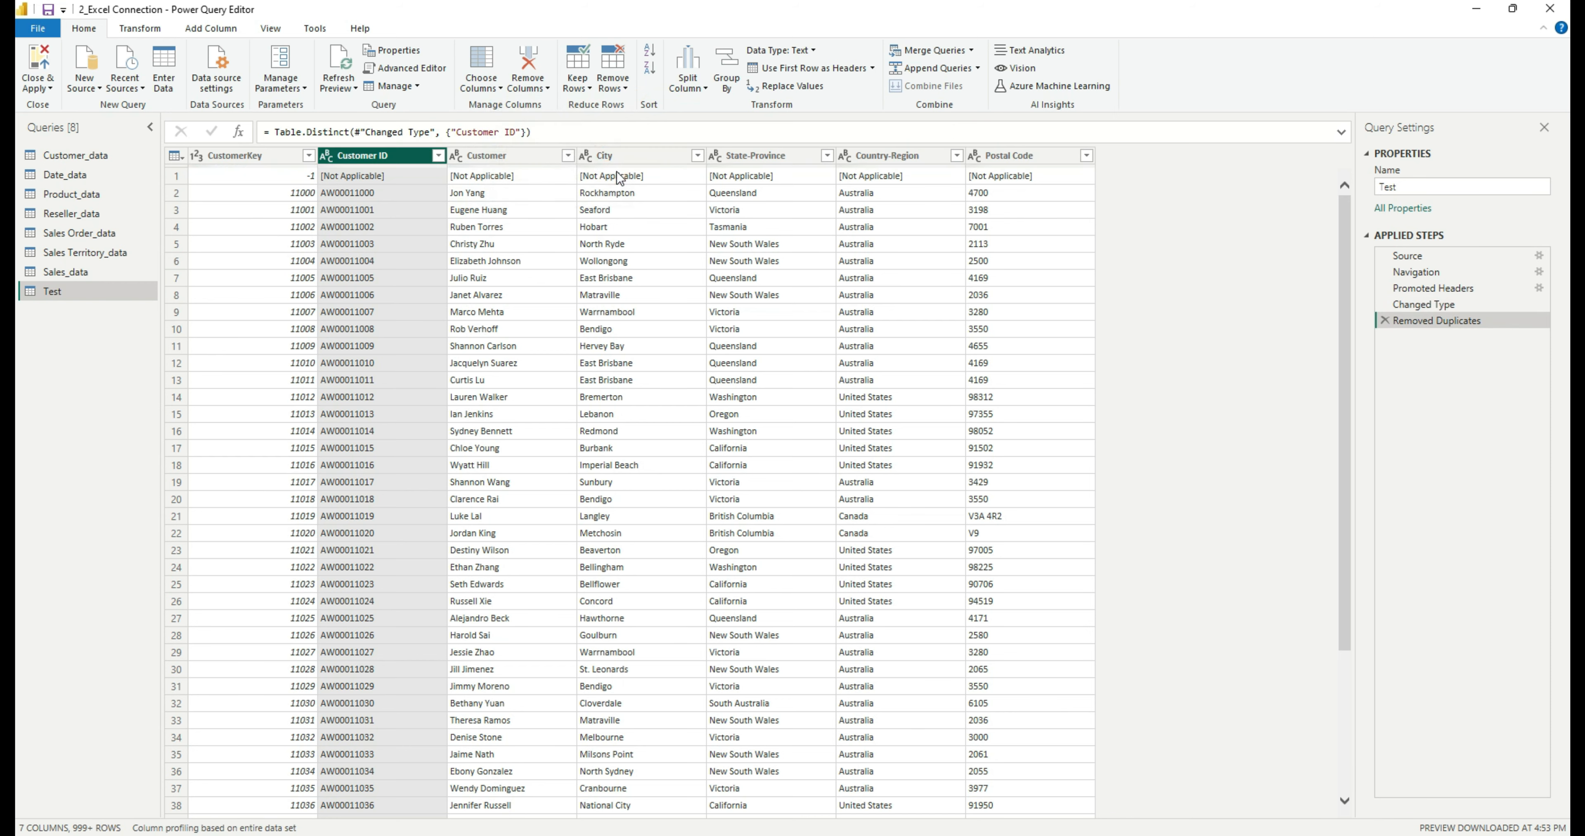
{"action": "mouse_move", "coordinate": [390, 165]}
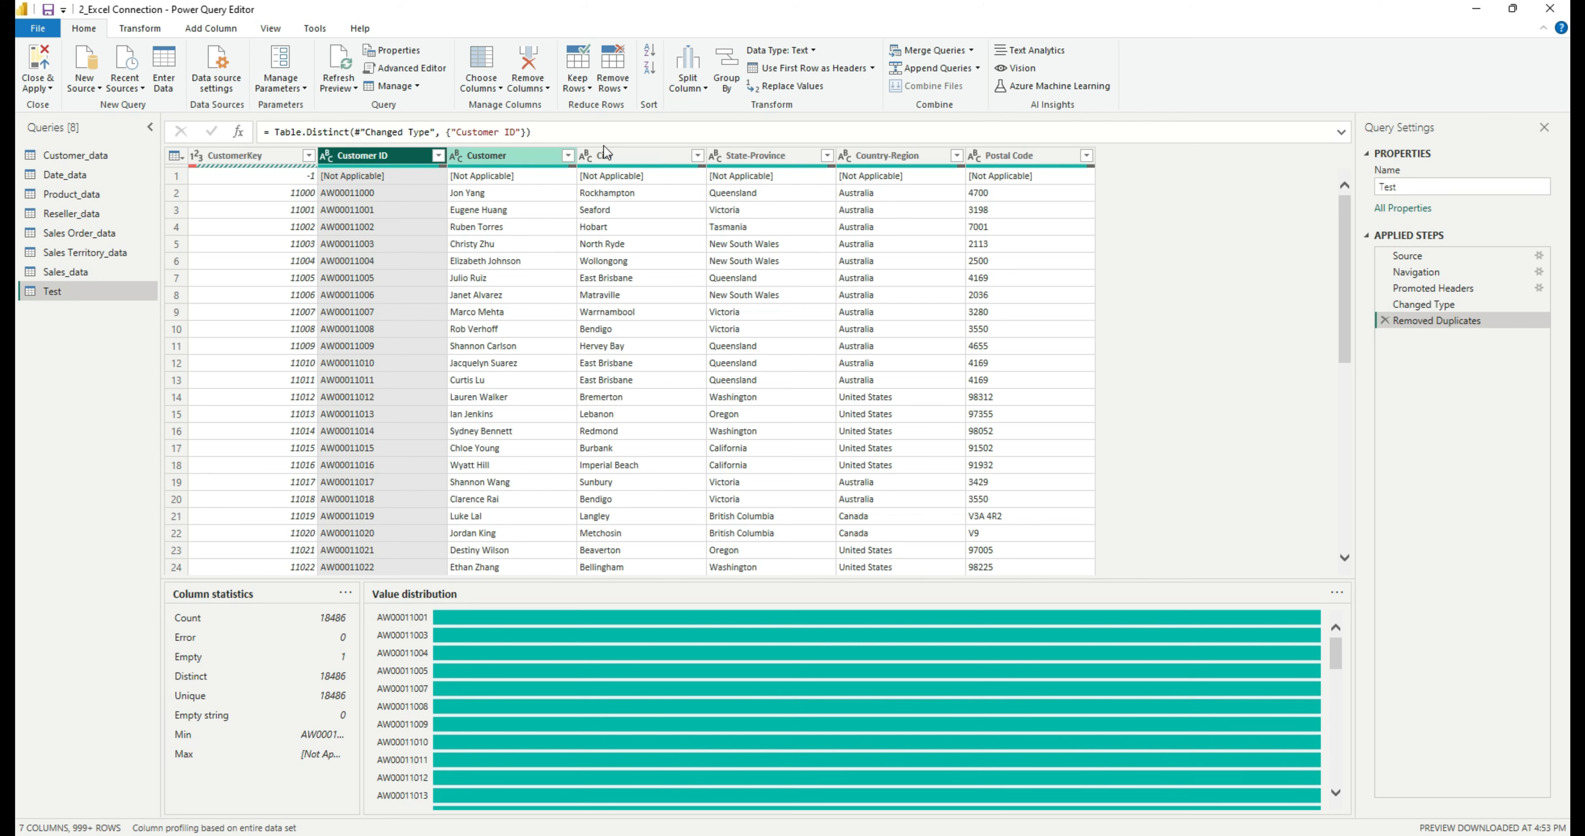
{"action": "left_click", "coordinate": [1384, 318]}
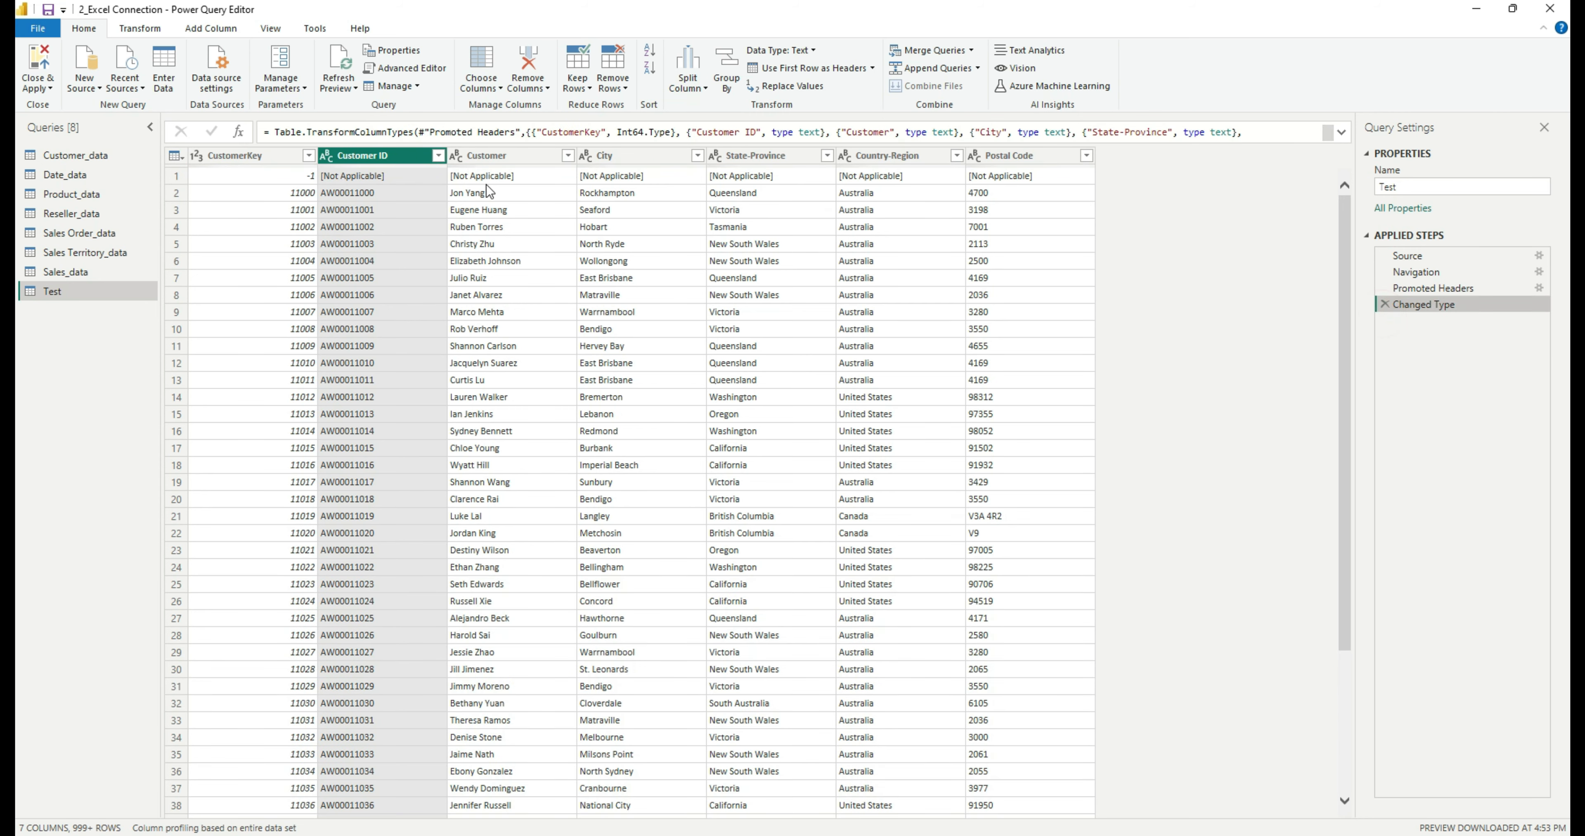
Step: Remove duplicates based on the Customer ID, Customer and City columns together, and delete the Removed Duplicates step
{"action": "left_click", "coordinate": [491, 154], "text": "shift"}
{"action": "left_click", "coordinate": [603, 154], "text": "shift"}
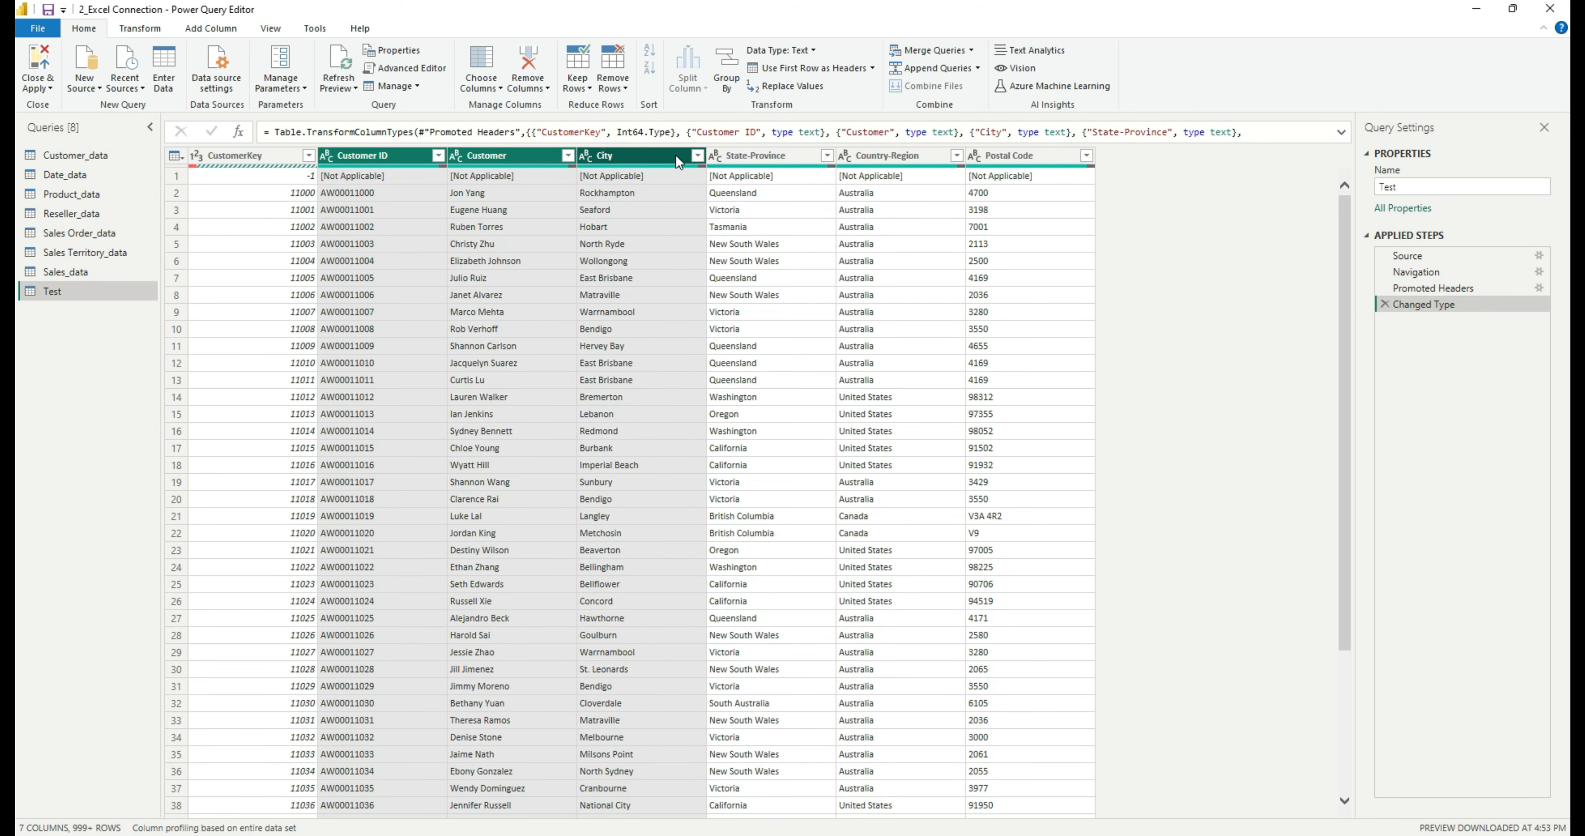
{"action": "left_click", "coordinate": [625, 84]}
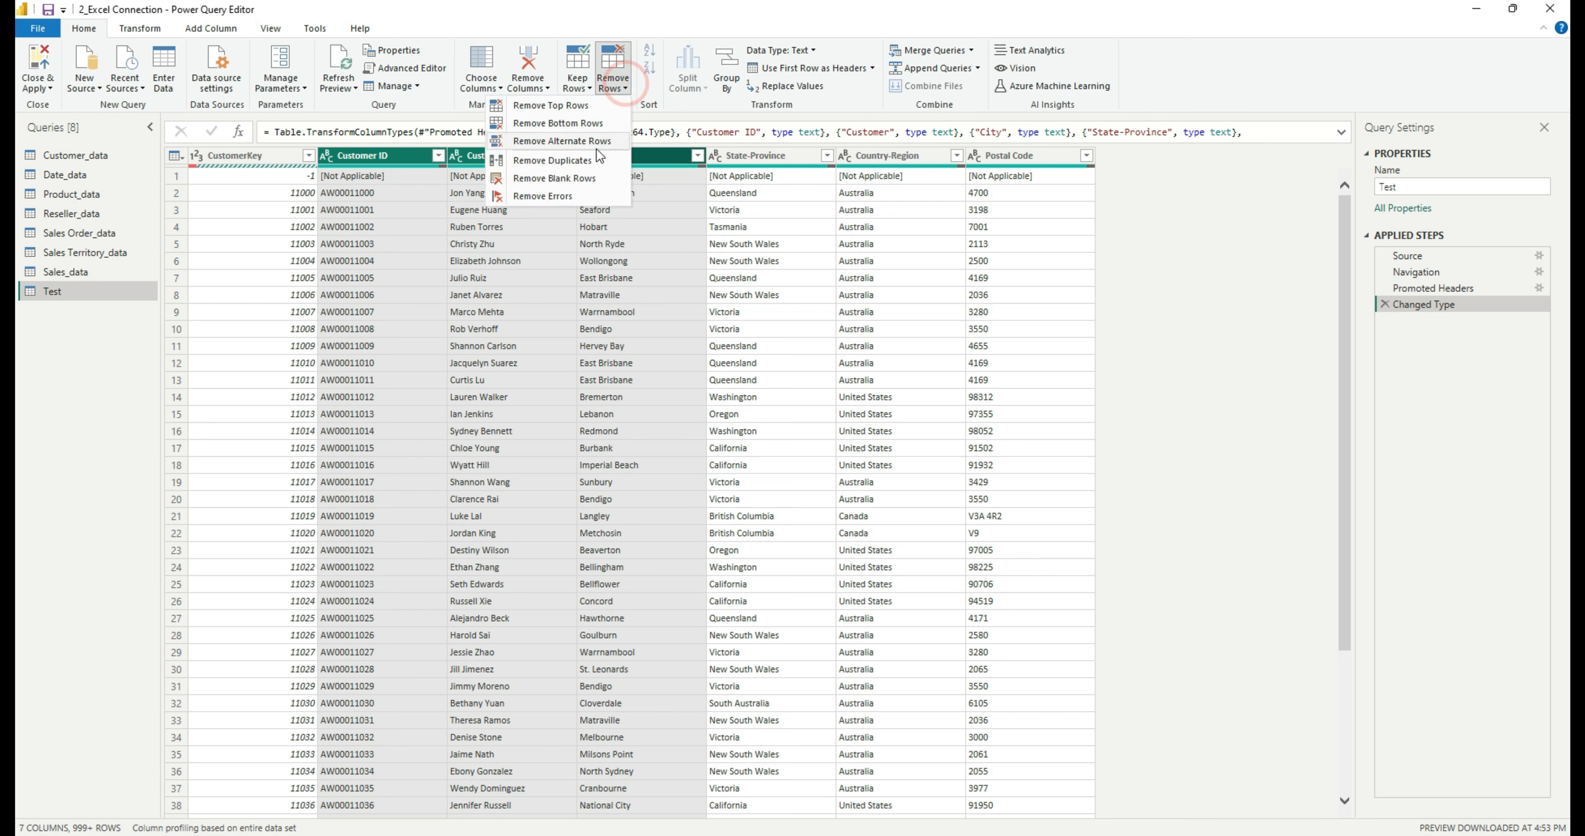
{"action": "left_click", "coordinate": [592, 164]}
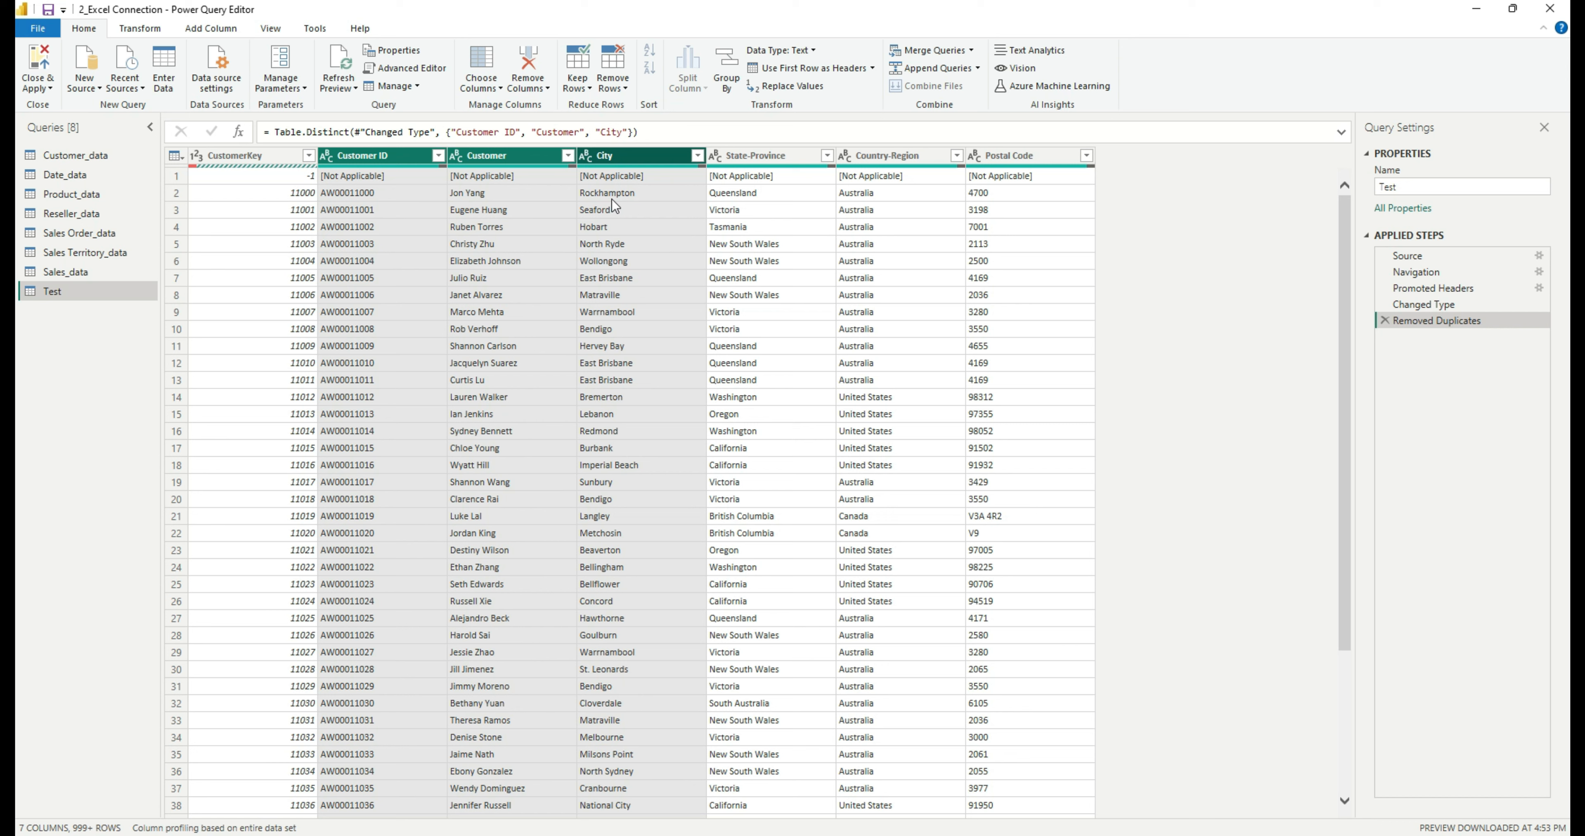
{"action": "left_click", "coordinate": [1383, 319]}
Step: Remove duplicates across all columns of the Test query, and delete the Removed Duplicates step
{"action": "left_click", "coordinate": [291, 149]}
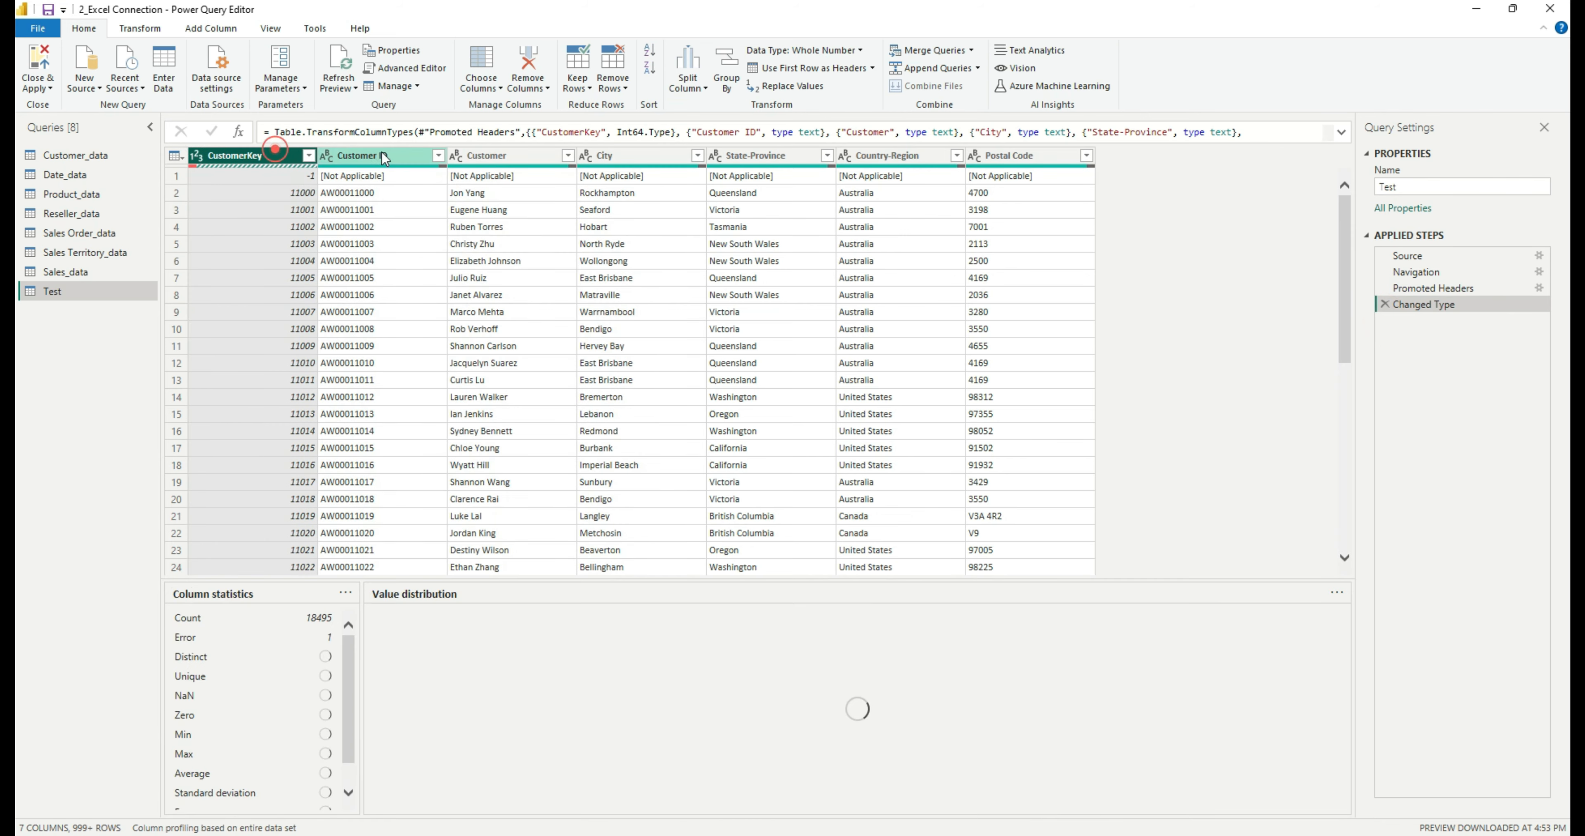
{"action": "key", "text": "ctrl+a"}
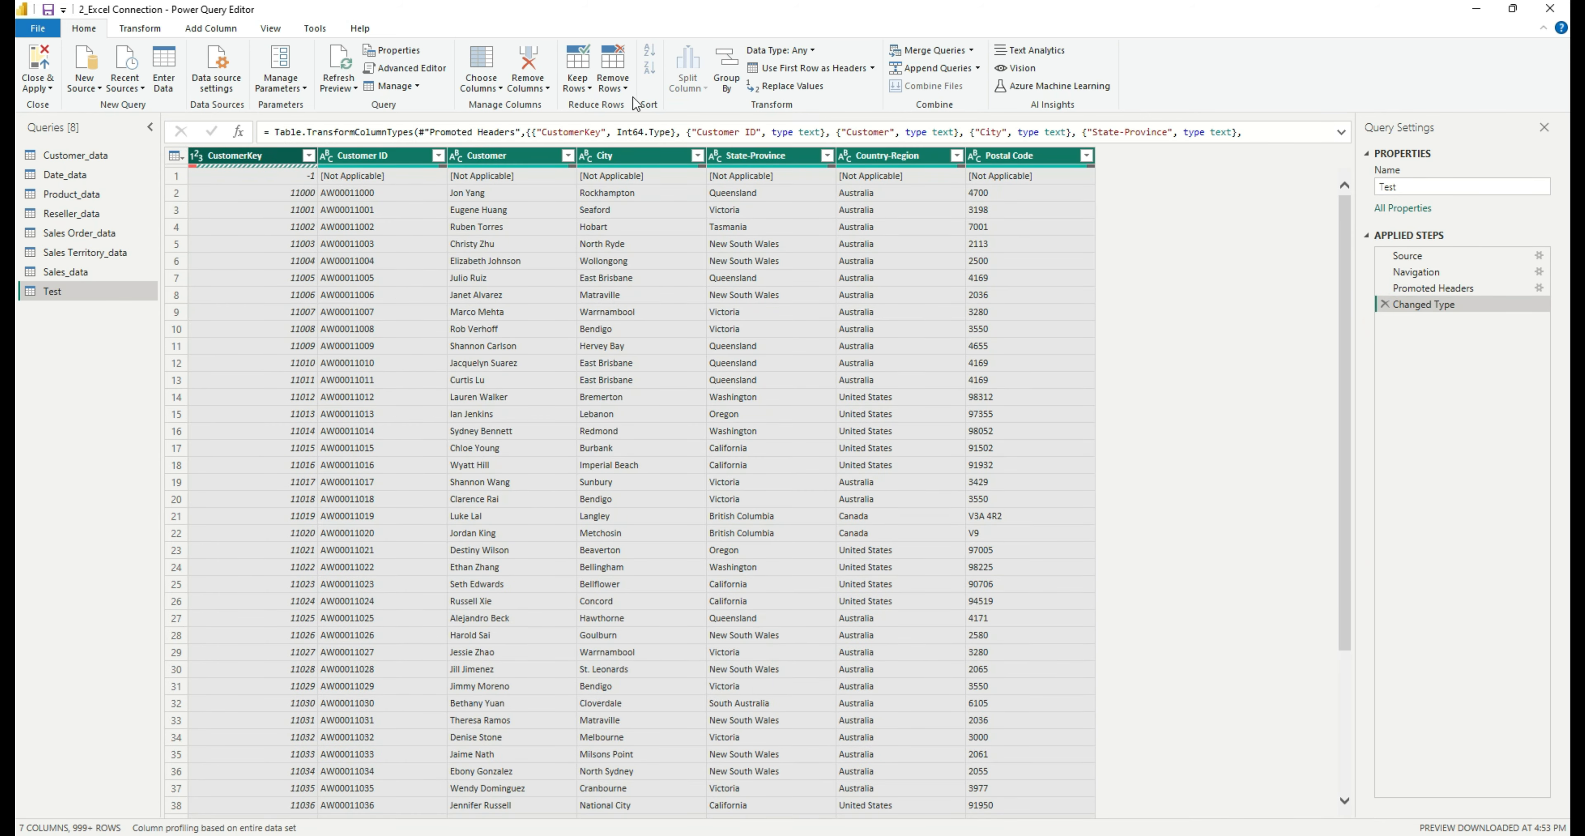
{"action": "left_click", "coordinate": [613, 80]}
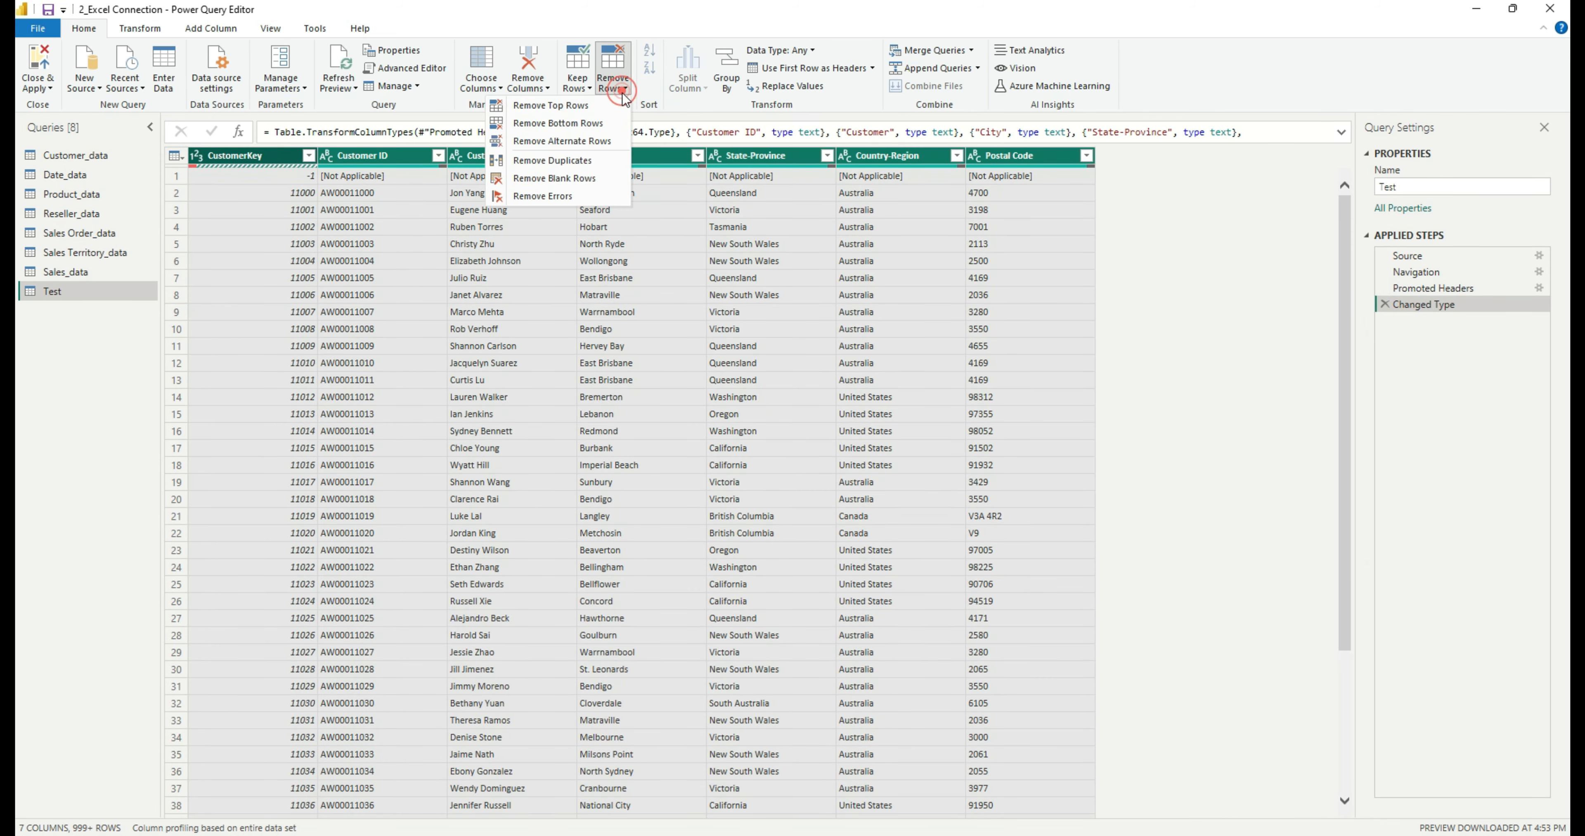
{"action": "left_click", "coordinate": [600, 161]}
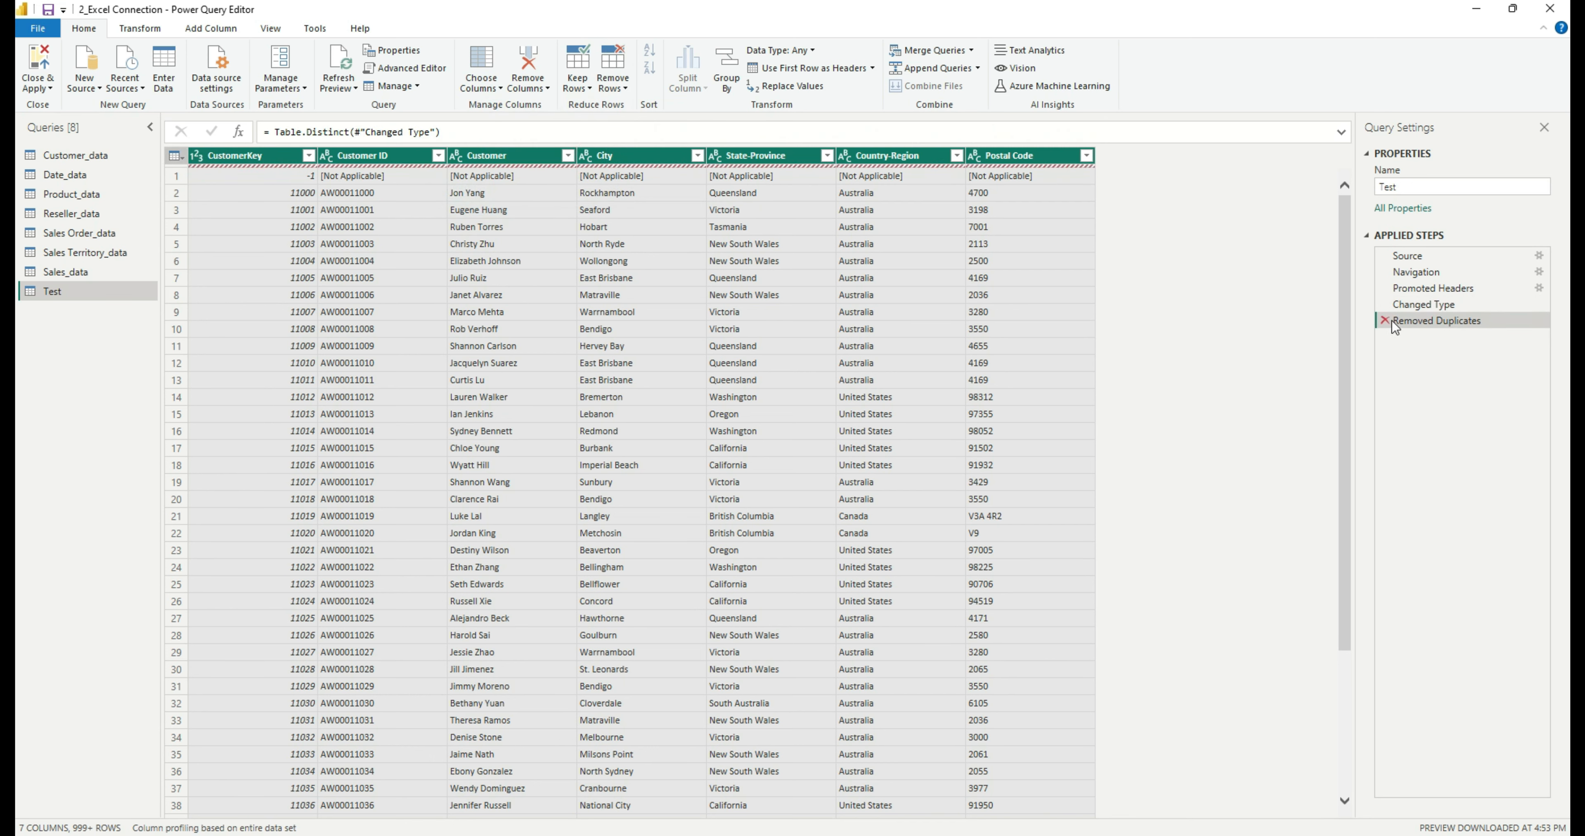
{"action": "left_click", "coordinate": [1385, 320]}
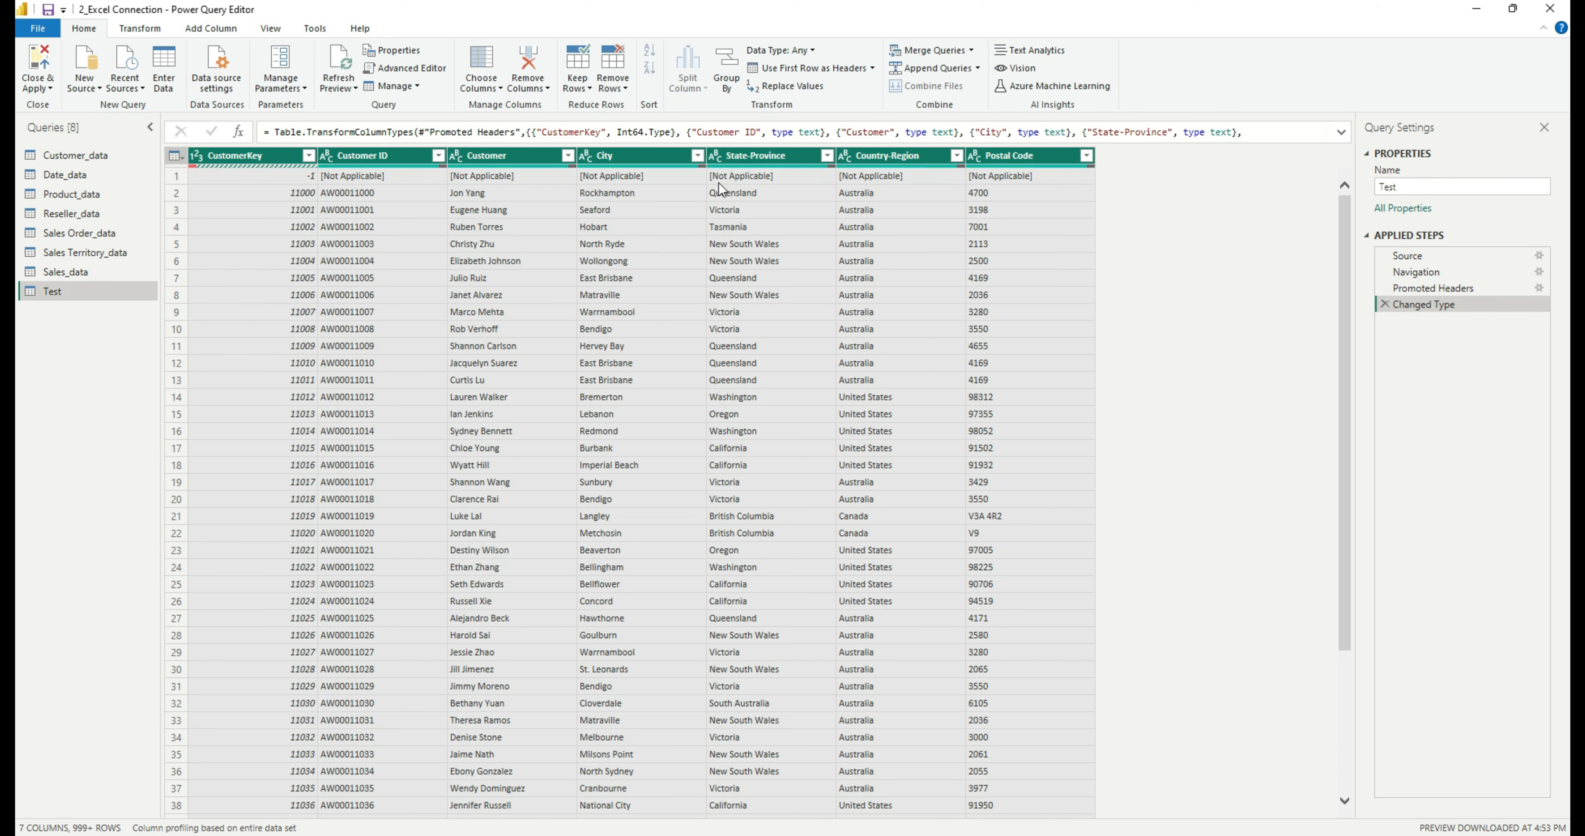
Step: Select the CustomerKey column of the Test query, and inspect the text entry in cell A18492 of the Customer_data sheet in Excel
{"action": "left_click", "coordinate": [608, 154]}
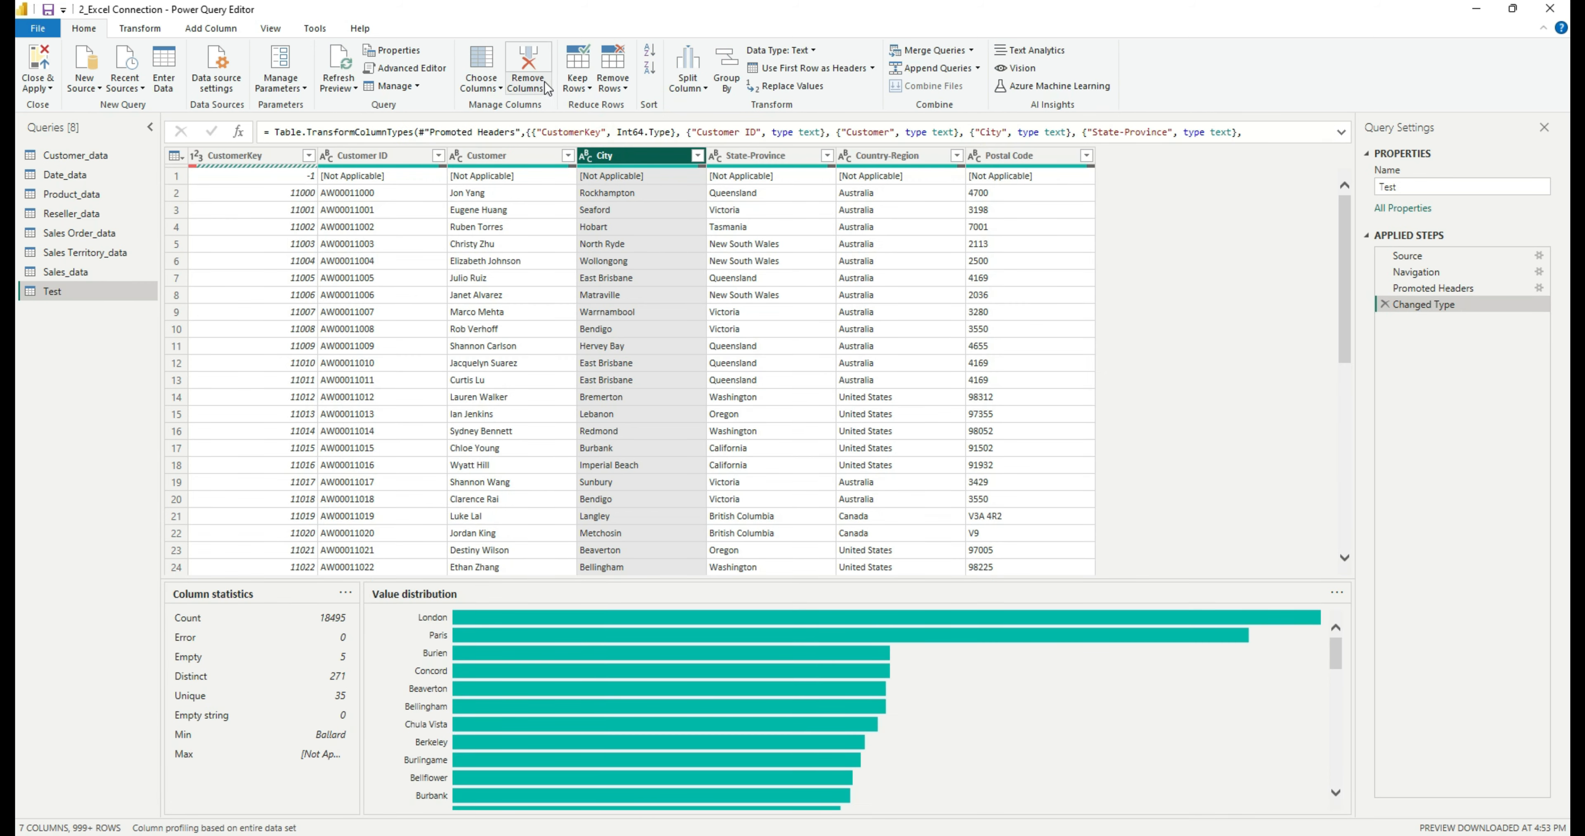
{"action": "left_click", "coordinate": [611, 88]}
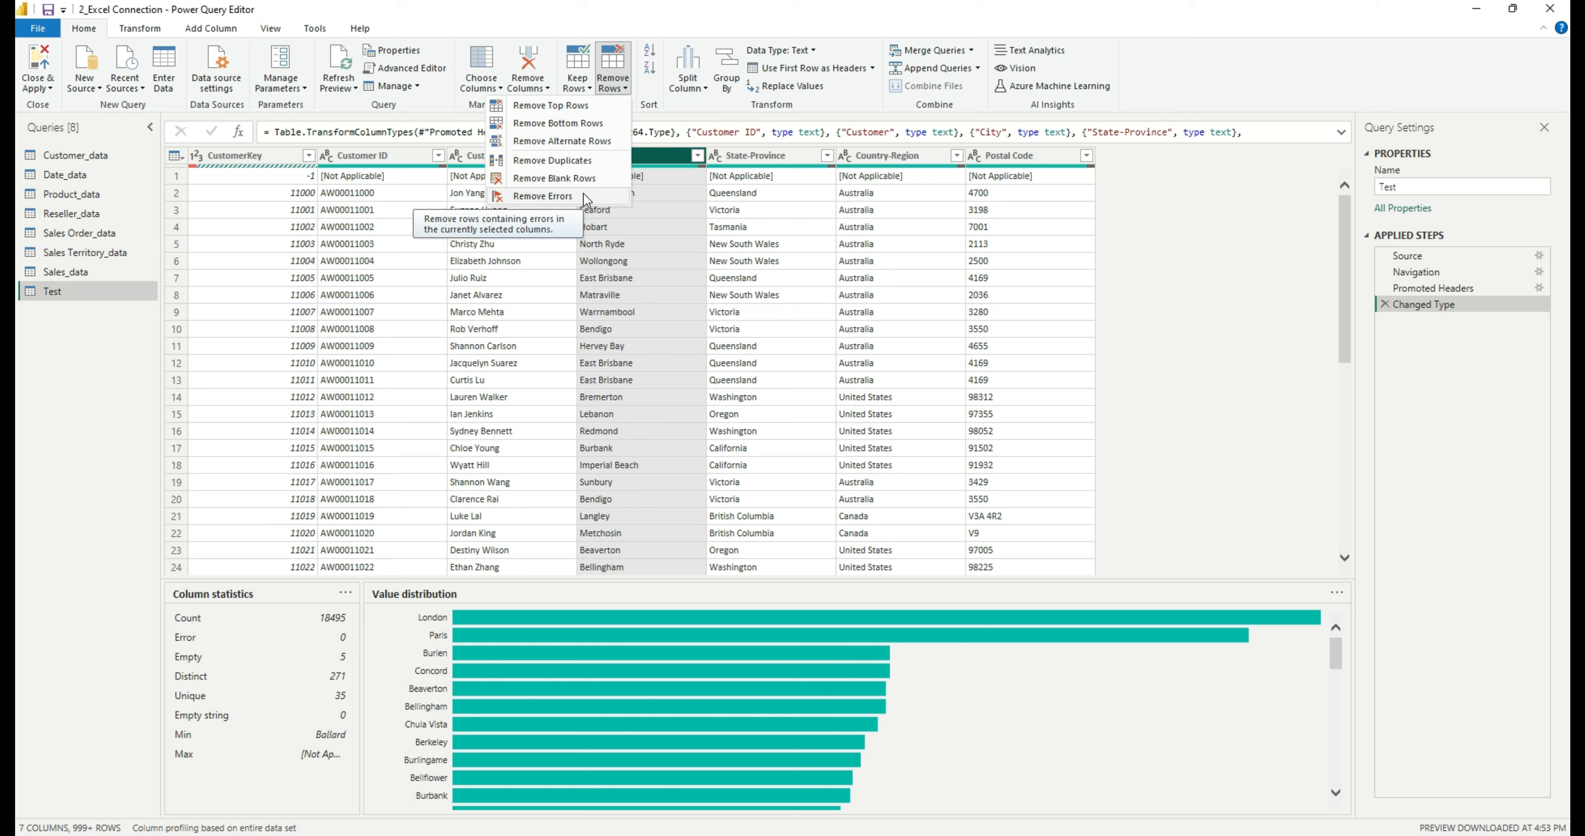
{"action": "left_click", "coordinate": [283, 156]}
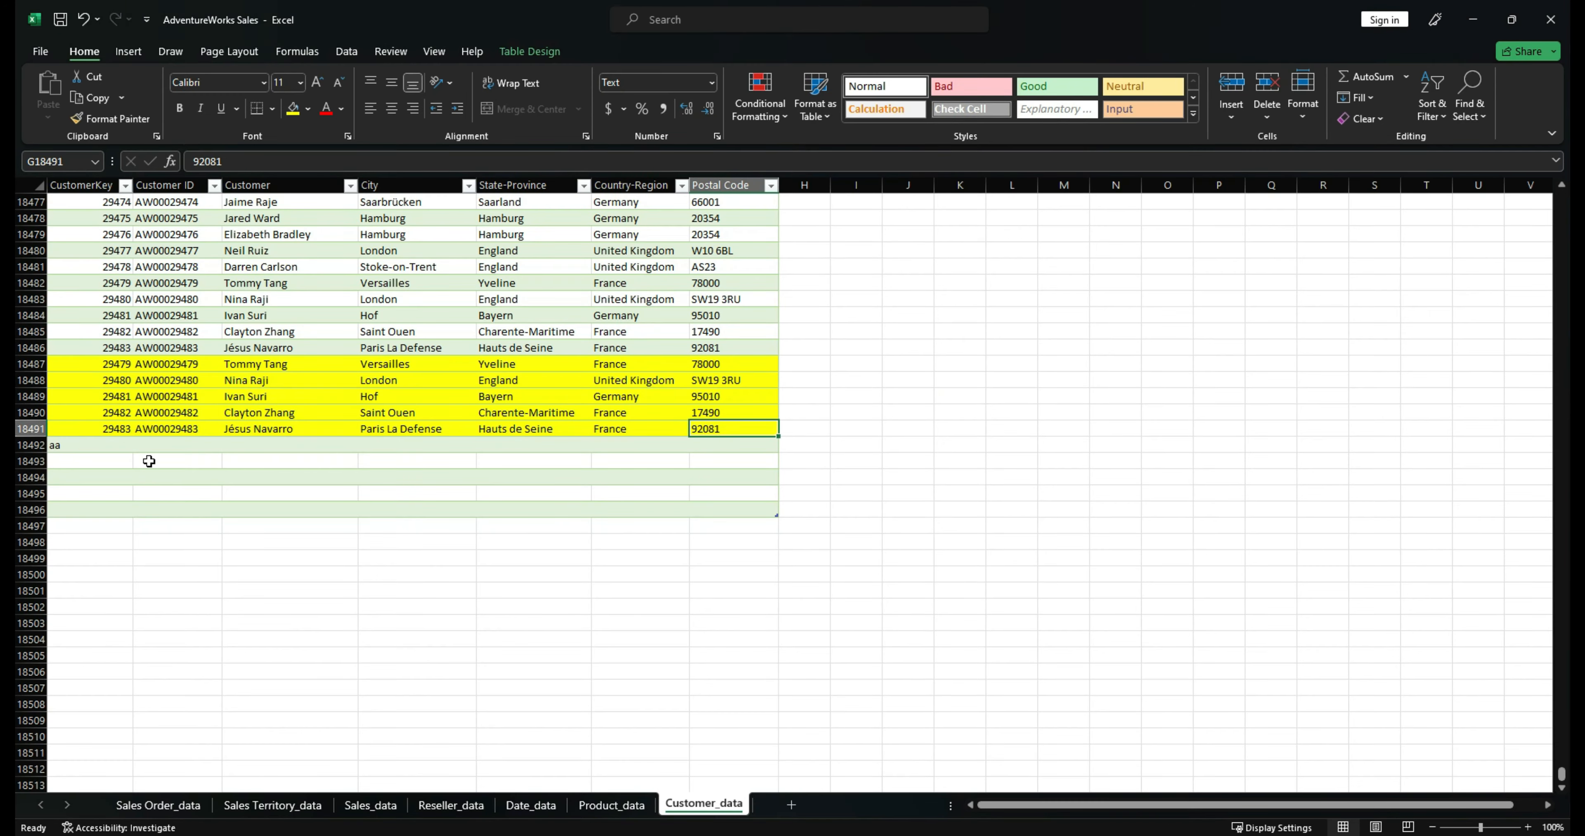
{"action": "left_click", "coordinate": [91, 447]}
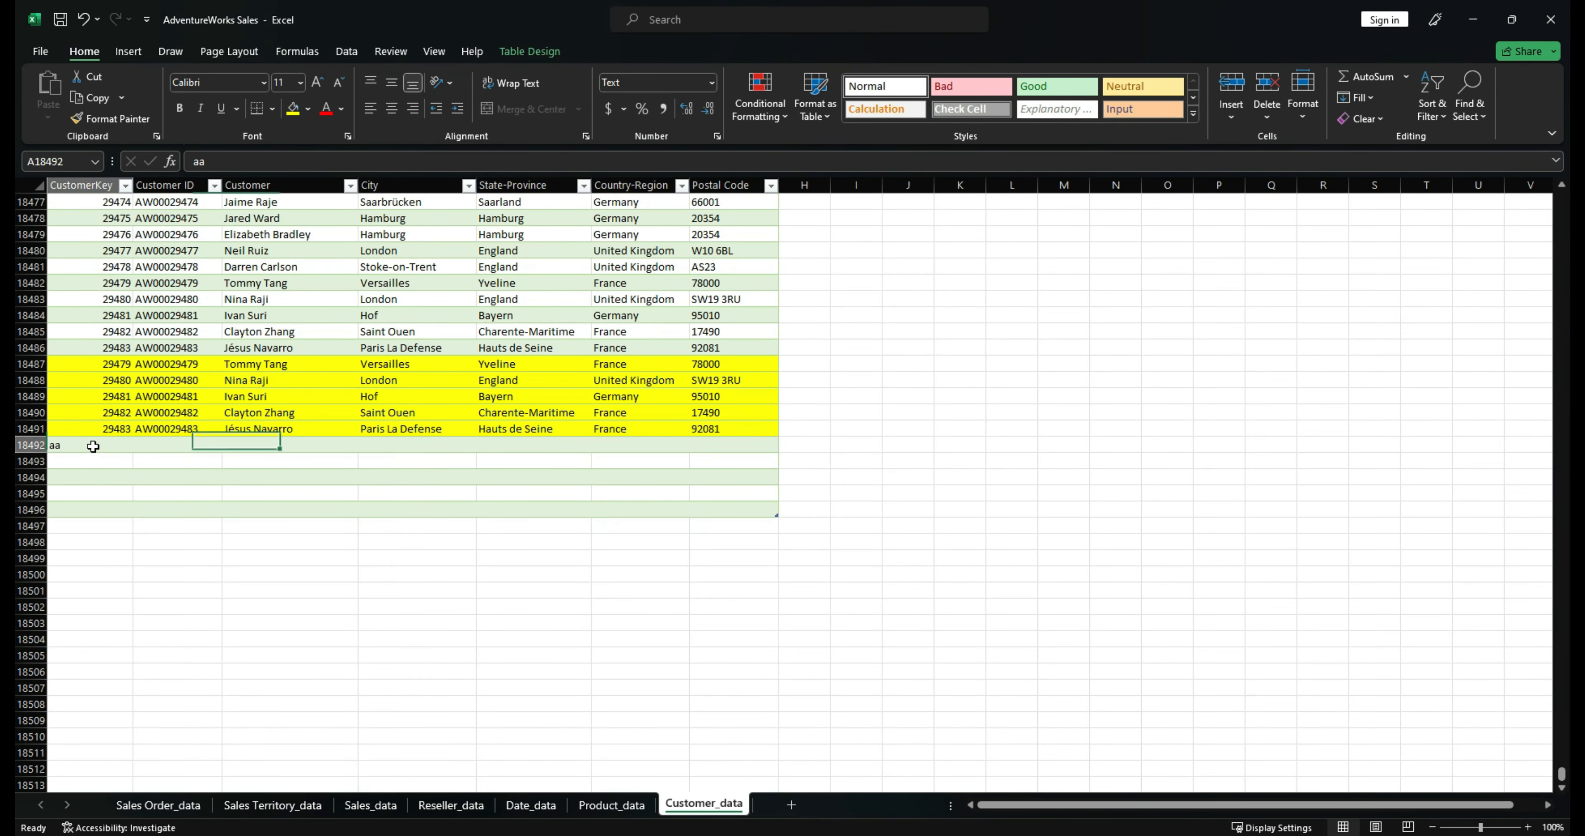
{"action": "key", "text": "alt+Tab"}
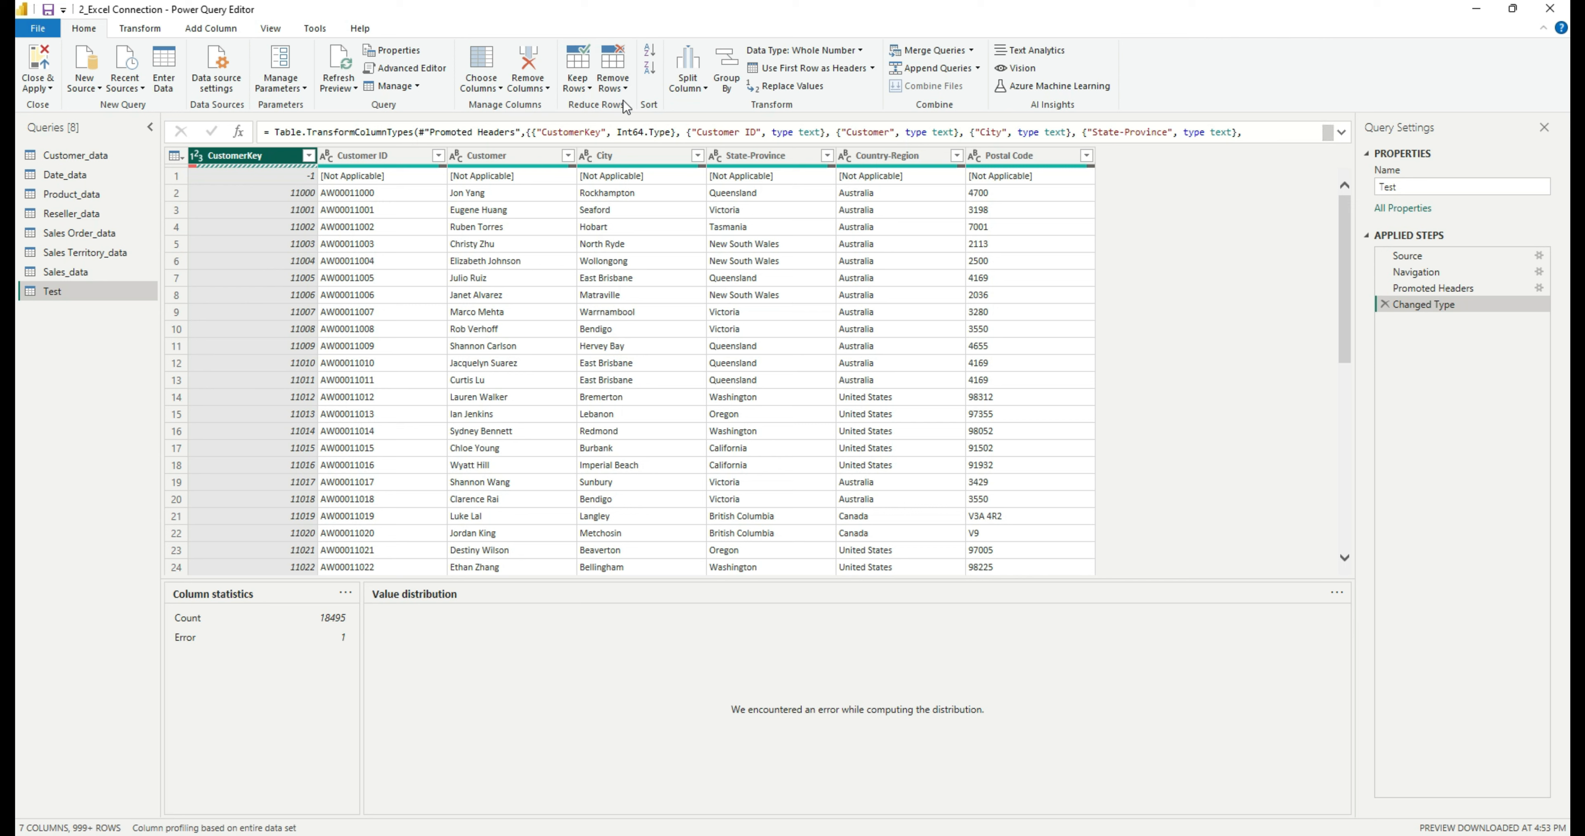
Step: Remove the rows with errors in the CustomerKey column of the Test query, and check that column's quality
{"action": "left_click", "coordinate": [613, 85]}
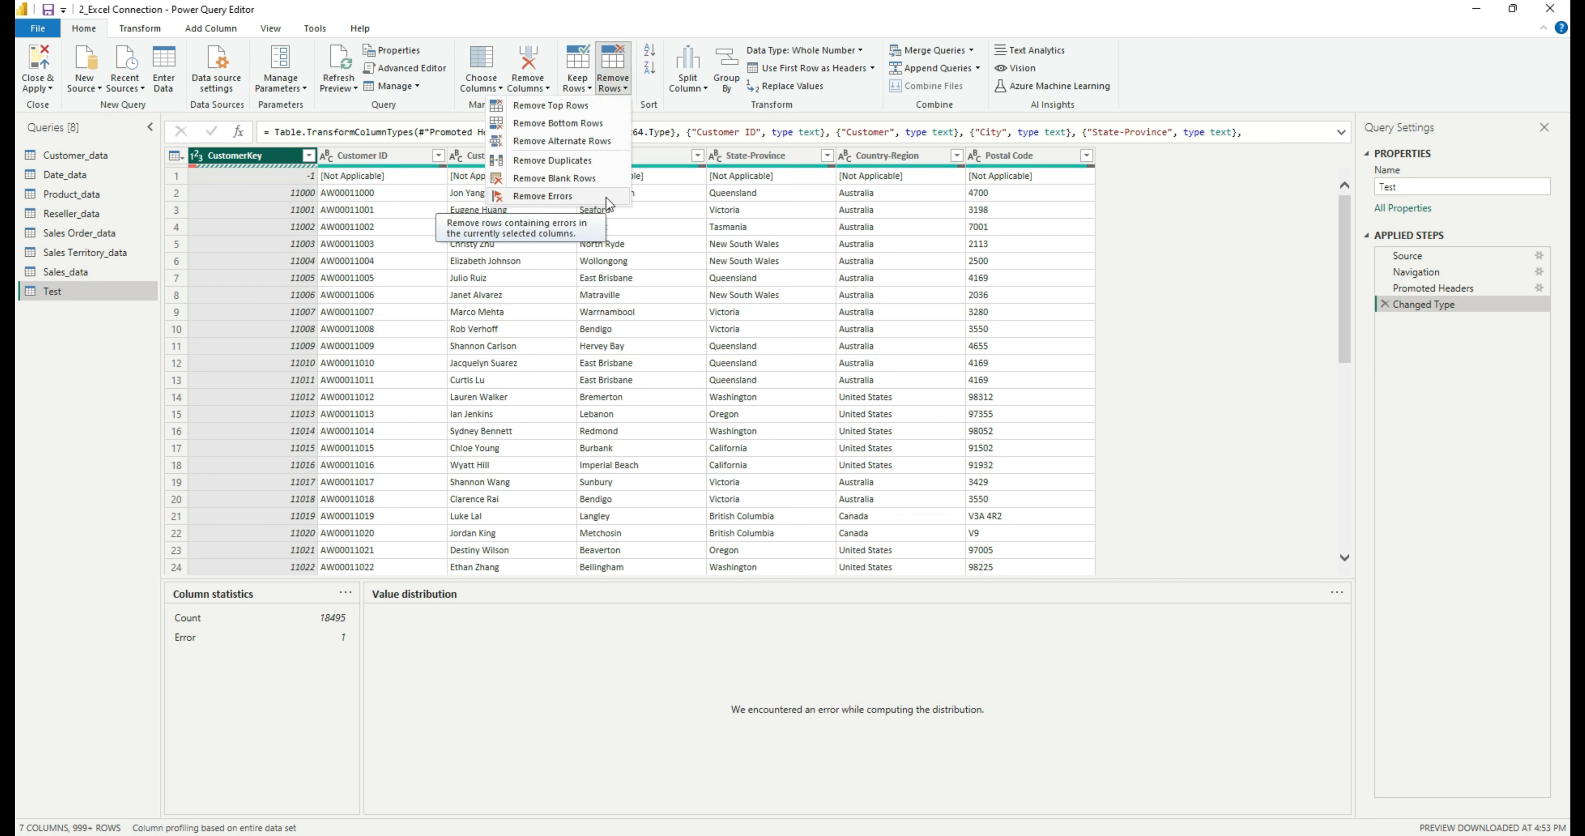
{"action": "left_click", "coordinate": [249, 161]}
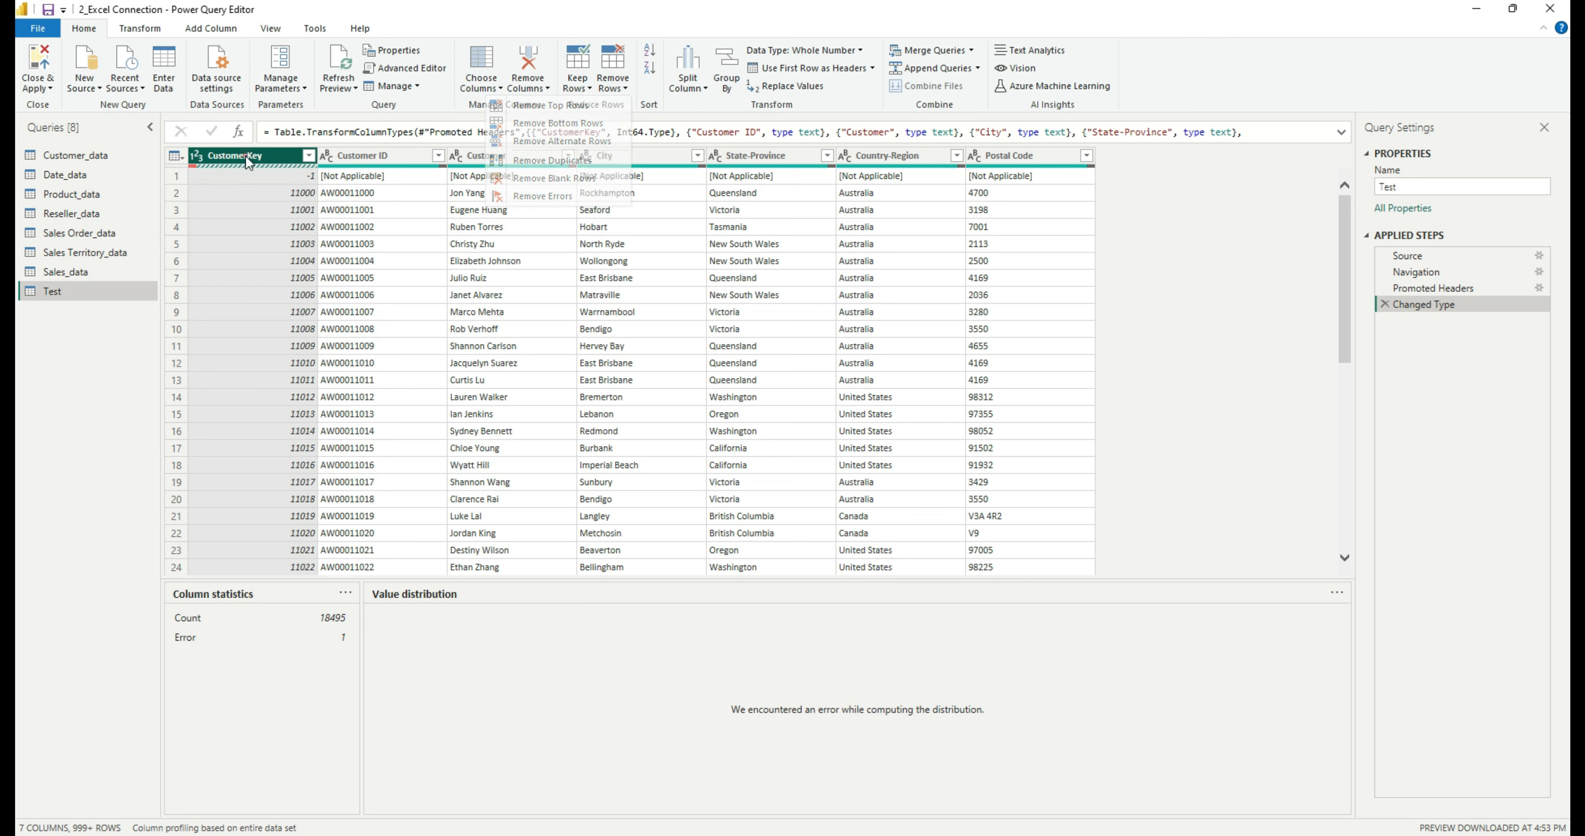
{"action": "left_click", "coordinate": [613, 85]}
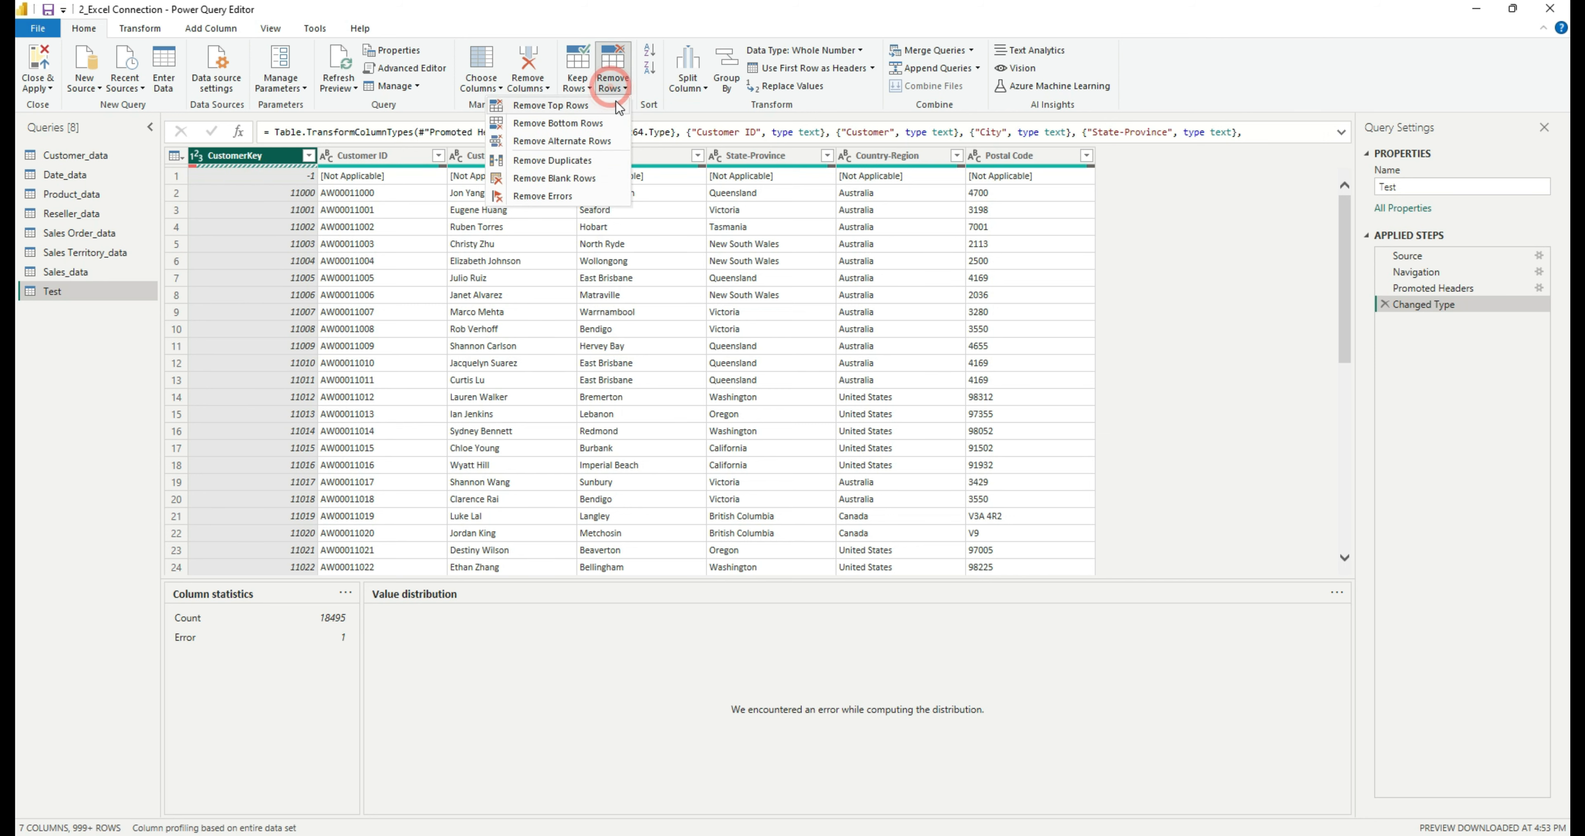
{"action": "left_click", "coordinate": [562, 197]}
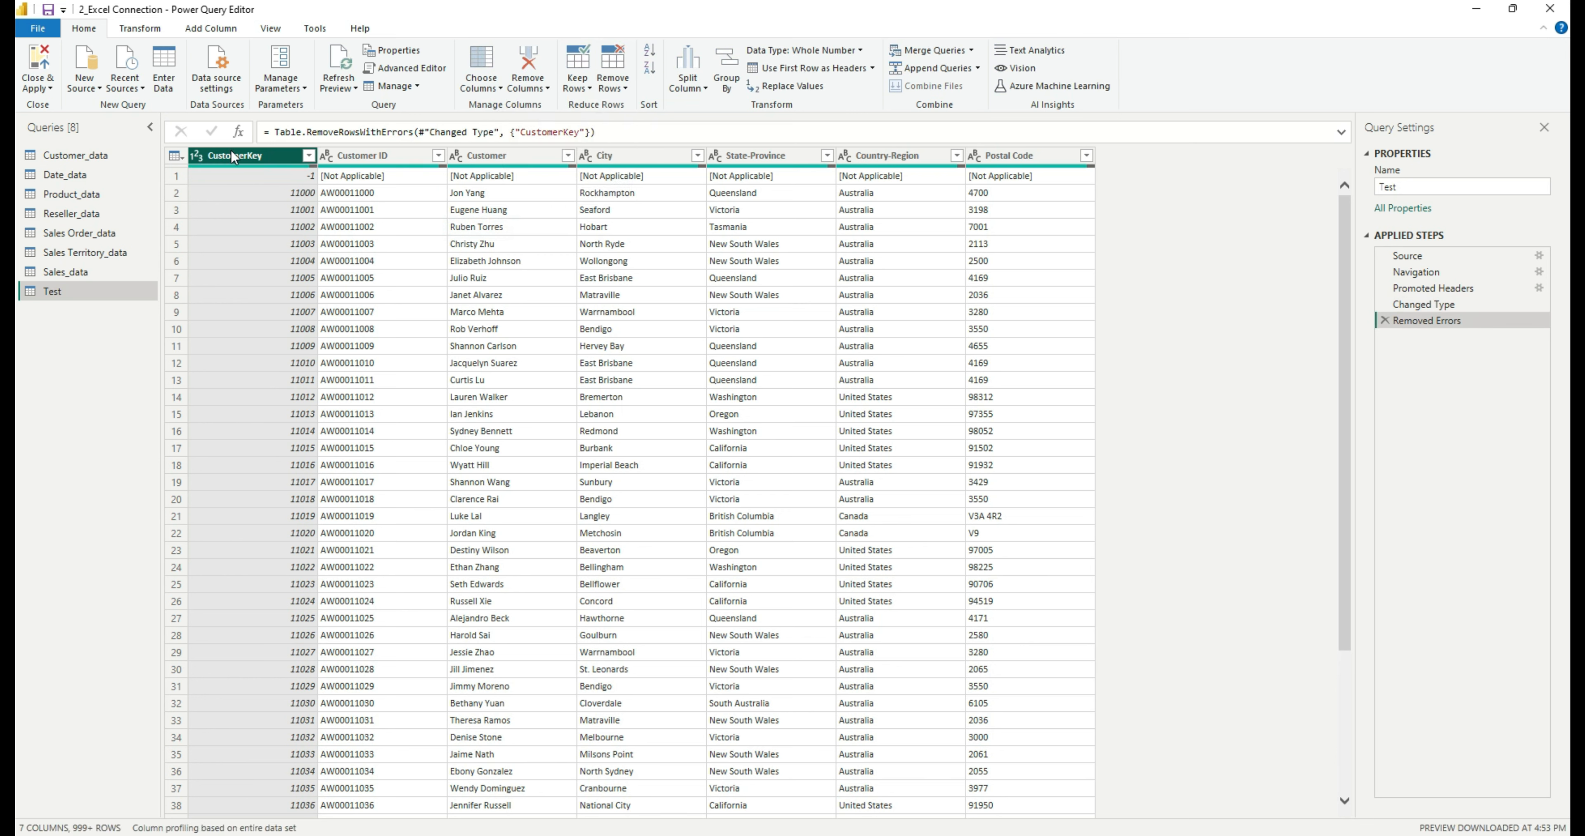
{"action": "mouse_move", "coordinate": [239, 167]}
{"action": "left_click", "coordinate": [582, 96]}
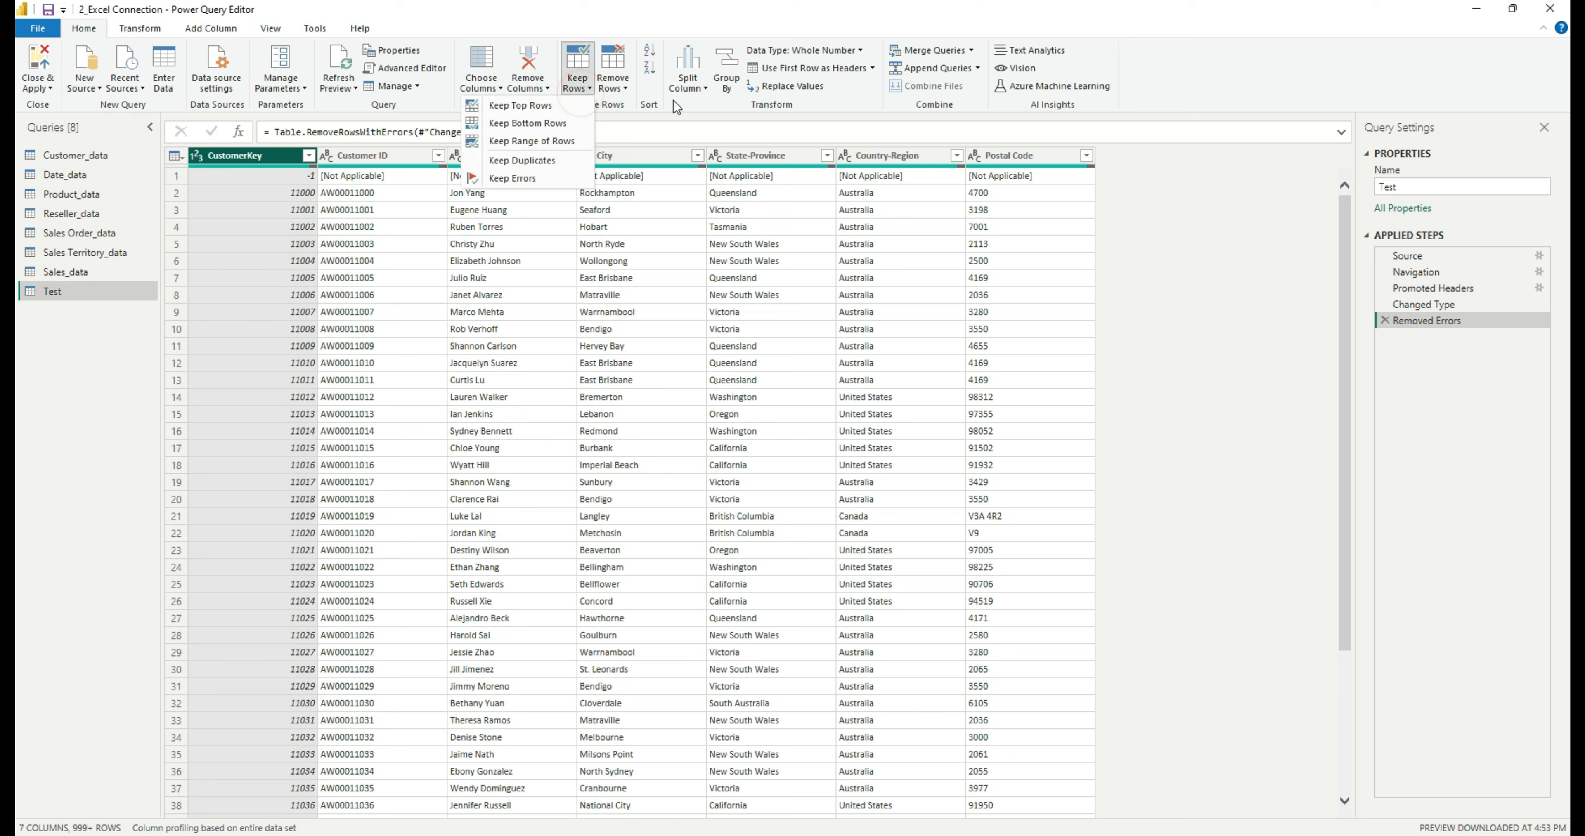
{"action": "left_click", "coordinate": [613, 83]}
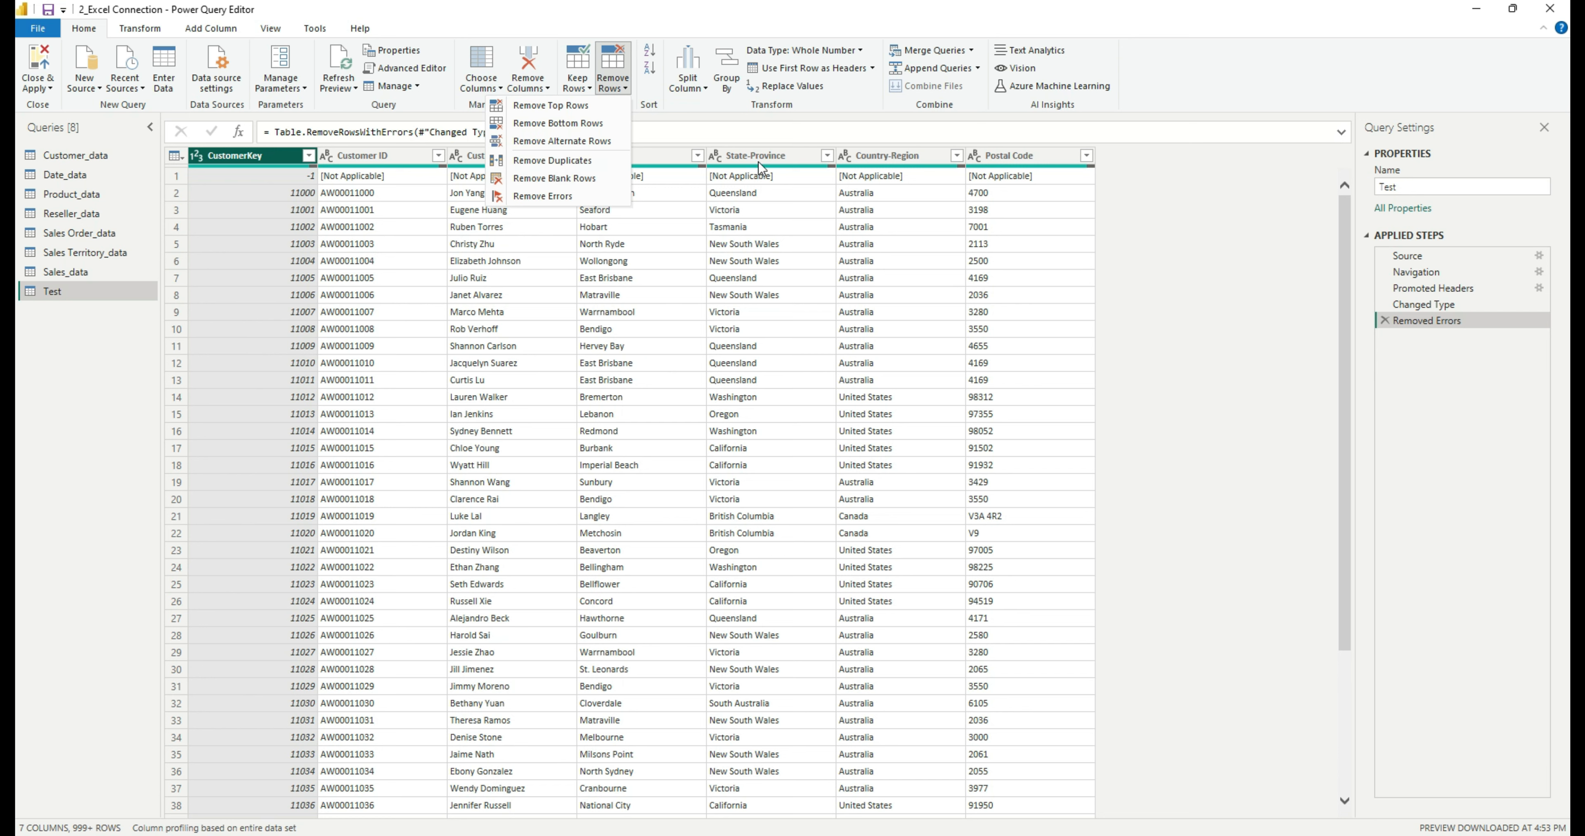
{"action": "left_click", "coordinate": [1229, 306]}
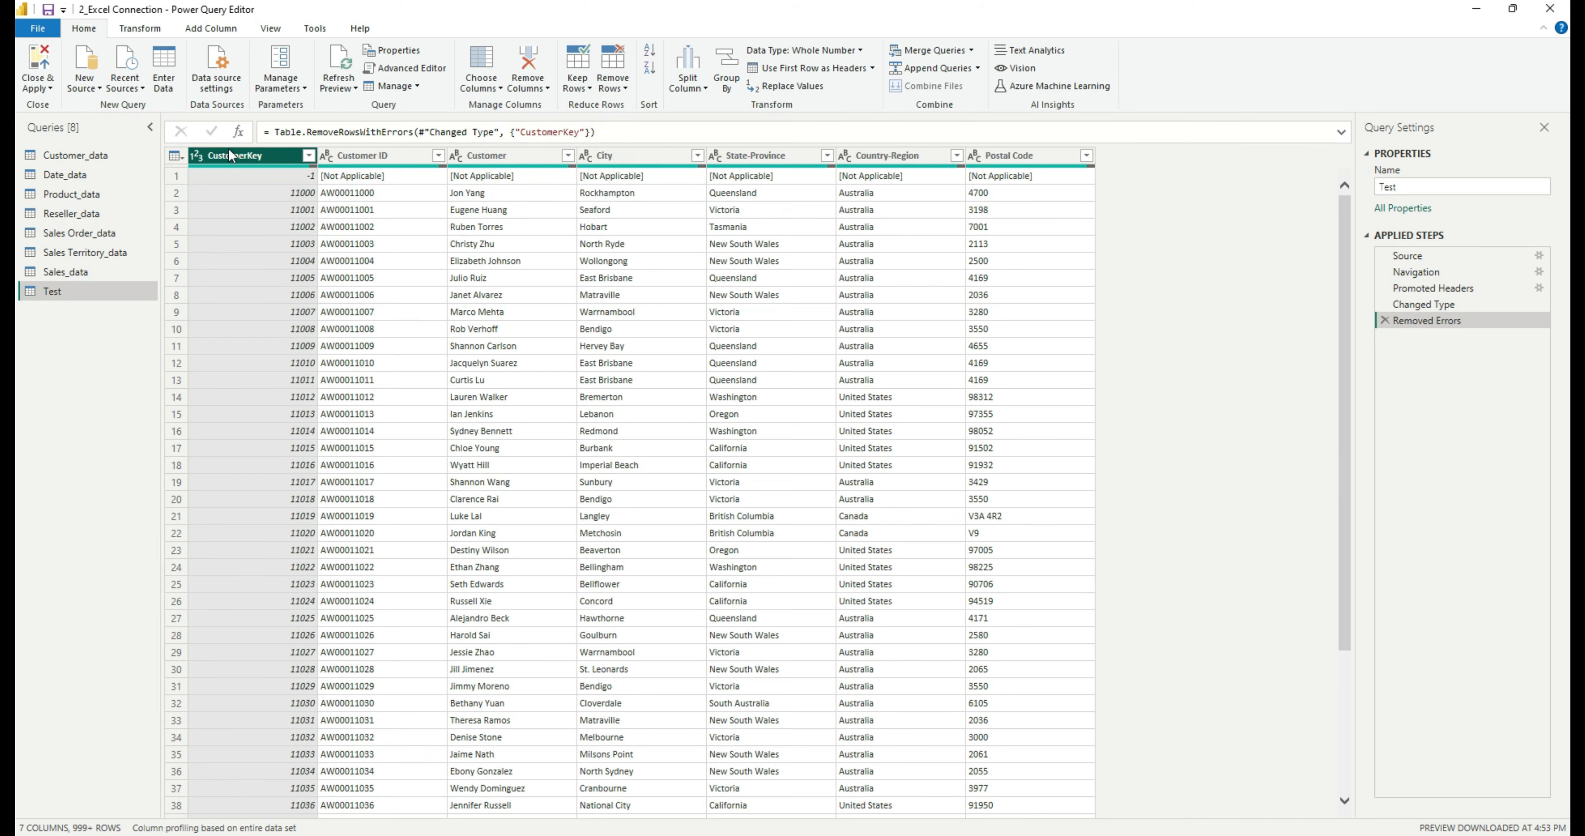
Step: Select all columns of the Test query, and examine the blank rows 18493 to 18496 in the Customer_data sheet in Excel
{"action": "key", "text": "ctrl+a"}
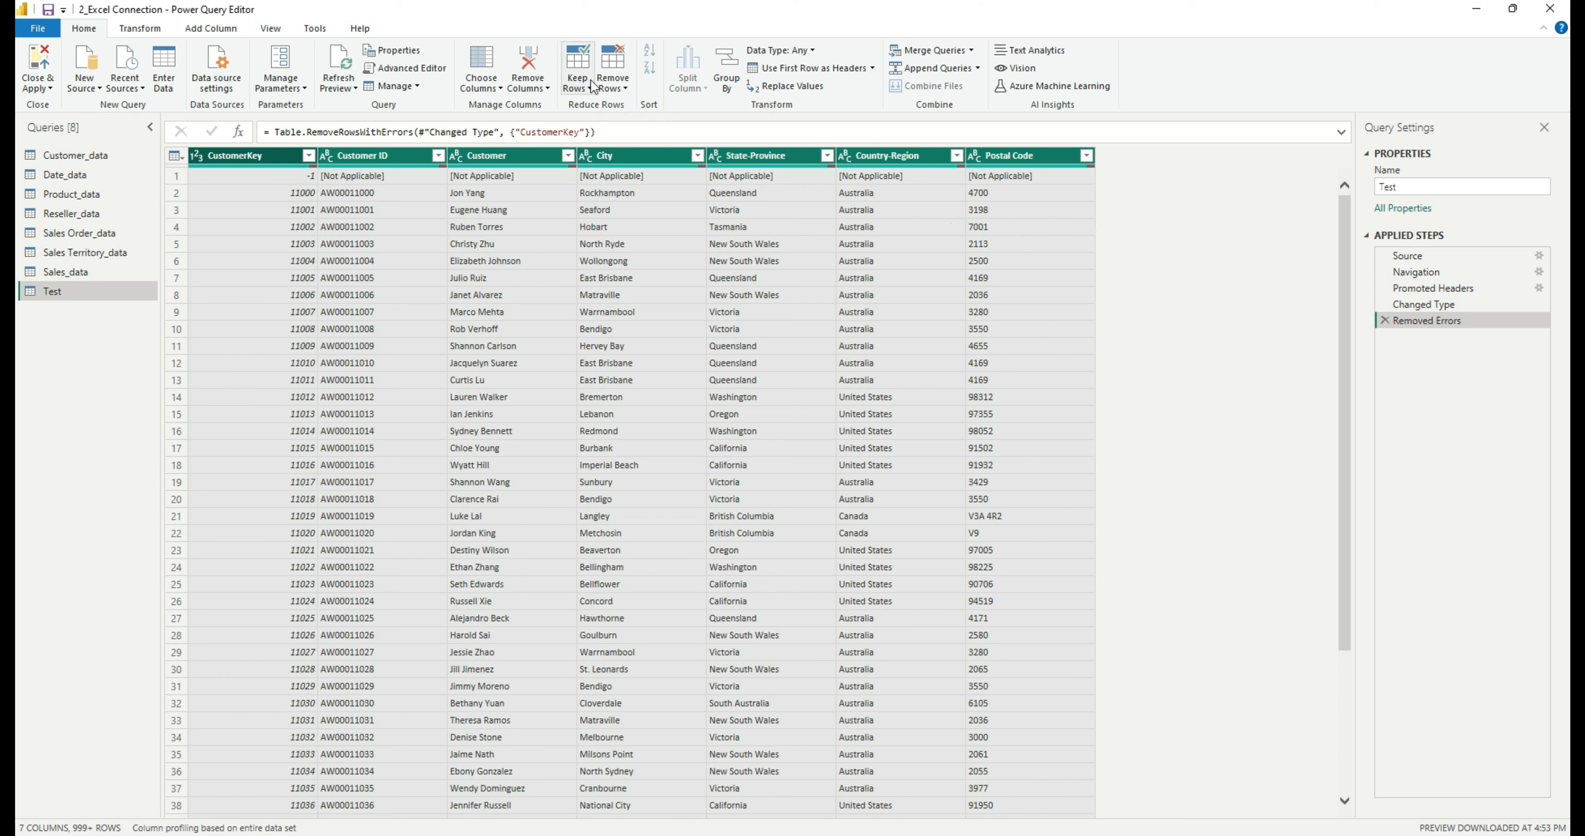
{"action": "left_click", "coordinate": [613, 86]}
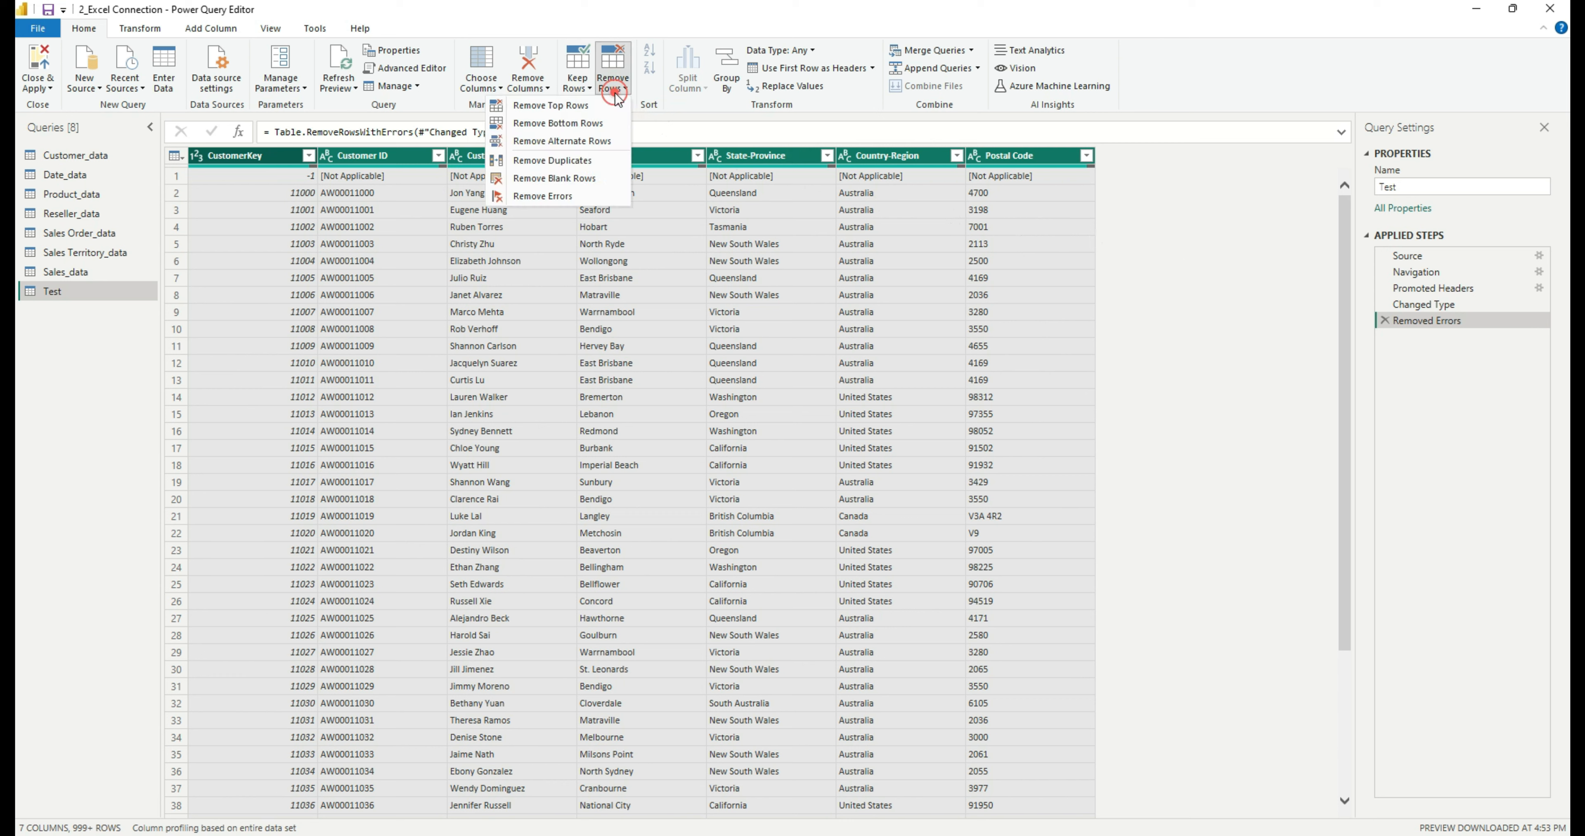
{"action": "left_click", "coordinate": [590, 178]}
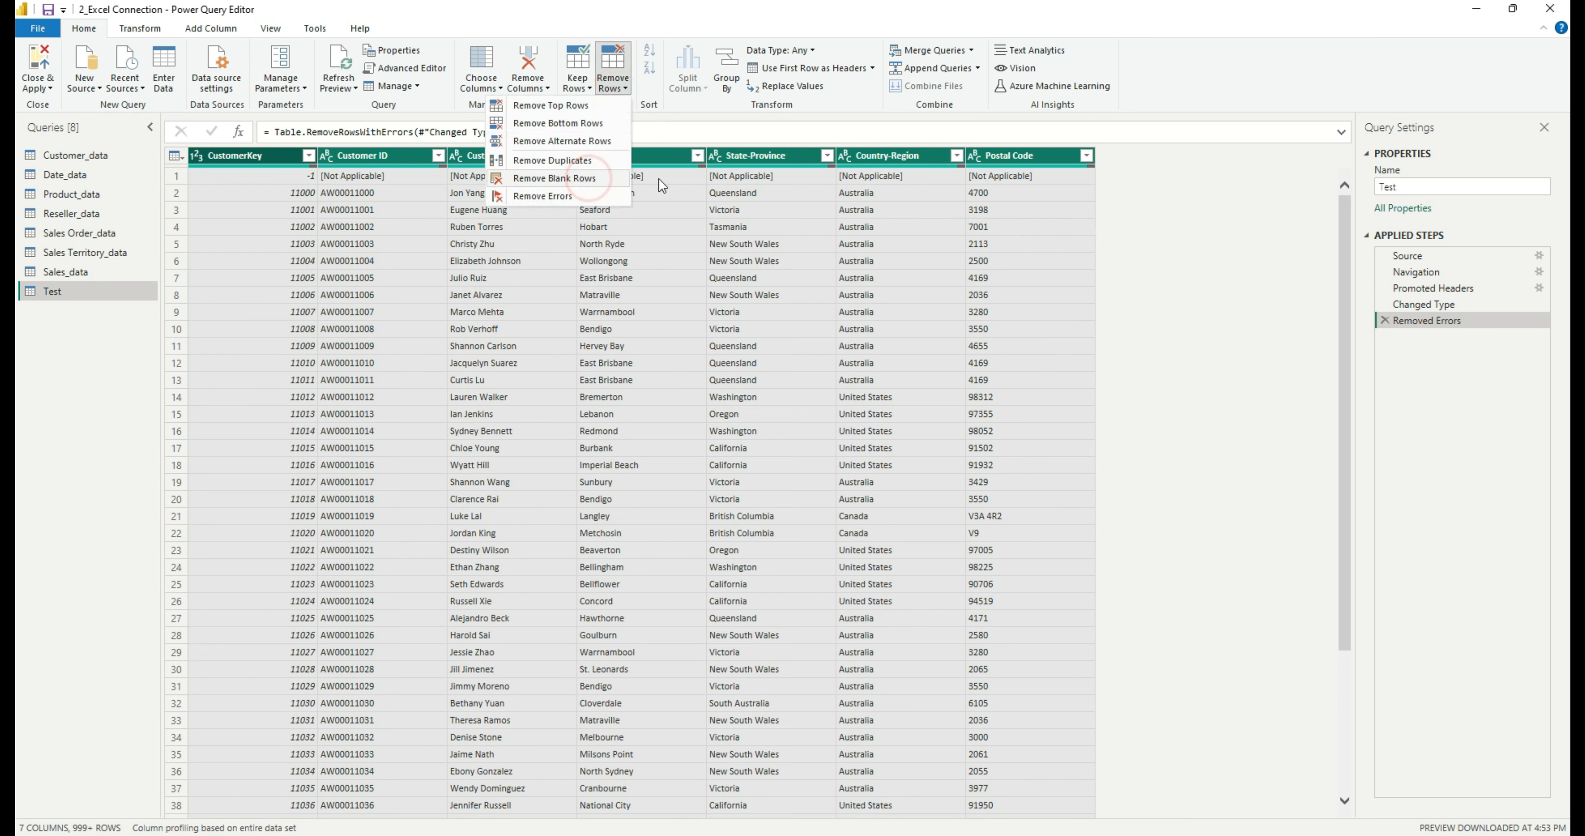
{"action": "key", "text": "alt+Tab"}
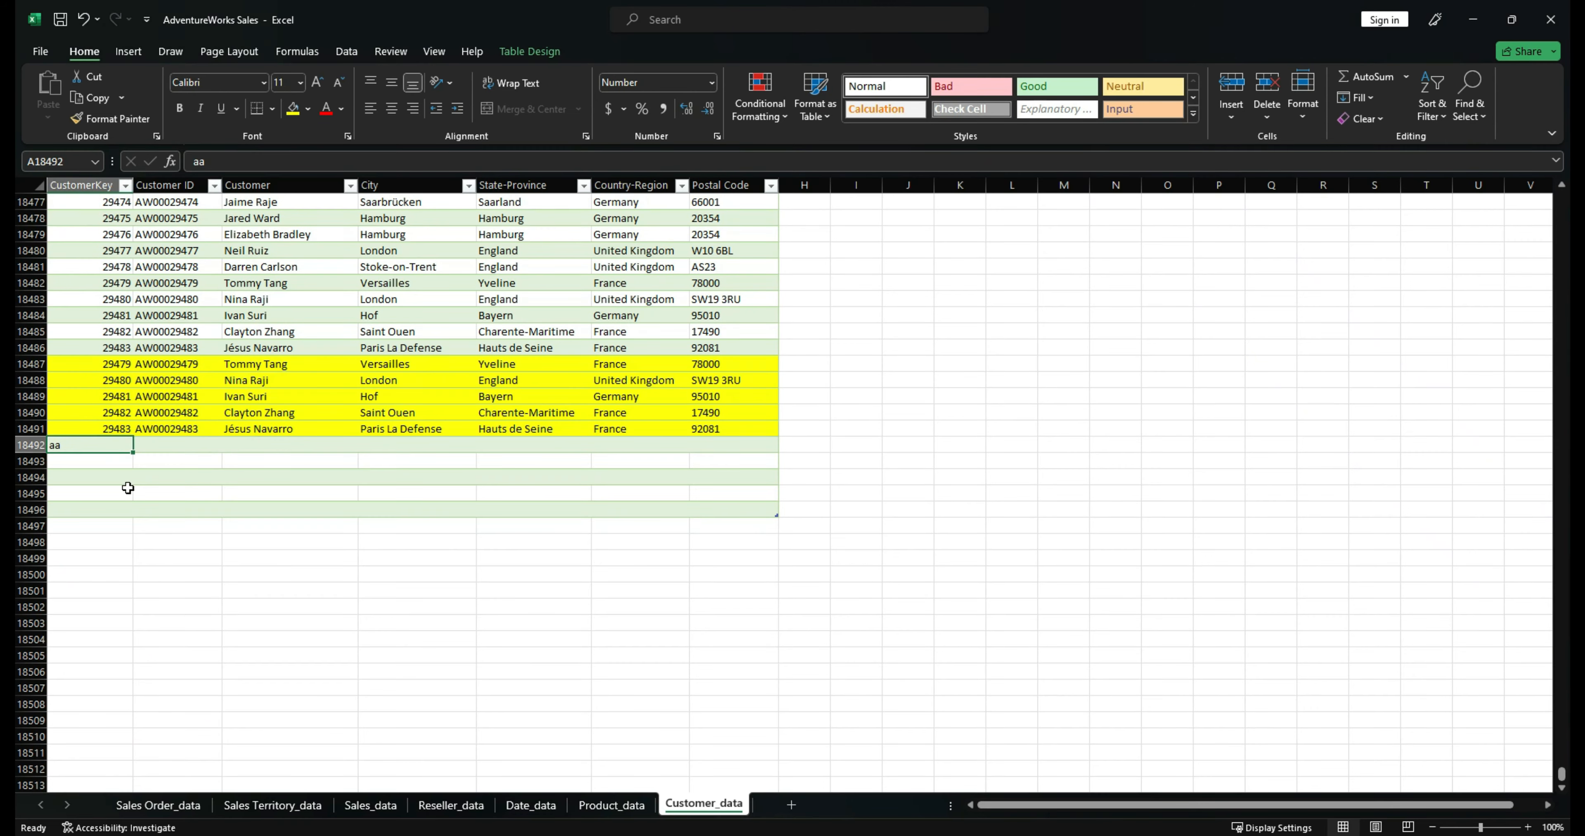
{"action": "left_click_drag", "start_coordinate": [77, 459], "coordinate": [726, 506]}
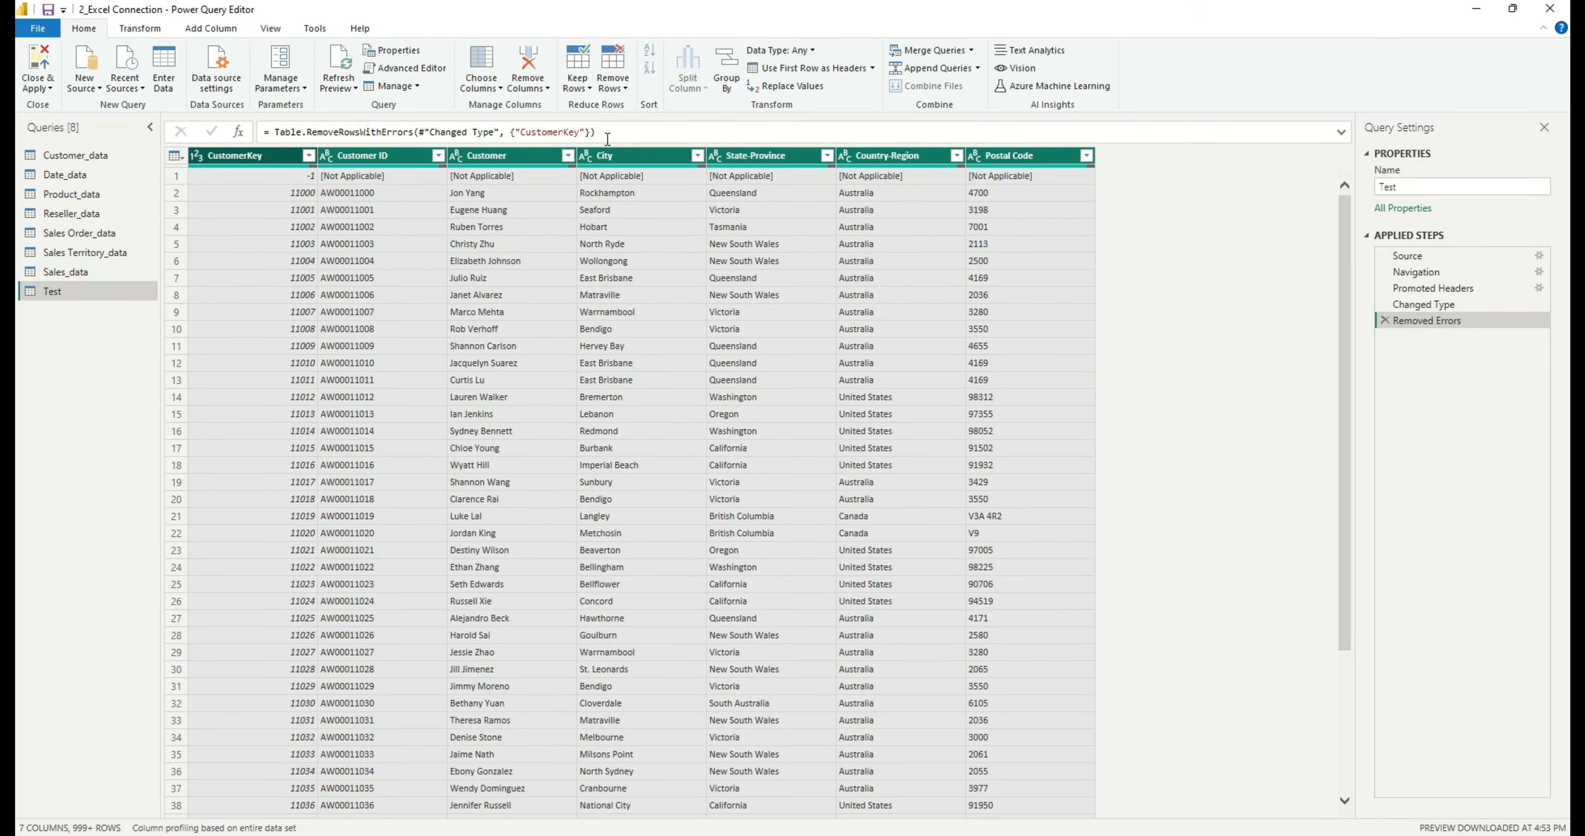
Step: View the Customer column's statistics in Power Query, and compare them with the last rows of the Customer_data sheet in Excel
{"action": "left_click", "coordinate": [617, 86]}
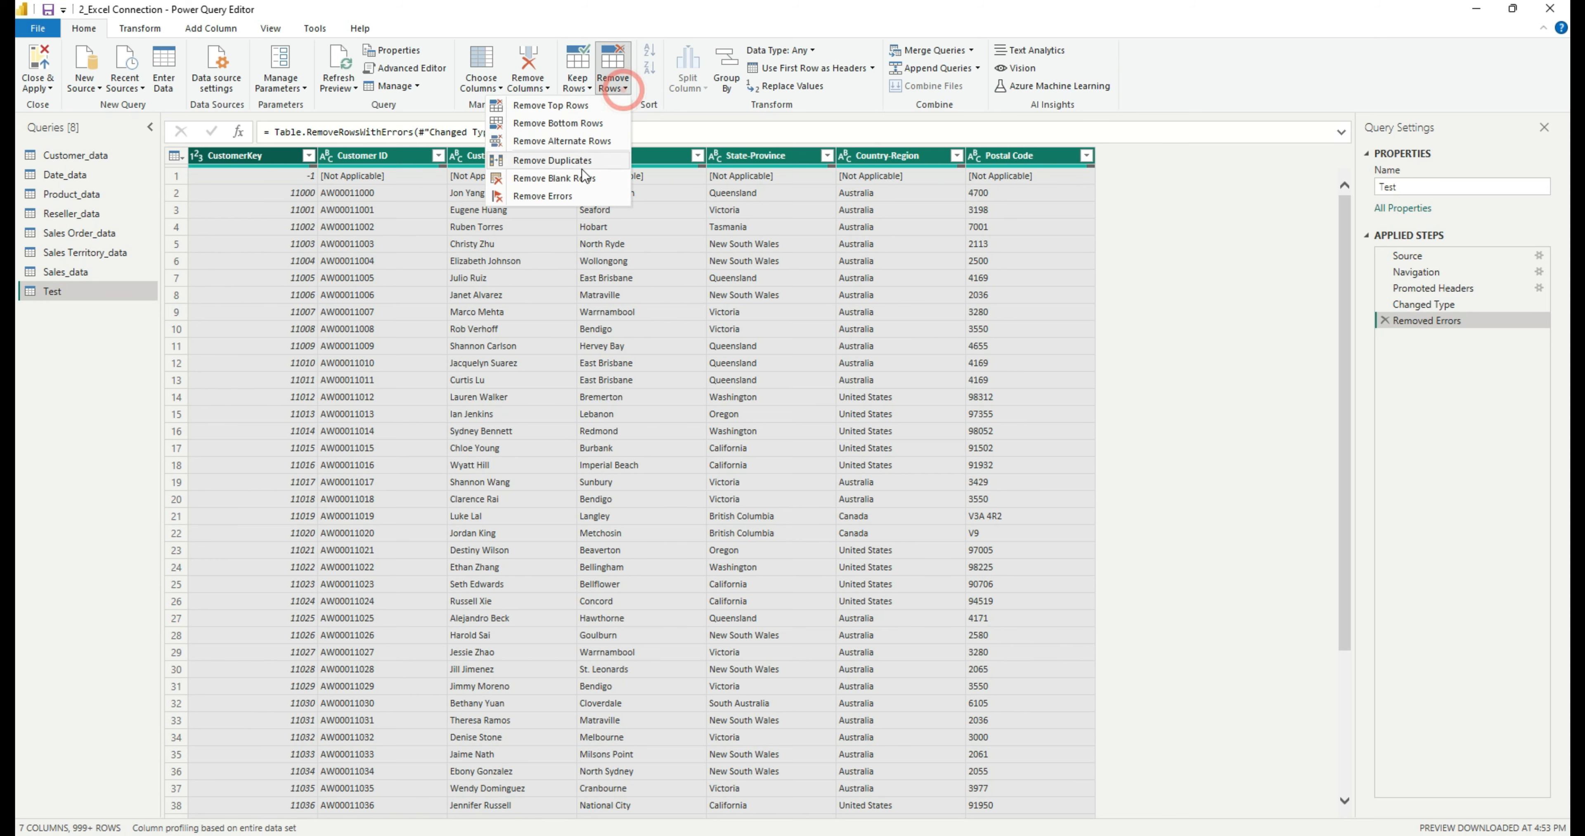
{"action": "left_click", "coordinate": [1180, 303]}
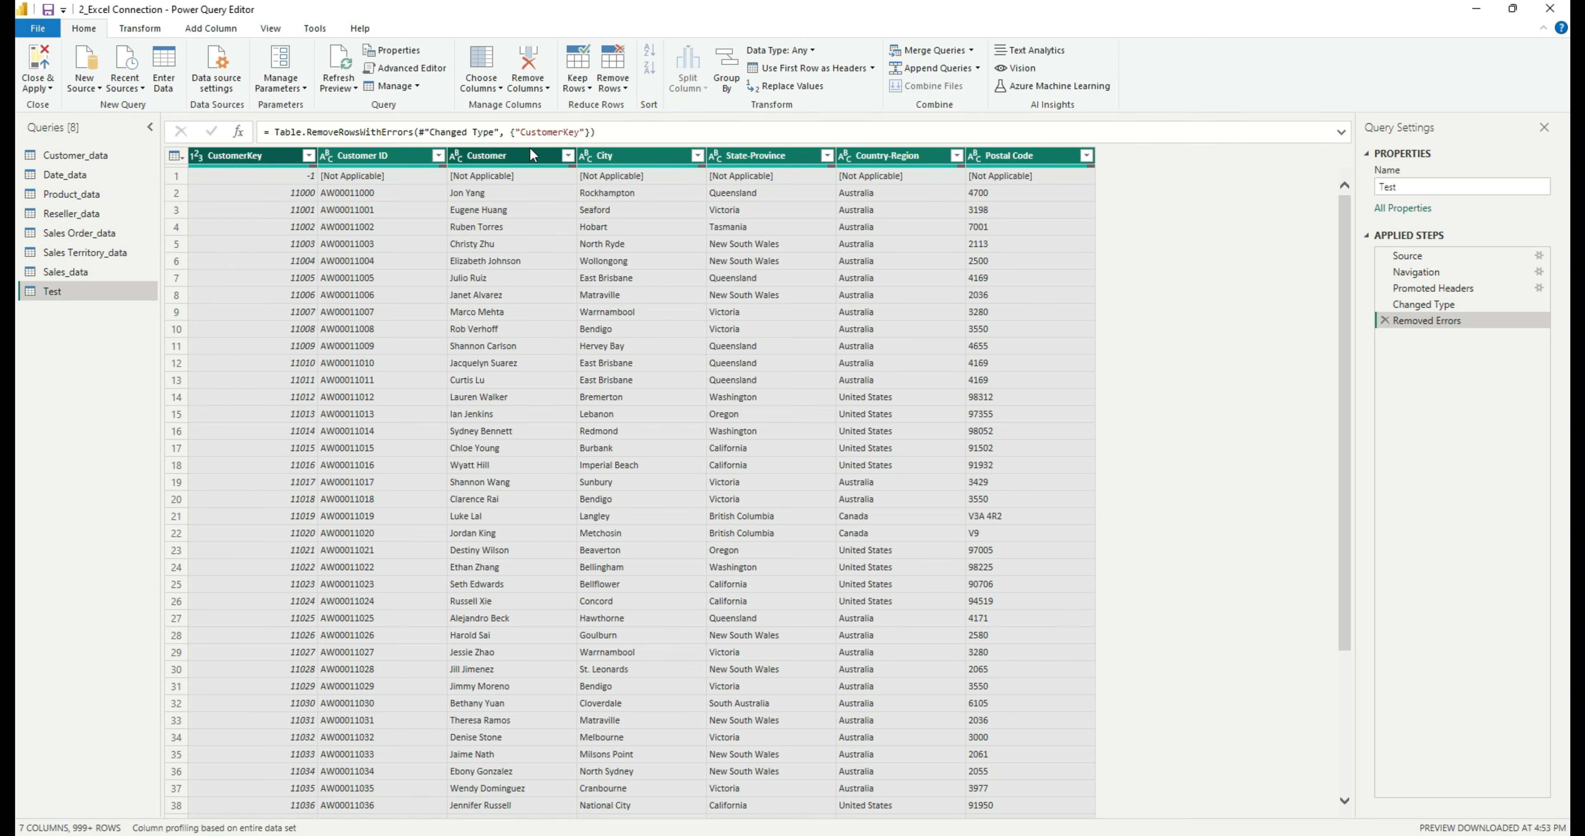
{"action": "left_click", "coordinate": [513, 153]}
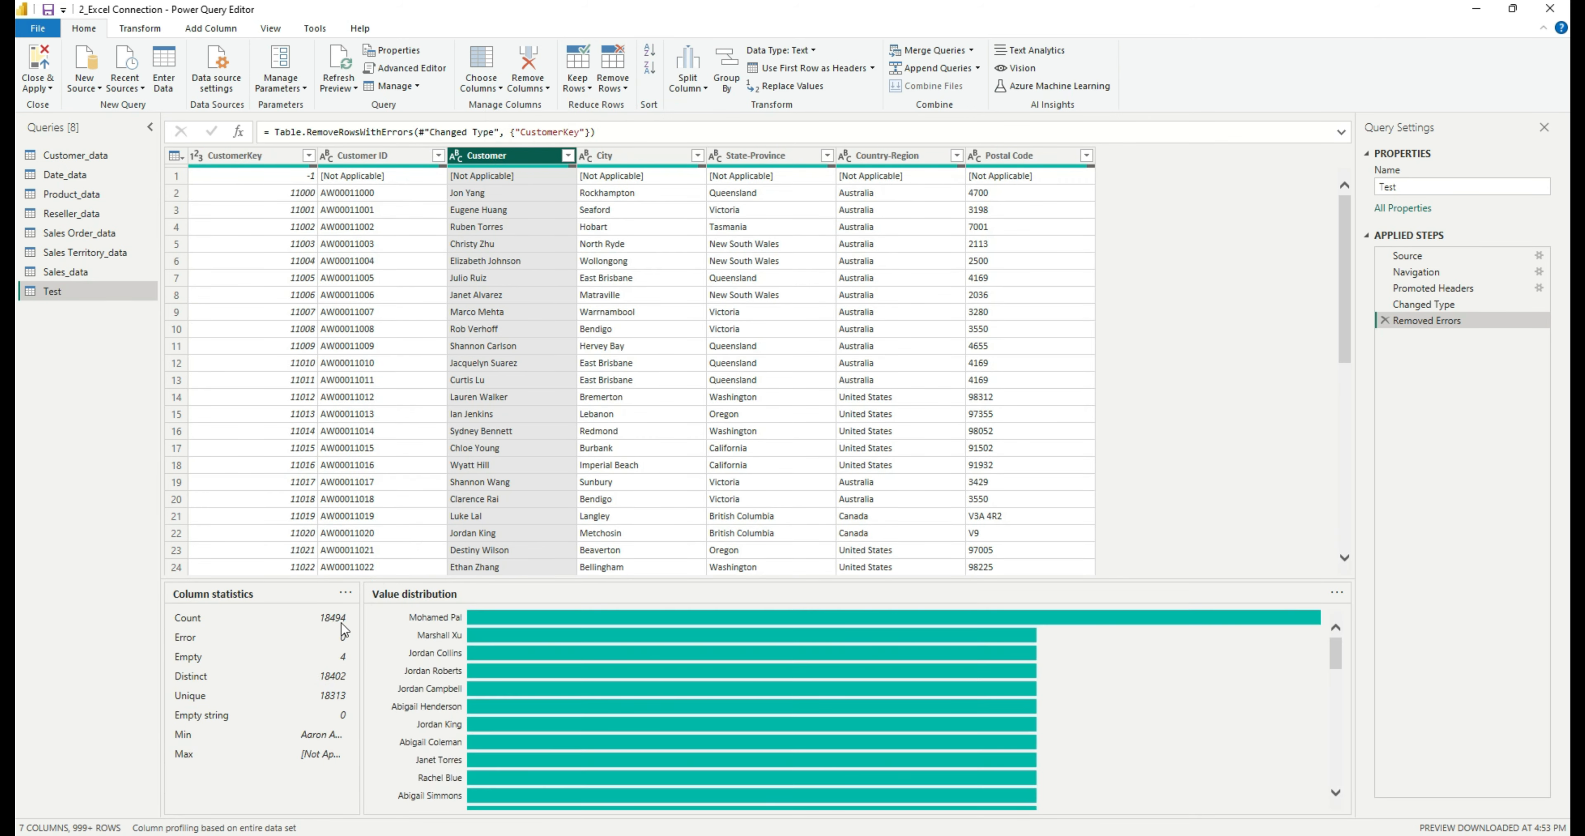
{"action": "key", "text": "alt+Tab"}
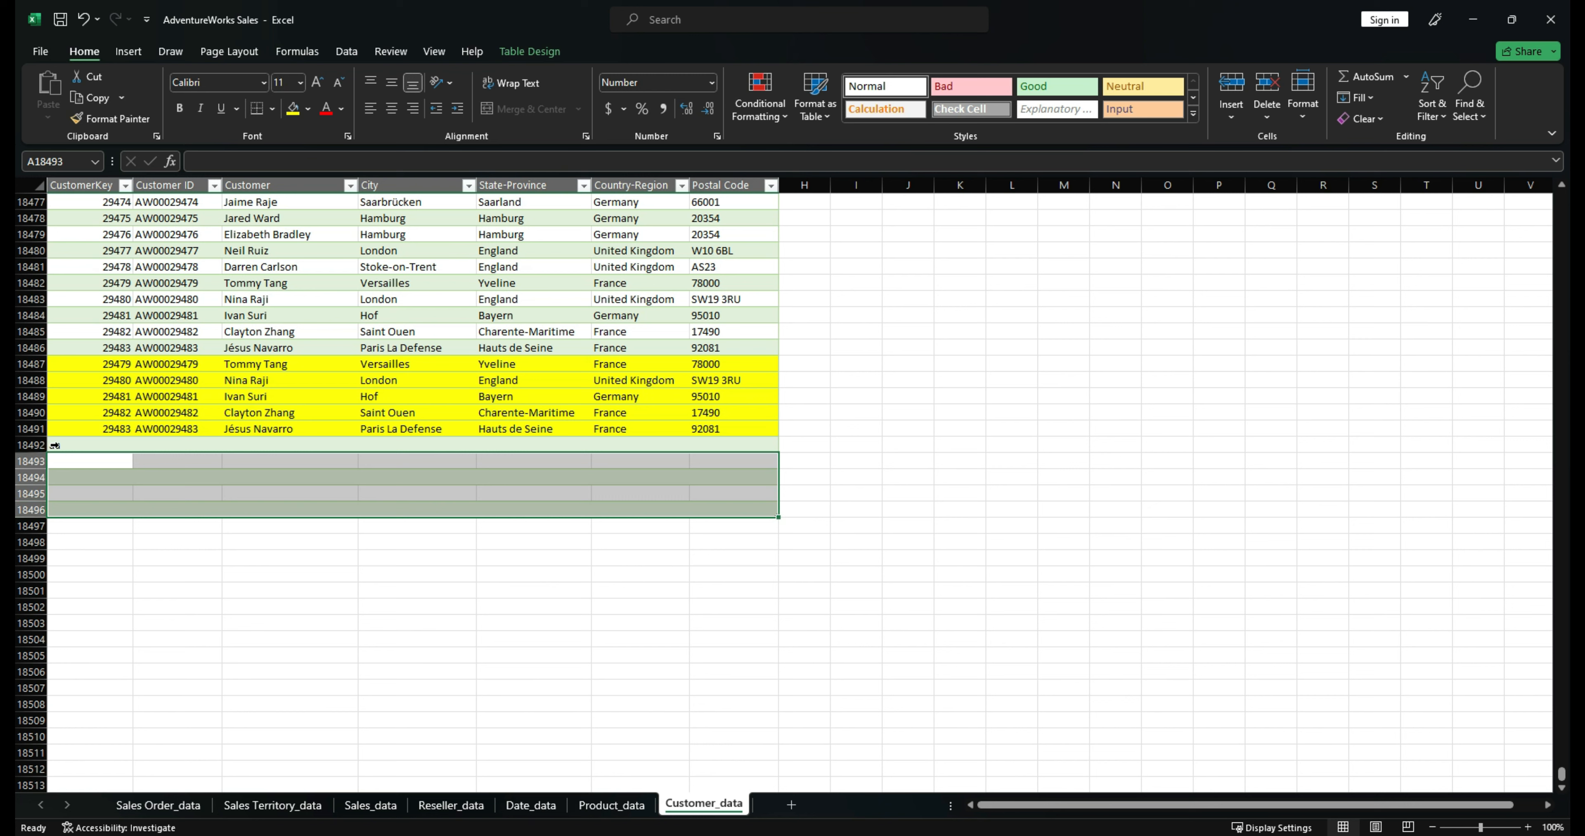
{"action": "key", "text": "alt+Tab"}
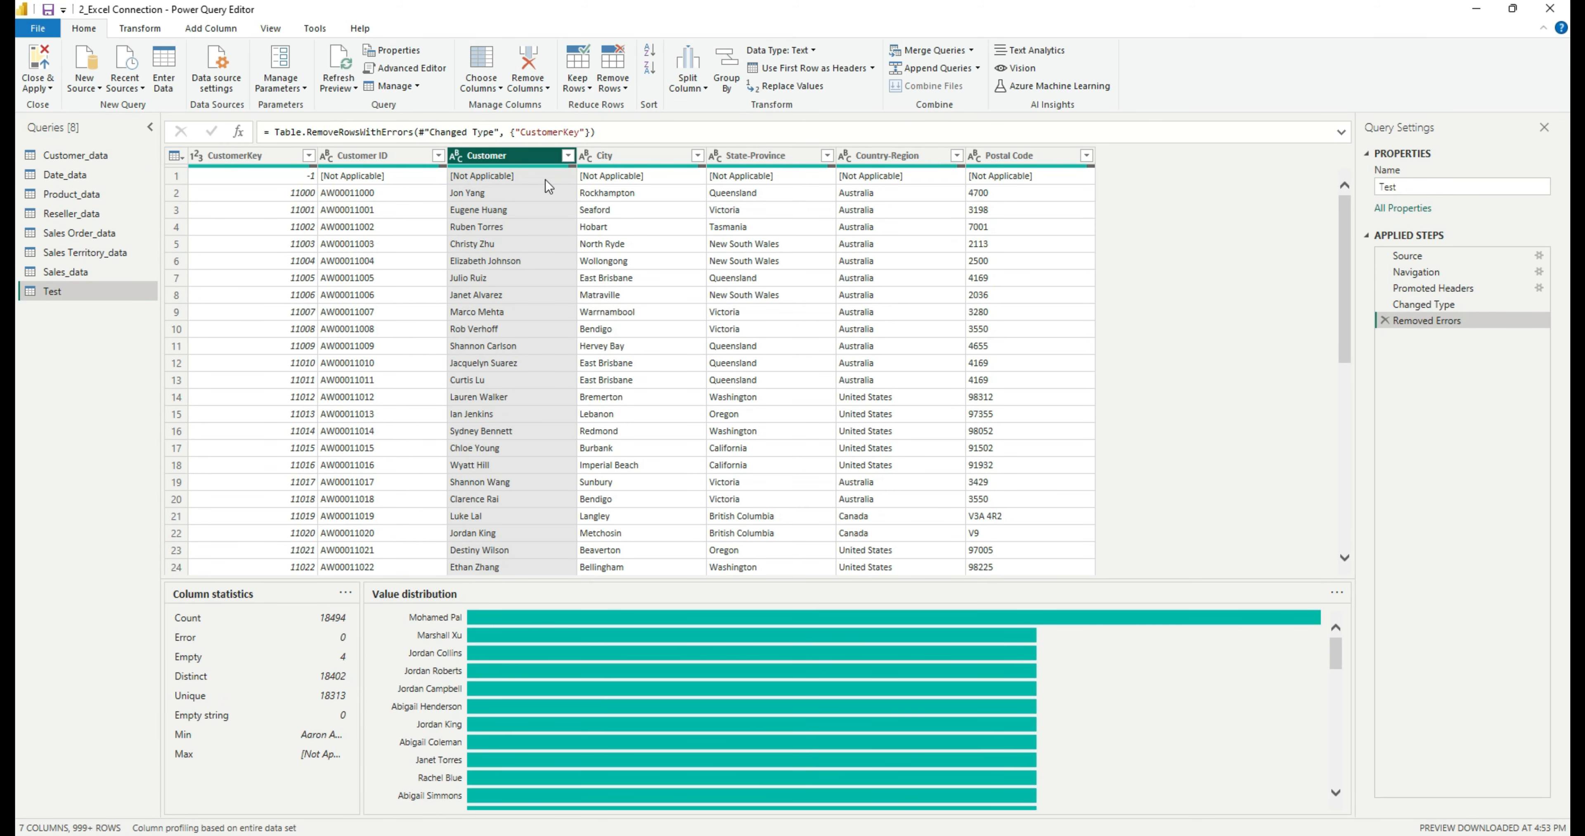
Step: Remove the blank rows from the Test query in Power Query, and check the result against rows 18491 to 18496 of the Excel source
{"action": "left_click", "coordinate": [627, 88]}
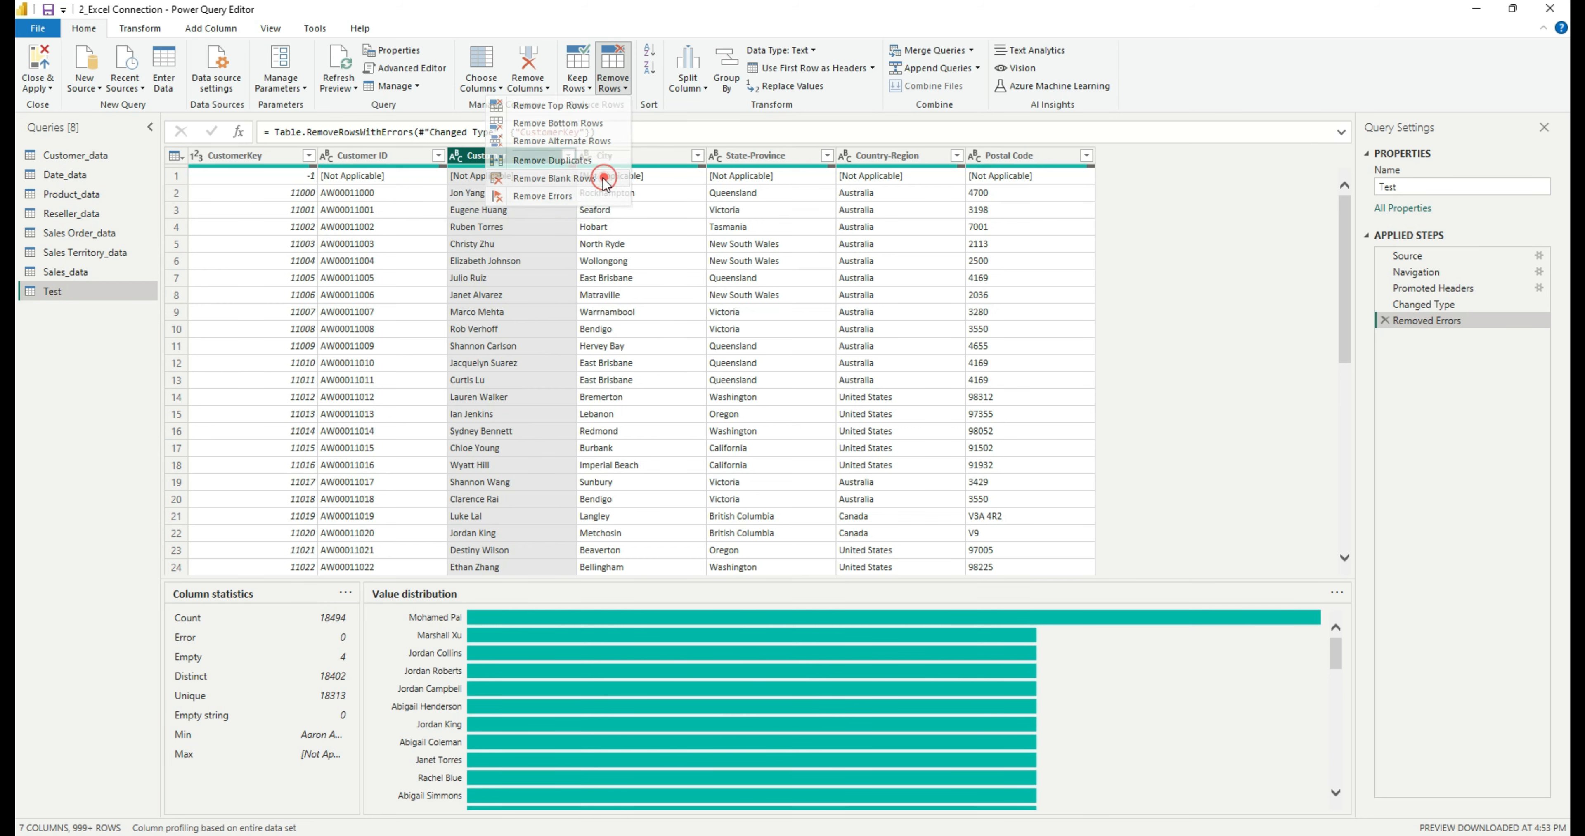
{"action": "left_click", "coordinate": [609, 178]}
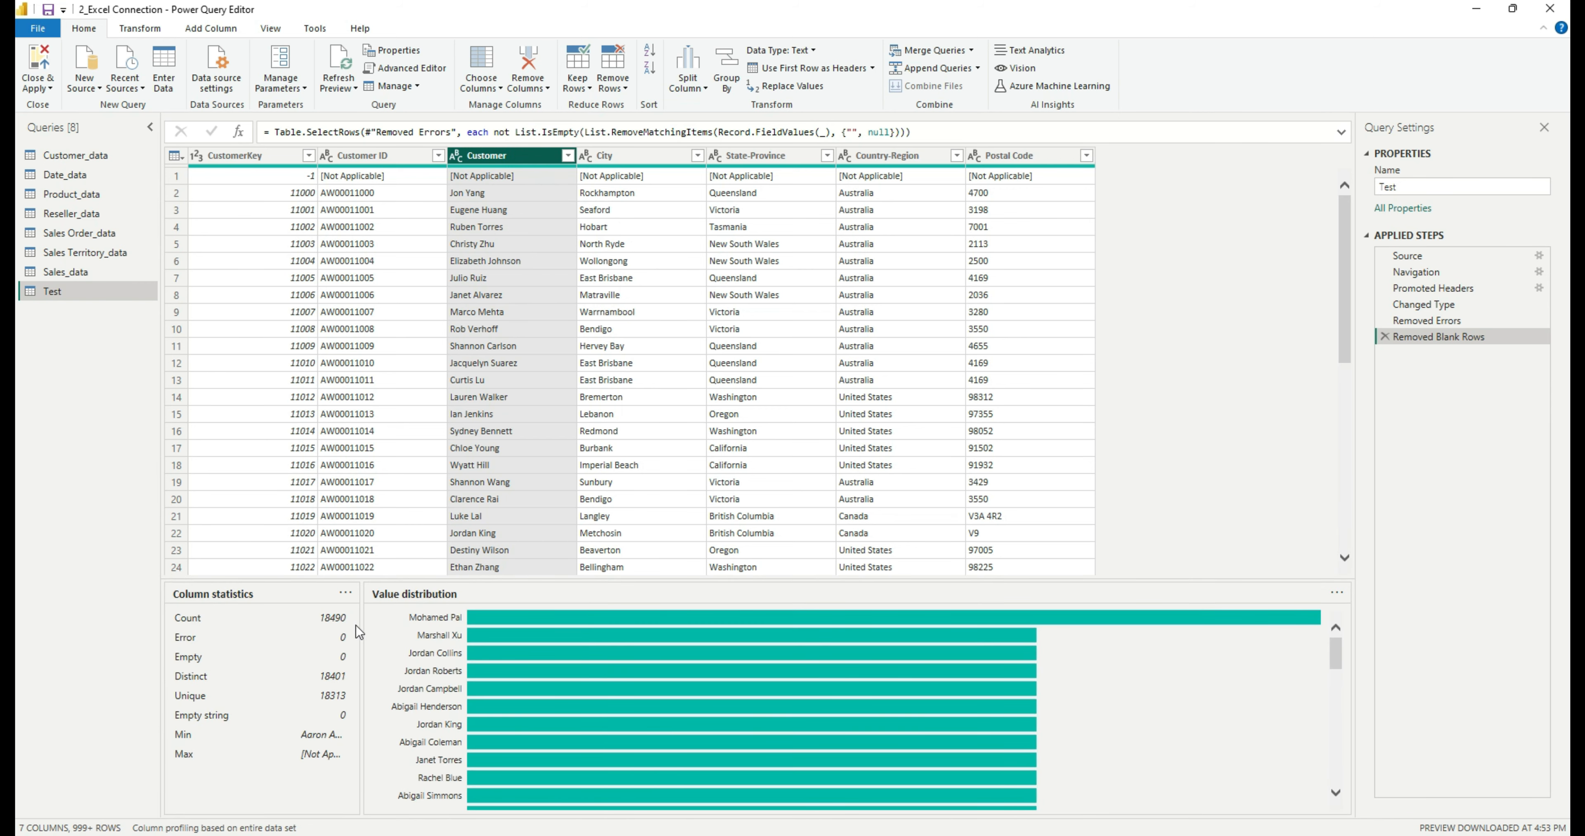
{"action": "key", "text": "alt+Tab"}
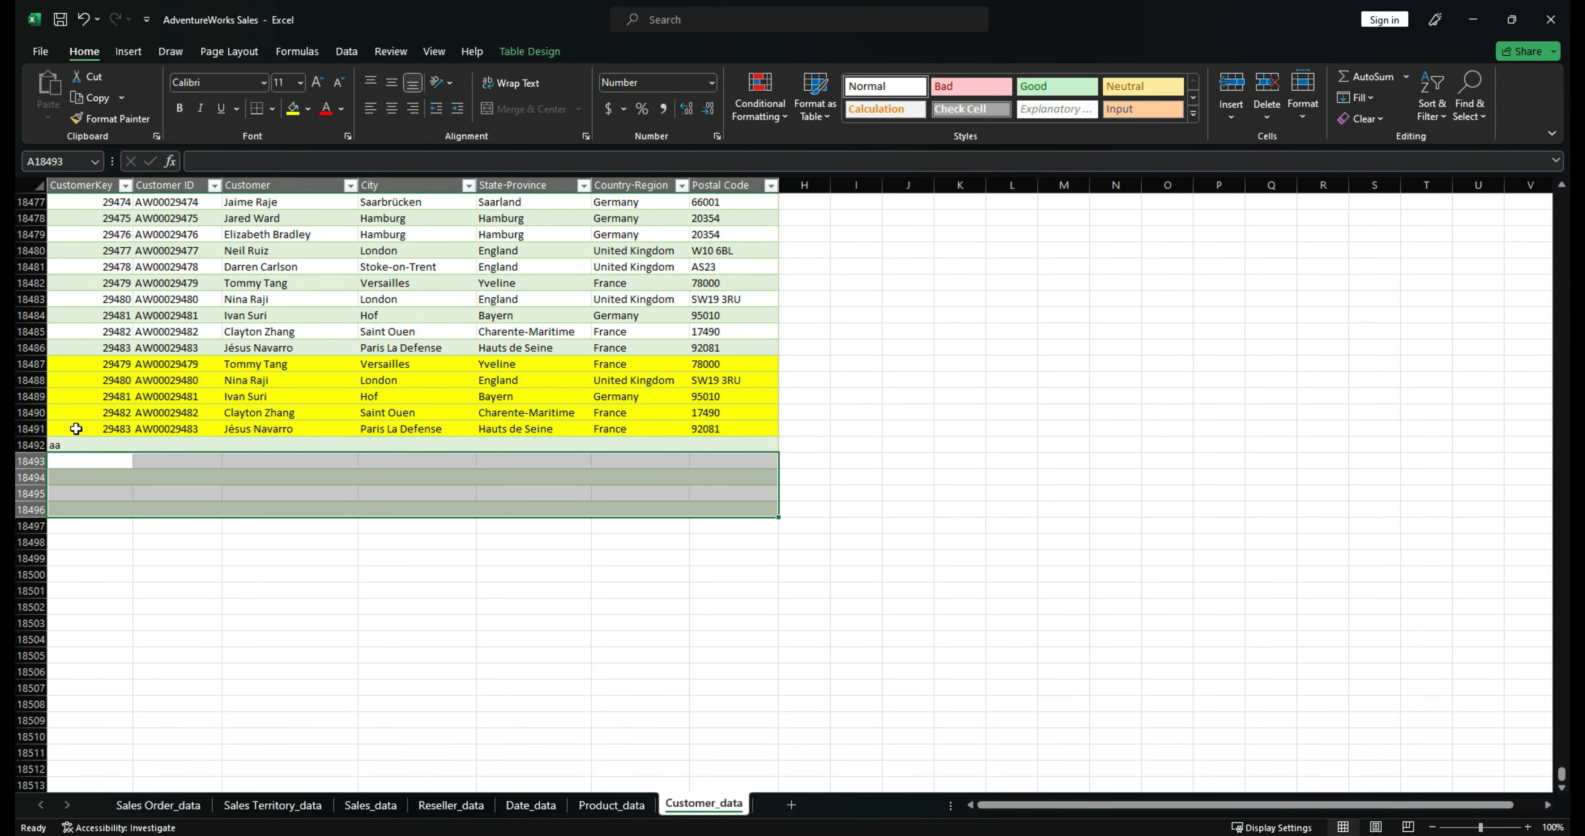
{"action": "left_click", "coordinate": [49, 428]}
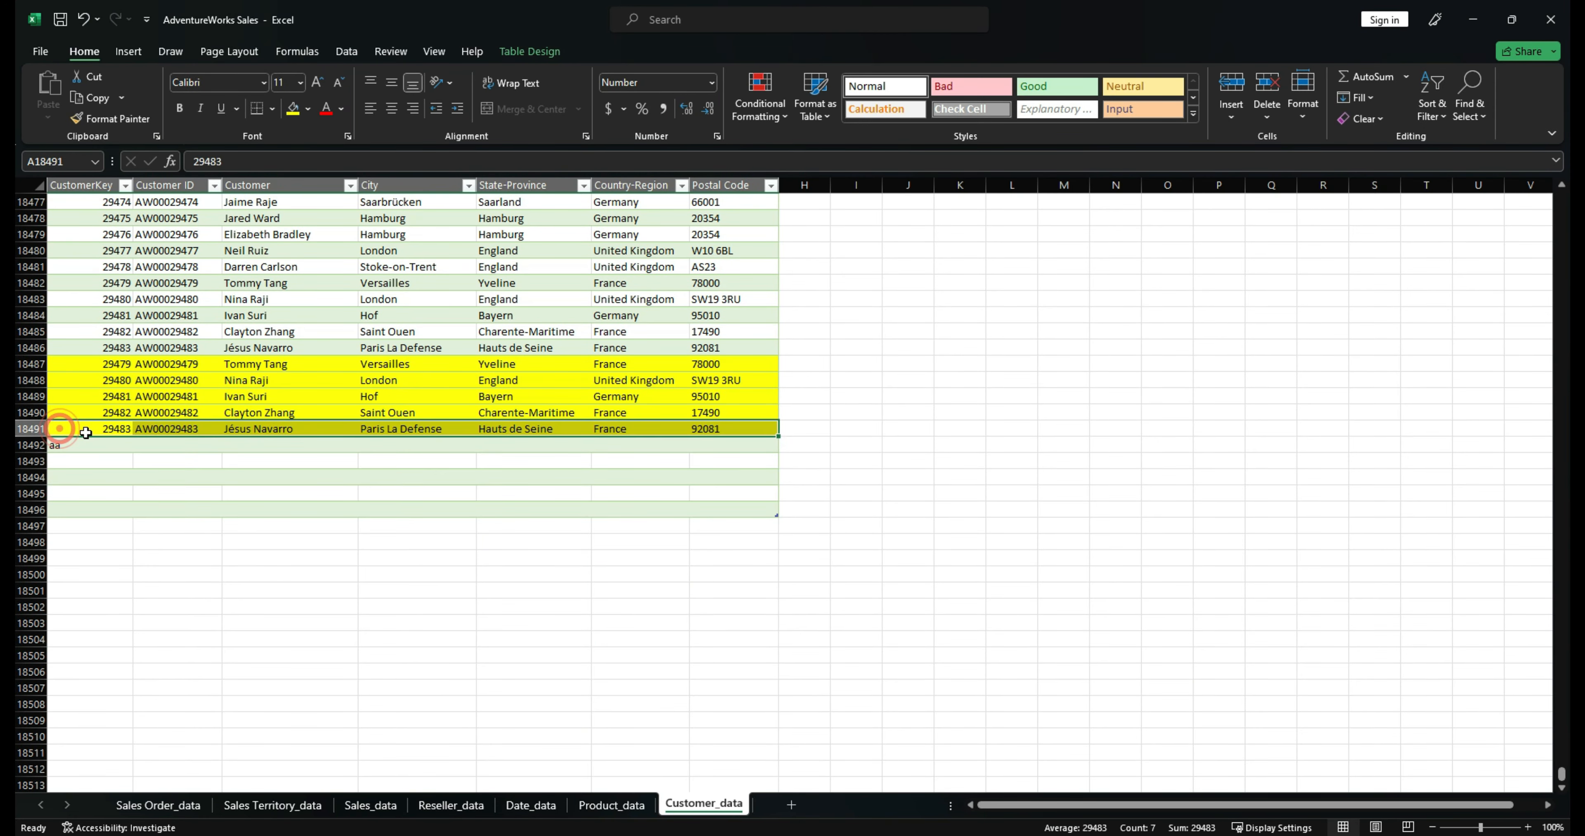
{"action": "left_click", "coordinate": [55, 445]}
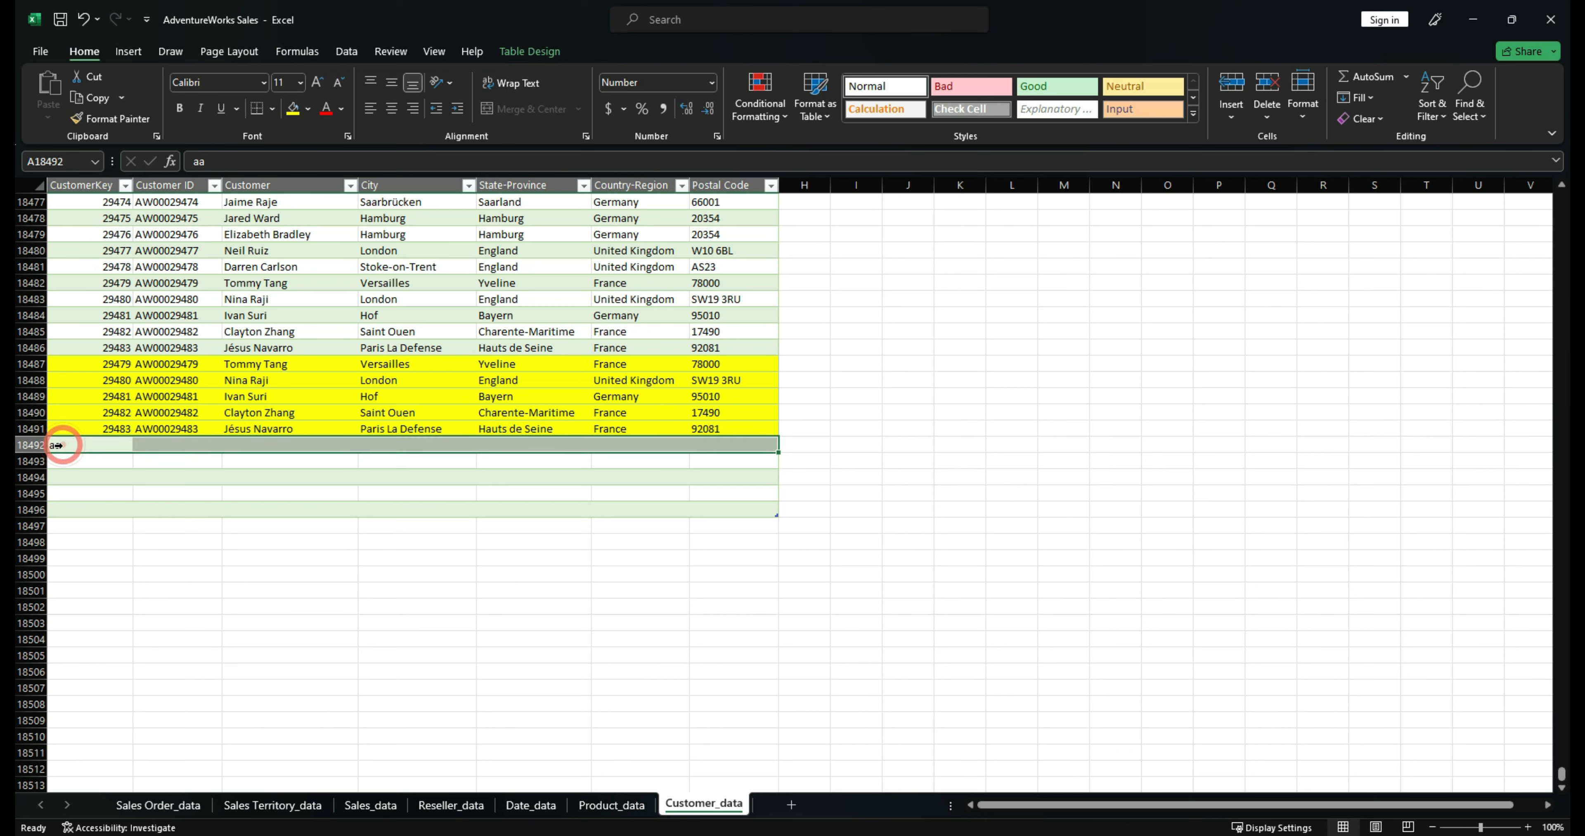
{"action": "left_click", "coordinate": [57, 461]}
{"action": "left_click_drag", "start_coordinate": [65, 459], "coordinate": [76, 508]}
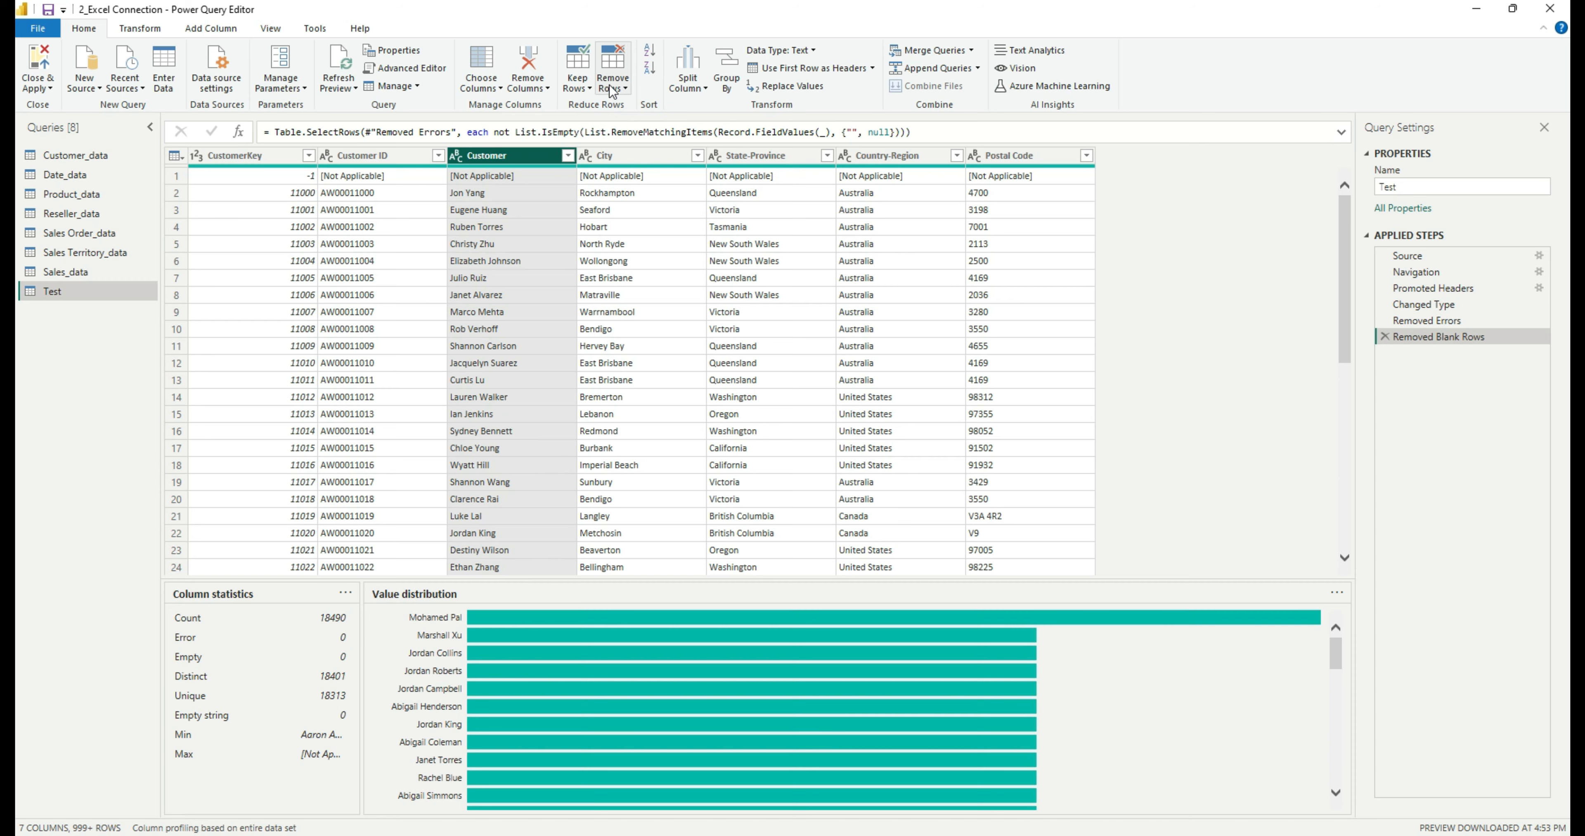
{"action": "left_click", "coordinate": [611, 91]}
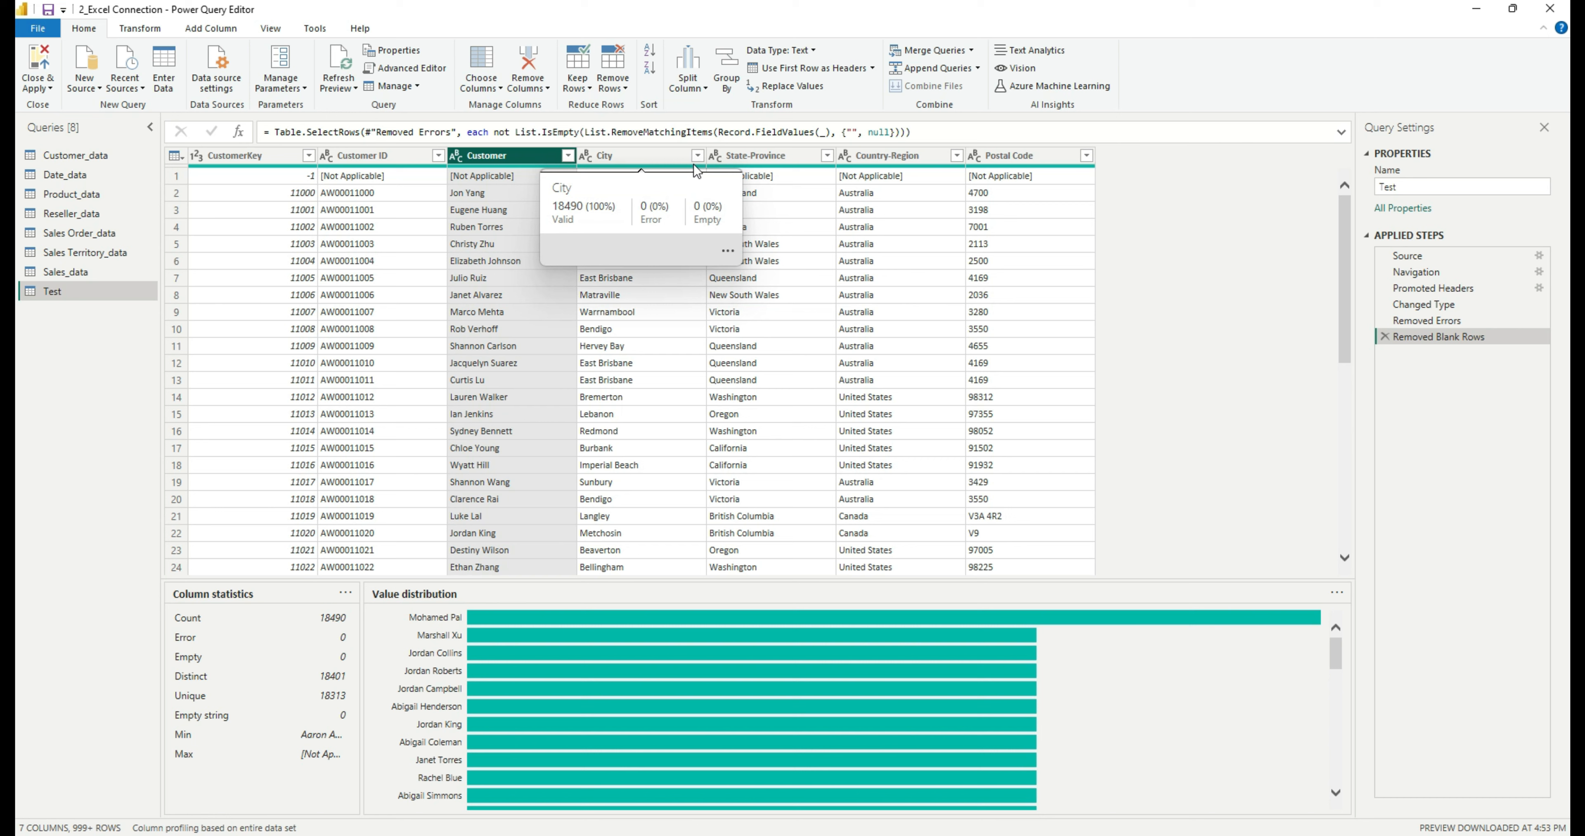
{"action": "left_click", "coordinate": [584, 92]}
{"action": "left_click", "coordinate": [624, 91]}
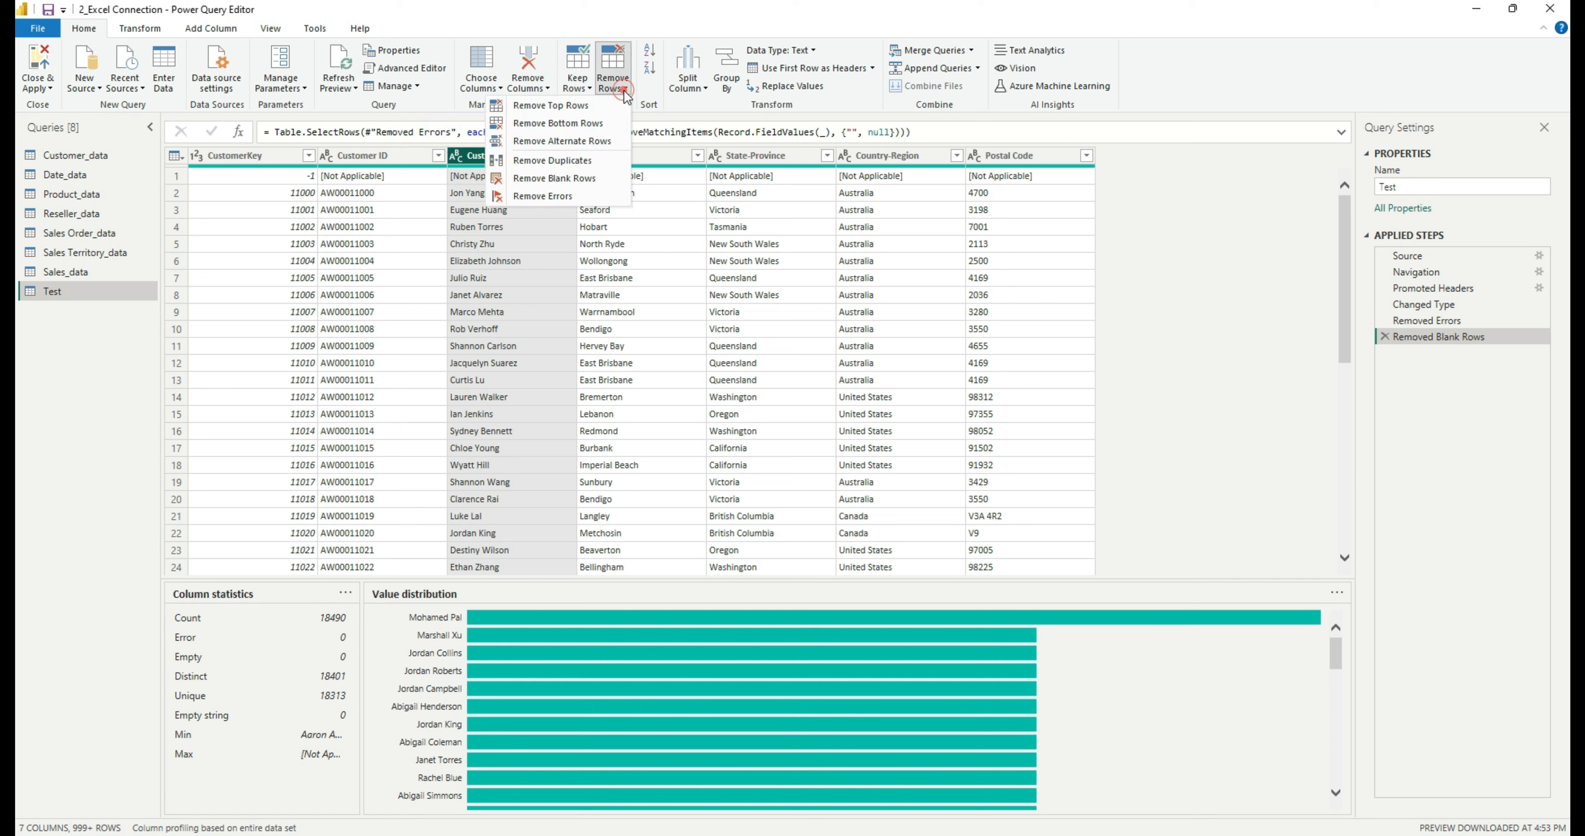
{"action": "left_click", "coordinate": [588, 91]}
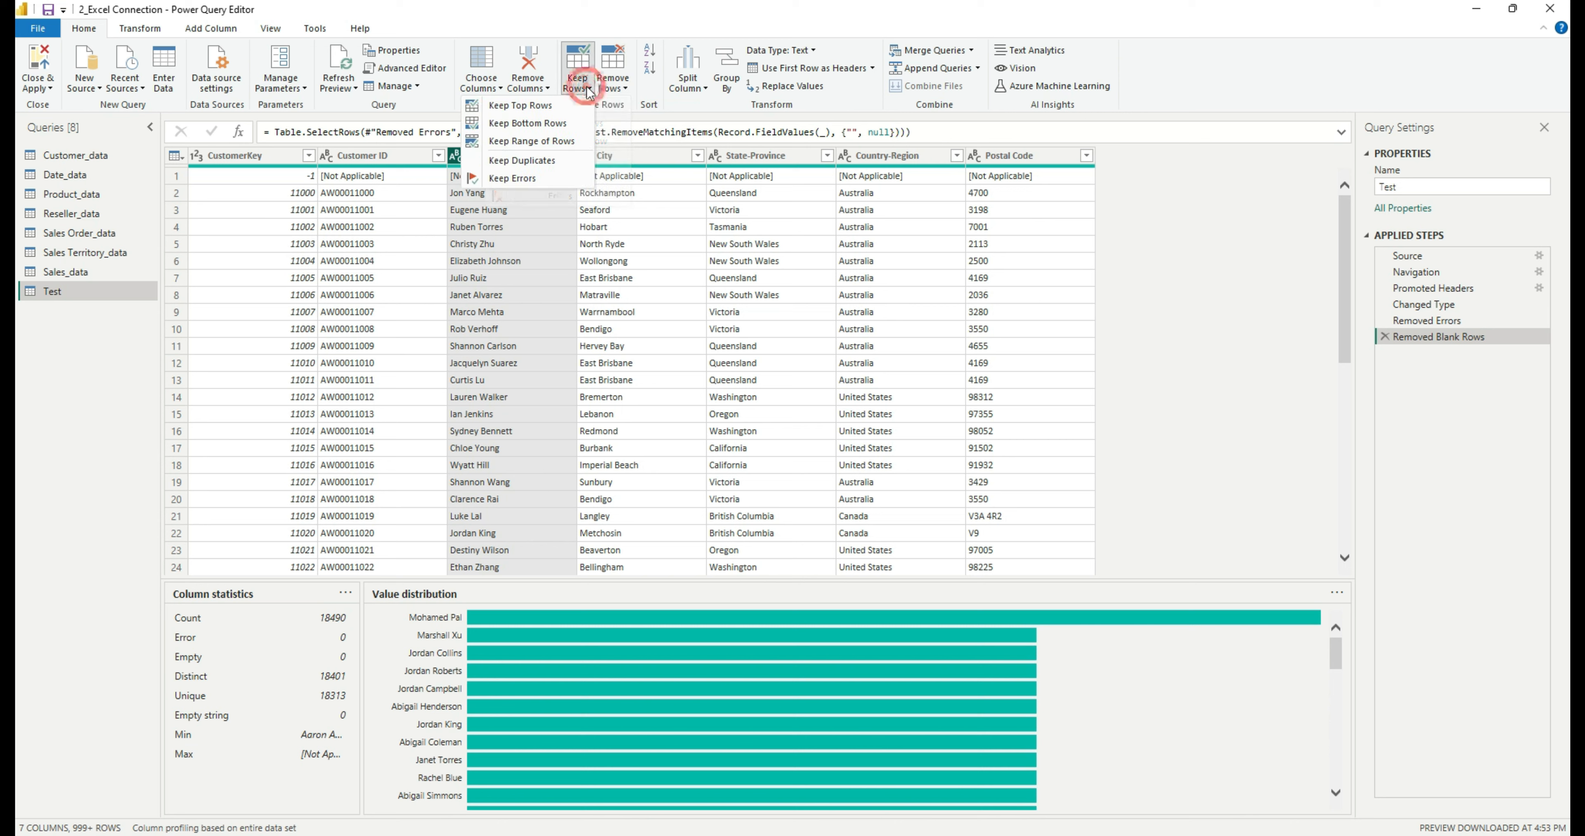
{"action": "left_click", "coordinate": [624, 91]}
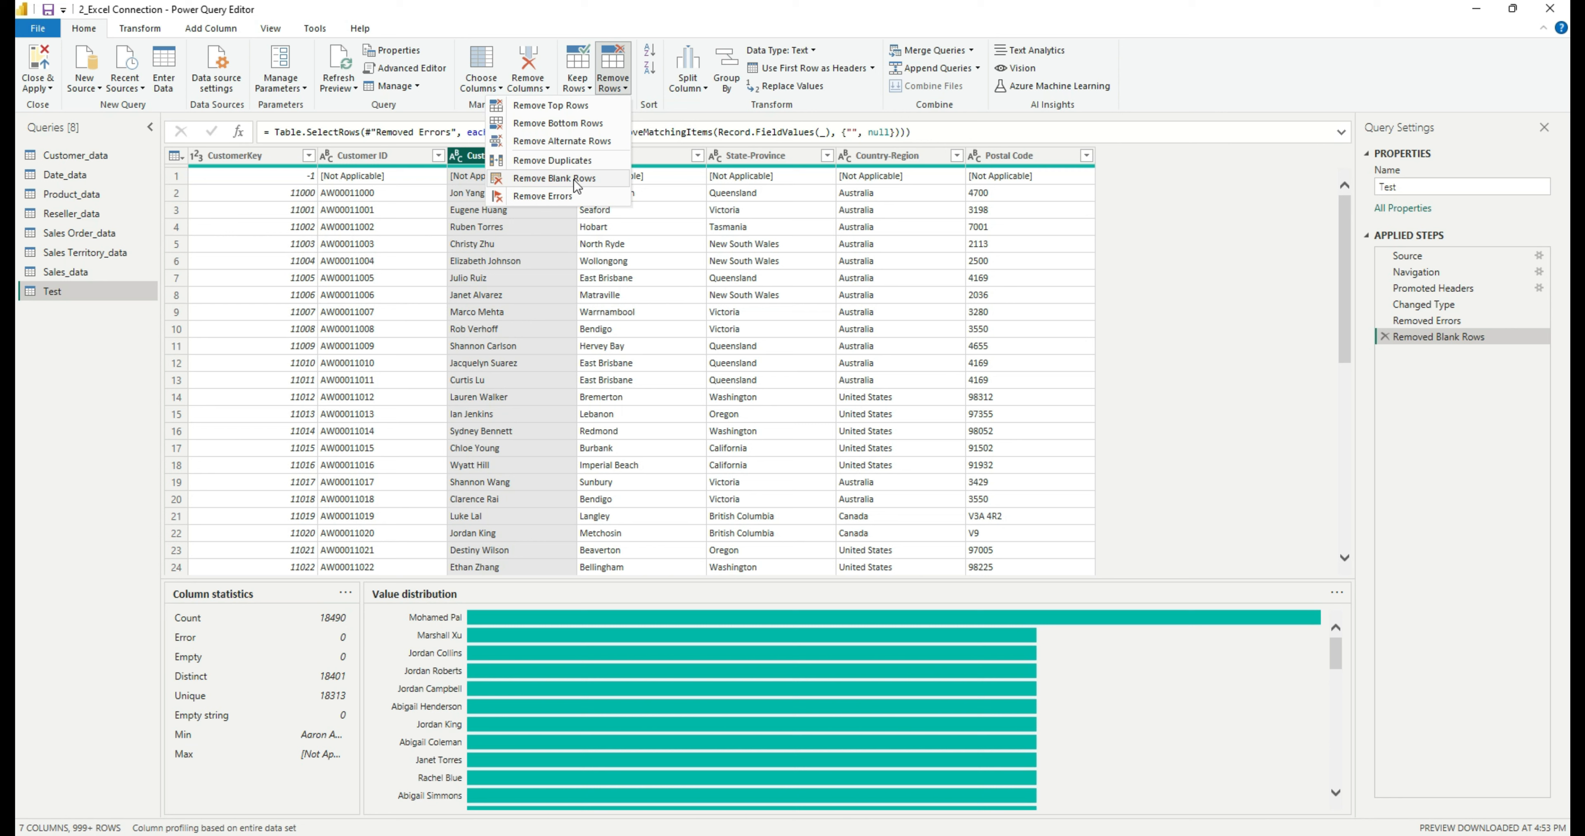
{"action": "left_click", "coordinate": [1240, 233]}
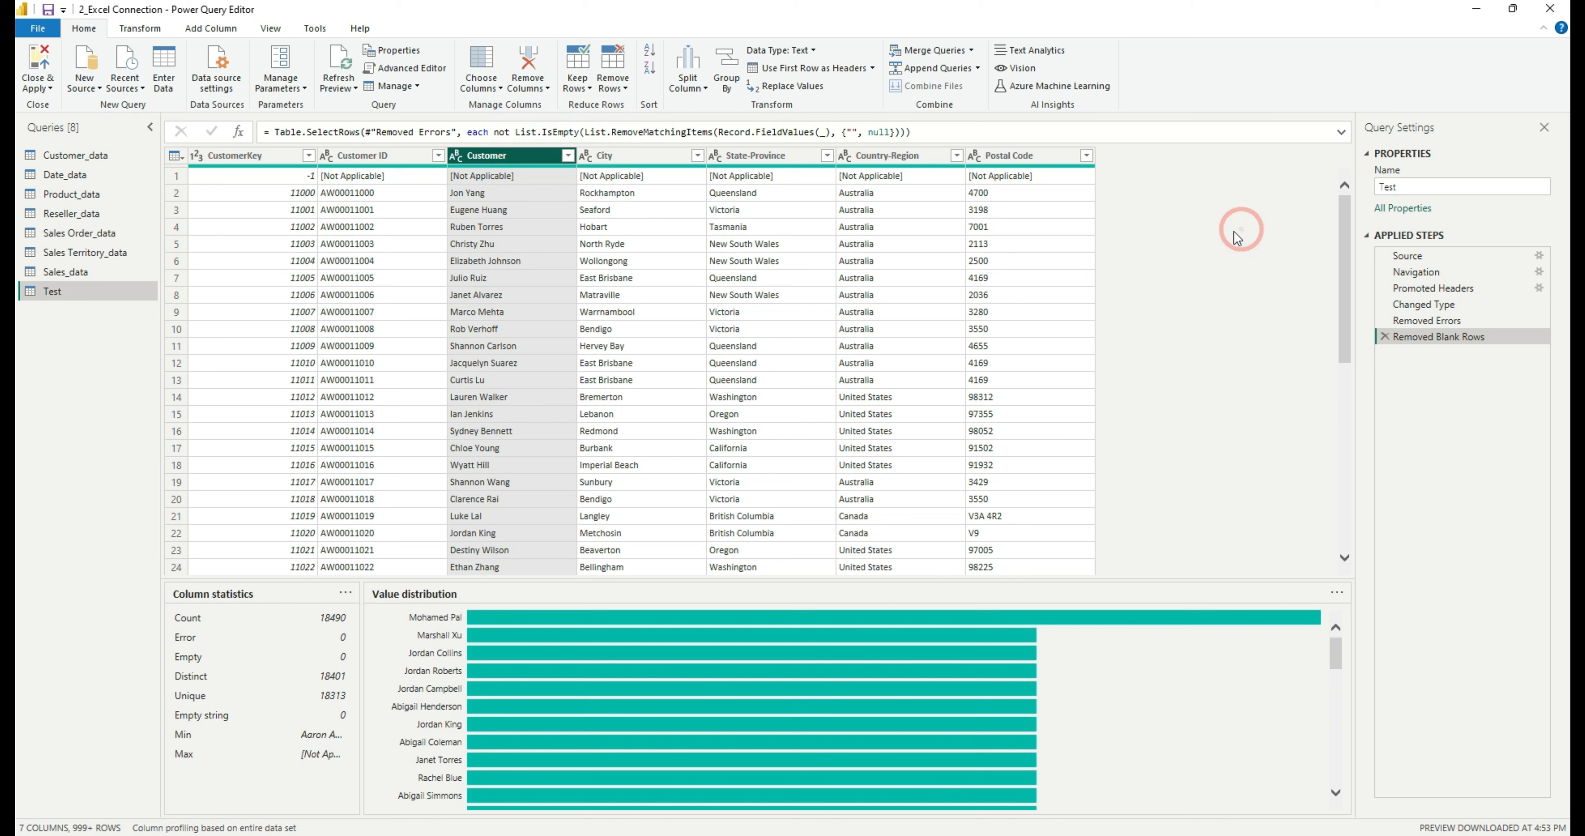